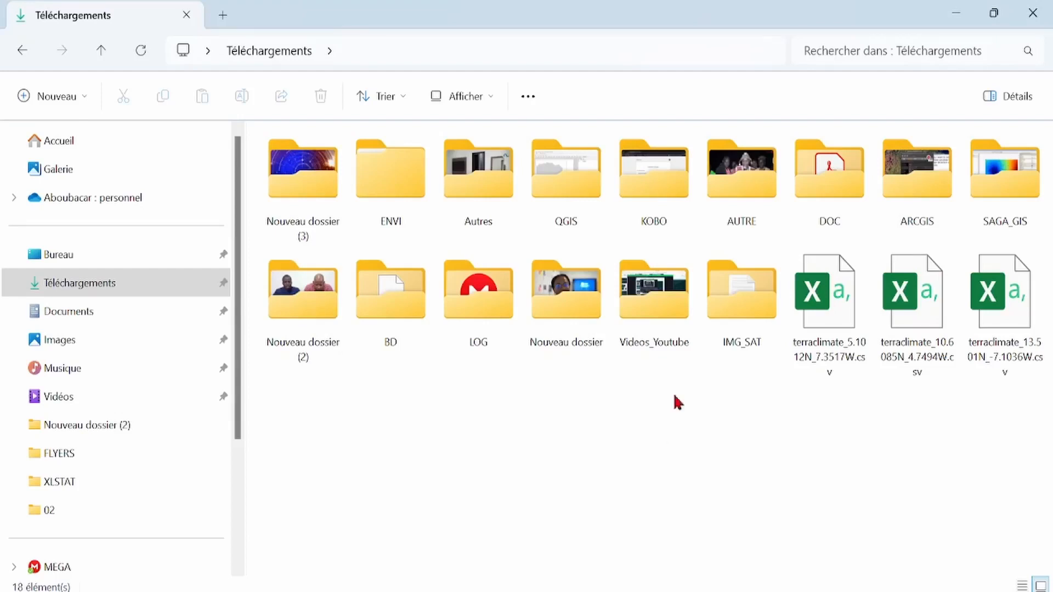
# Open terraclimate_13.501N_-7.1036W.csv from the Downloads folder in Excel, maximize its window and dismiss the licence notice
pyautogui.click(1009, 321)
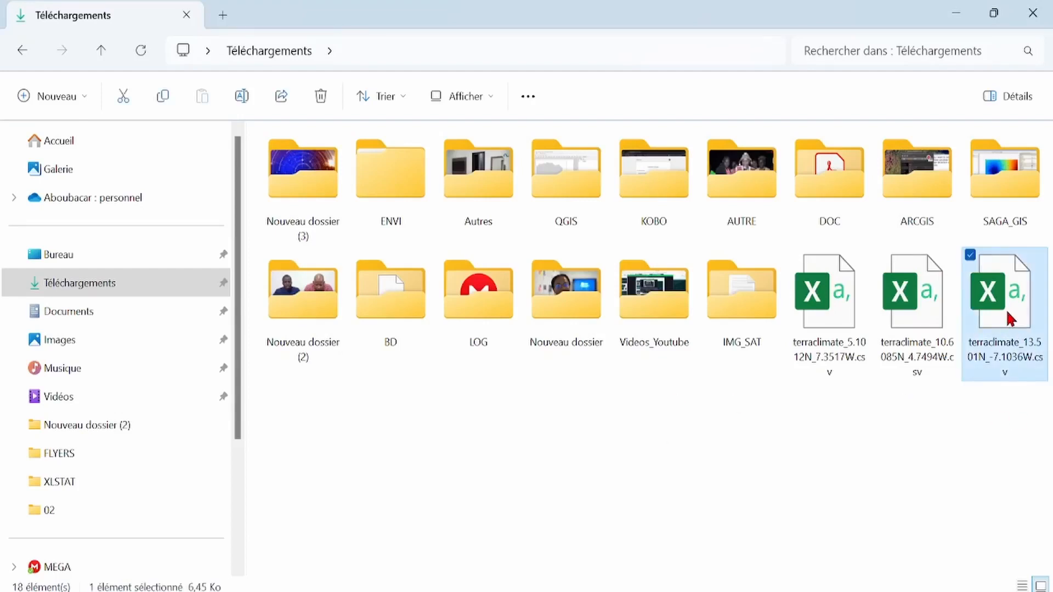
pyautogui.rightClick(1007, 311)
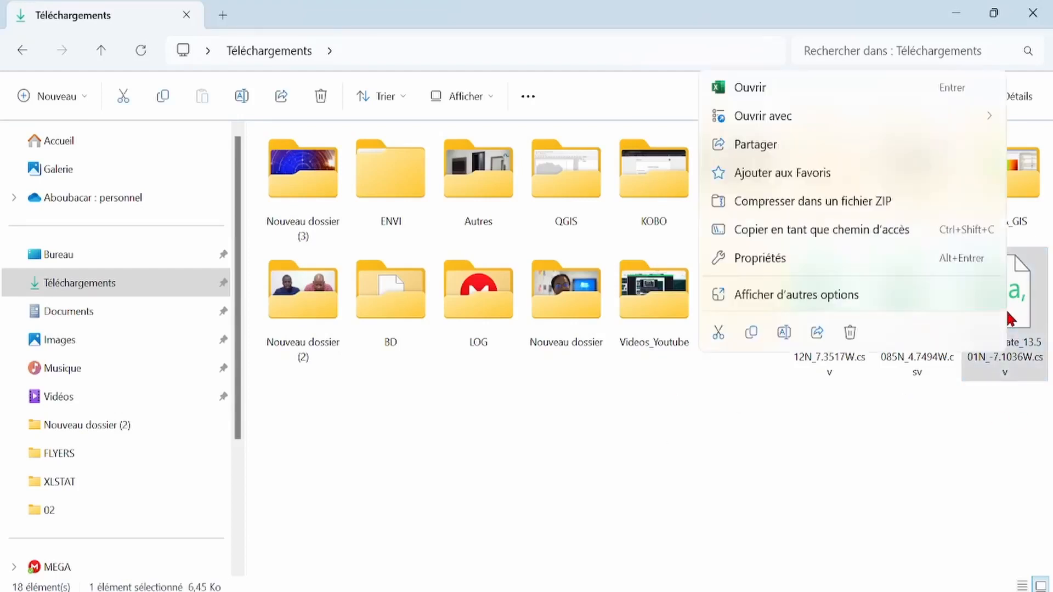
pyautogui.click(789, 87)
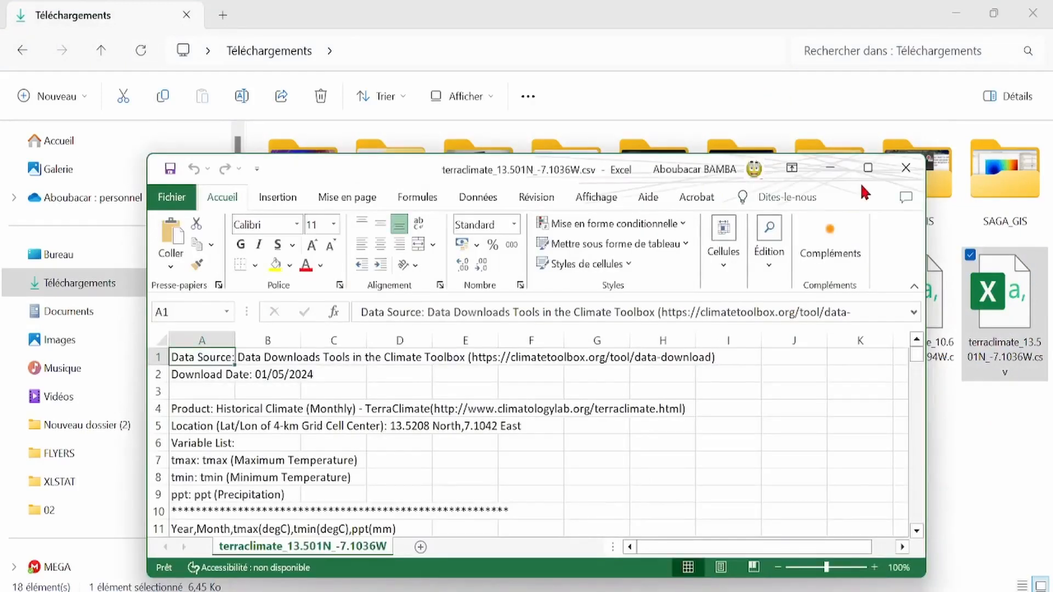
pyautogui.click(867, 168)
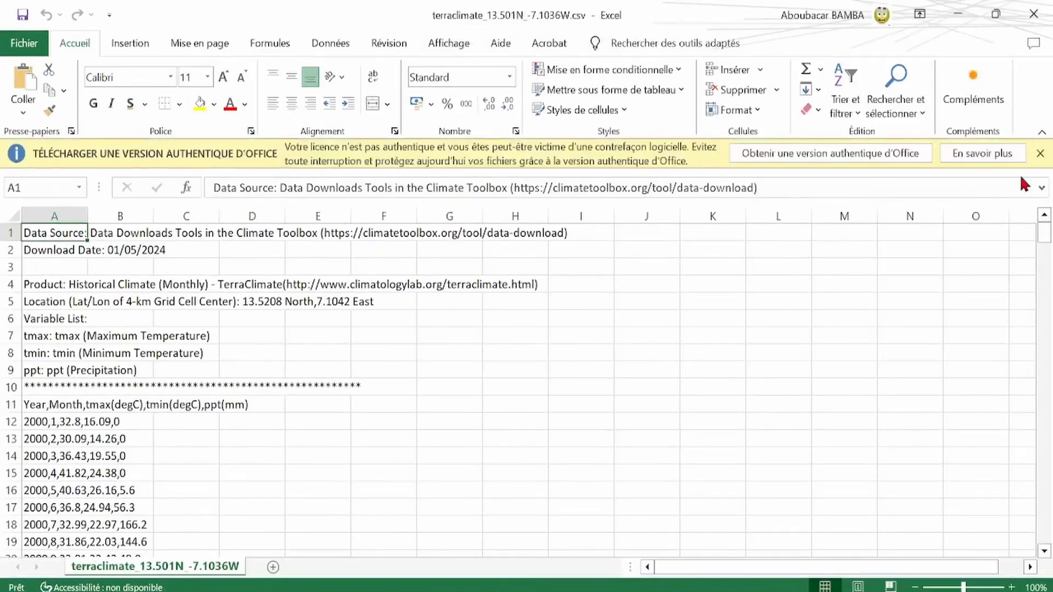
pyautogui.click(1040, 154)
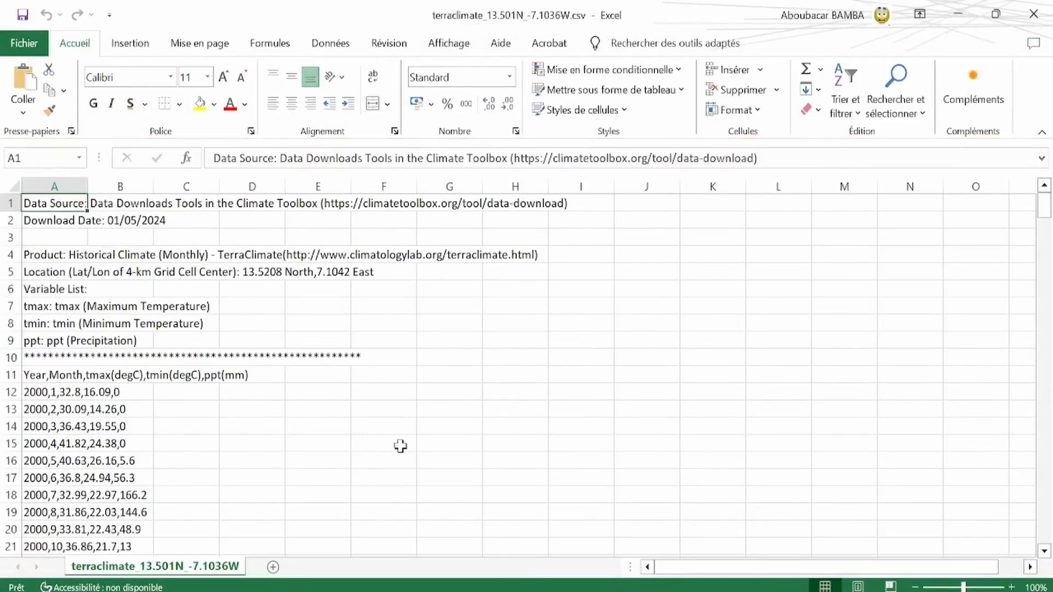
# Examine the data source, download date, product and location lines at the start of the climate file
pyautogui.keyDown('ctrl'); pyautogui.scroll(2, 401, 447); pyautogui.keyUp('ctrl')
pyautogui.keyDown('ctrl'); pyautogui.scroll(4, 401, 446); pyautogui.keyUp('ctrl')
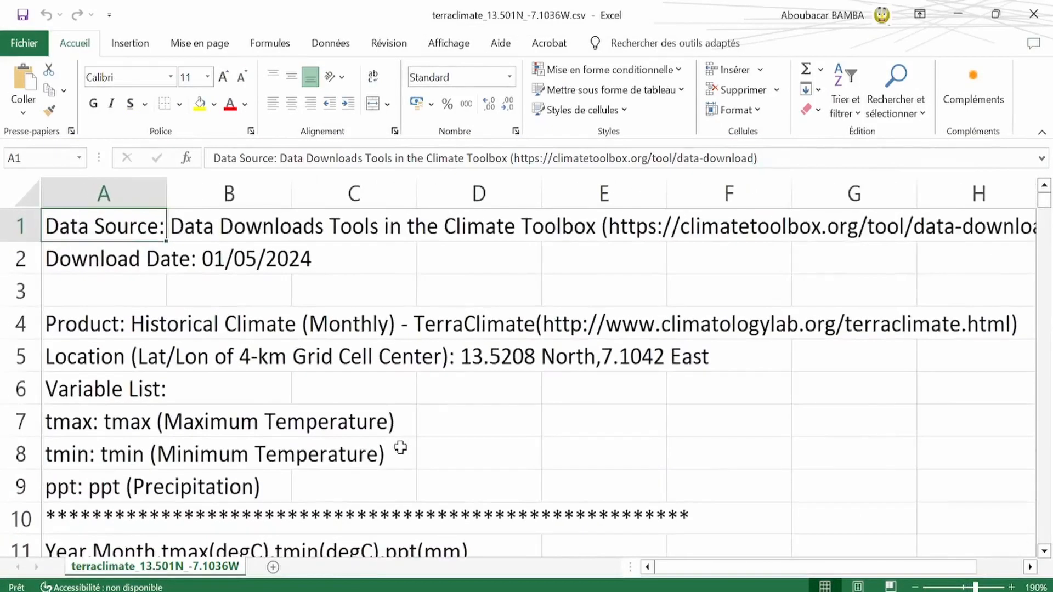
pyautogui.keyDown('ctrl'); pyautogui.scroll(-1, 401, 448); pyautogui.keyUp('ctrl')
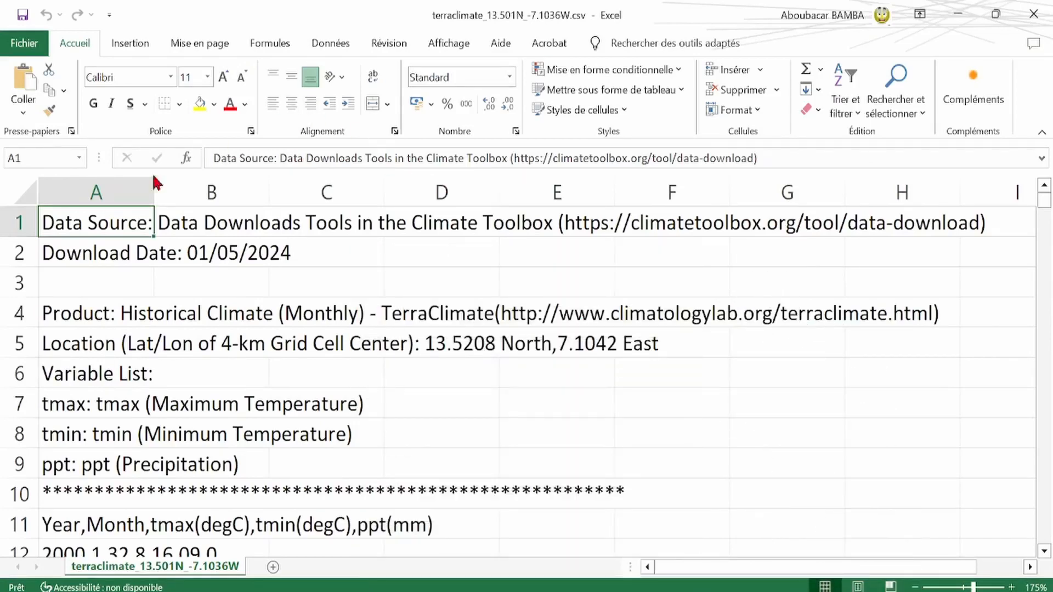
pyautogui.click(25, 223)
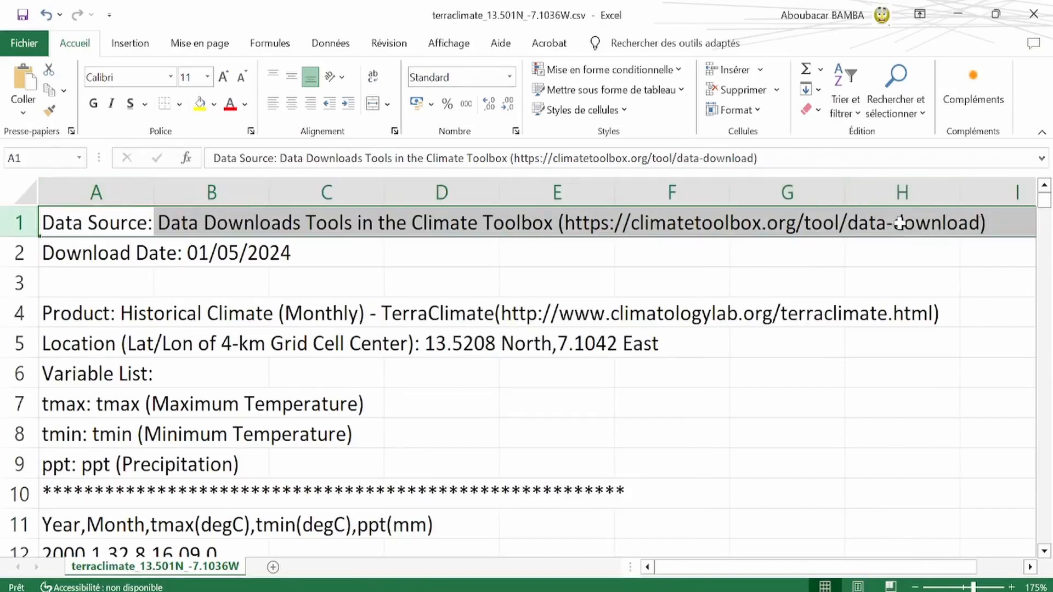
pyautogui.click(13, 258)
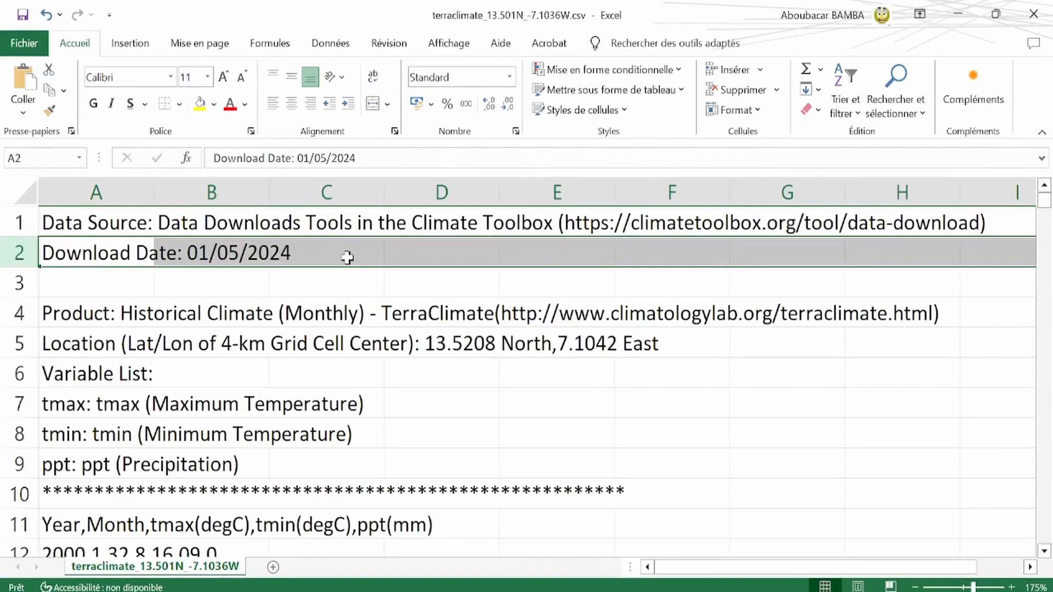
pyautogui.scroll(-1, 285, 300)
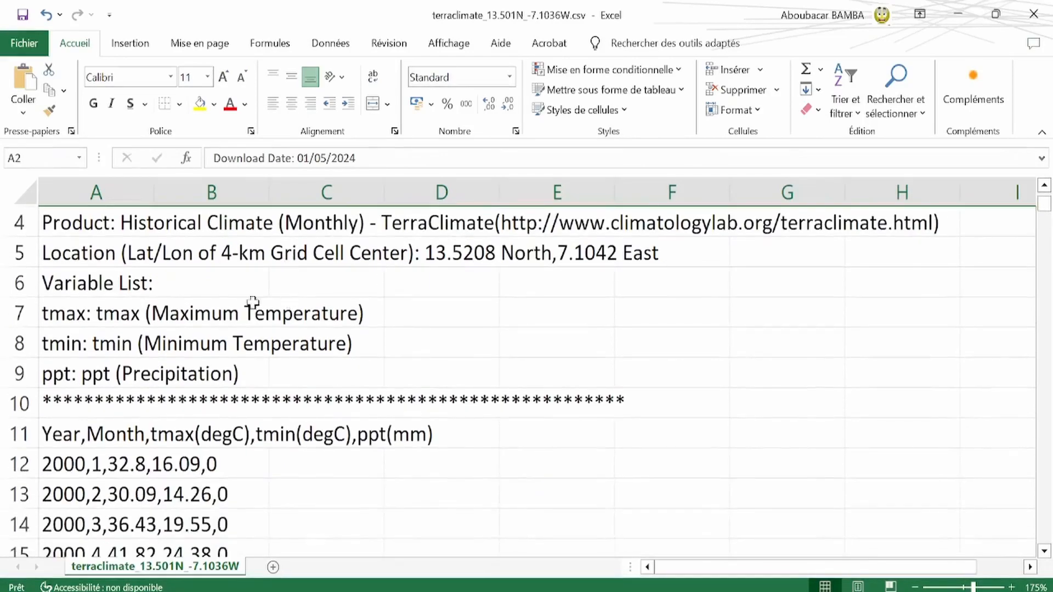
pyautogui.click(18, 222)
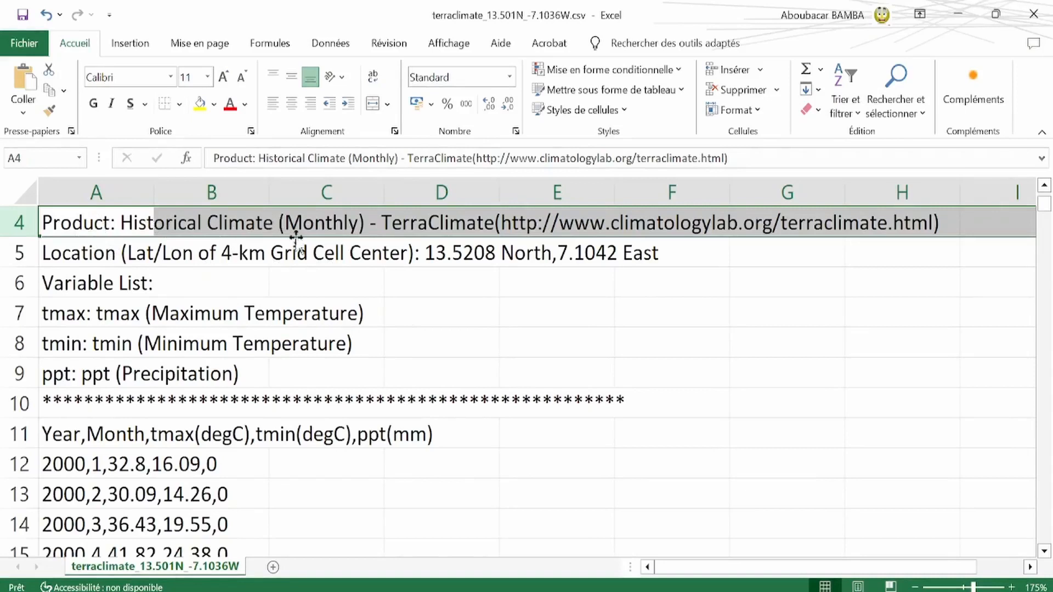
pyautogui.click(21, 253)
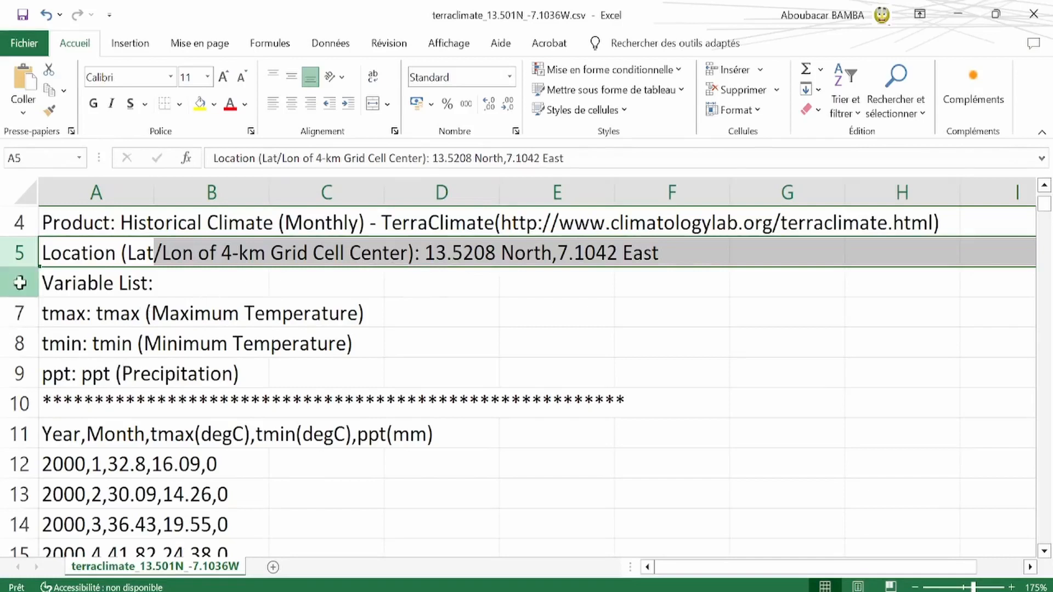
# Examine the variable list in rows 6 to 9, covering maximum temperature, minimum temperature and precipitation
pyautogui.moveTo(19, 284); pyautogui.dragTo(18, 343)
pyautogui.click(12, 374)
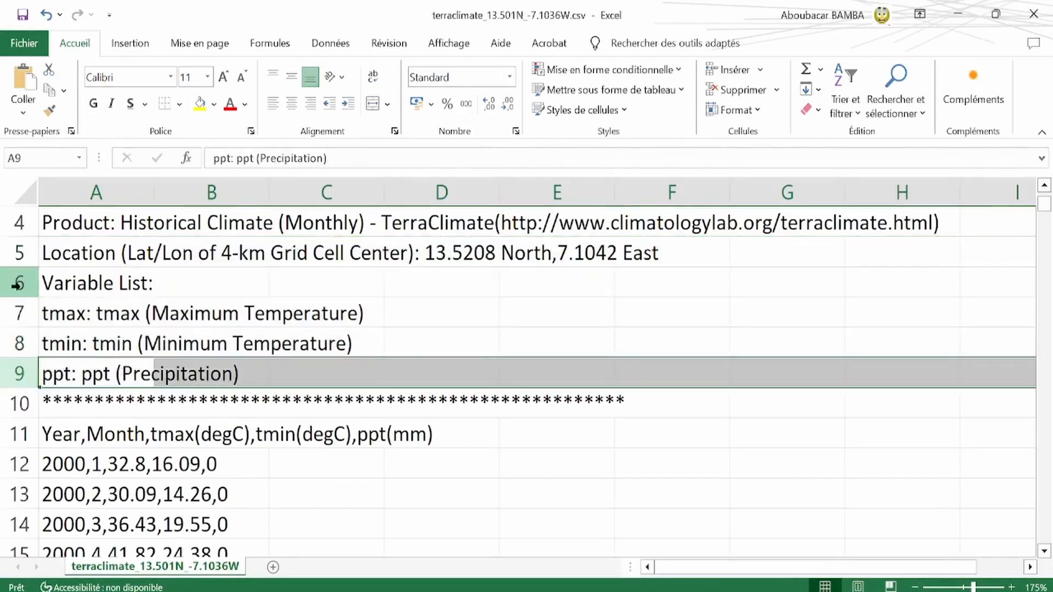
pyautogui.moveTo(19, 283); pyautogui.dragTo(19, 373)
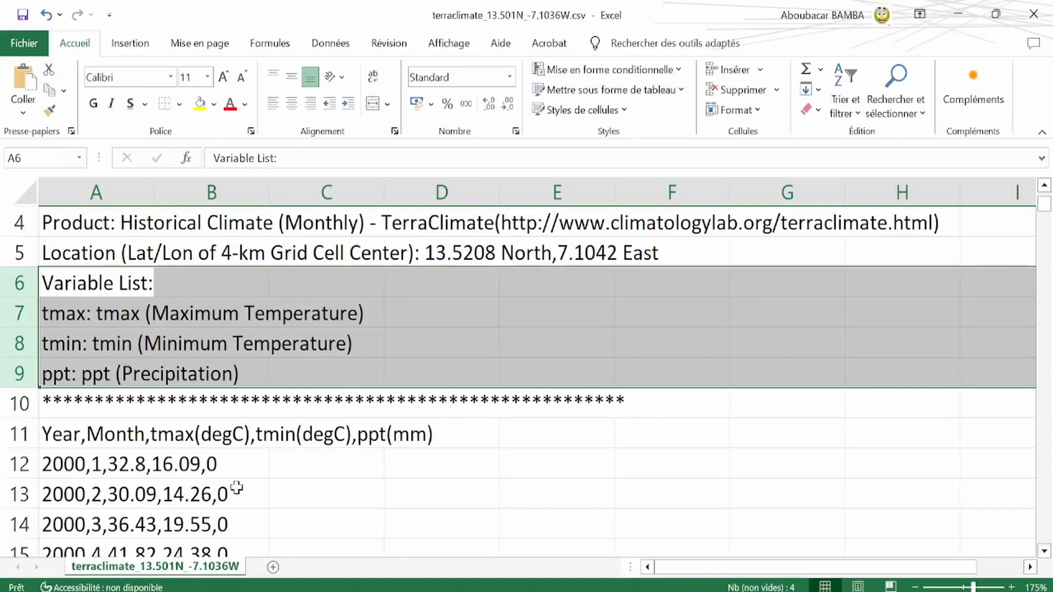
pyautogui.click(22, 313)
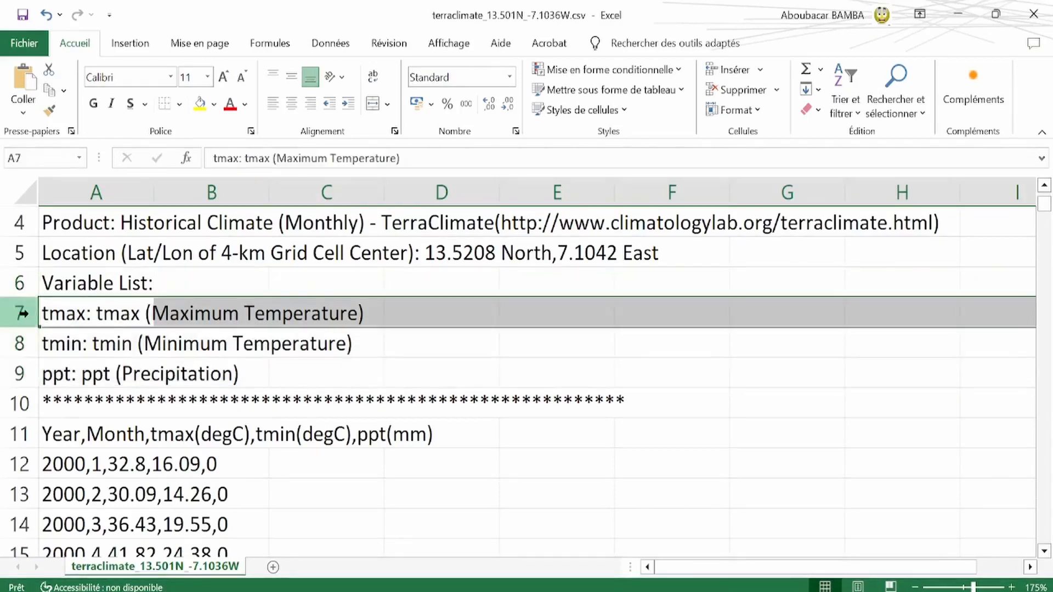
pyautogui.click(21, 343)
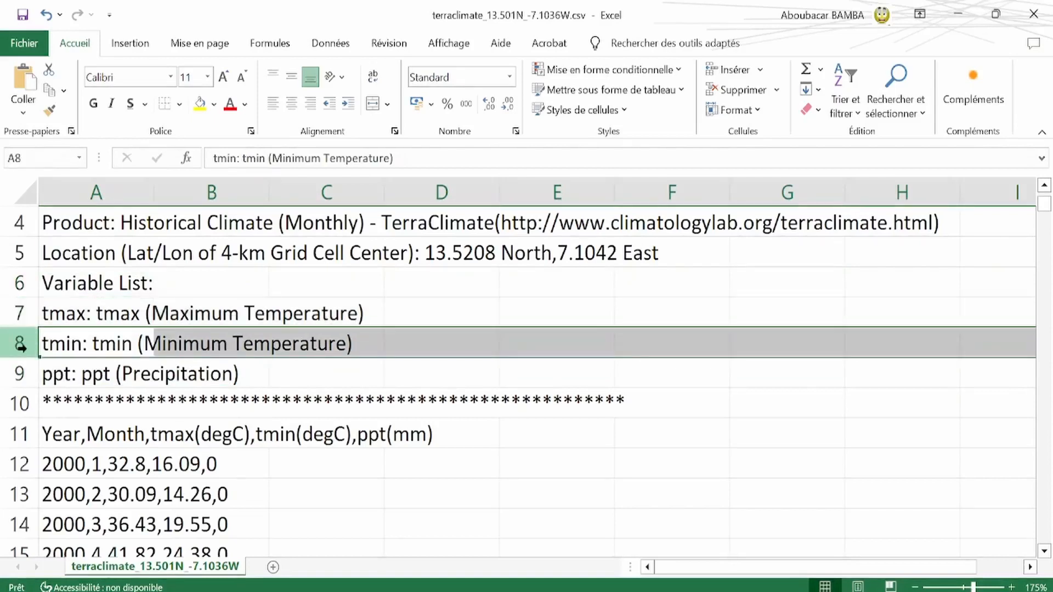
pyautogui.click(21, 376)
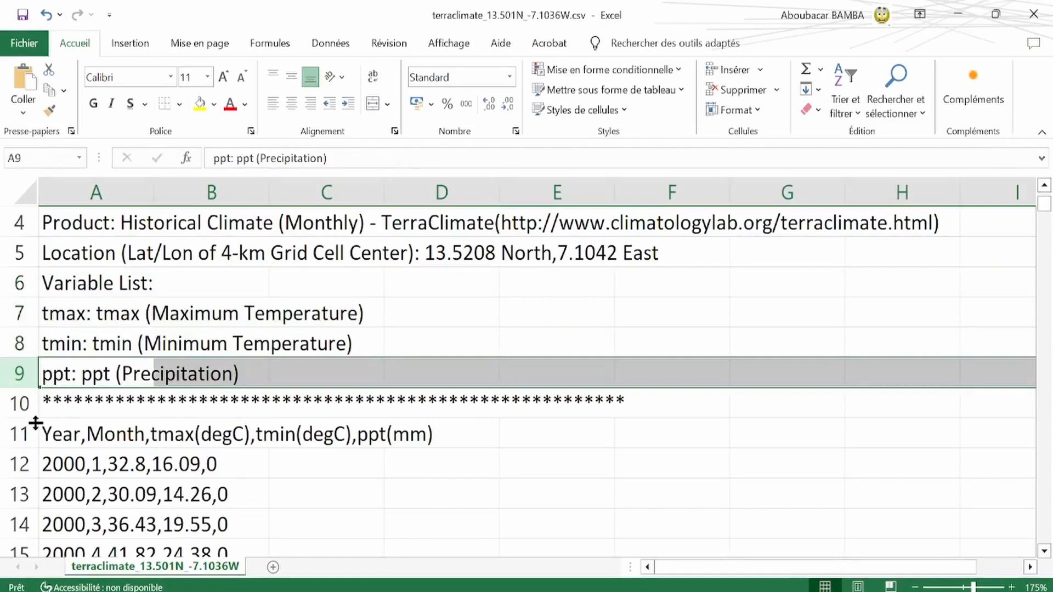
pyautogui.moveTo(22, 373); pyautogui.dragTo(29, 271)
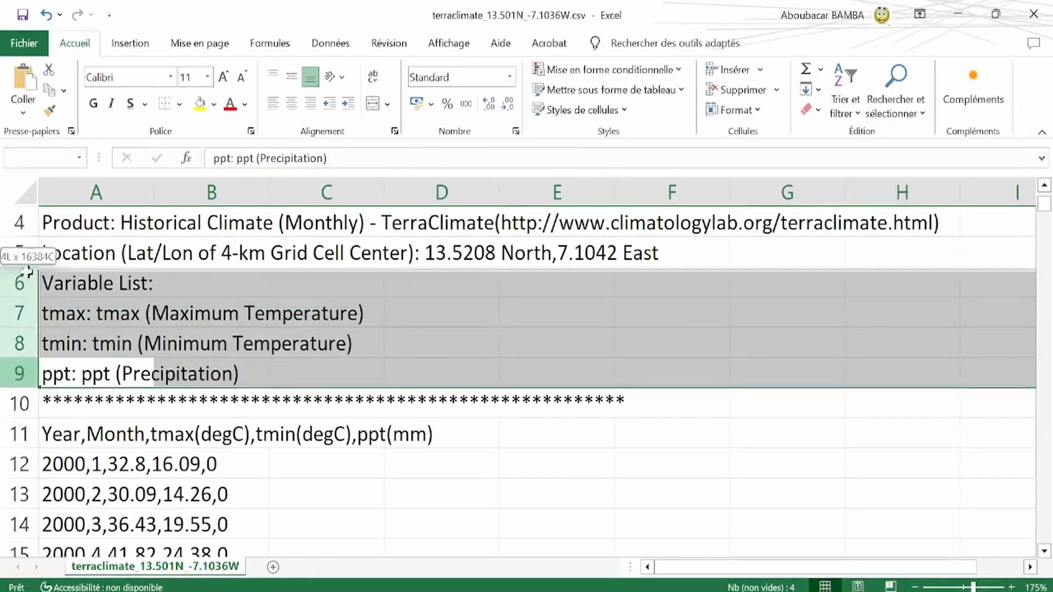
pyautogui.click(14, 219)
pyautogui.moveTo(15, 219); pyautogui.dragTo(11, 363)
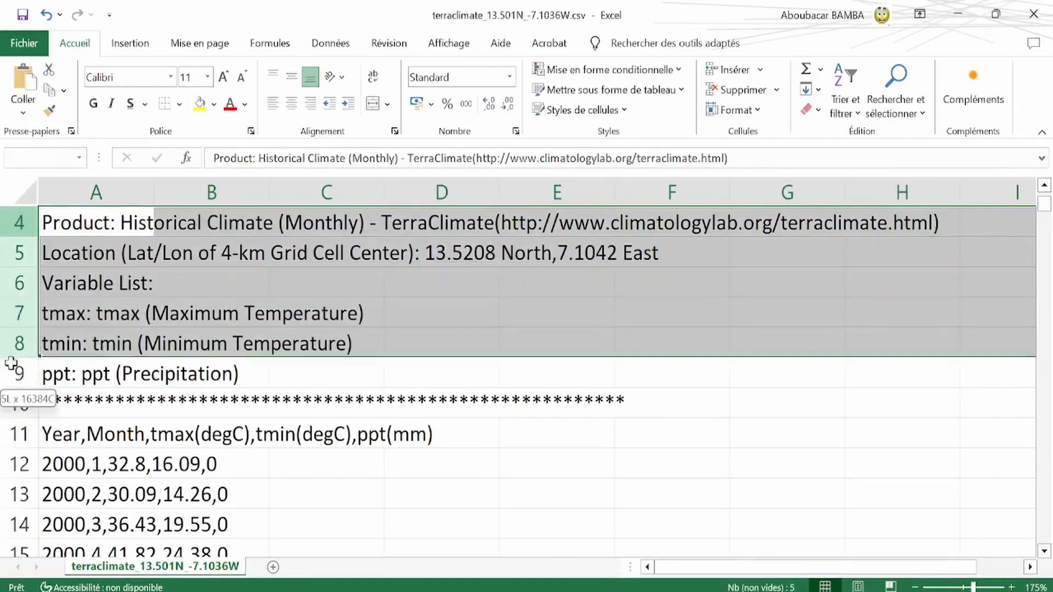
pyautogui.click(8, 363)
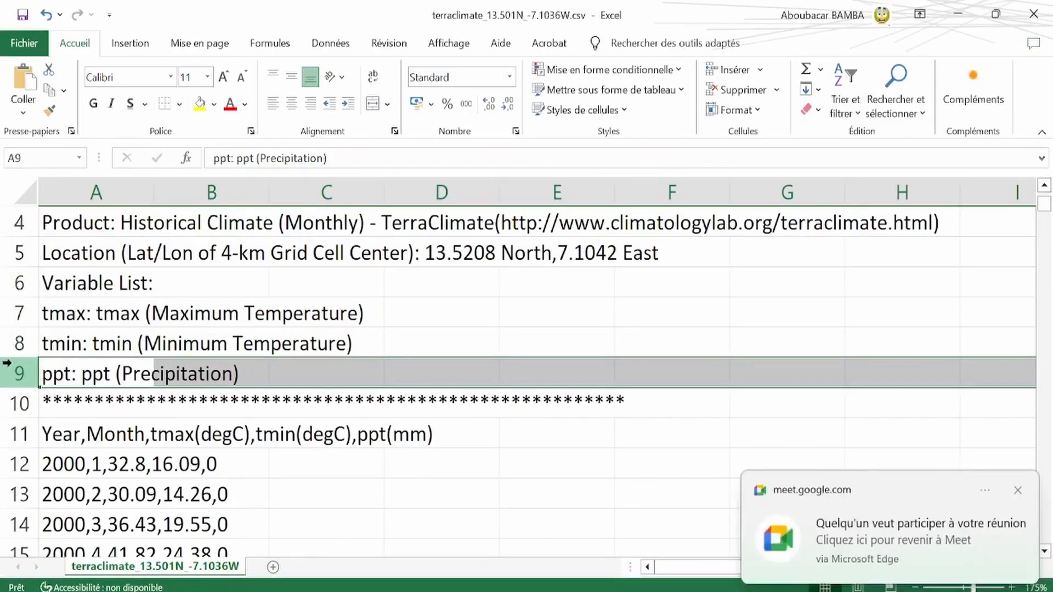
# Switch to the Google Meet call, admit the waiting participant and return to the climate workbook in Excel
pyautogui.click(1017, 491)
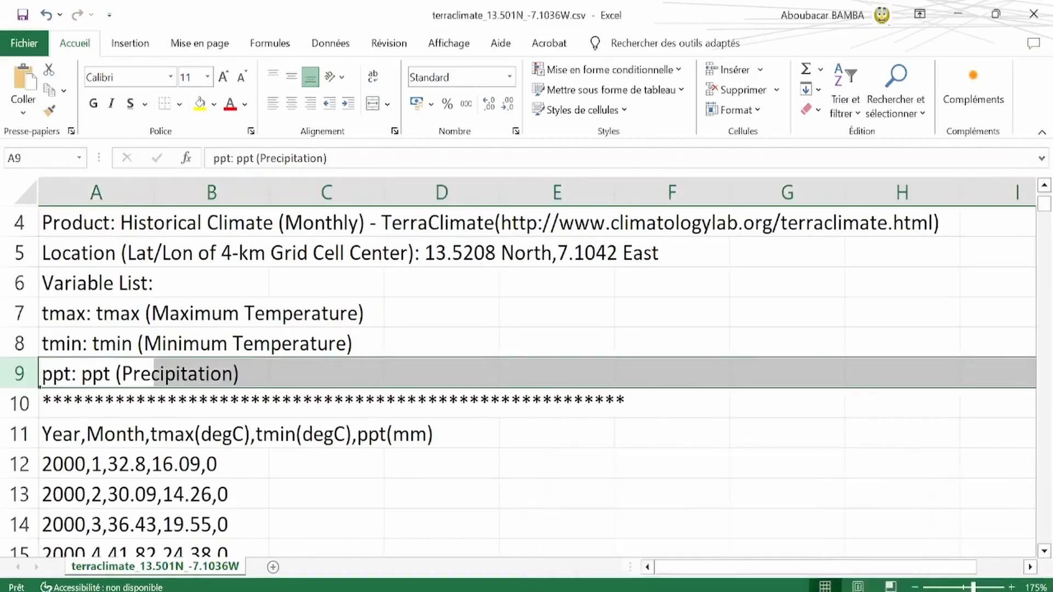
pyautogui.click(834, 540)
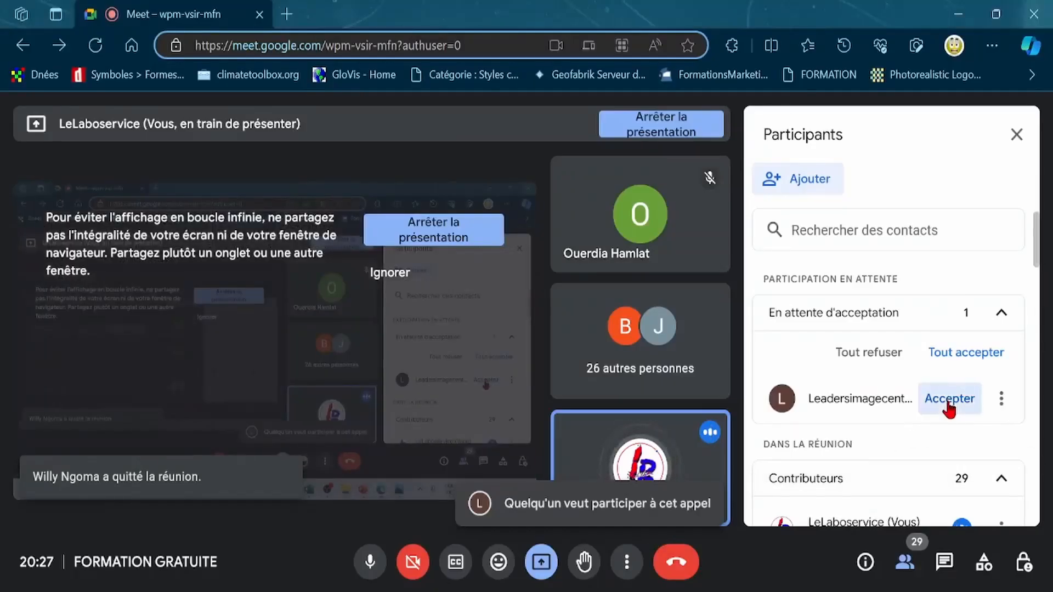
pyautogui.click(948, 404)
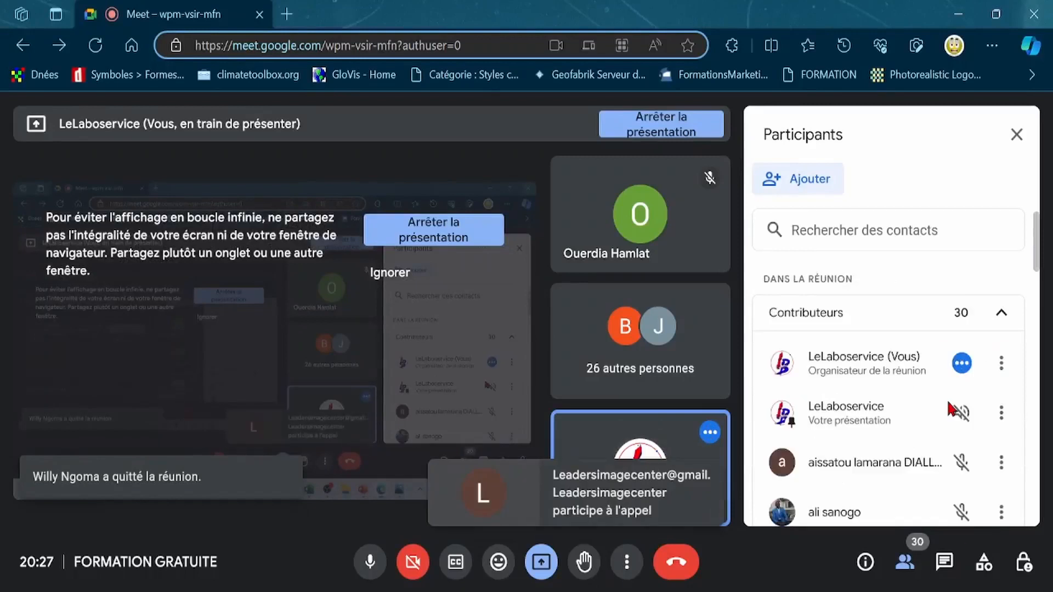
pyautogui.moveTo(779, 579)
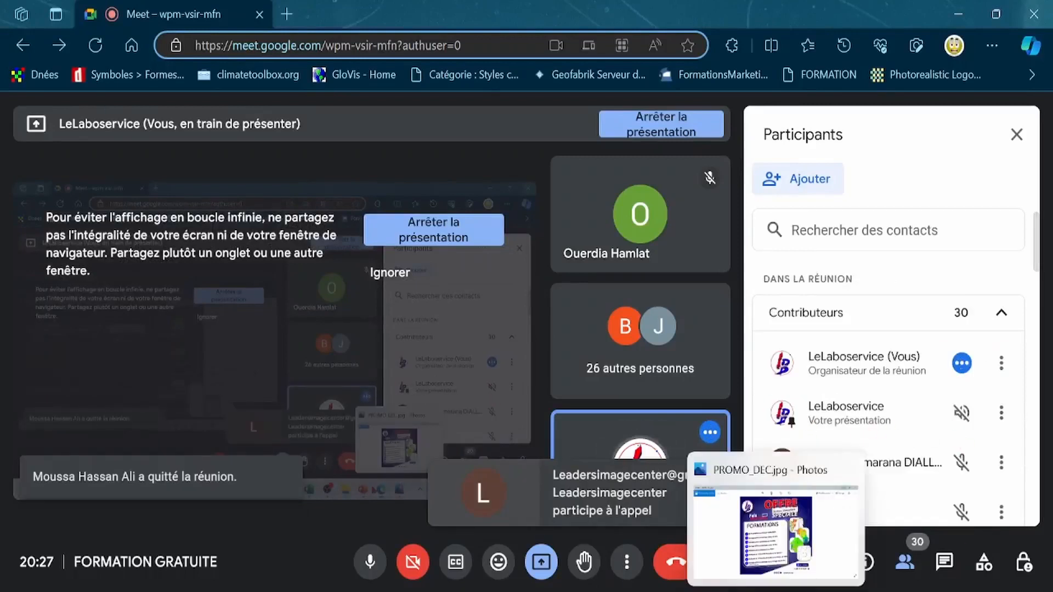
pyautogui.moveTo(596, 579)
pyautogui.click(542, 483)
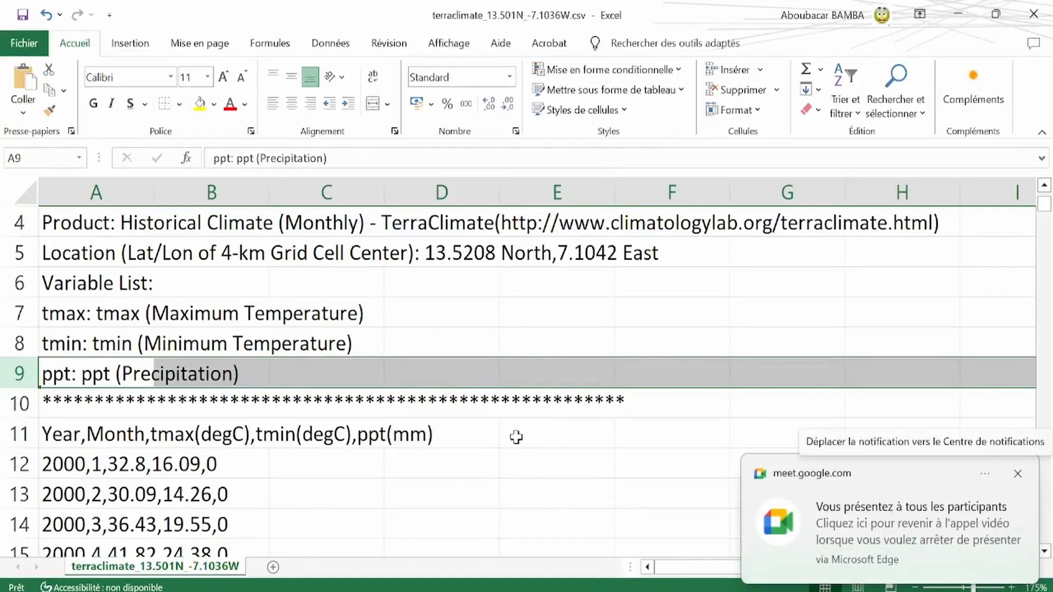
# Examine the column header line in row 11 and the monthly records down to the last data row
pyautogui.click(13, 434)
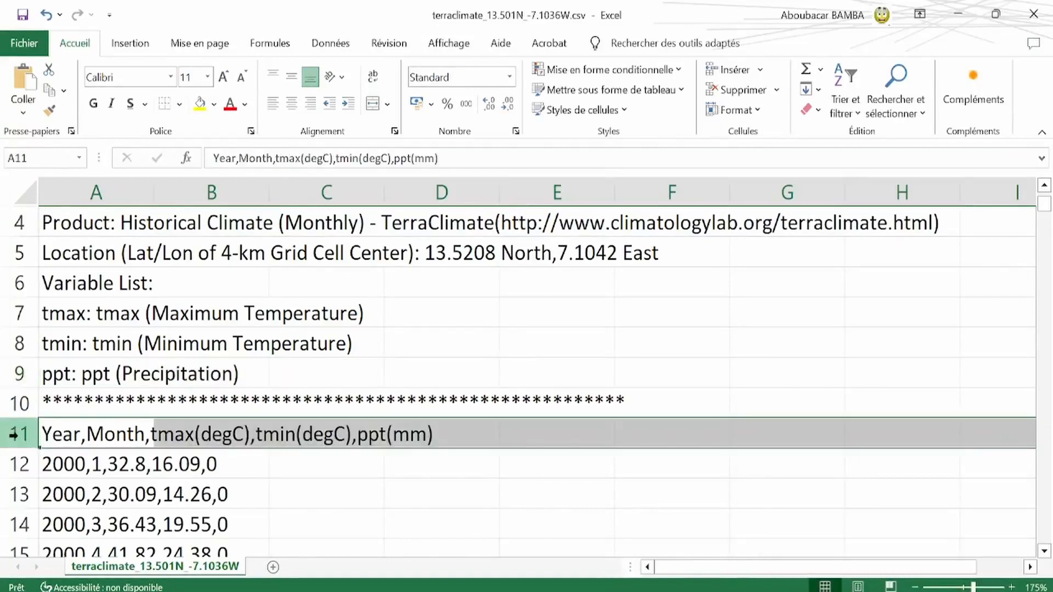
pyautogui.scroll(-1, 559, 378)
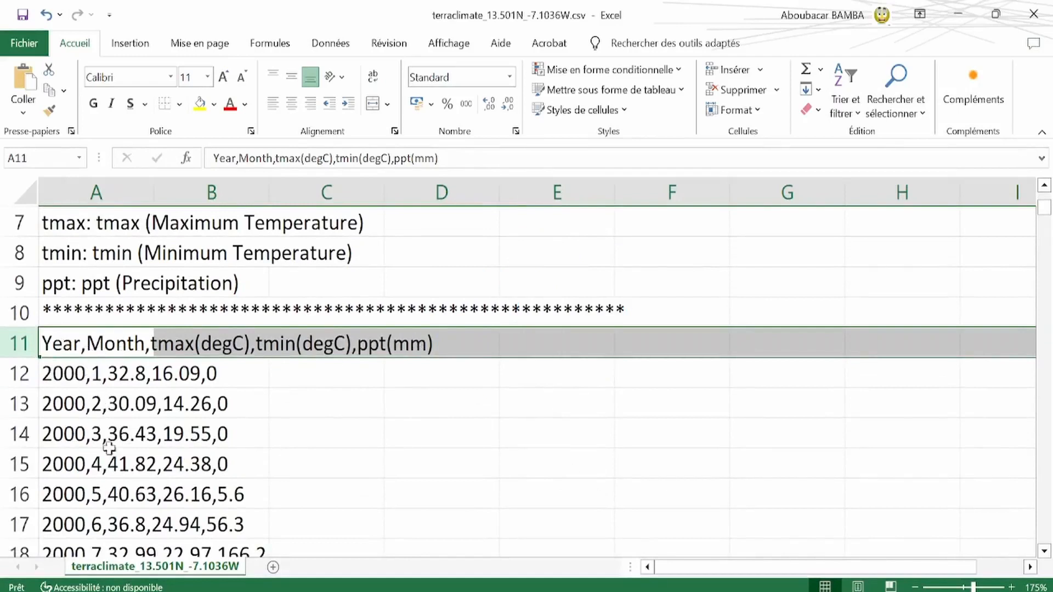
pyautogui.click(20, 347)
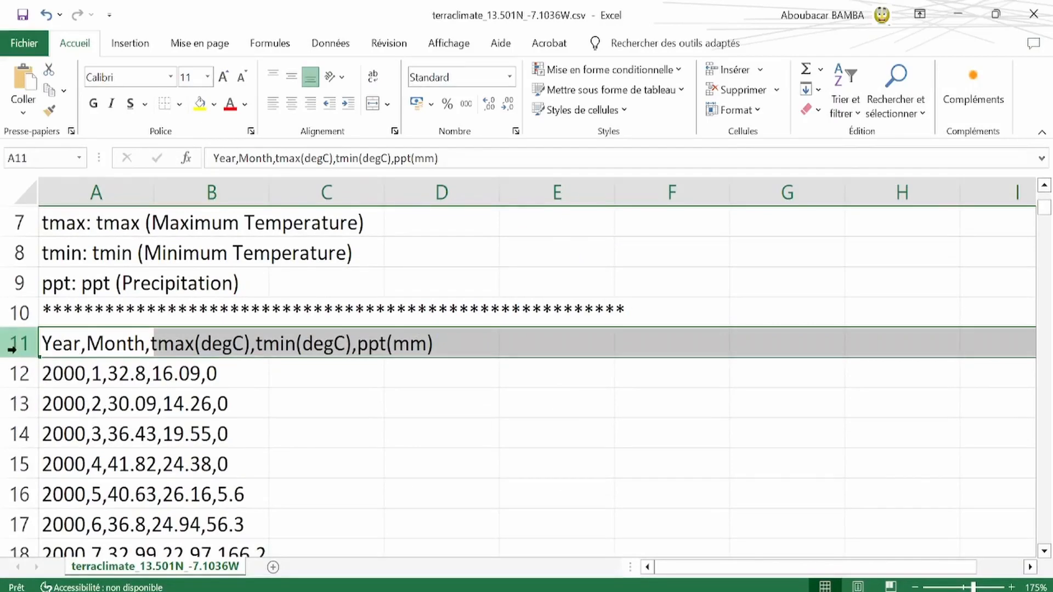
pyautogui.hotkey('ctrl', 'Down')
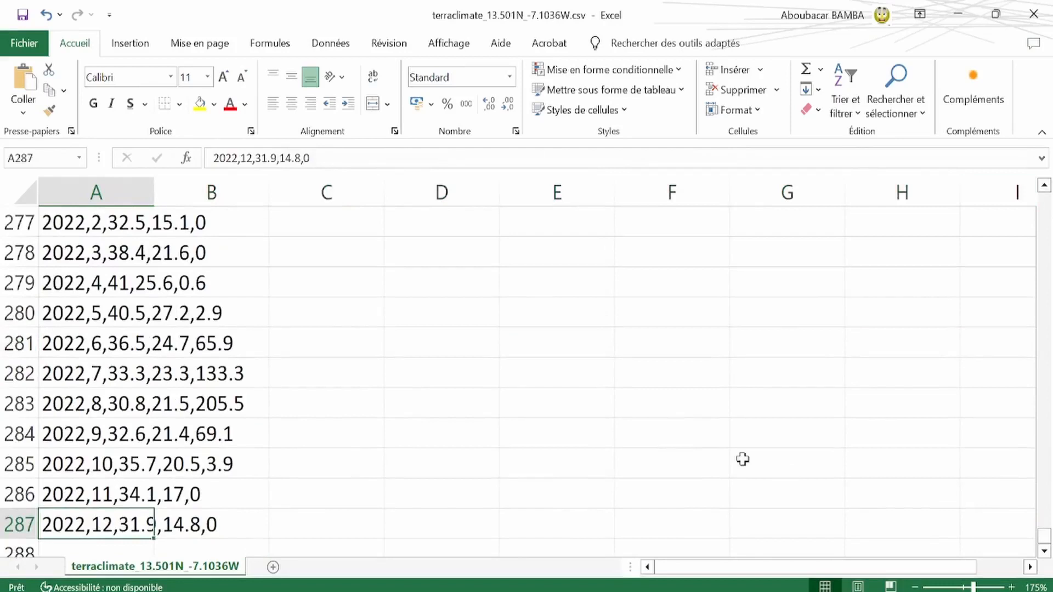
pyautogui.click(277, 463)
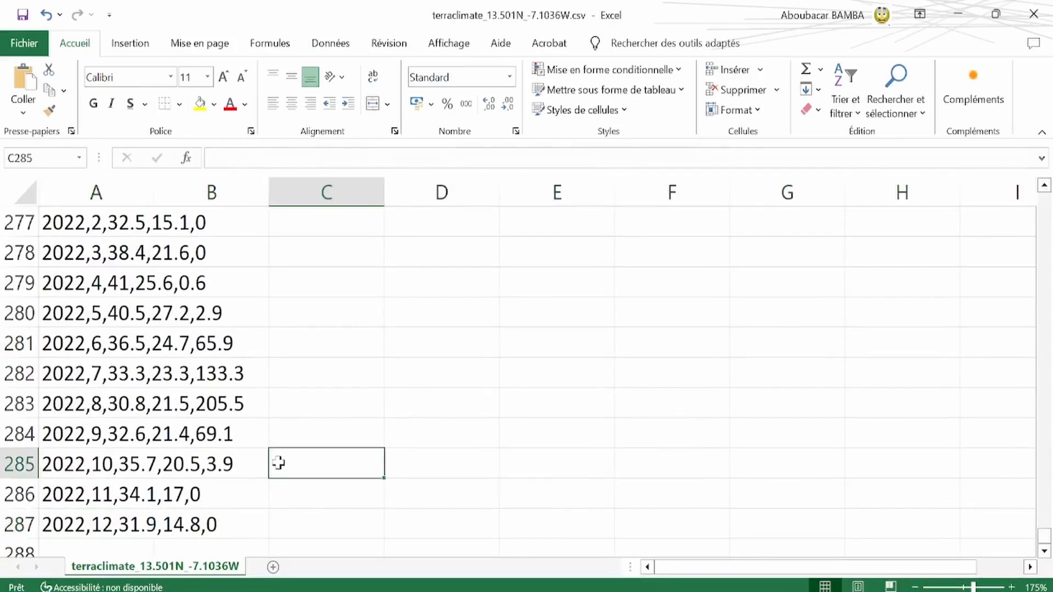
pyautogui.press('Left')
pyautogui.press('Left')
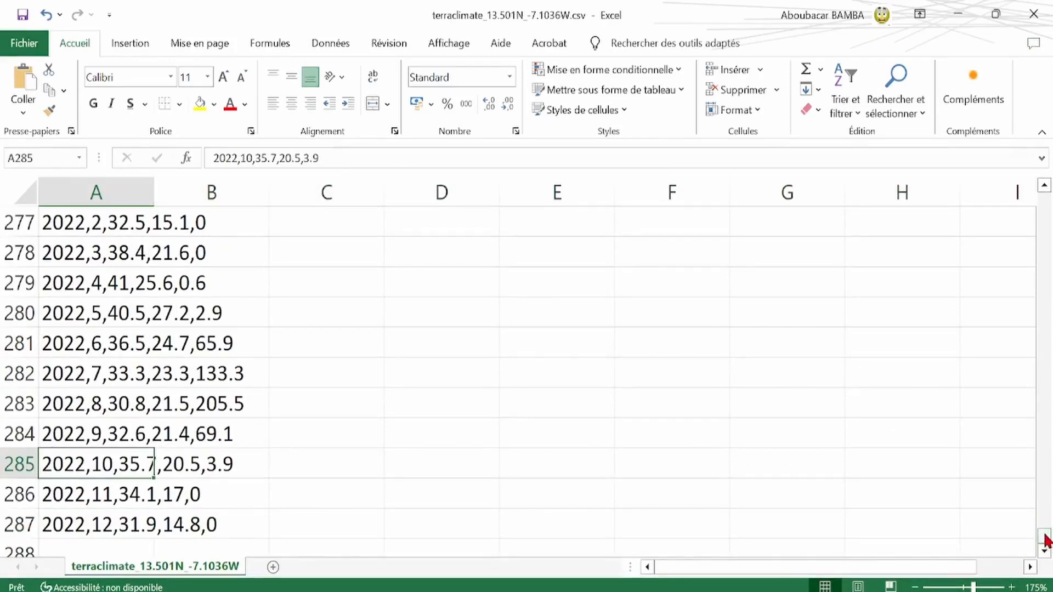
pyautogui.scroll(9, 1047, 207)
pyautogui.moveTo(1048, 498); pyautogui.dragTo(1046, 199)
pyautogui.scroll(-2, 208, 505)
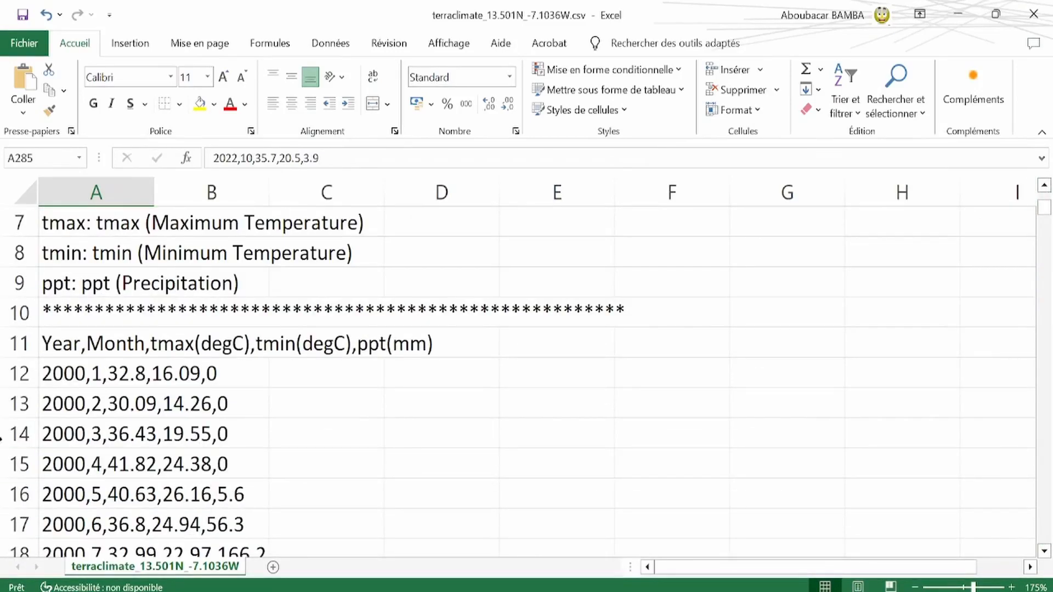
# Select the header line and all the monthly records below it, rows 11 to 287
pyautogui.click(15, 352)
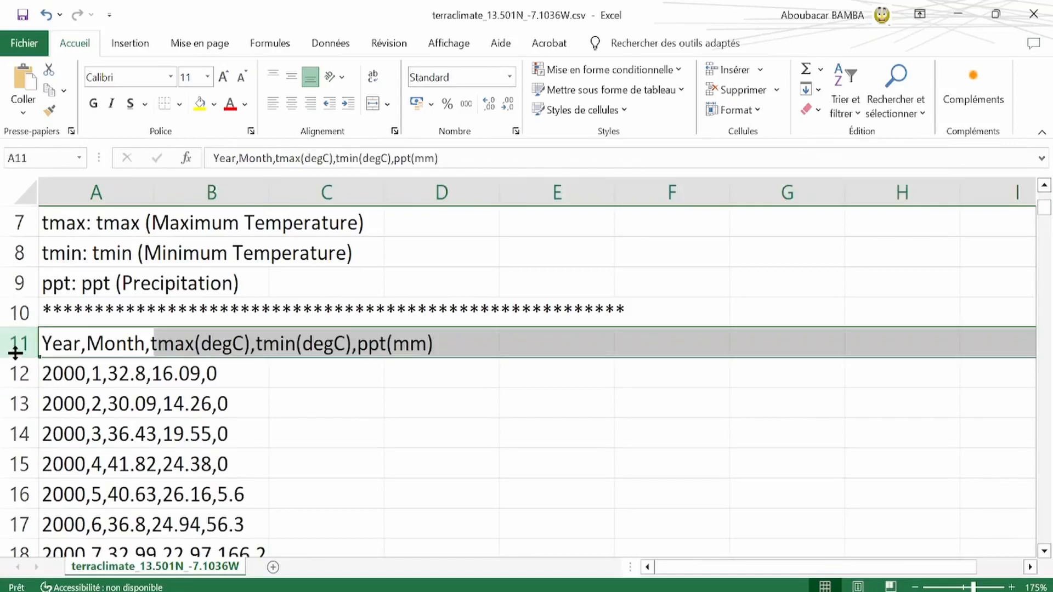
pyautogui.hotkey('ctrl', 'shift', 'Down')
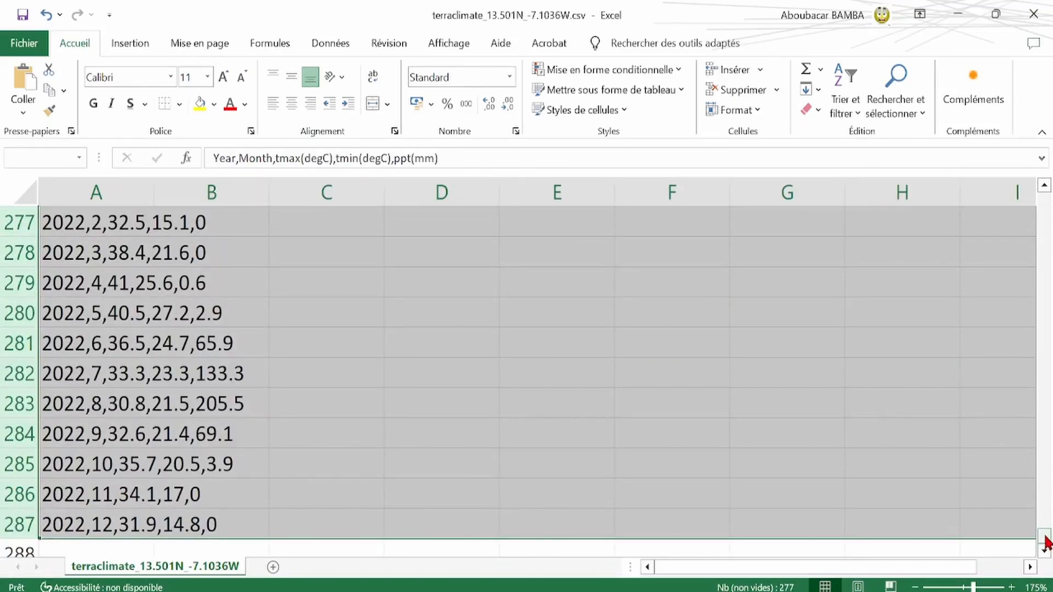
pyautogui.moveTo(1043, 540); pyautogui.dragTo(1047, 203)
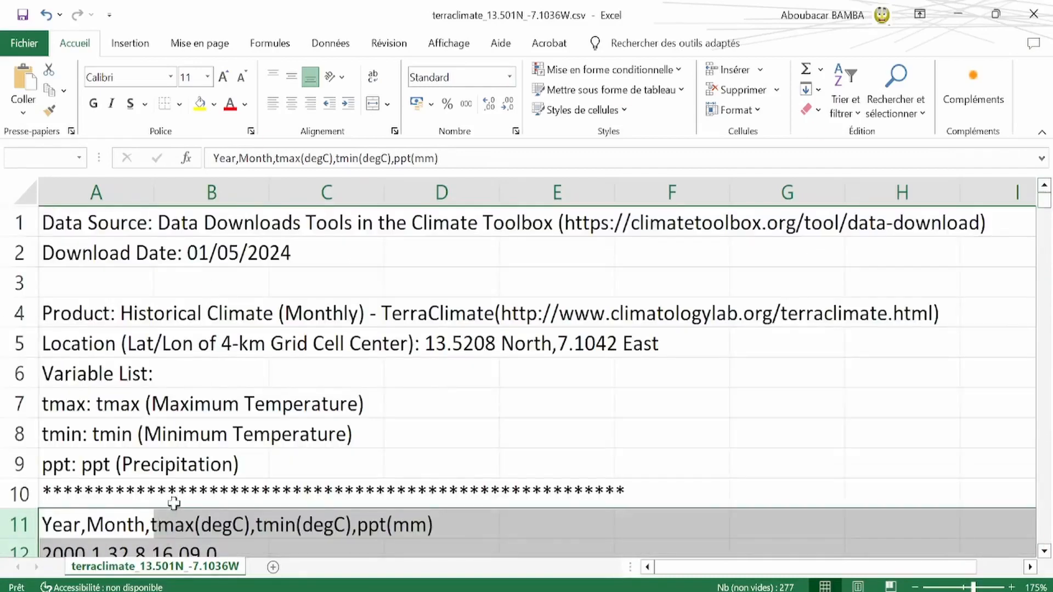
# Copy the header line and all the monthly records below it, rows 11 to 287
pyautogui.click(266, 496)
pyautogui.scroll(-2, 274, 494)
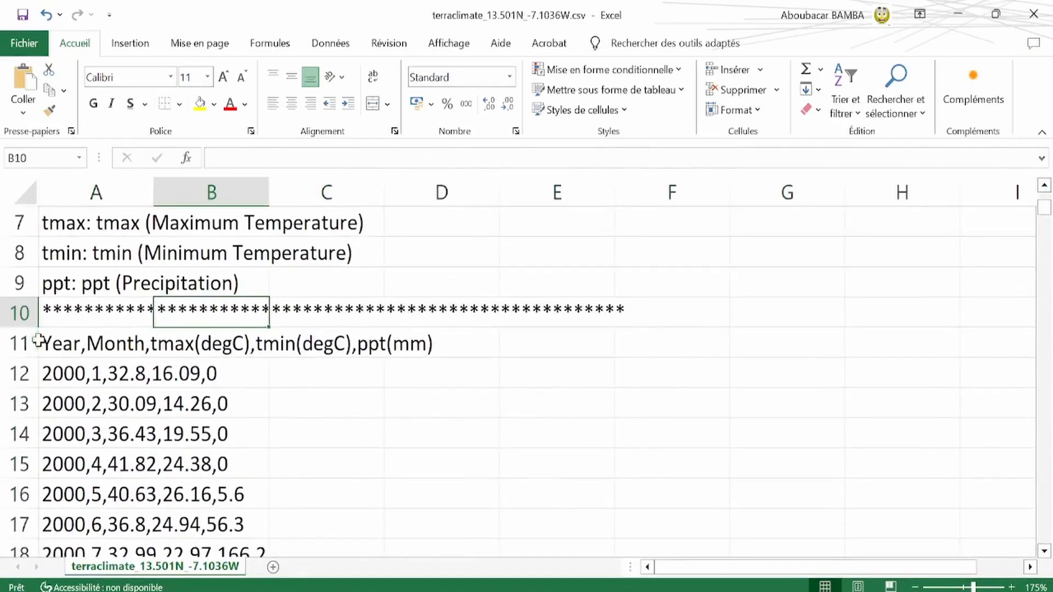
pyautogui.click(9, 344)
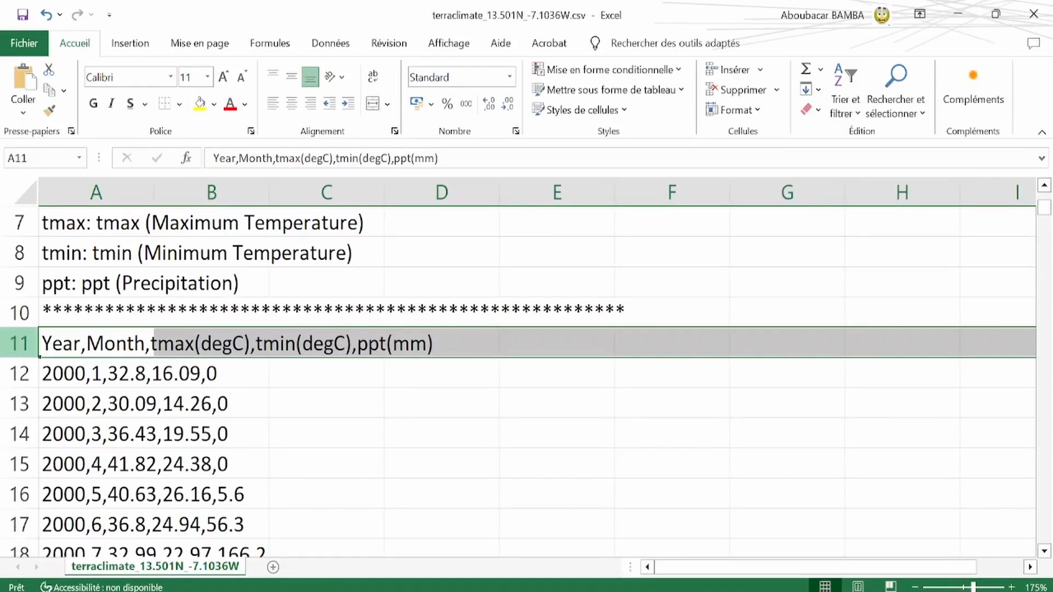
pyautogui.hotkey('ctrl', 'shift', 'Down')
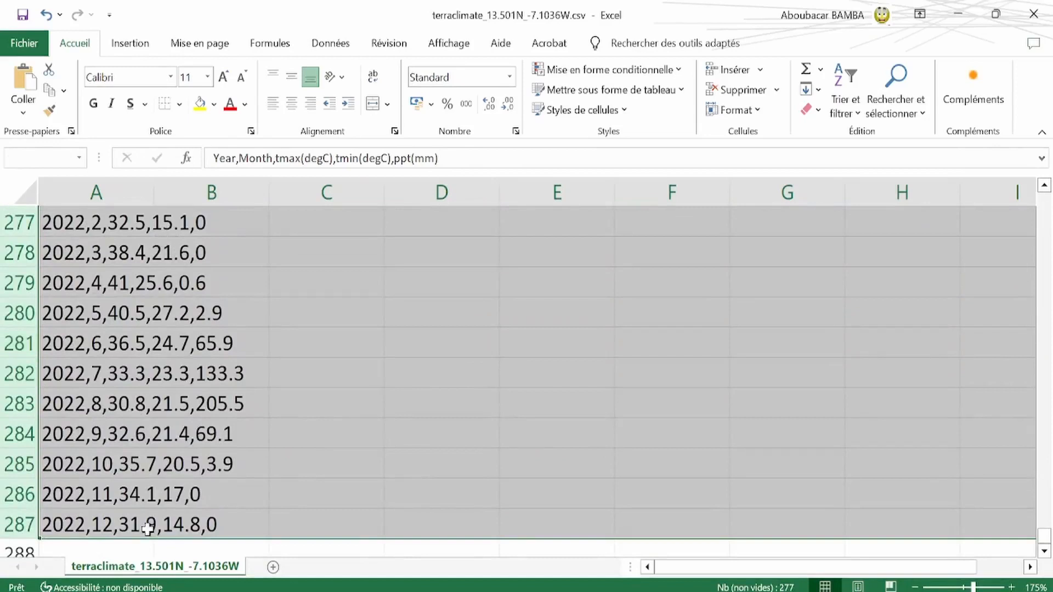
pyautogui.hotkey('ctrl', 'c')
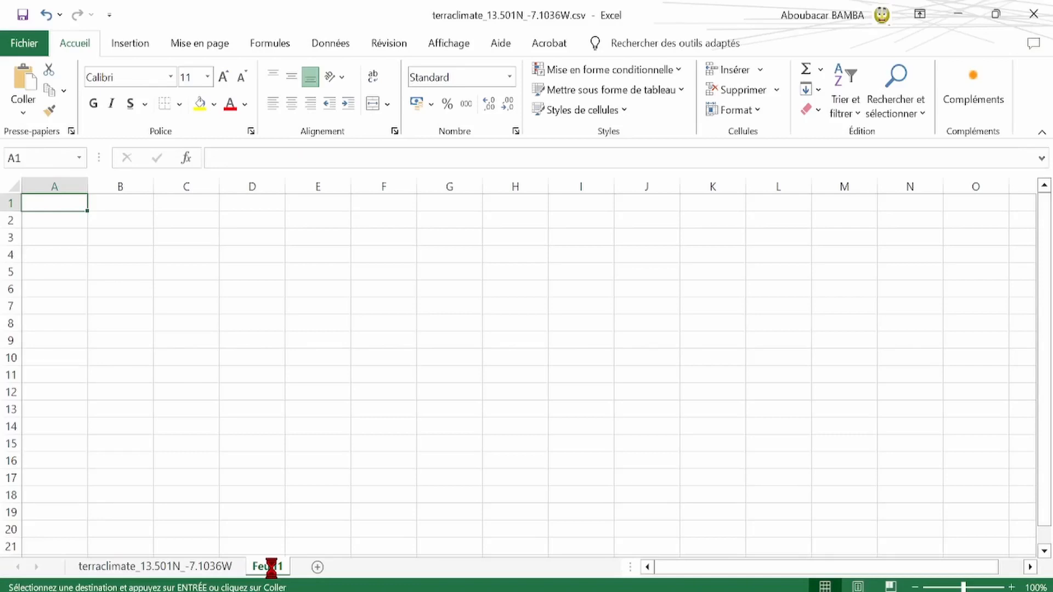
# Paste the copied header line and monthly records into the new sheet Feuil1, starting at cell A1
pyautogui.hotkey('ctrl', 'a')
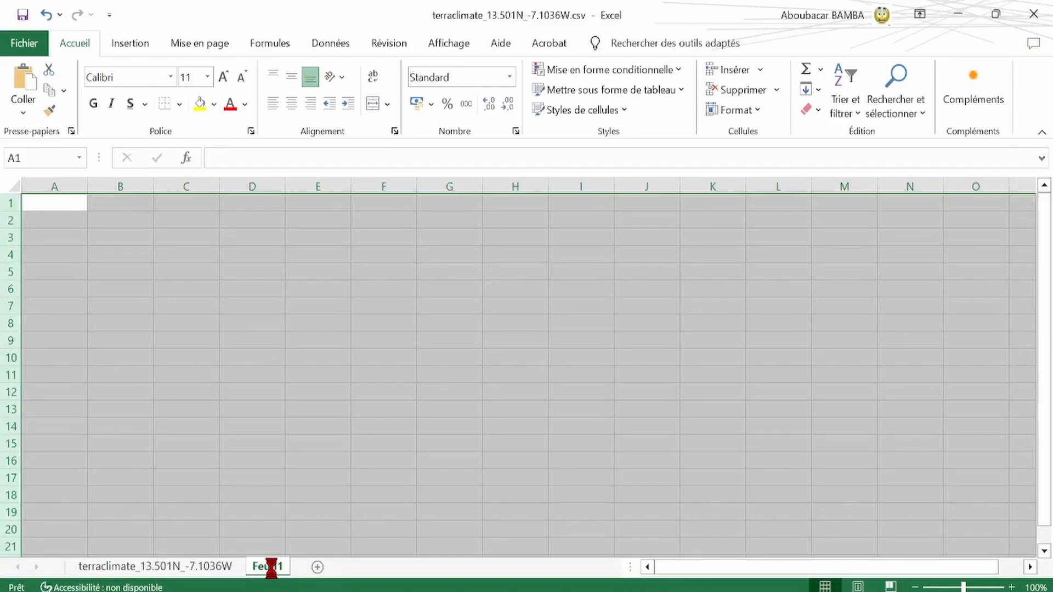
pyautogui.hotkey('ctrl', 'v')
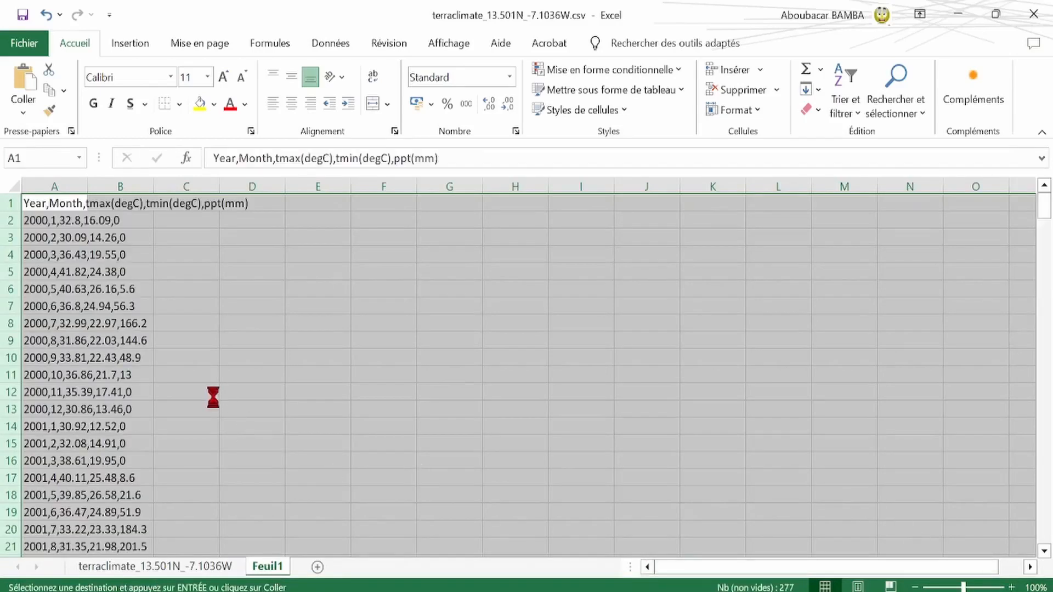
pyautogui.scroll(8, 213, 397)
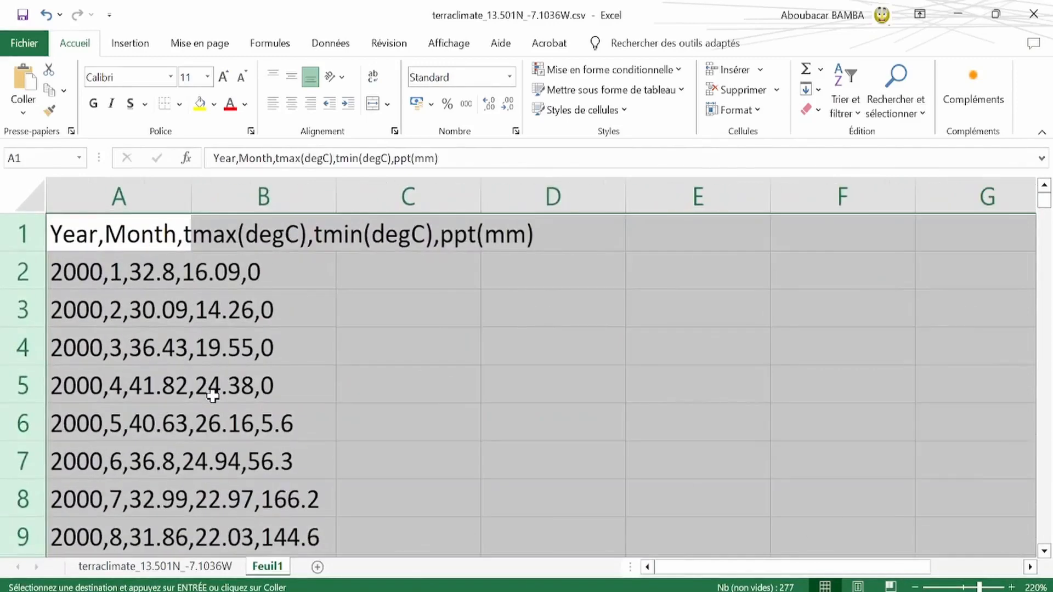
pyautogui.click(244, 422)
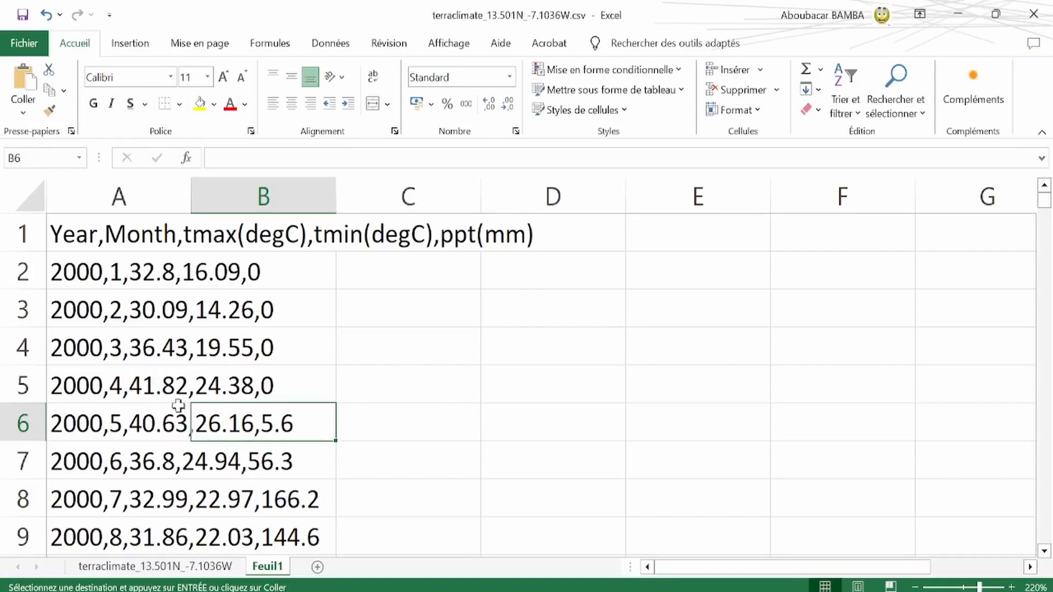
# Start a text-to-columns conversion on cells A1:A277 of Feuil1, choosing the Délimité data type and adding Virgule as separator
pyautogui.scroll(4, 178, 406)
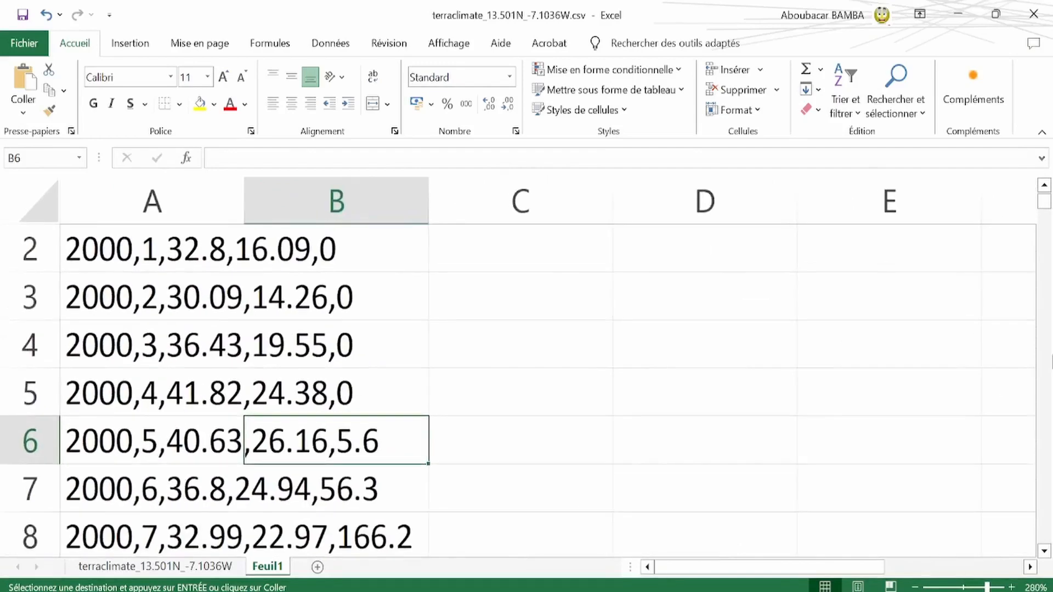
pyautogui.click(1045, 186)
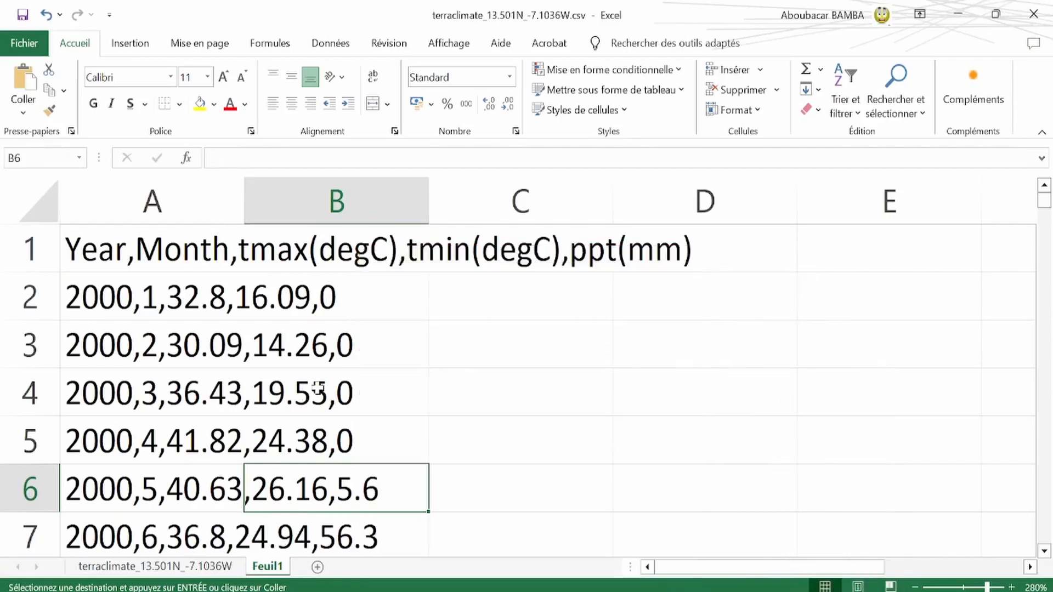
pyautogui.click(84, 252)
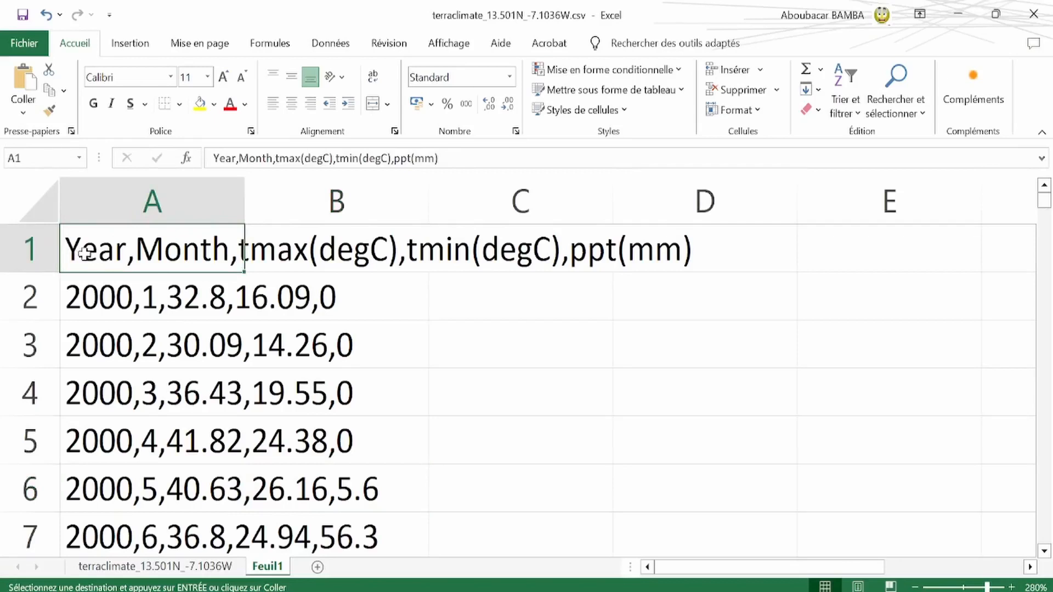
pyautogui.hotkey('ctrl', 'shift', 'Down')
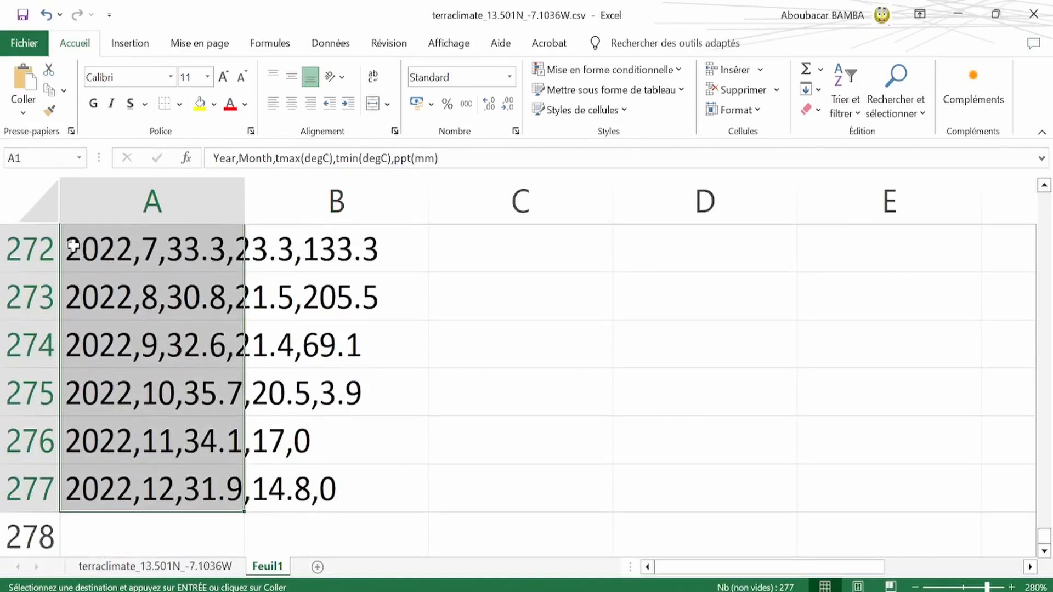
pyautogui.click(330, 44)
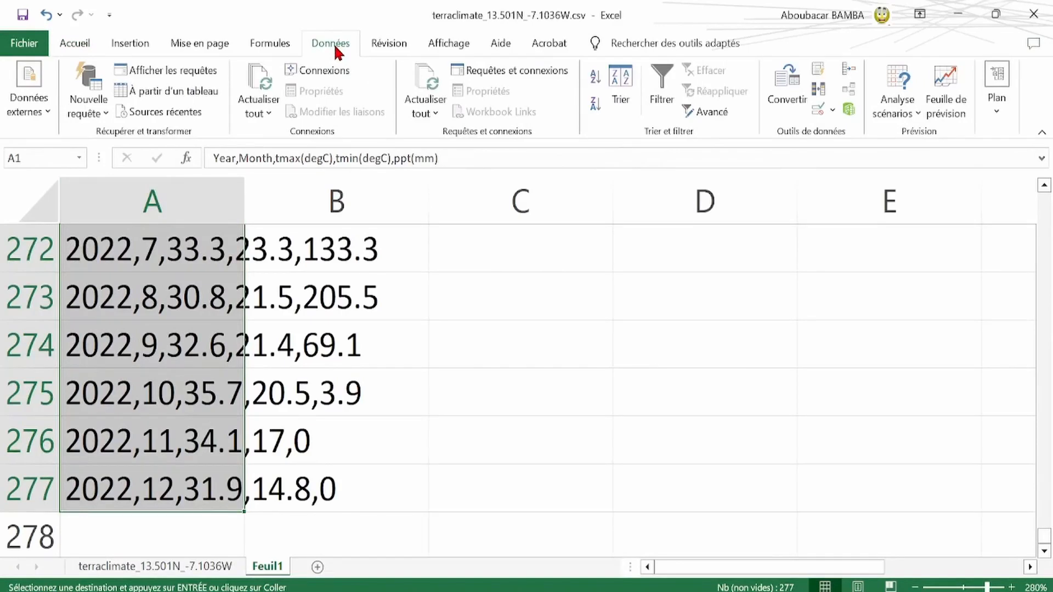
pyautogui.click(791, 88)
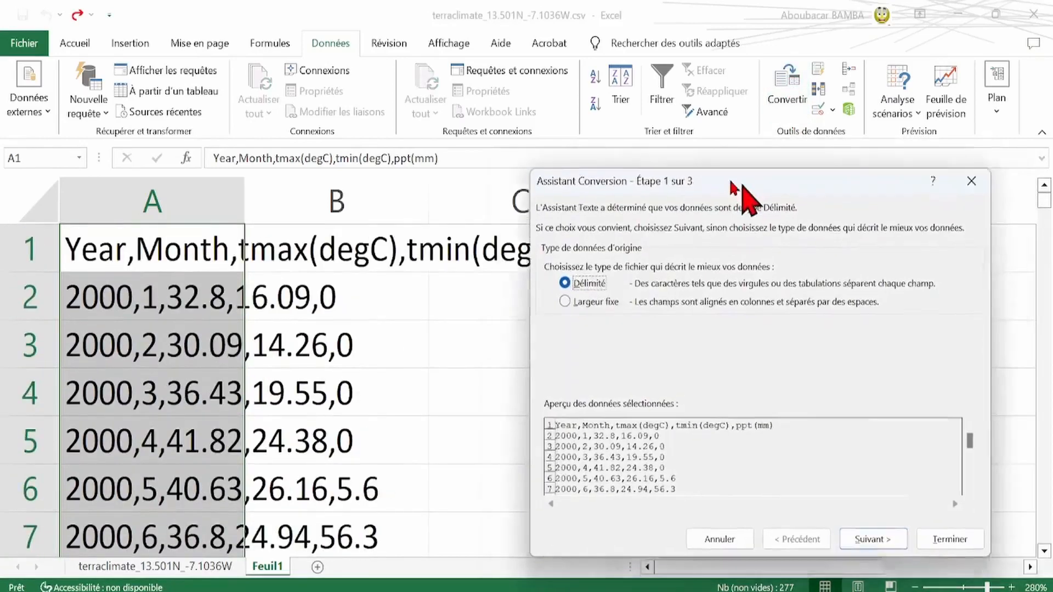
pyautogui.moveTo(779, 194); pyautogui.dragTo(600, 62)
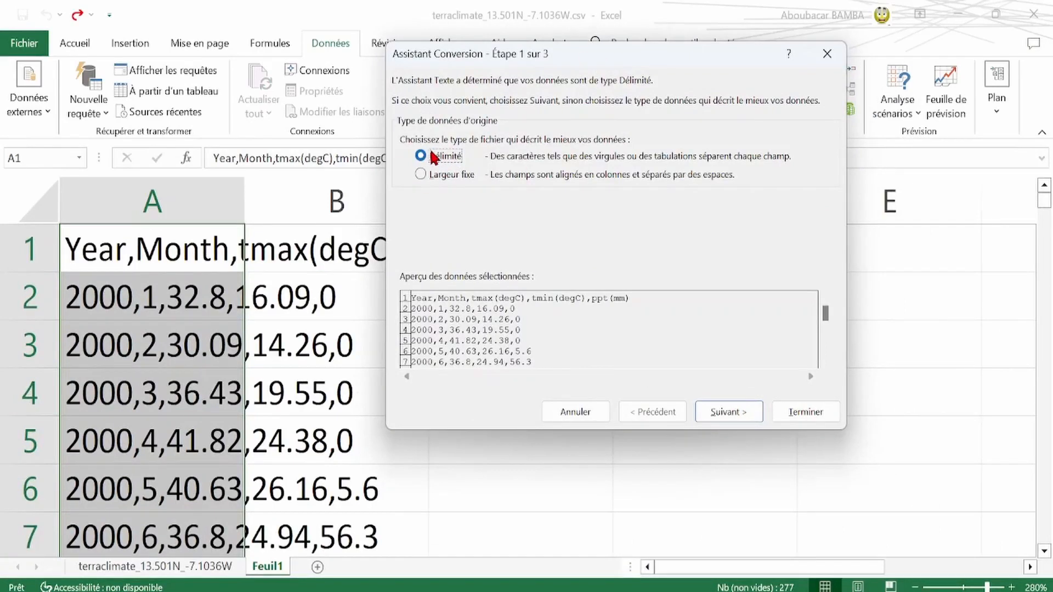
pyautogui.click(421, 175)
pyautogui.click(421, 158)
pyautogui.click(732, 413)
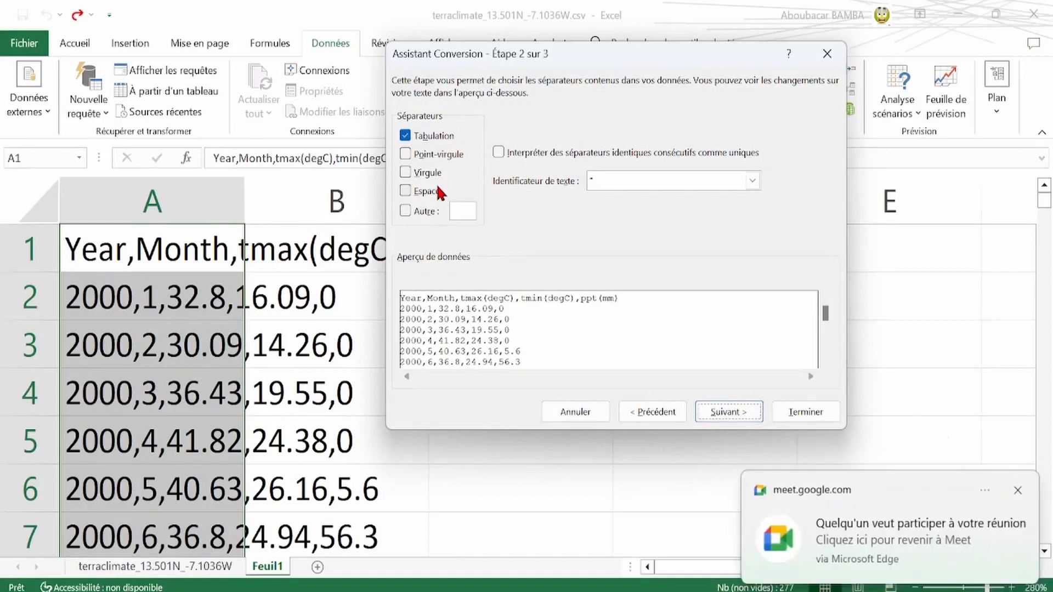
pyautogui.click(406, 173)
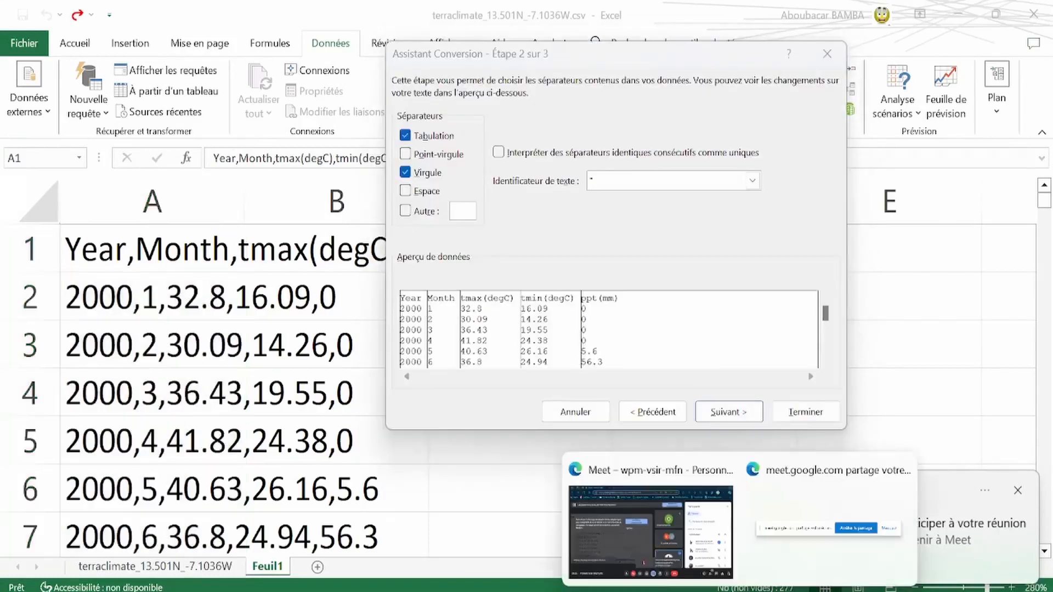
# Switch to the Google Meet call, admit the waiting participant and return to the conversion wizard in Excel
pyautogui.click(637, 543)
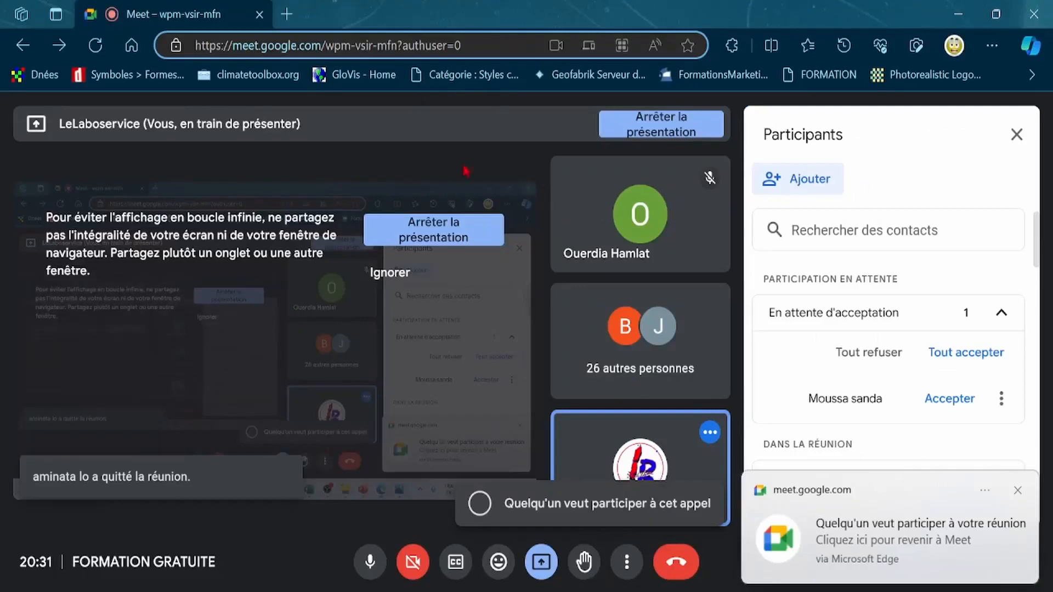
pyautogui.click(949, 397)
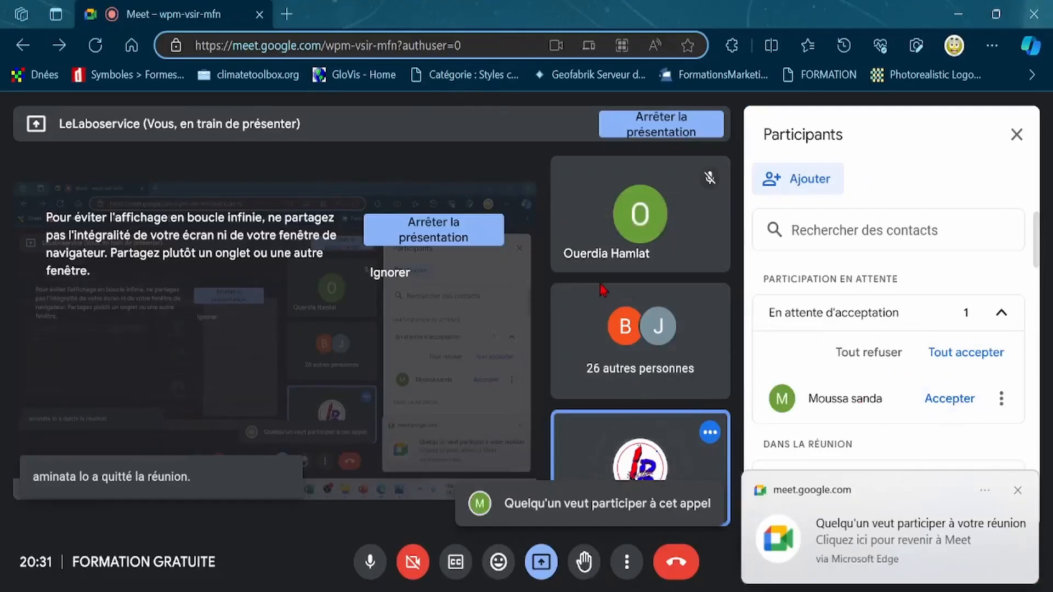
pyautogui.moveTo(667, 590)
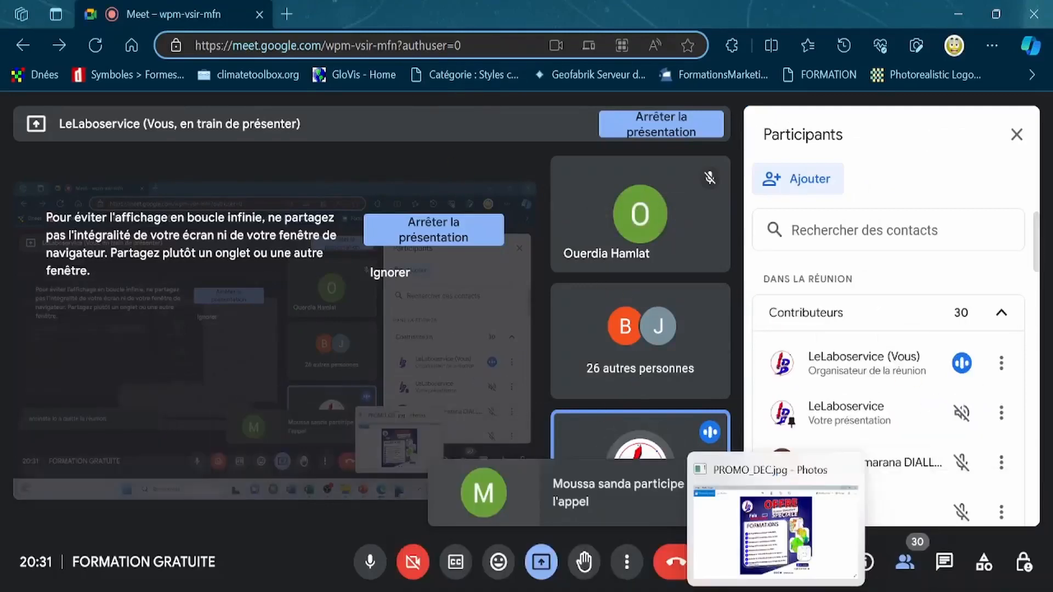
pyautogui.click(689, 590)
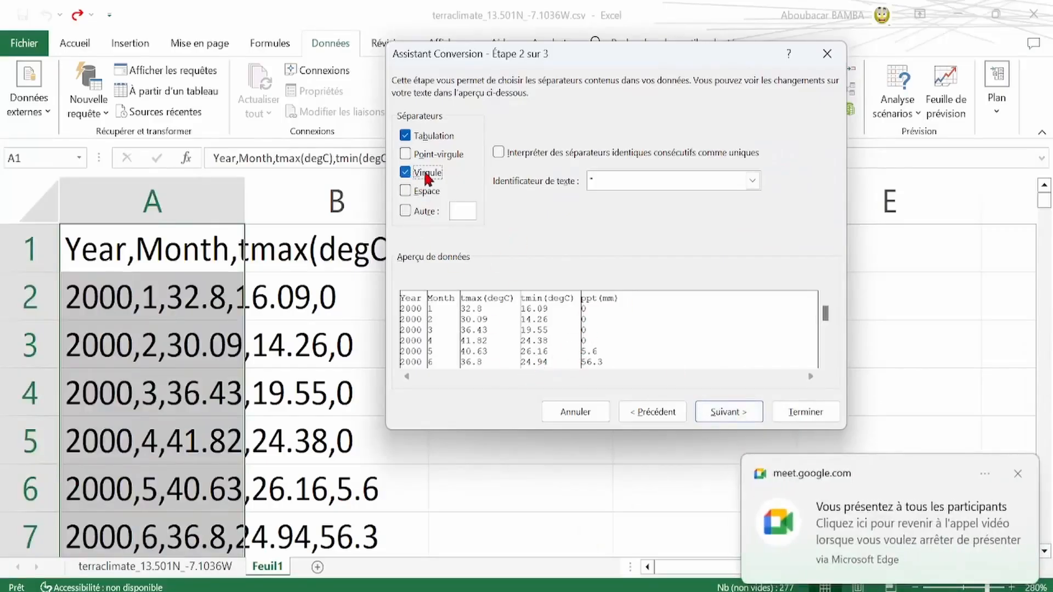
# Try the Espace and Point-virgule separators in place of Virgule in the conversion preview
pyautogui.click(406, 174)
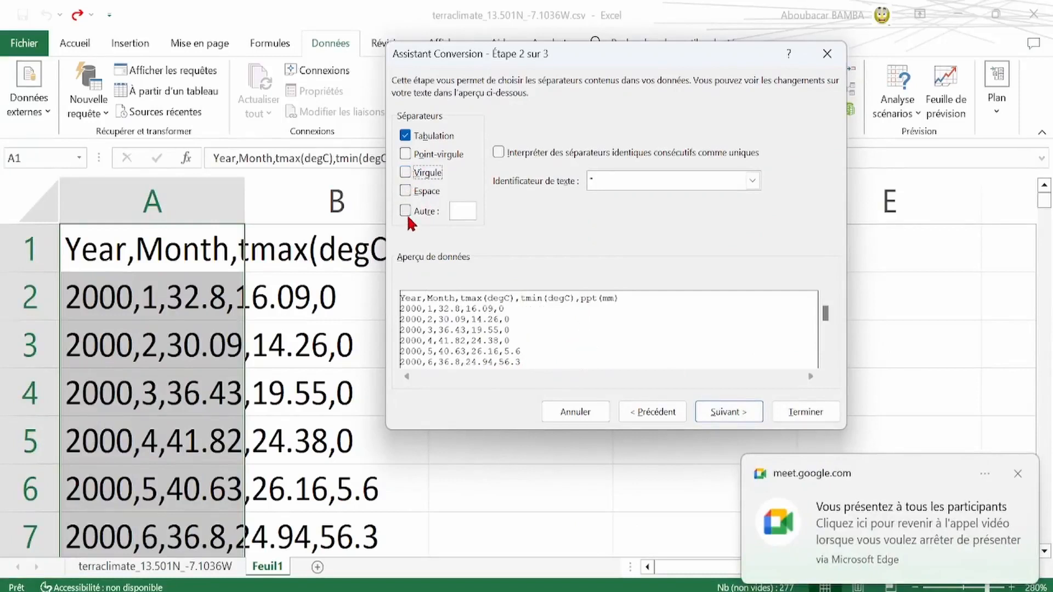
pyautogui.click(405, 190)
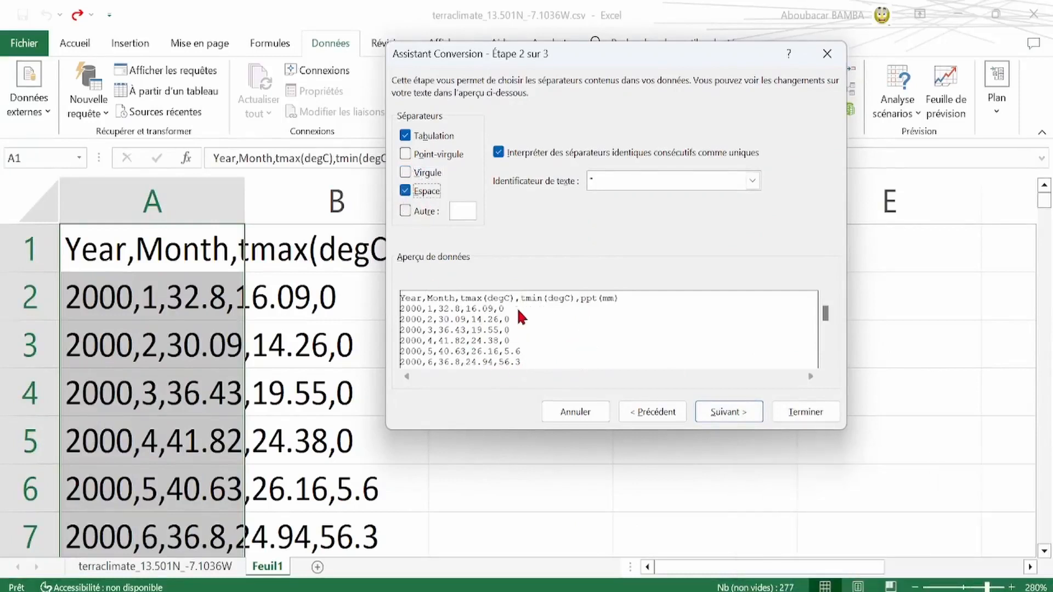
pyautogui.click(405, 190)
pyautogui.click(405, 155)
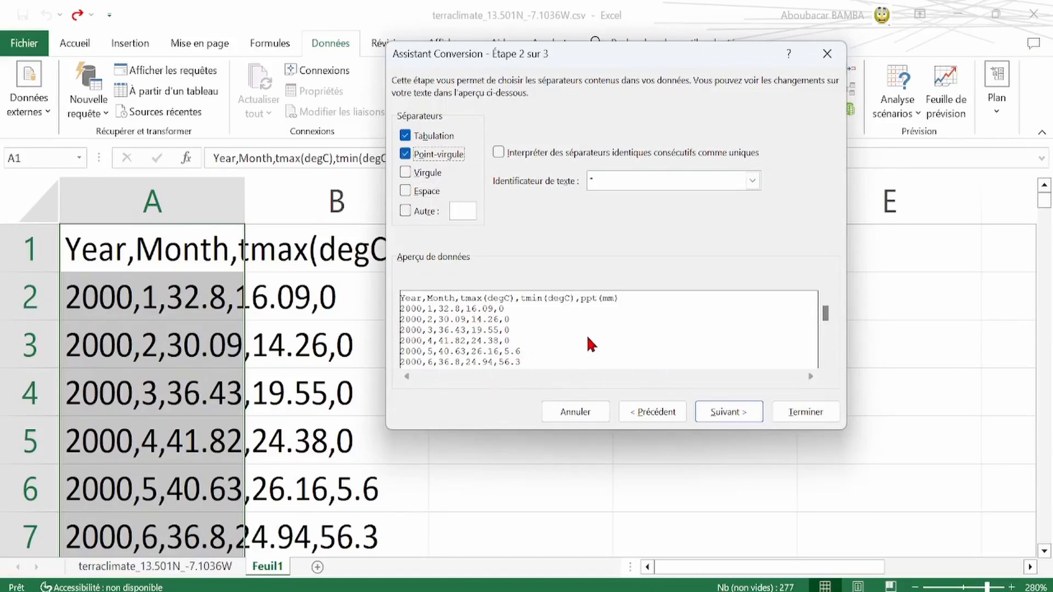
pyautogui.click(406, 154)
# Set Virgule as a separator and finish the conversion with the Standard column format and destination $A$1
pyautogui.click(406, 172)
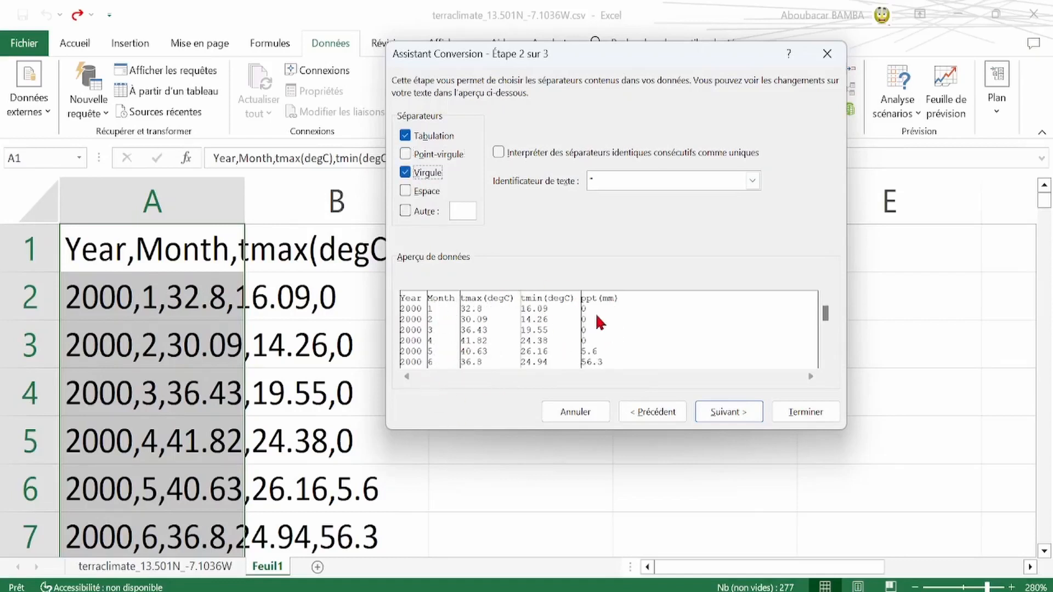
pyautogui.click(728, 416)
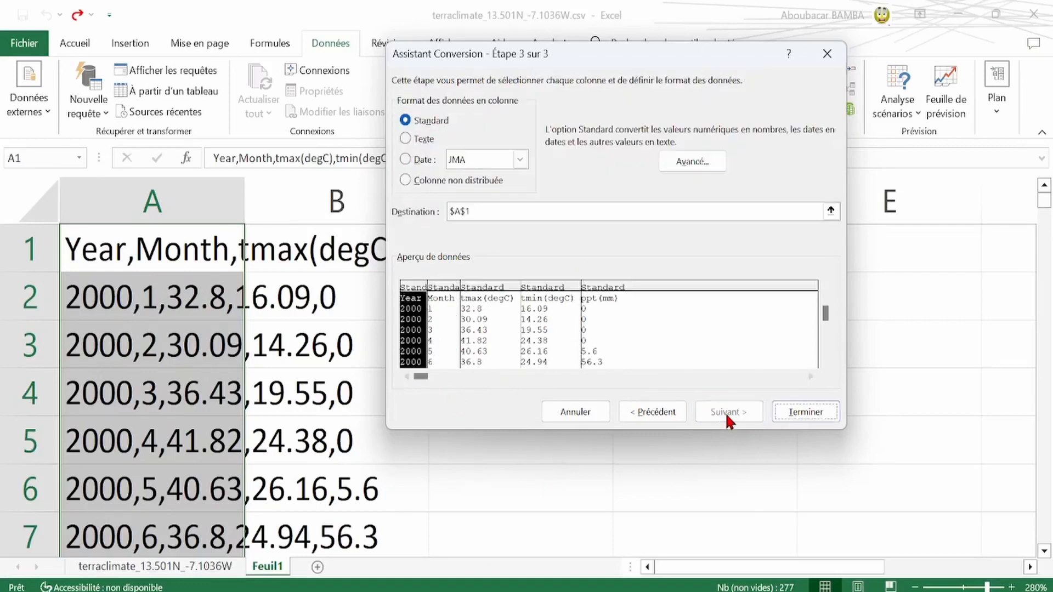
pyautogui.click(815, 415)
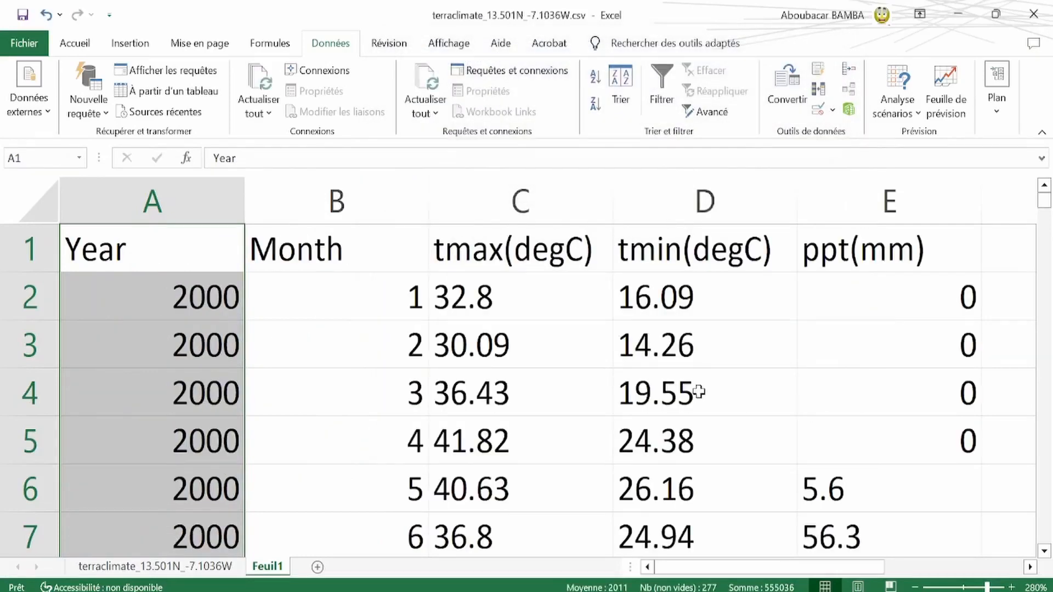
# Examine the separated columns Month, tmax(degC), tmin(degC) and ppt(mm) one after another
pyautogui.scroll(-2, 699, 394)
pyautogui.scroll(-2, 699, 392)
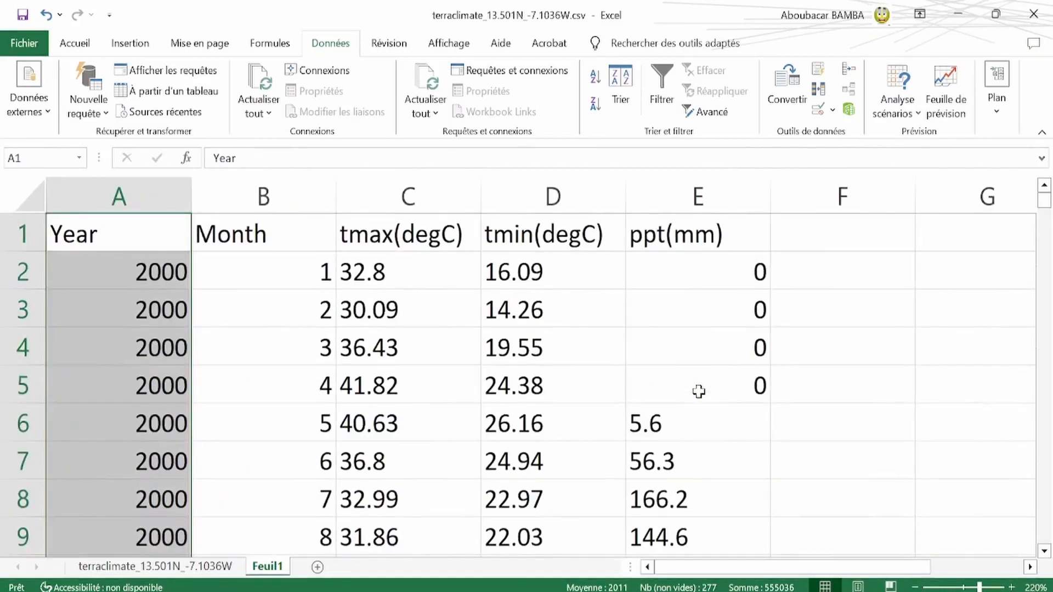
pyautogui.click(282, 202)
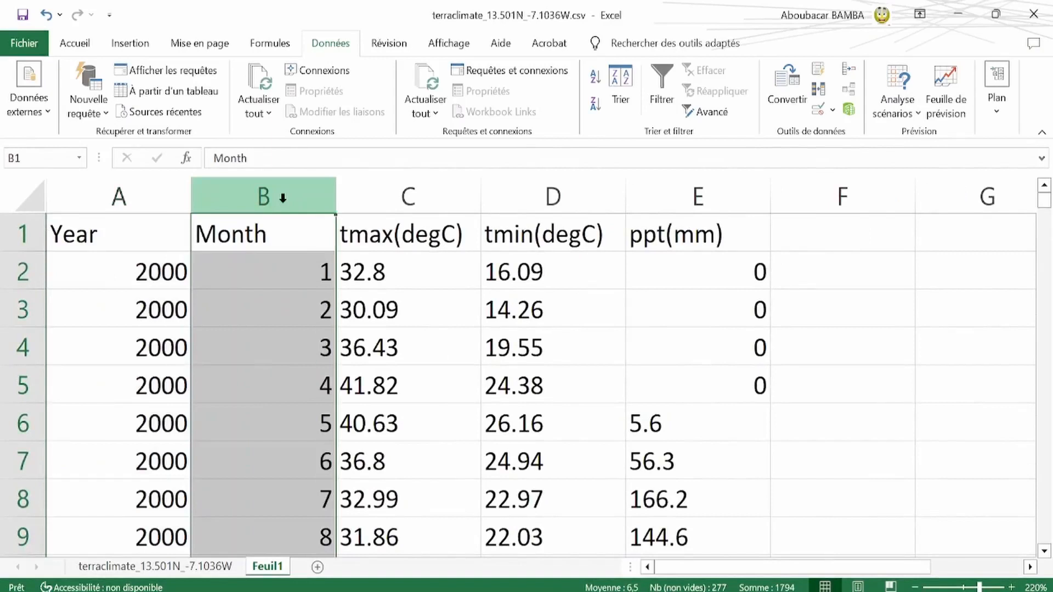
pyautogui.click(402, 198)
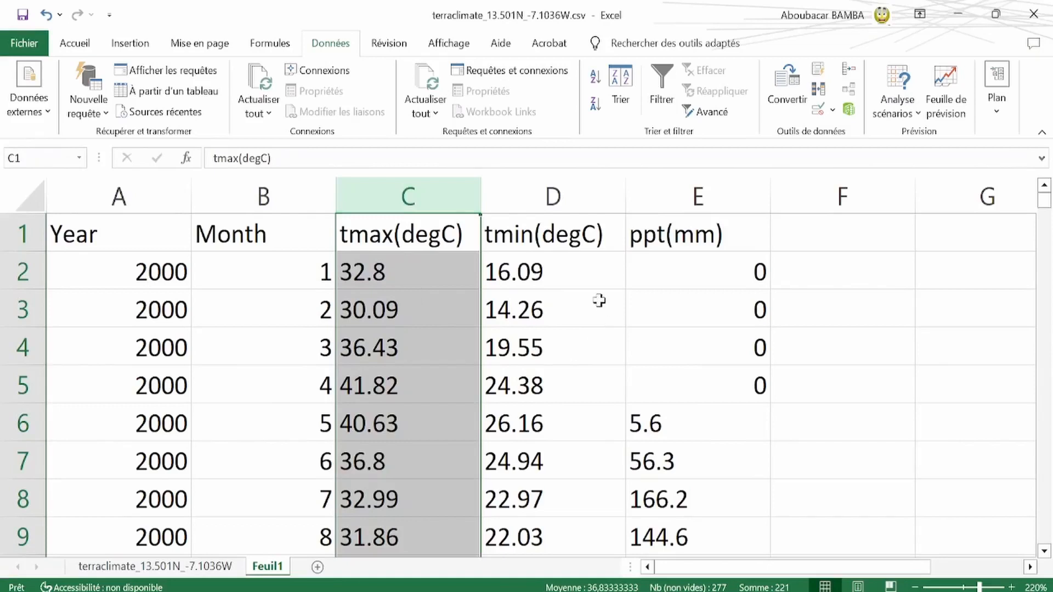
pyautogui.click(536, 200)
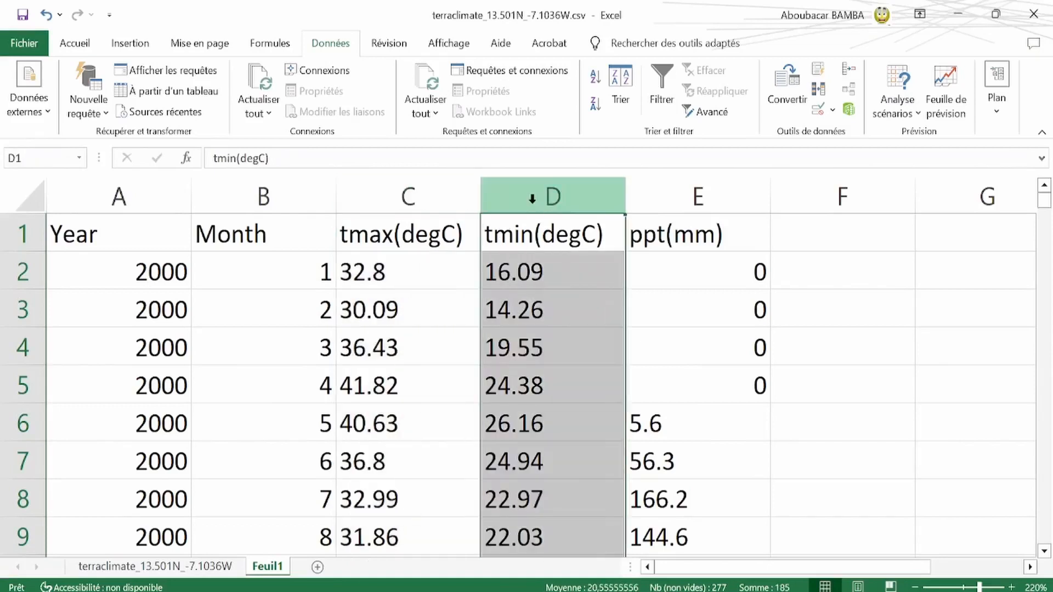
pyautogui.click(664, 198)
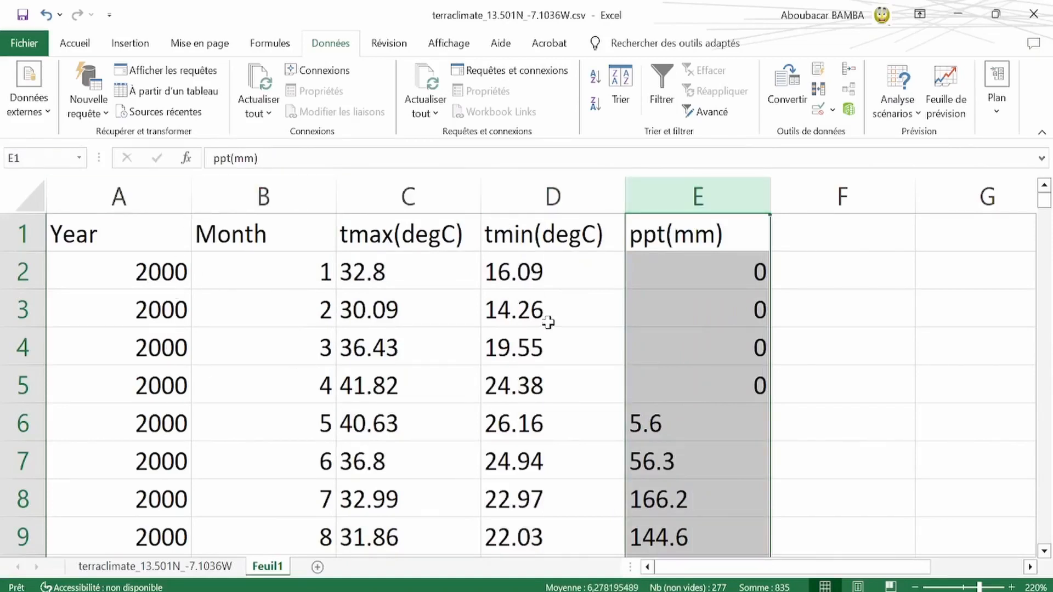
pyautogui.click(832, 375)
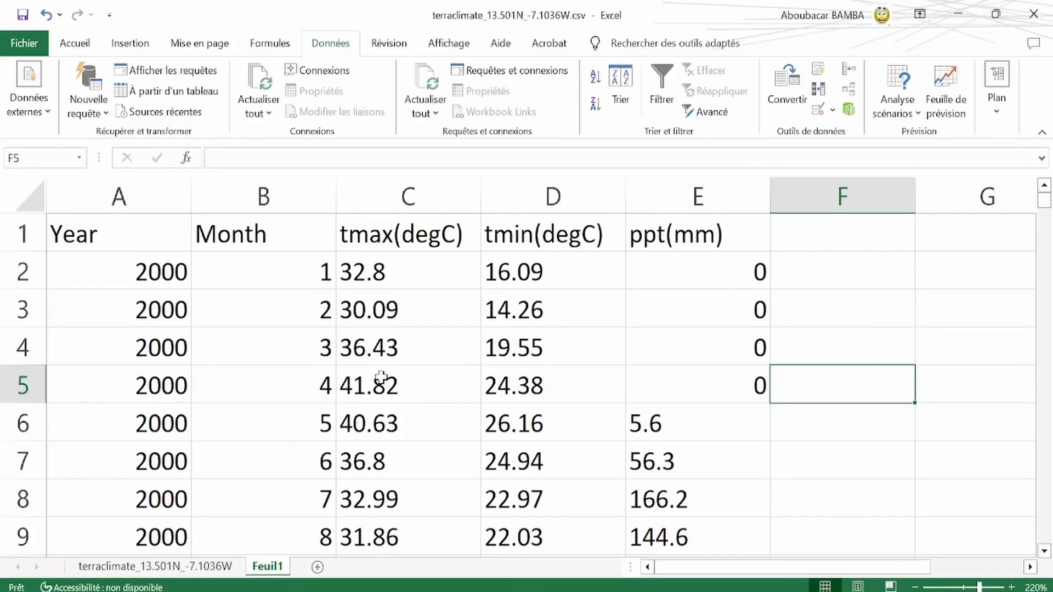
# Examine the decimal separator inside the tmax(degC) value of cell C4
pyautogui.doubleClick(371, 349)
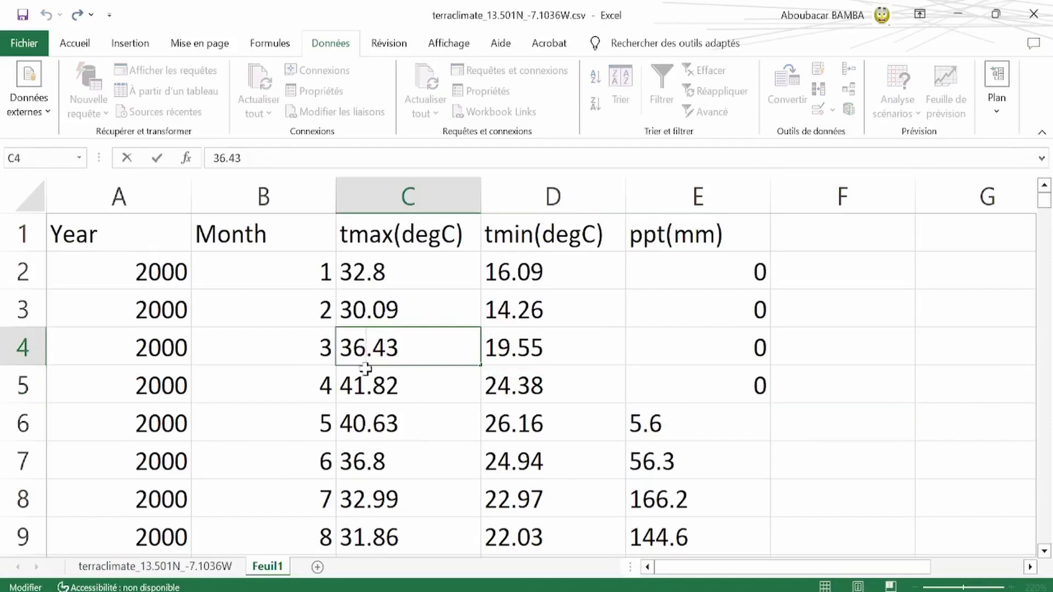
pyautogui.moveTo(366, 351); pyautogui.dragTo(373, 353)
pyautogui.click(466, 387)
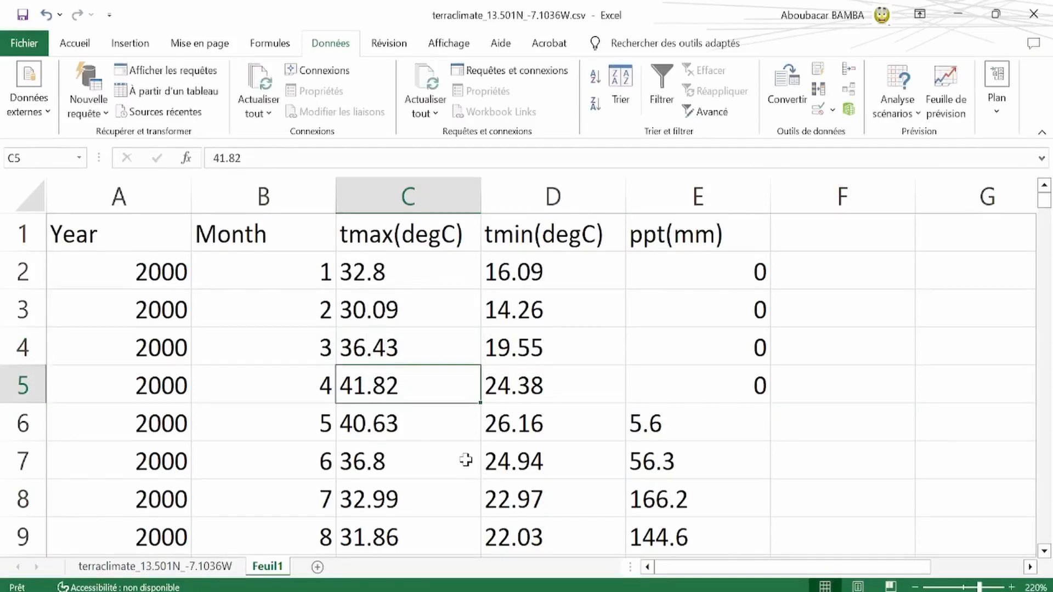
# Select the whole climate table on Feuil1 and try to replace every decimal point with a comma
pyautogui.hotkey('ctrl', 'a')
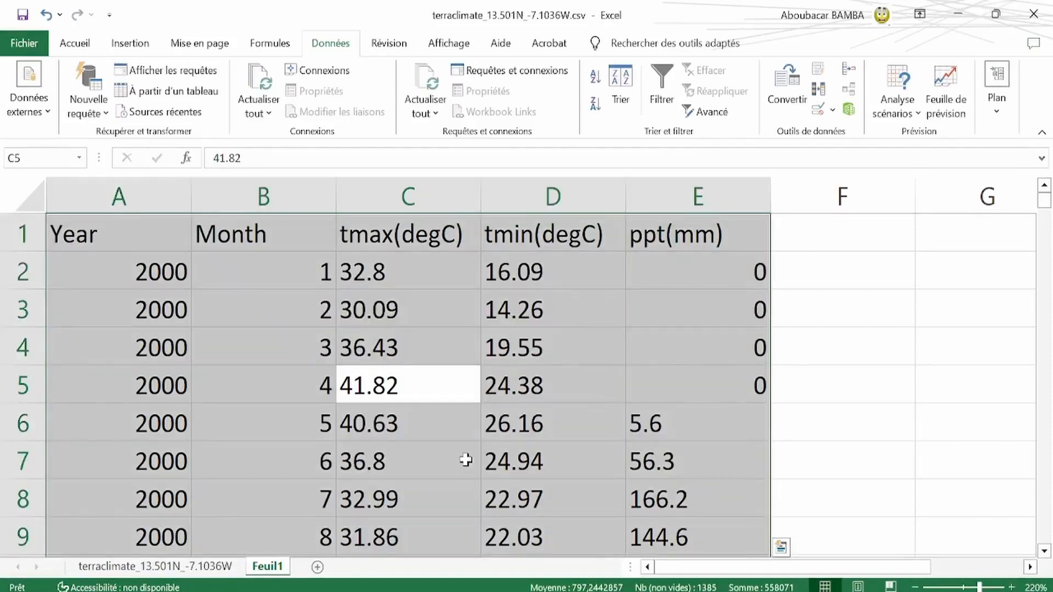
pyautogui.hotkey('ctrl', 'h')
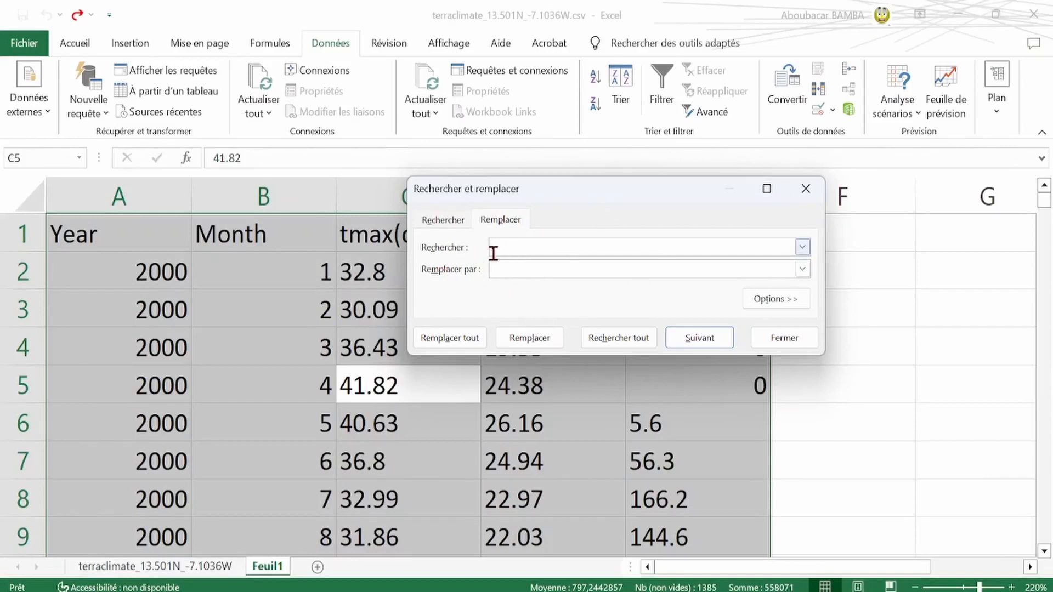
pyautogui.write('.')
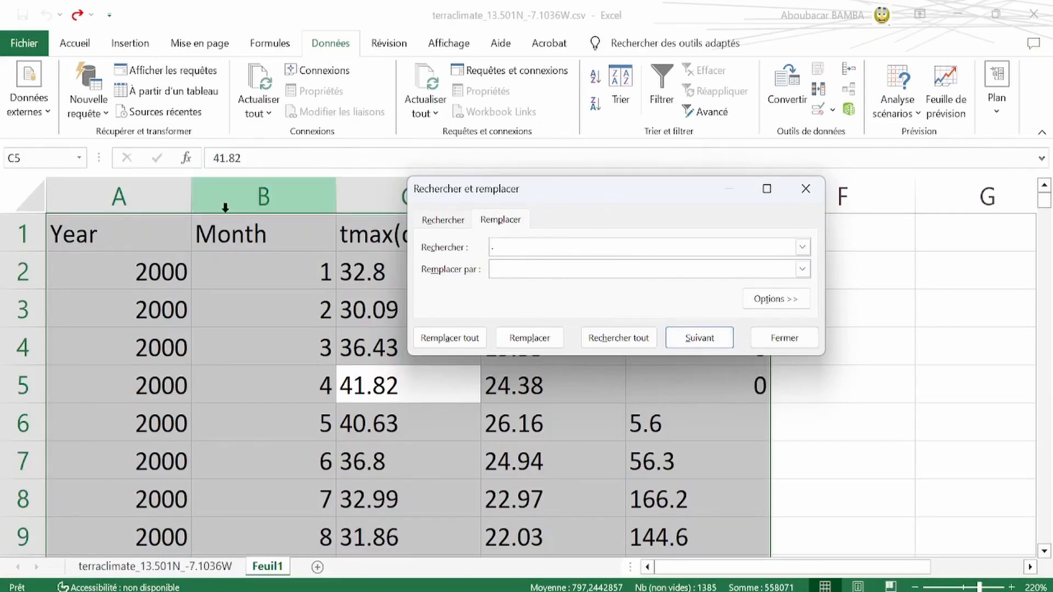
pyautogui.click(496, 270)
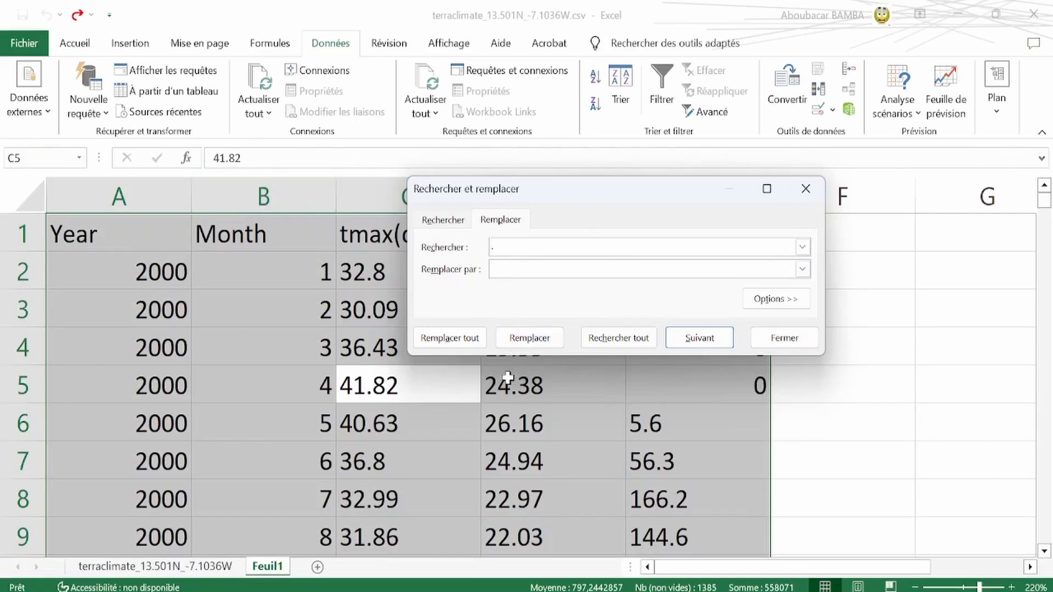
pyautogui.write(',')
pyautogui.click(453, 340)
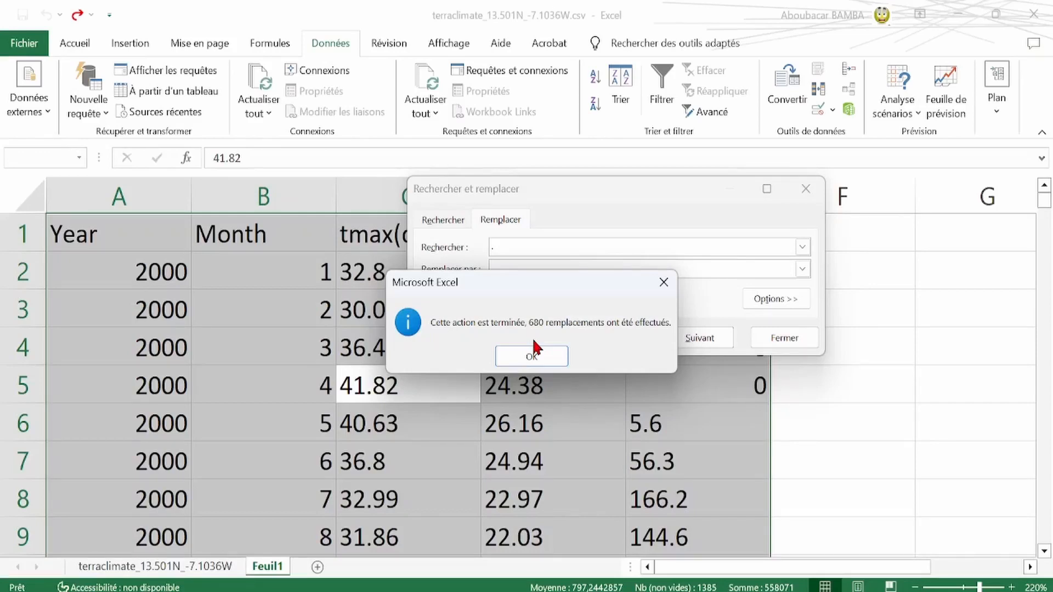
pyautogui.click(535, 355)
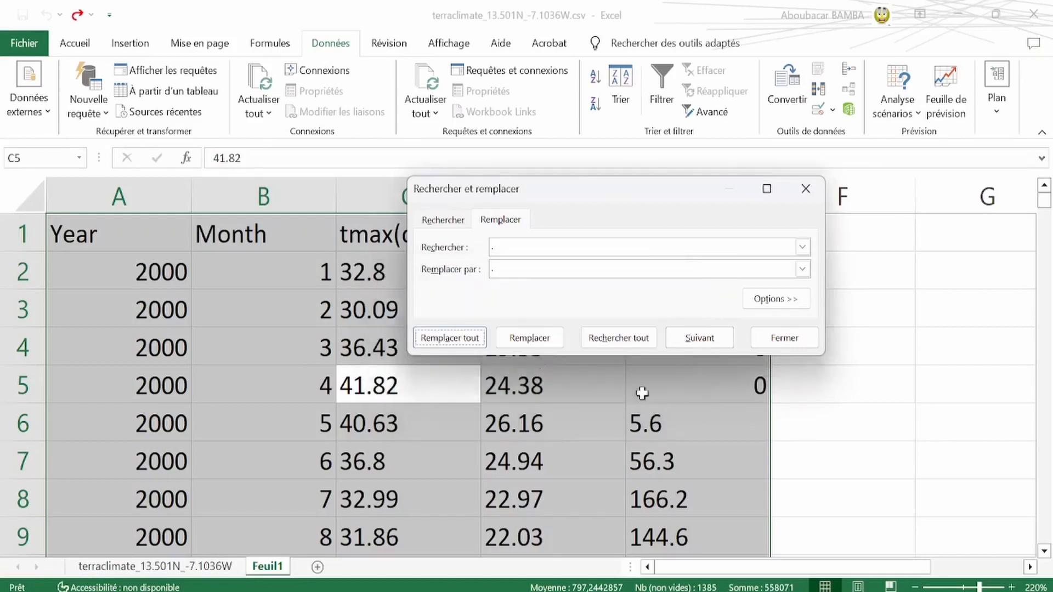
pyautogui.click(799, 338)
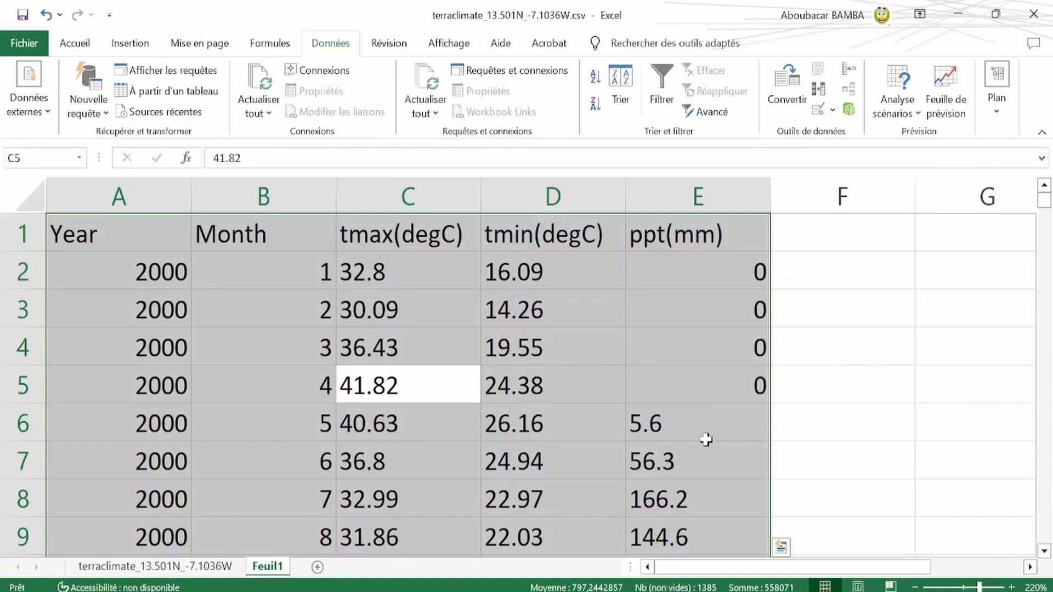
# Repeat the replacement of all points with commas across the selected table, correcting the replacement character, and clear the selection
pyautogui.hotkey('ctrl', 'h')
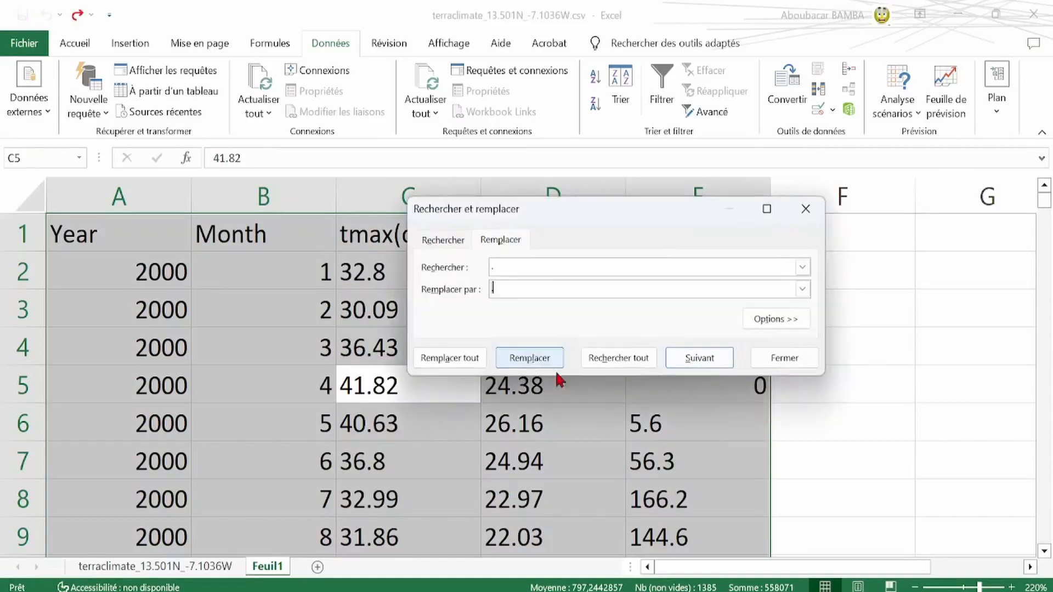
pyautogui.click(509, 289)
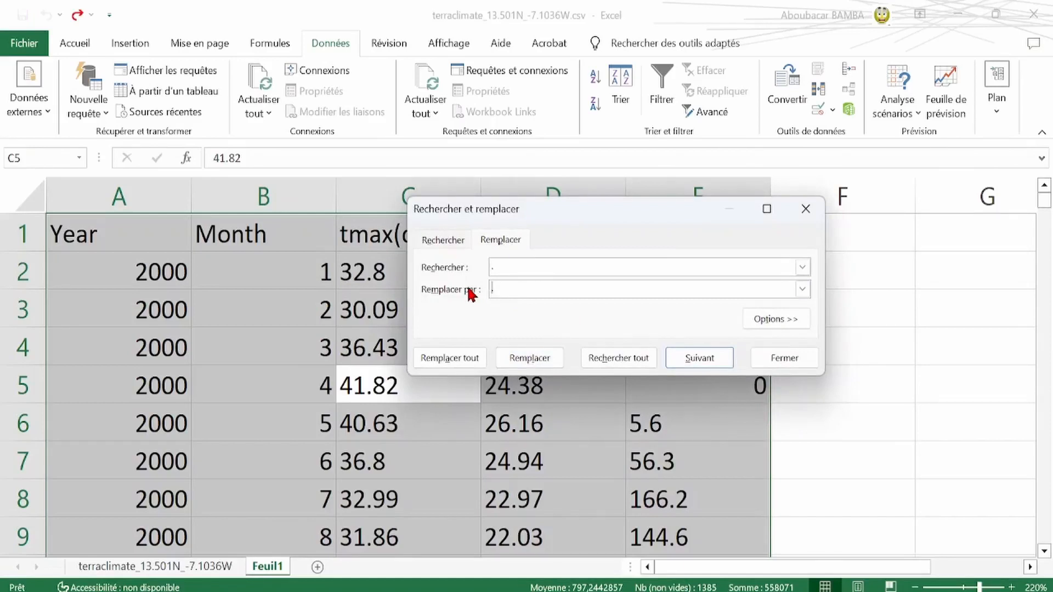
pyautogui.click(464, 364)
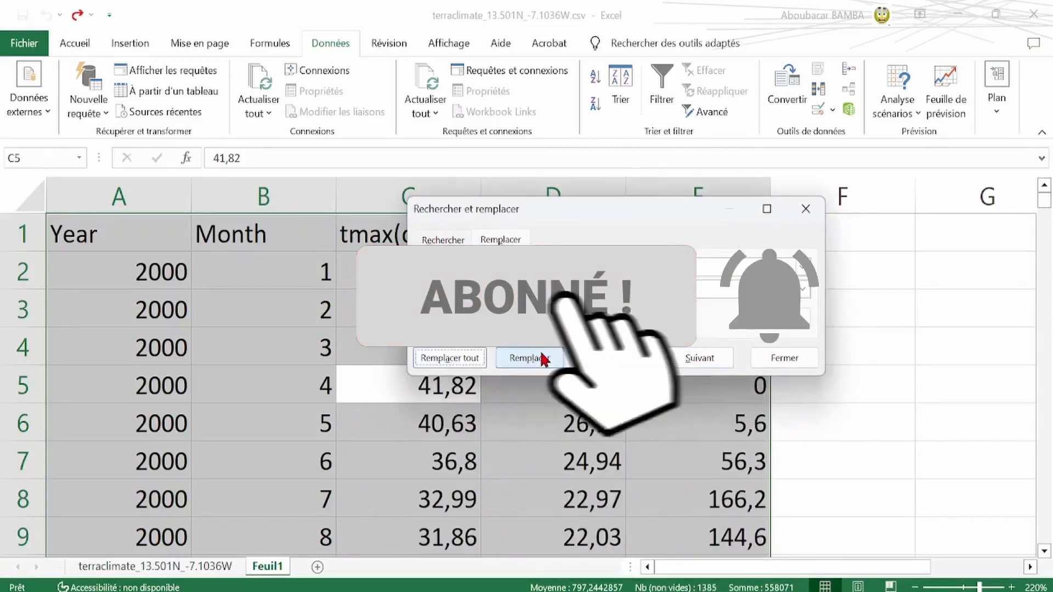
pyautogui.click(768, 358)
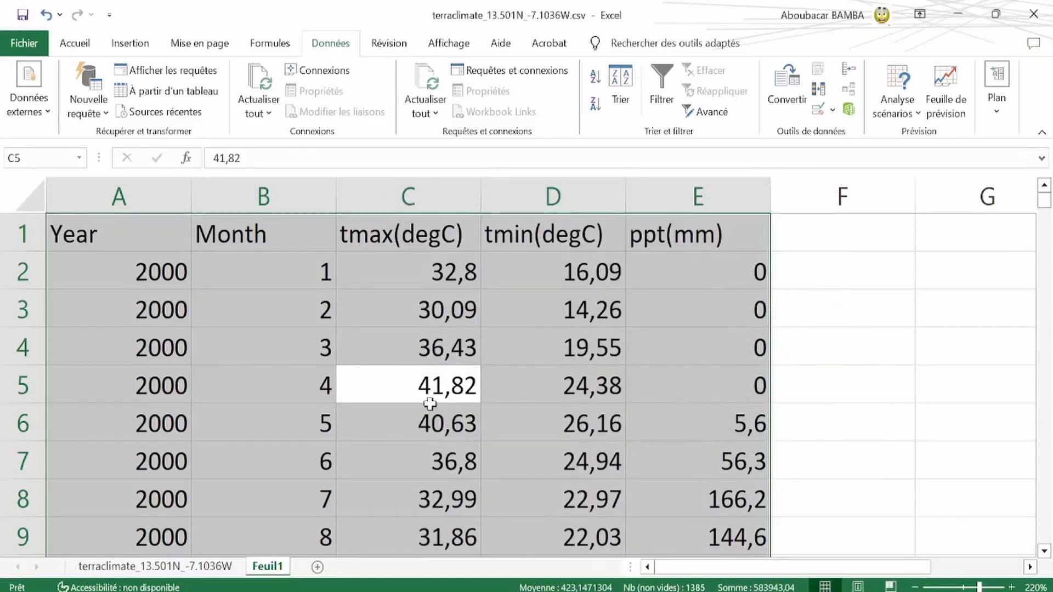
pyautogui.click(826, 333)
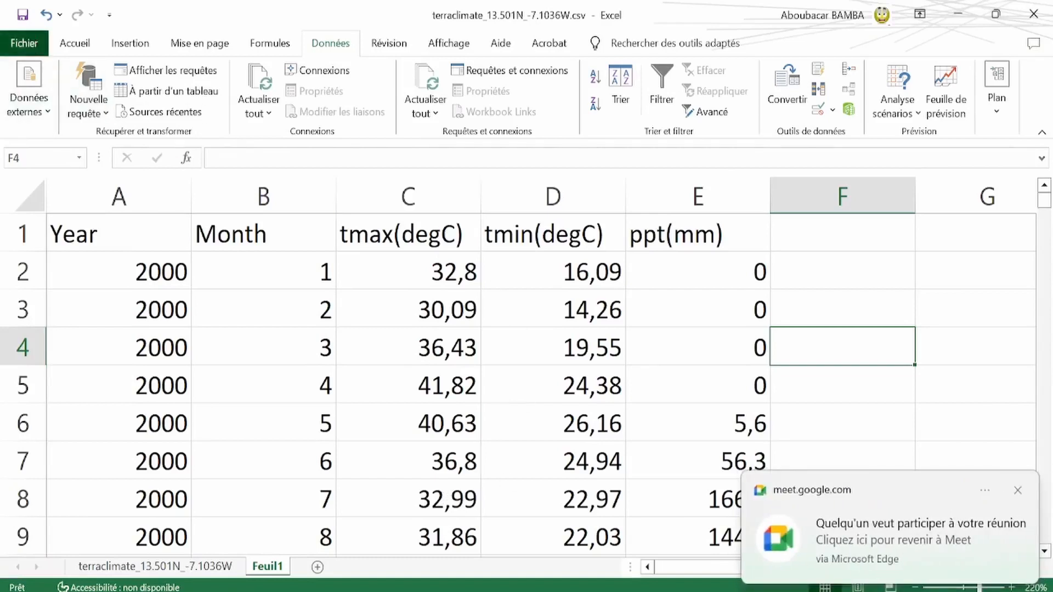
# Open the Save As options for the workbook
pyautogui.click(35, 48)
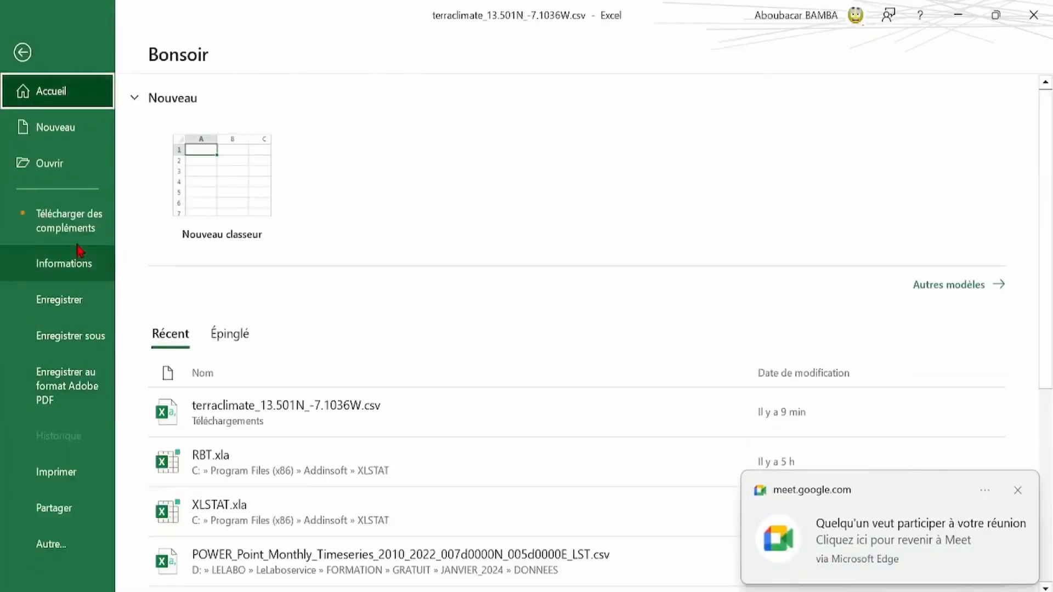
pyautogui.click(90, 336)
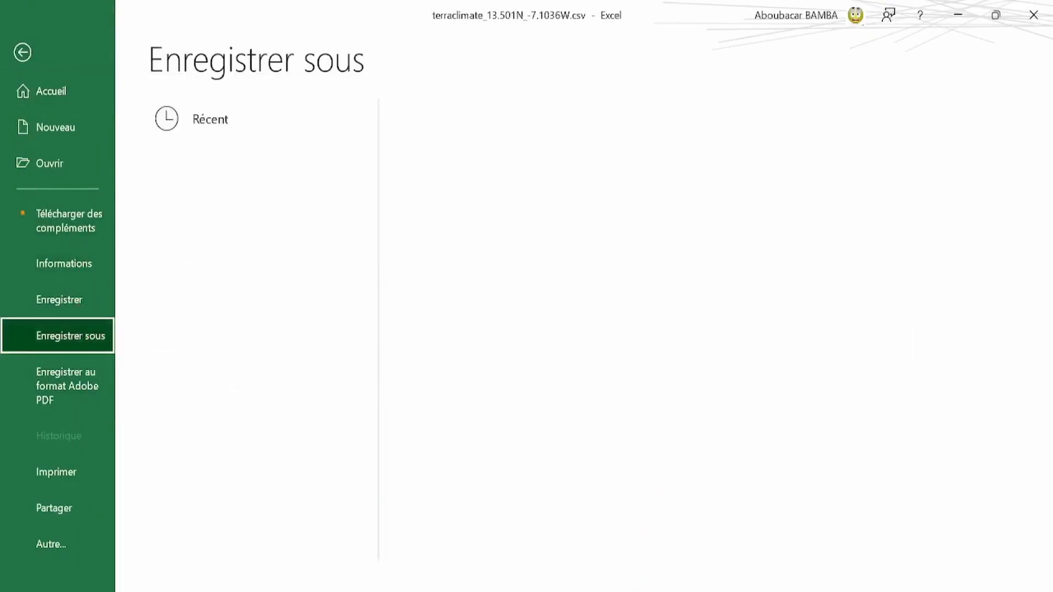
# Switch to the Google Meet call, admit the waiting participant and return to Excel
pyautogui.click(609, 521)
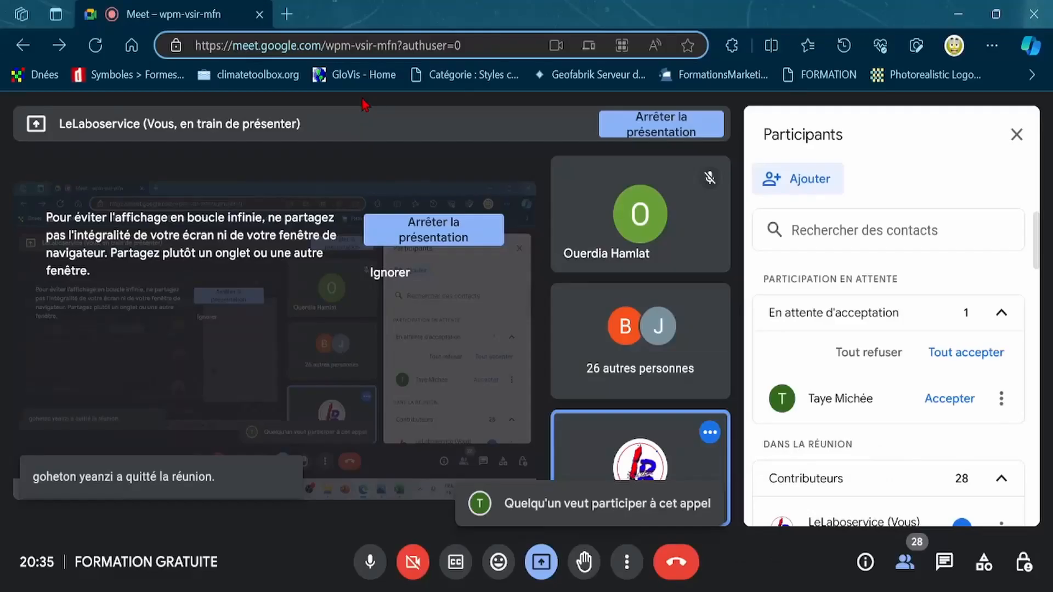
pyautogui.click(950, 399)
pyautogui.hotkey('alt', 'Tab')
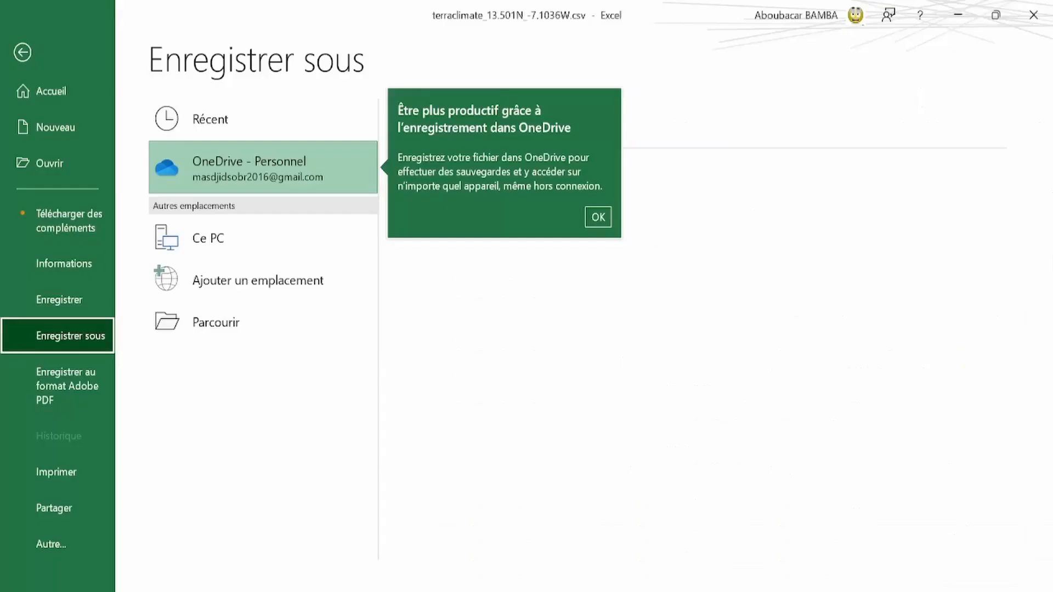
# Try to save the file as DONNEES_CLIMAT in the downloads folder with the semicolon-separated CSV type
pyautogui.click(598, 217)
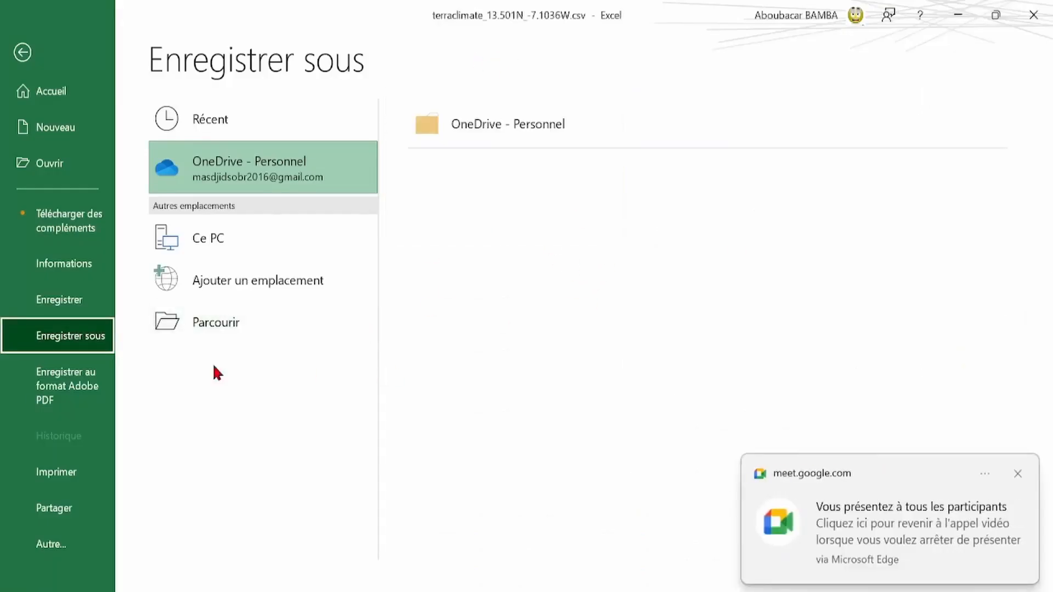
pyautogui.click(229, 325)
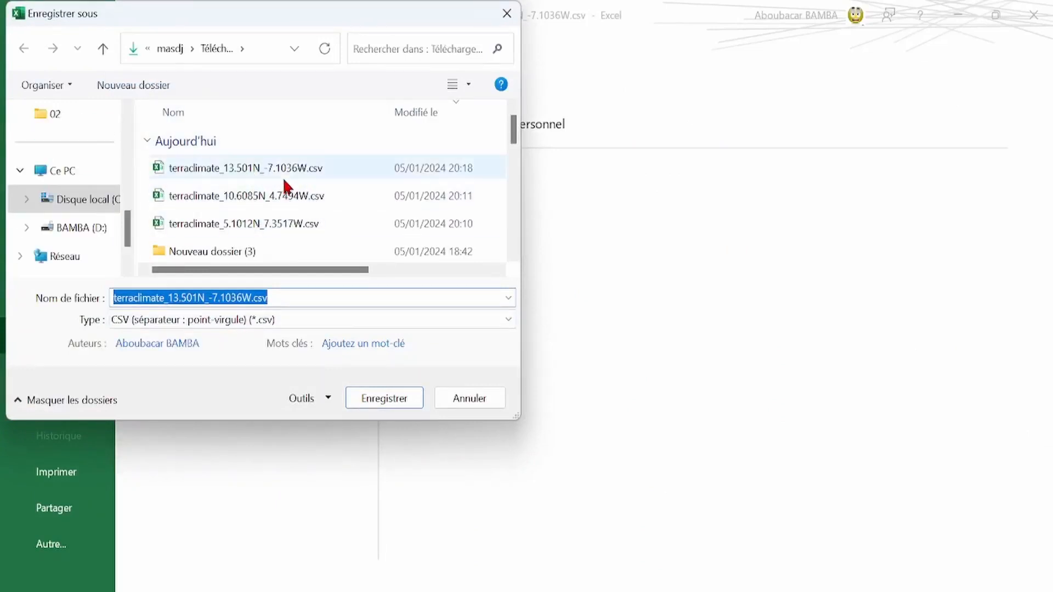
pyautogui.scroll(-1, 307, 148)
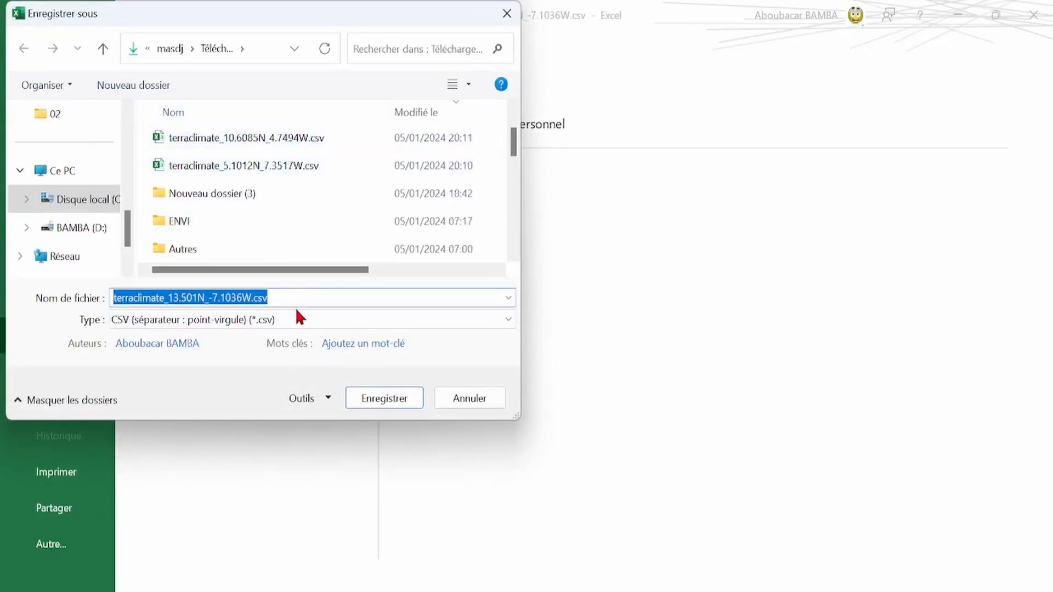
pyautogui.write('DONNEES_CLI')
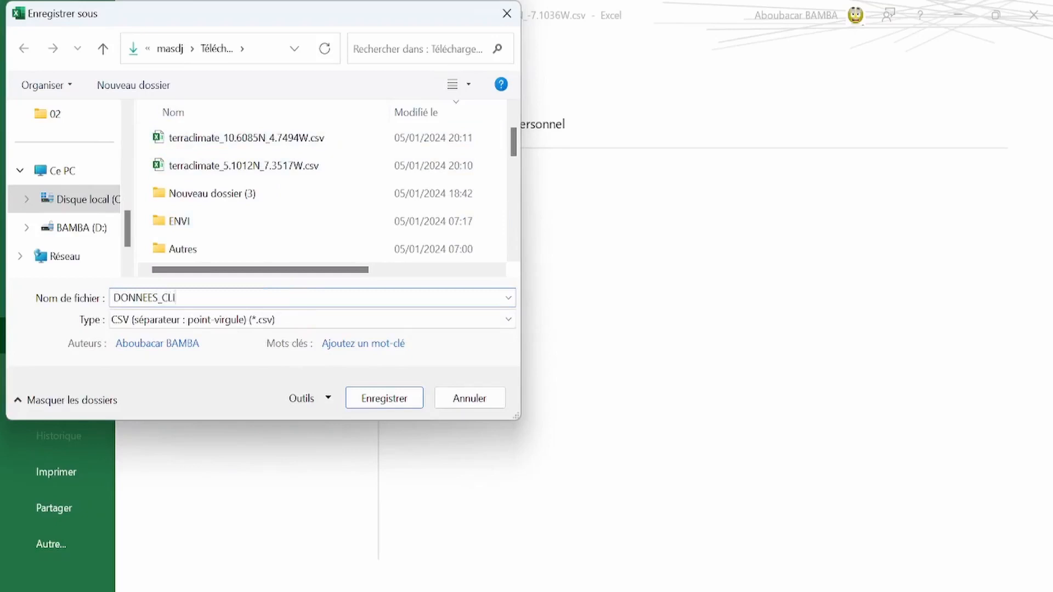
pyautogui.write('MAT')
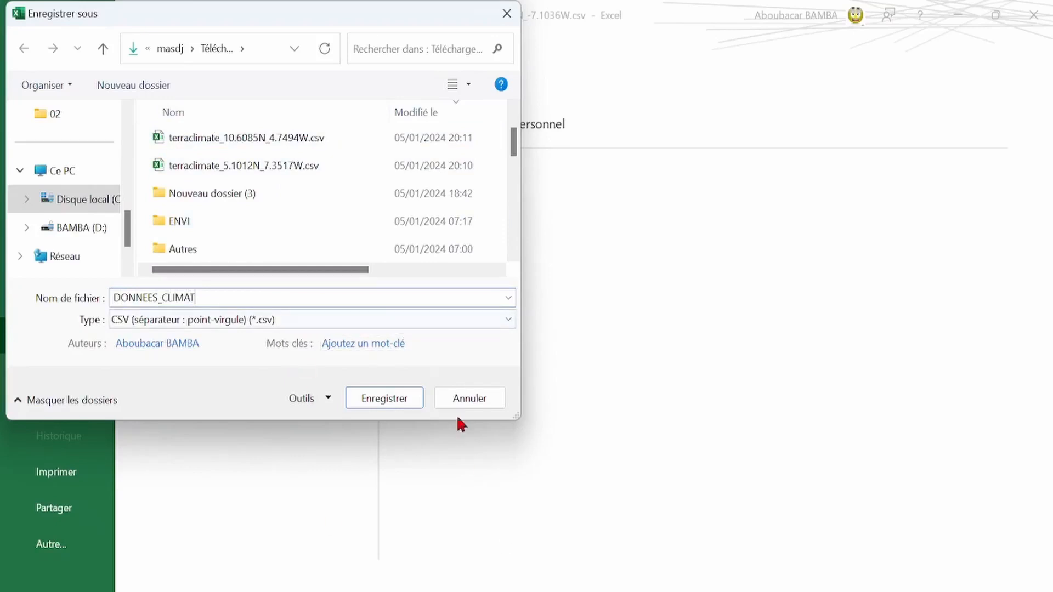
pyautogui.click(392, 400)
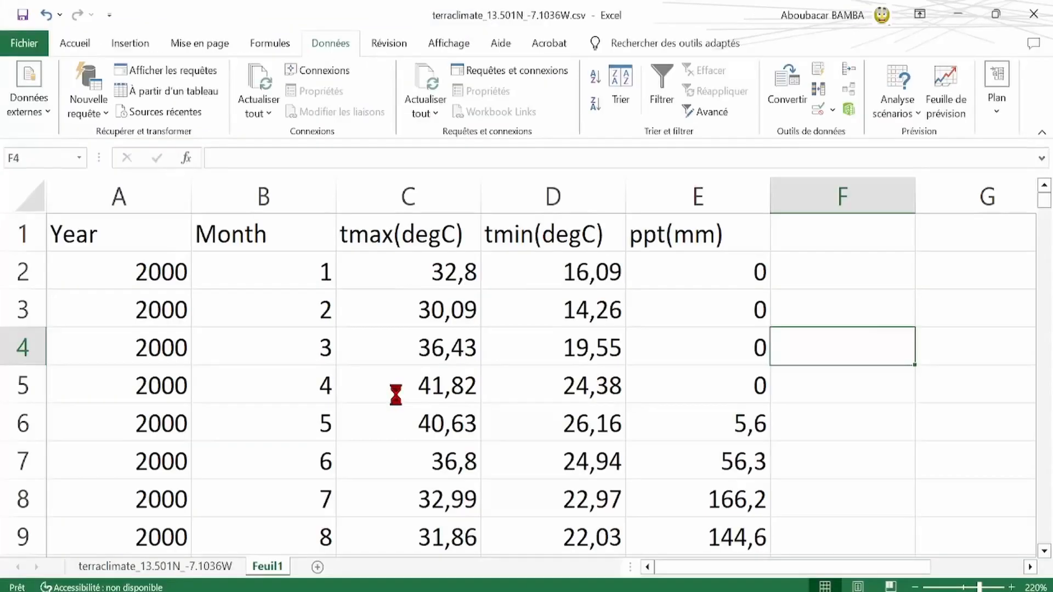
pyautogui.click(844, 265)
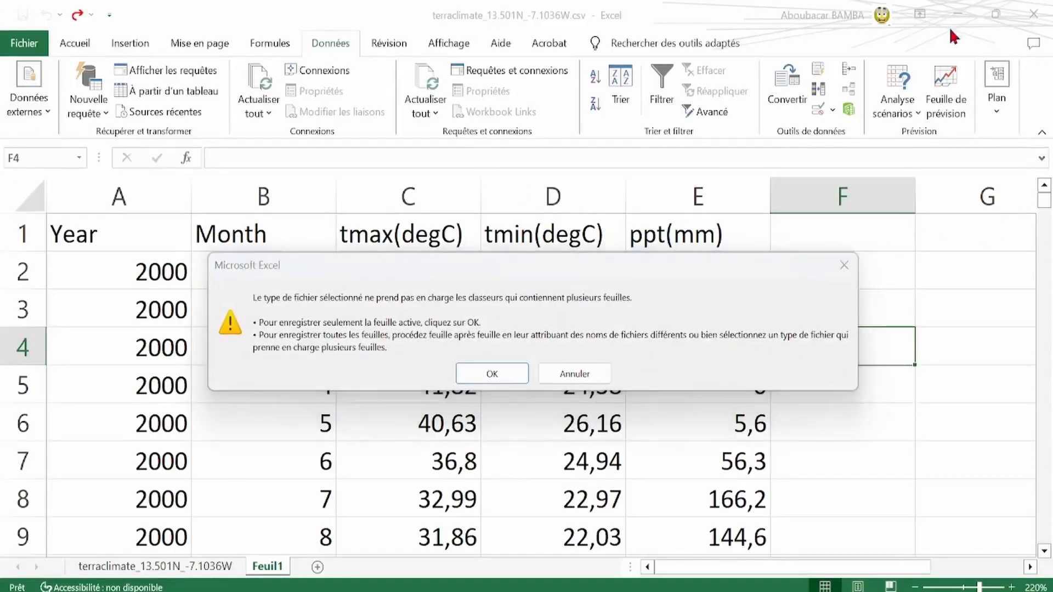
# Save the workbook in the downloads folder as DONNEES_CLIMAT with the type Classeur Excel (*.xlsx)
pyautogui.click(24, 44)
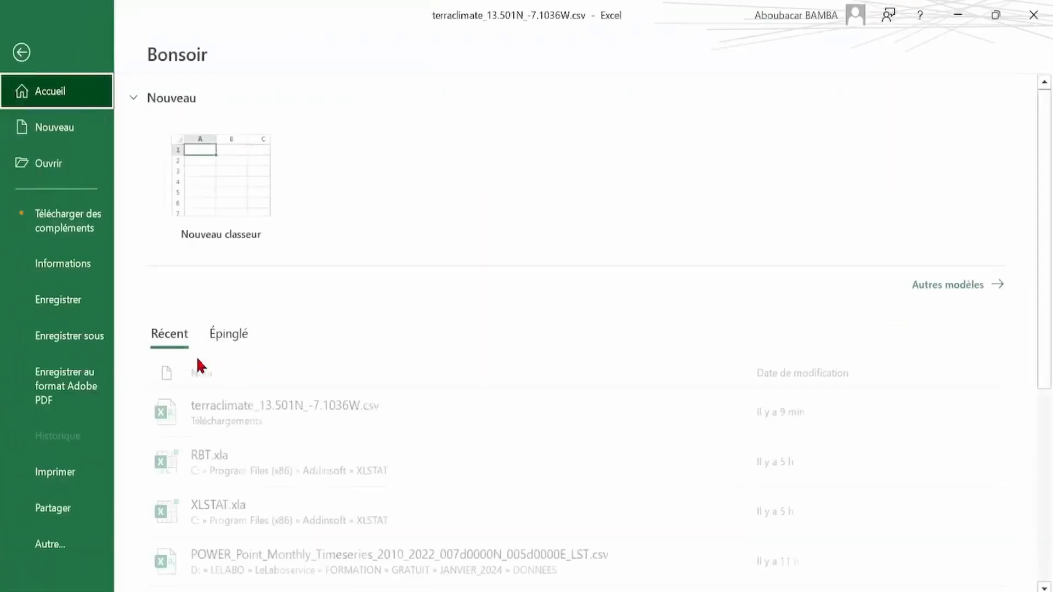
pyautogui.click(79, 341)
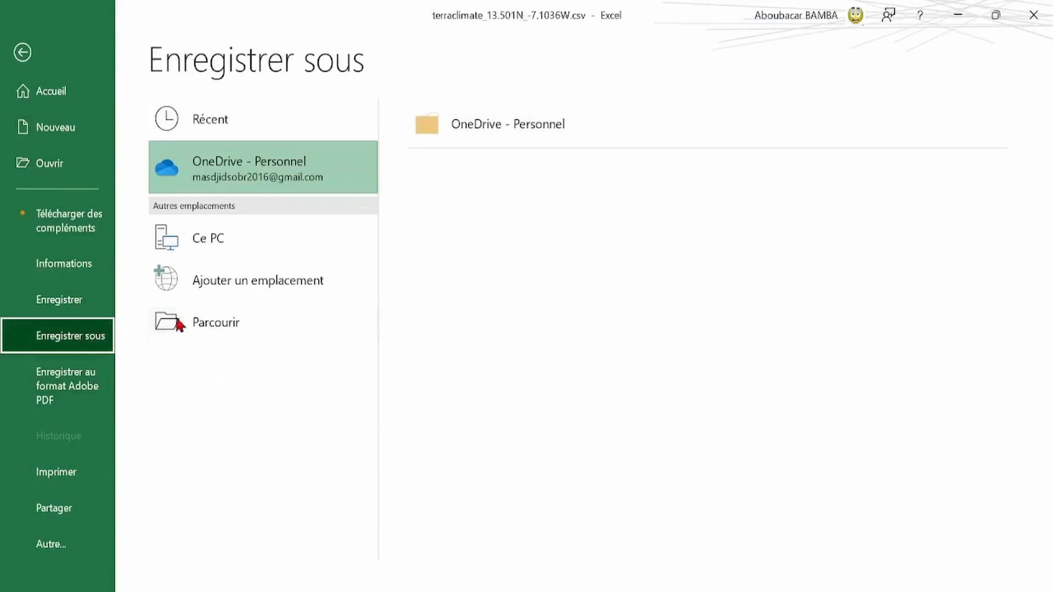
pyautogui.click(253, 330)
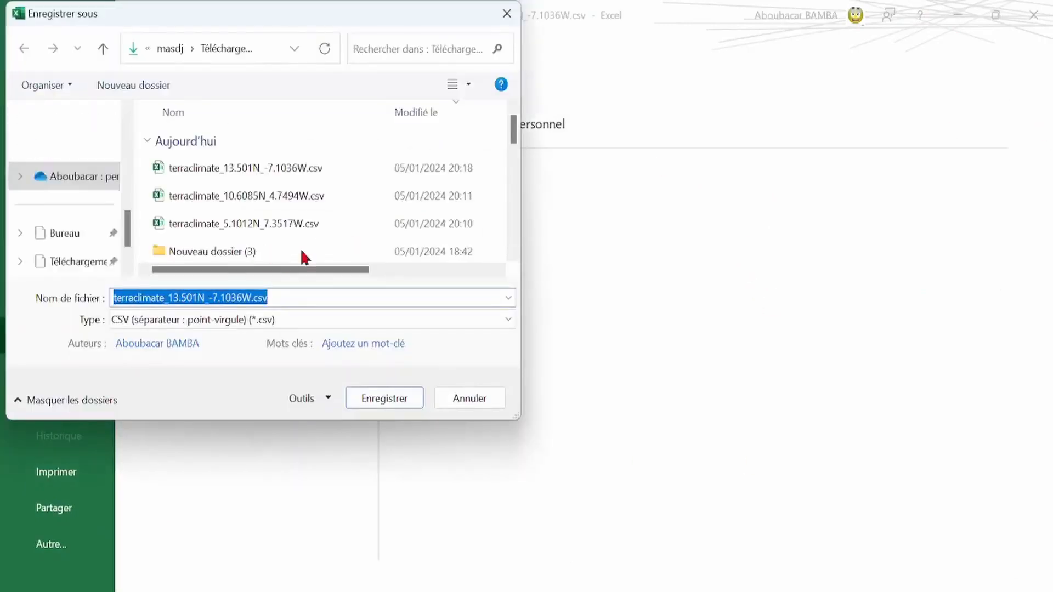
pyautogui.scroll(-3, 297, 230)
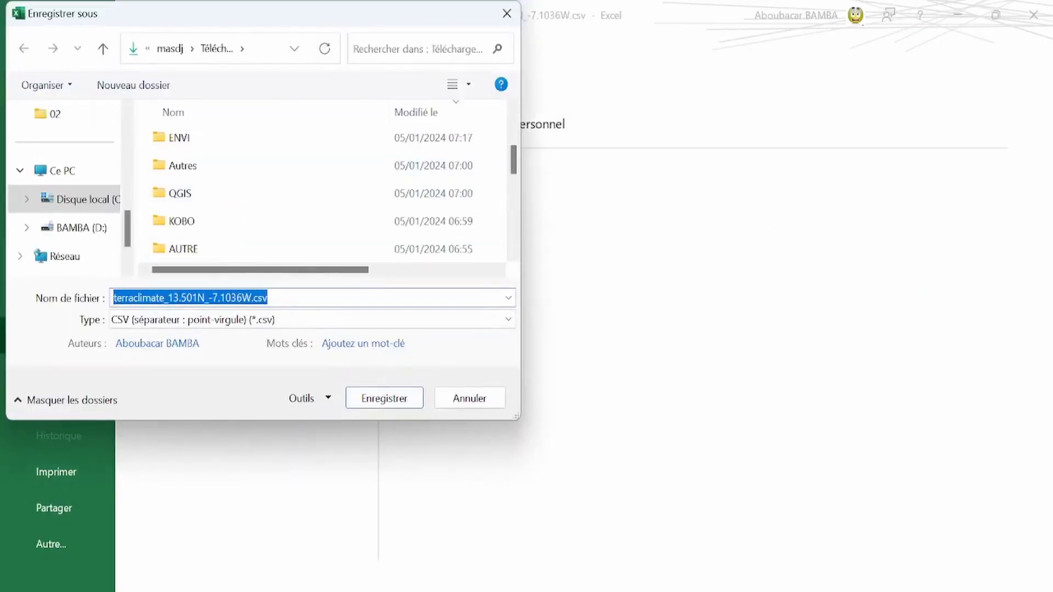
pyautogui.write('DONNE')
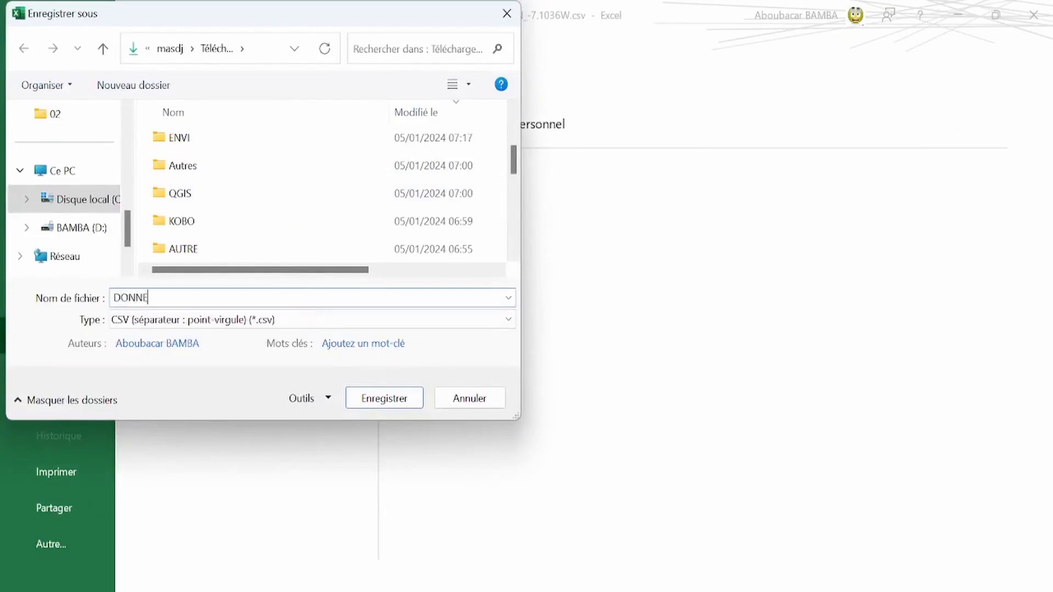
pyautogui.write('ES_CLIMAT')
pyautogui.click(488, 321)
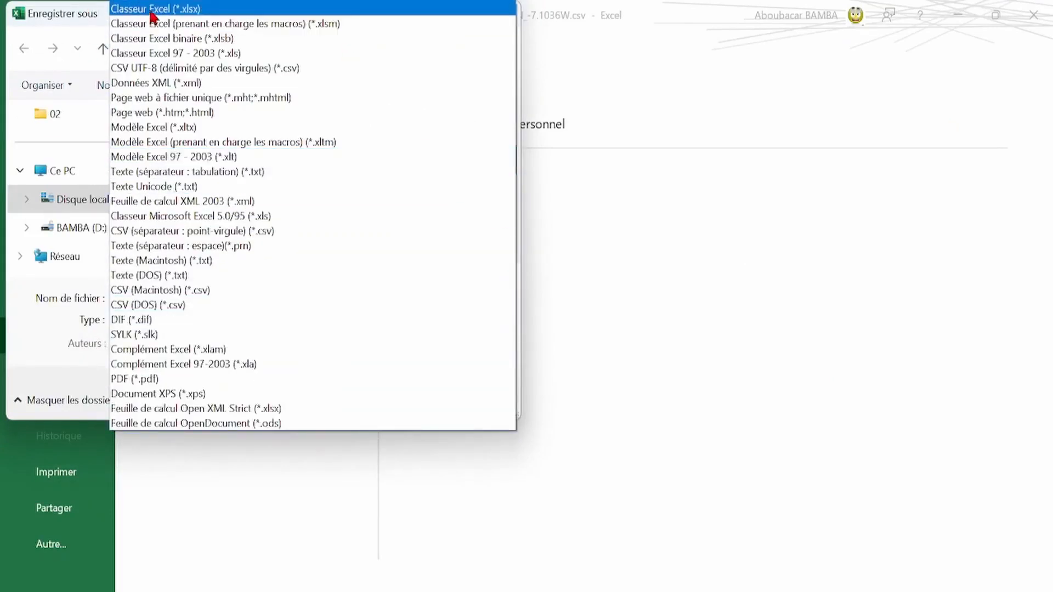
pyautogui.click(228, 9)
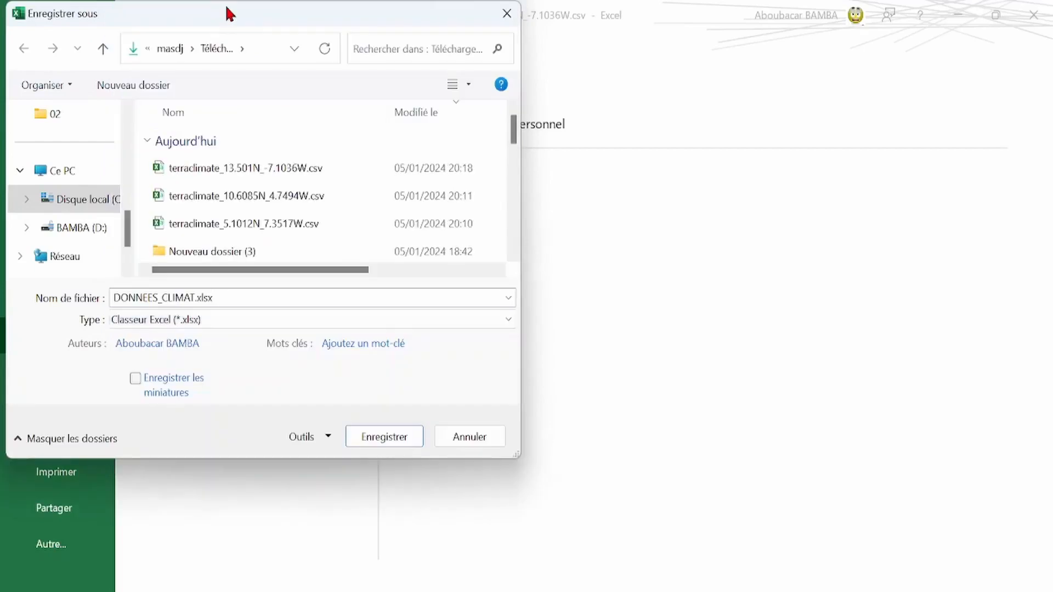
pyautogui.click(404, 440)
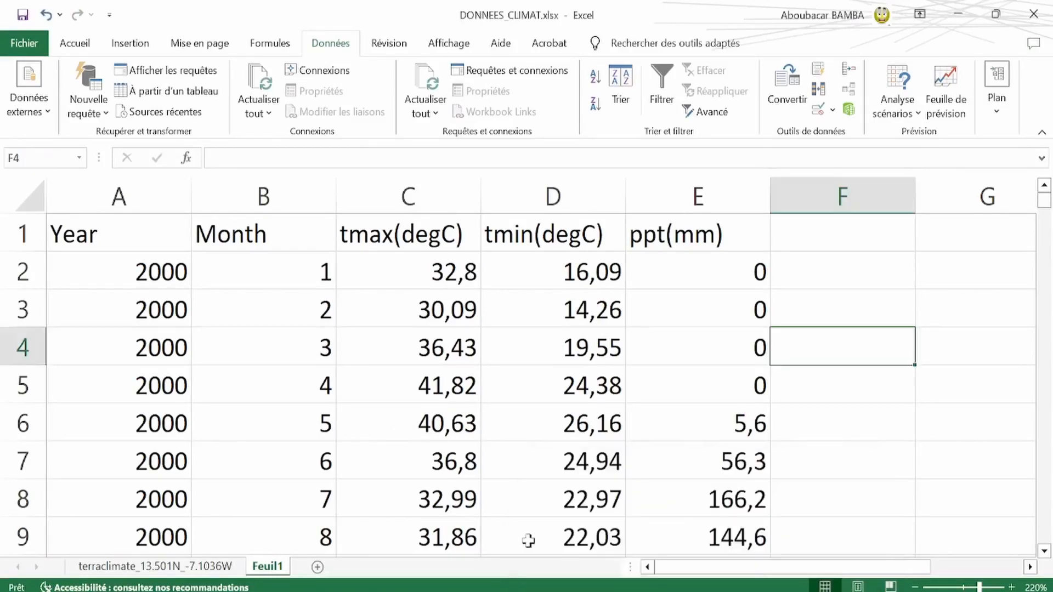
pyautogui.click(652, 554)
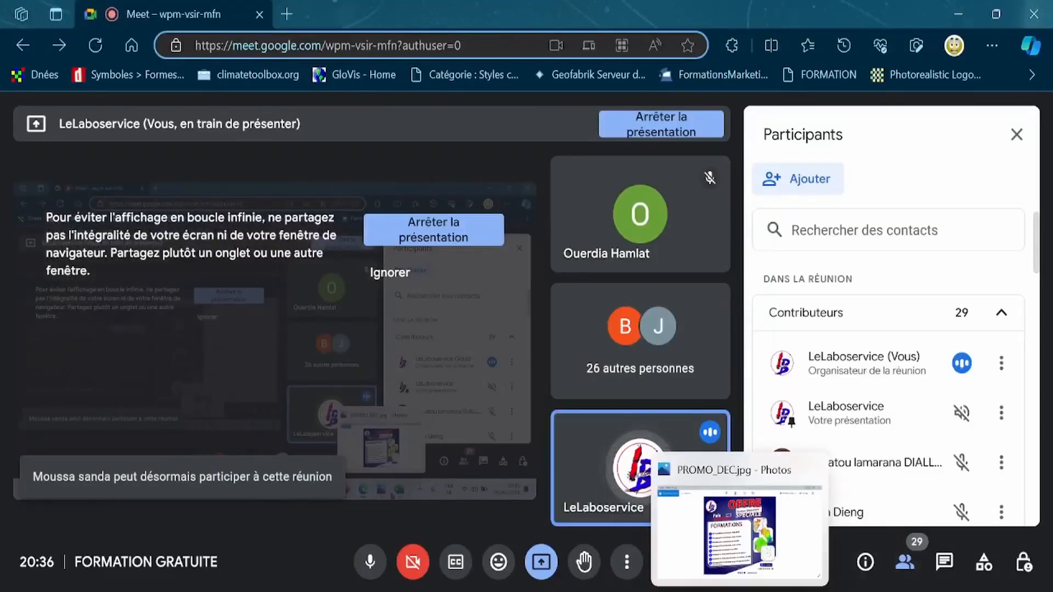
pyautogui.click(729, 521)
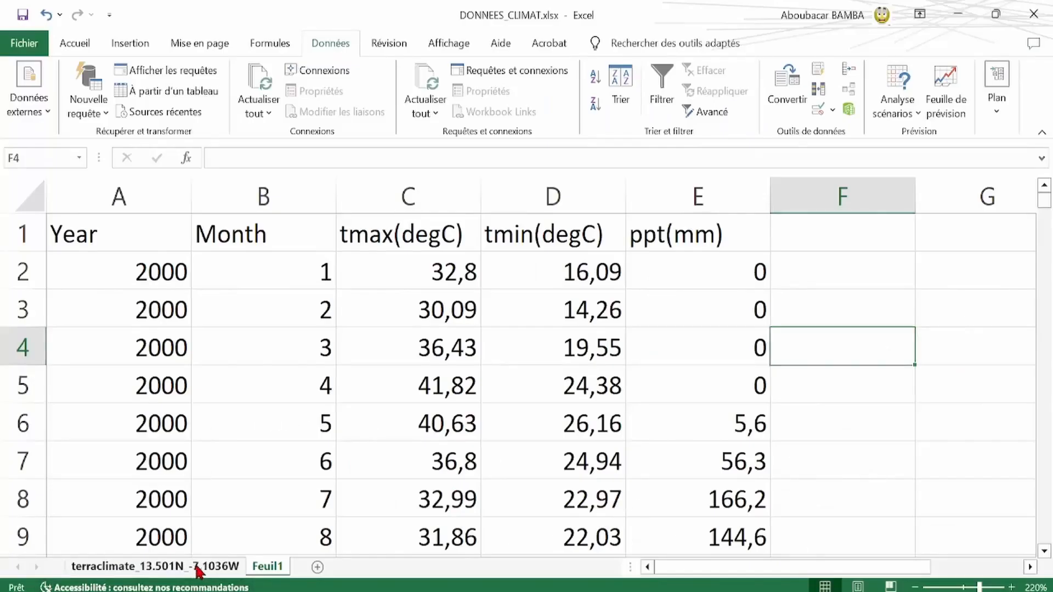
# Copy the raw comma-separated records from the terraclimate_13.501N_-7.1036W sheet into a new sheet
pyautogui.click(132, 567)
pyautogui.hotkey('ctrl', 'c')
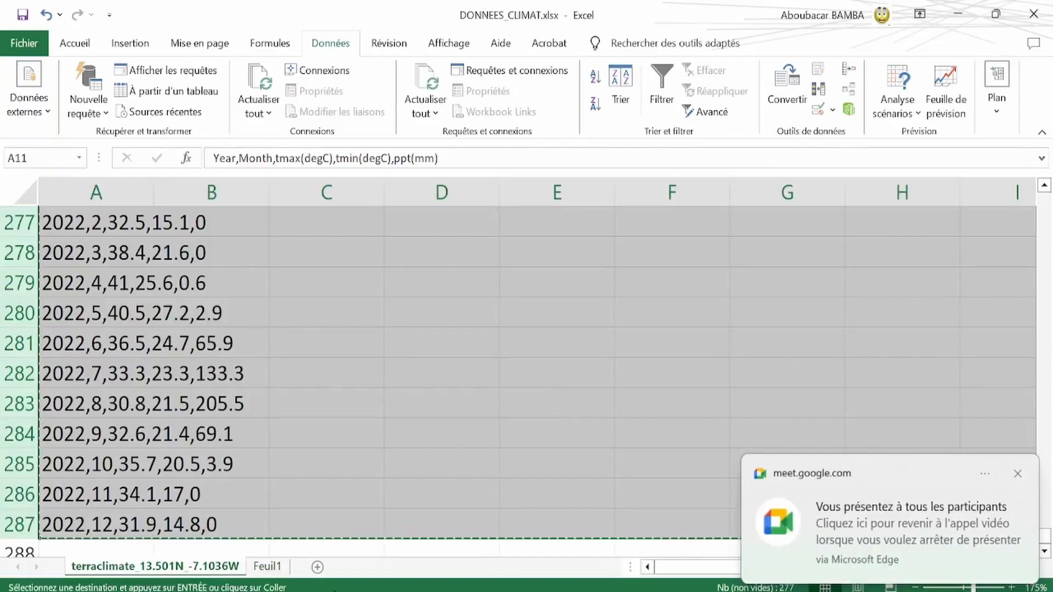
pyautogui.click(317, 567)
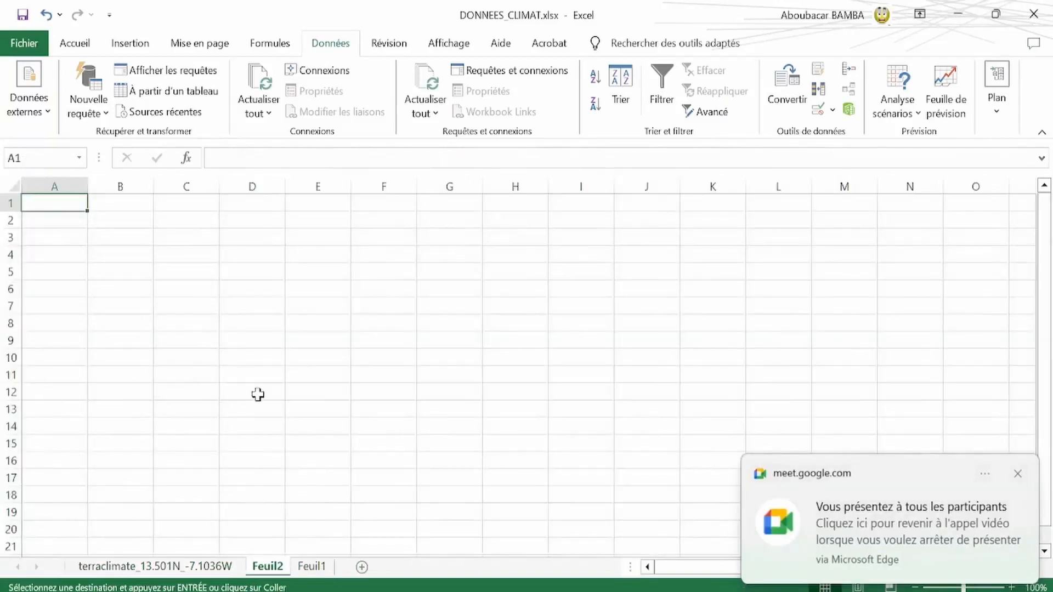
pyautogui.hotkey('ctrl', 'v')
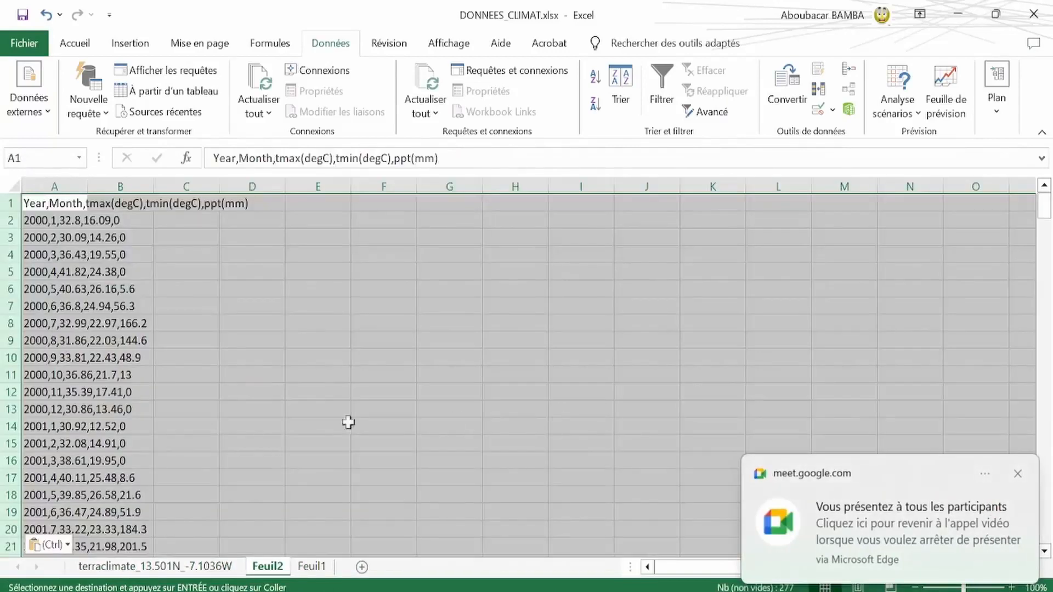
pyautogui.click(1018, 474)
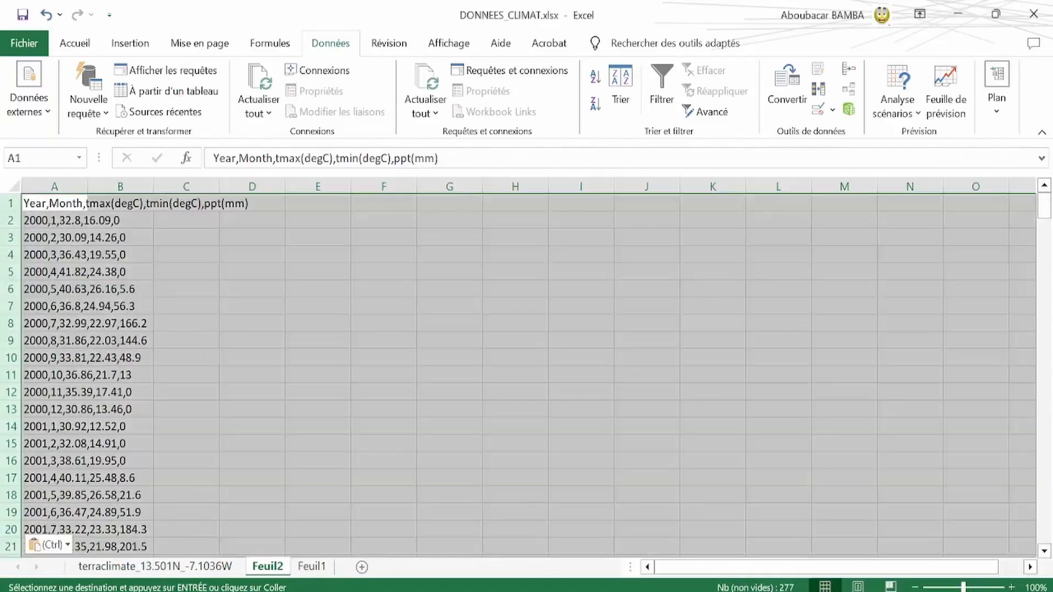
pyautogui.click(102, 375)
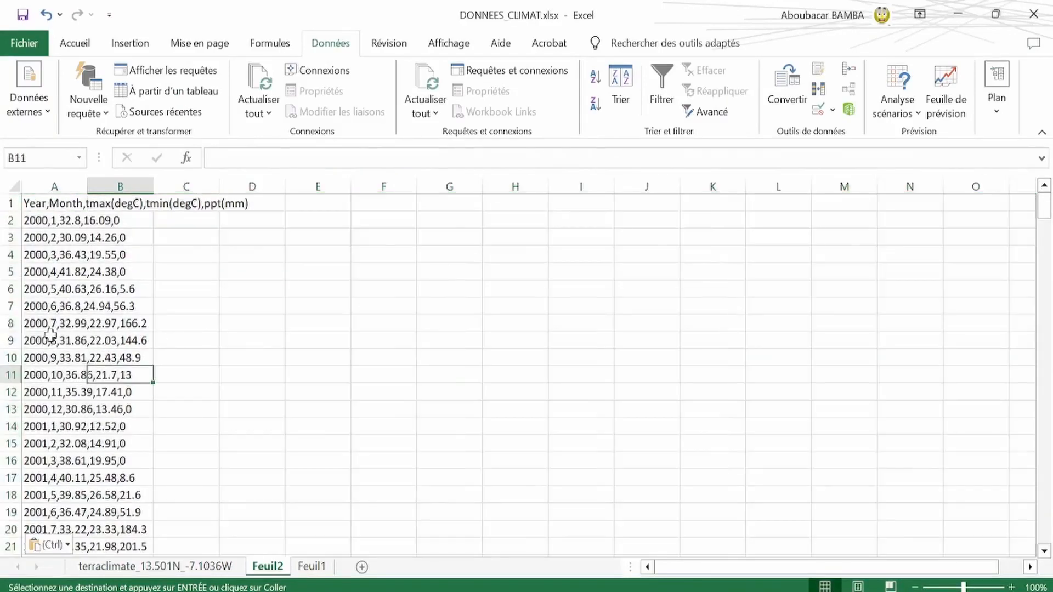
# Split the records in column A into columns as delimited text, using tab and comma separators, standard format and destination $A$1
pyautogui.click(35, 204)
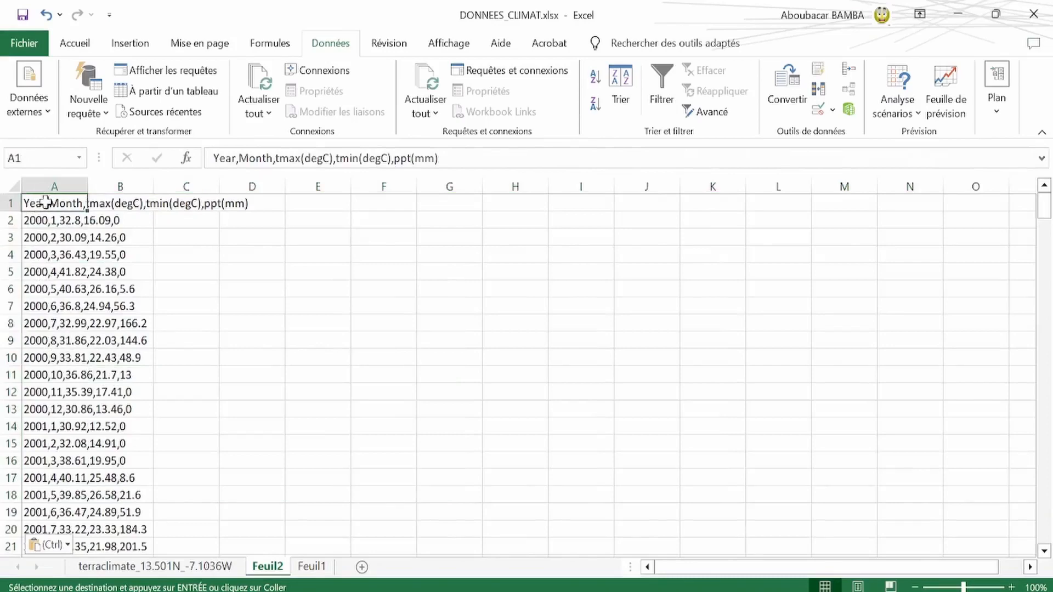
pyautogui.hotkey('ctrl', 'shift', 'Down')
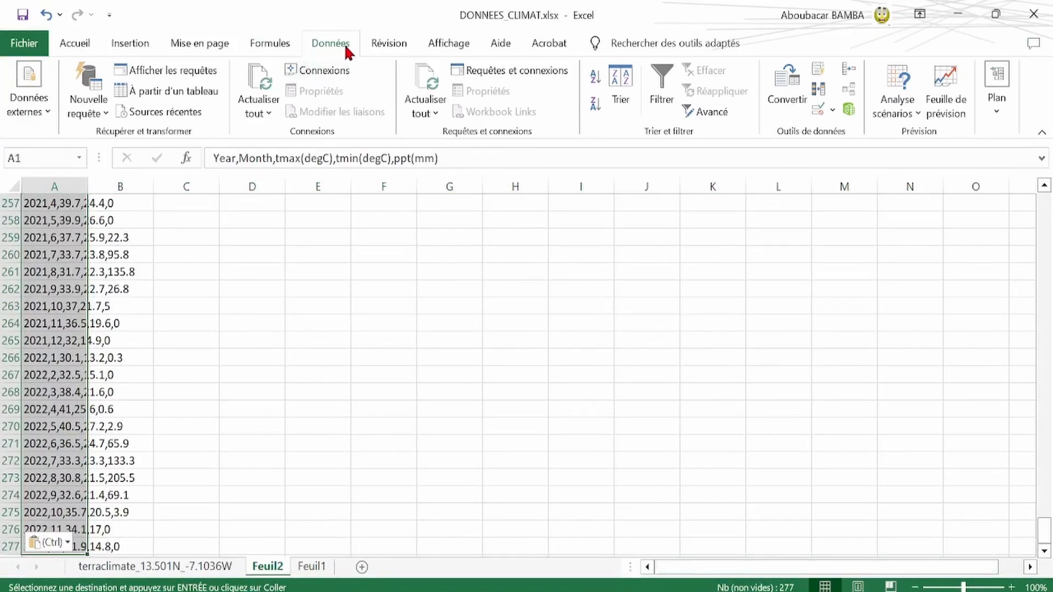
pyautogui.click(793, 82)
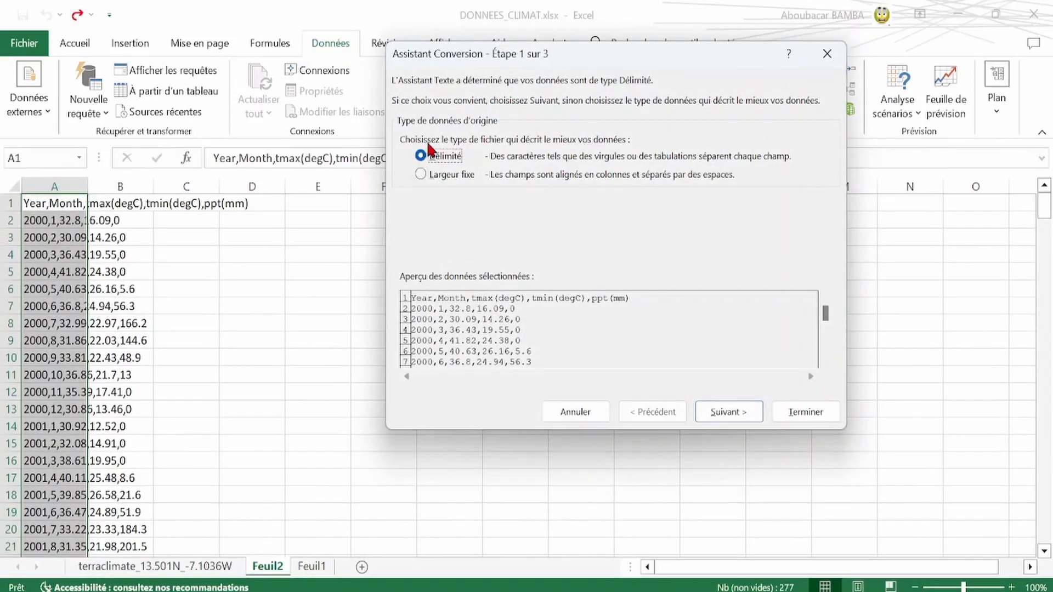
pyautogui.click(727, 415)
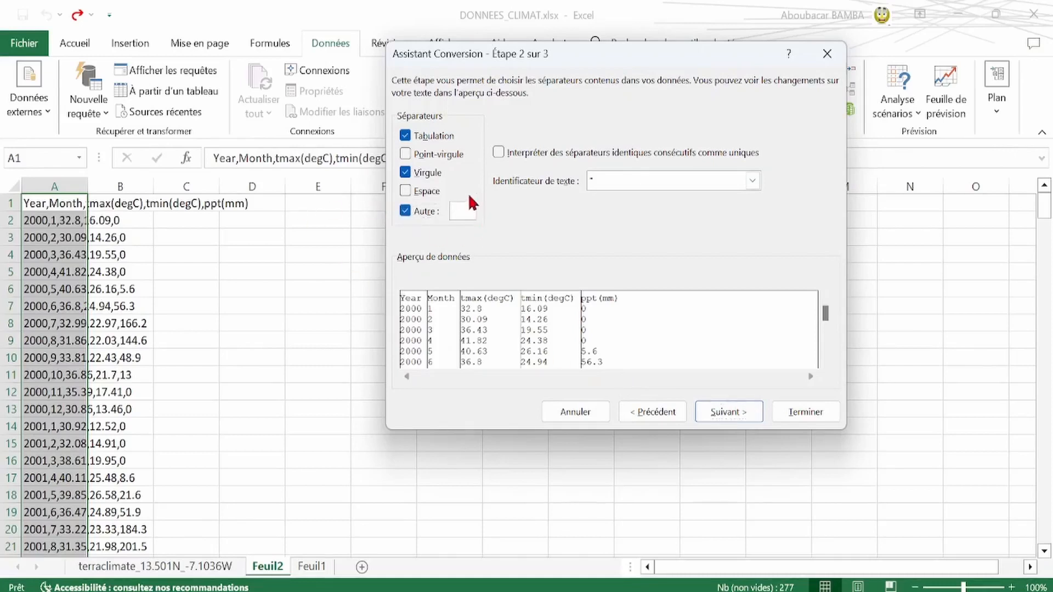
pyautogui.click(405, 211)
pyautogui.click(732, 412)
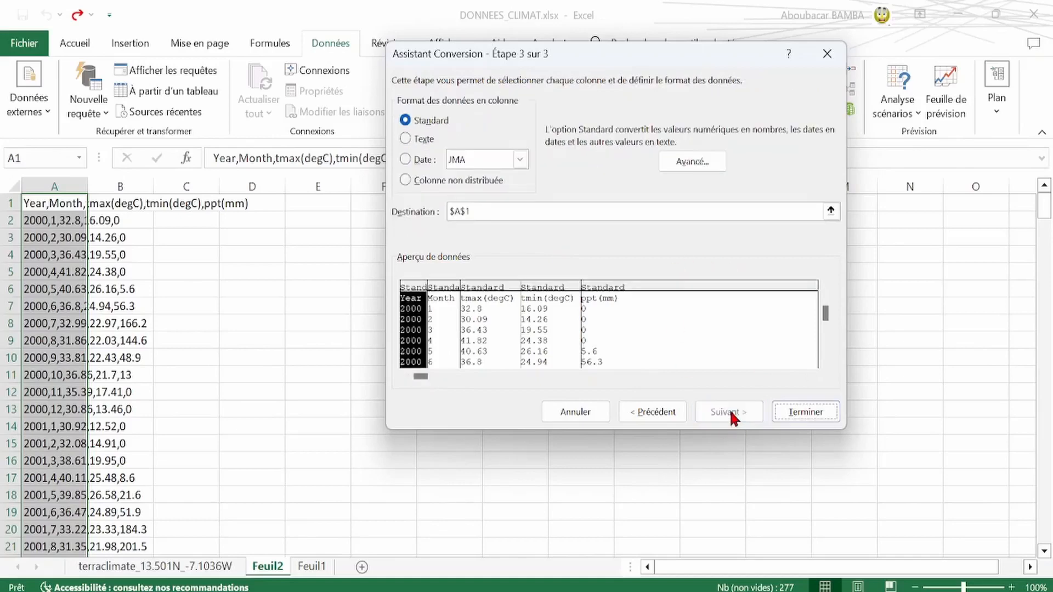
pyautogui.click(806, 412)
# Fit the widths of the tmin(degC) and ppt(mm) columns in Feuil2 to their contents
pyautogui.scroll(1, 239, 392)
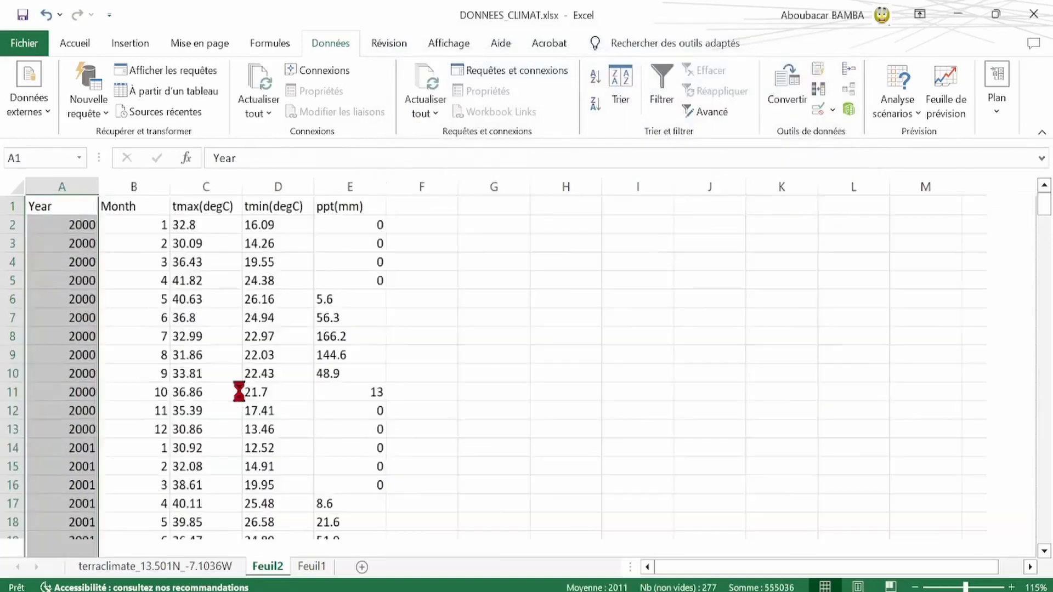
pyautogui.scroll(8, 239, 392)
pyautogui.moveTo(132, 196); pyautogui.dragTo(683, 187)
pyautogui.moveTo(704, 186); pyautogui.dragTo(719, 186)
pyautogui.doubleClick(719, 186)
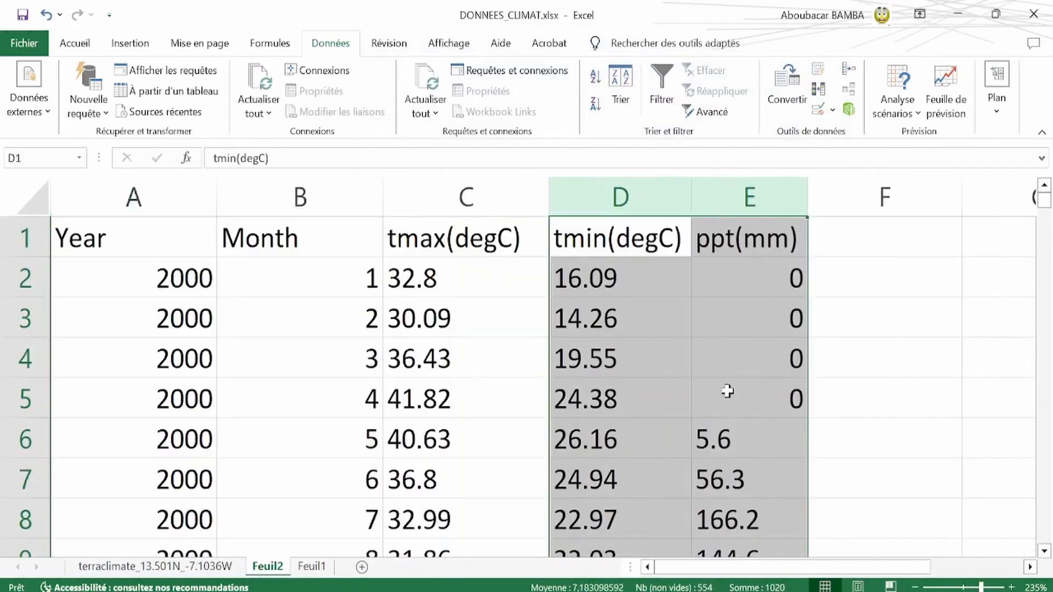
pyautogui.click(557, 311)
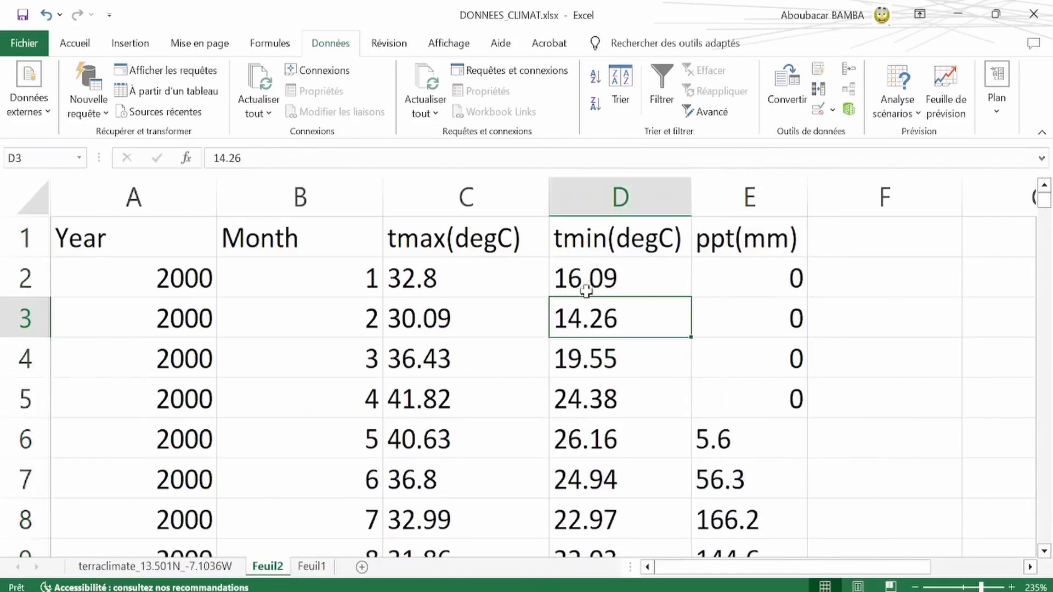
pyautogui.click(658, 437)
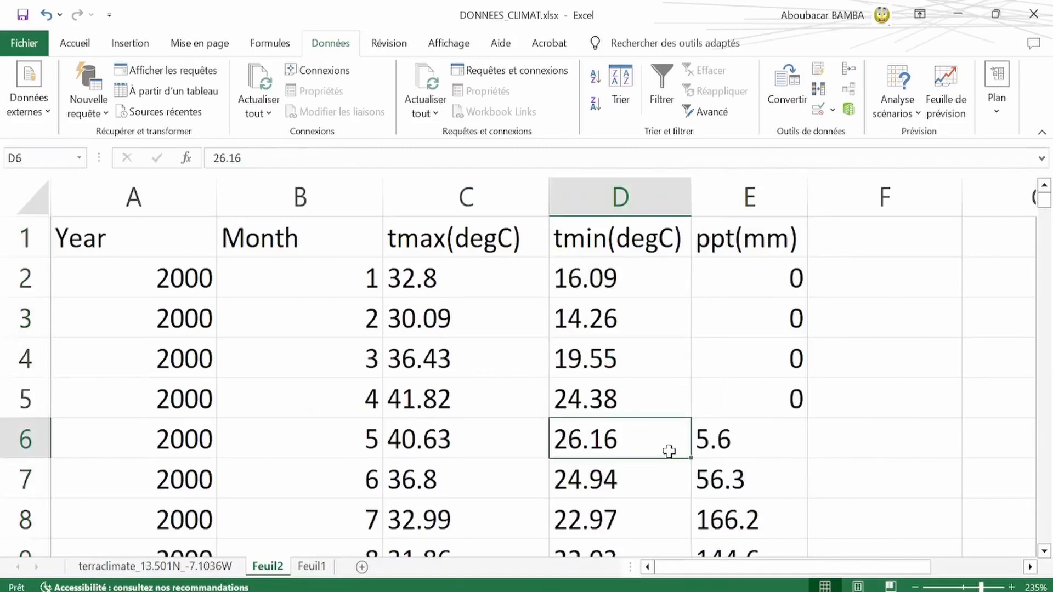
# Replace every decimal point with a comma throughout the table in Feuil2
pyautogui.hotkey('ctrl', 'a')
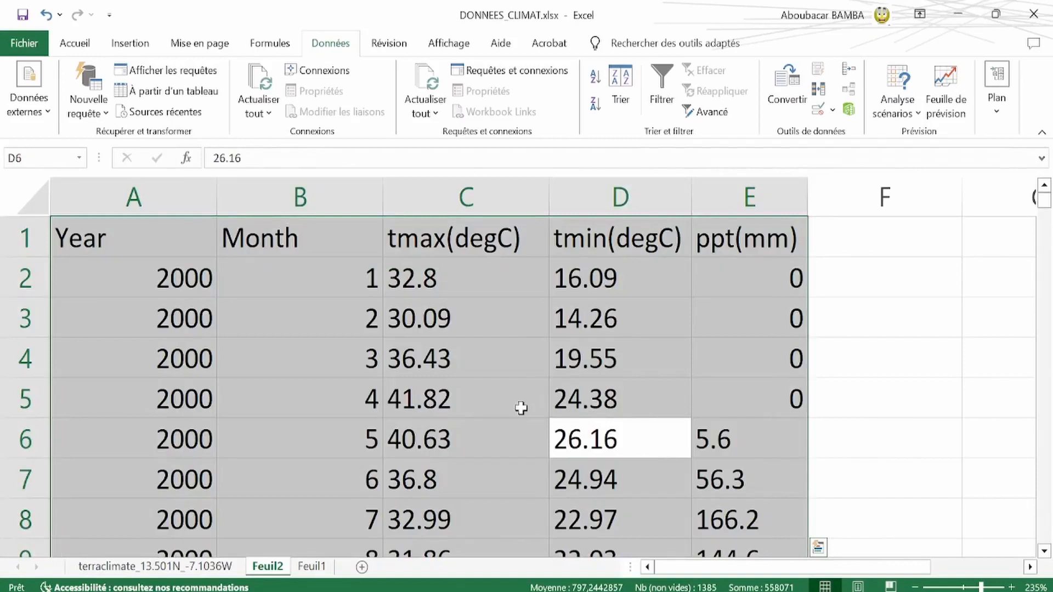
pyautogui.hotkey('ctrl', 'h')
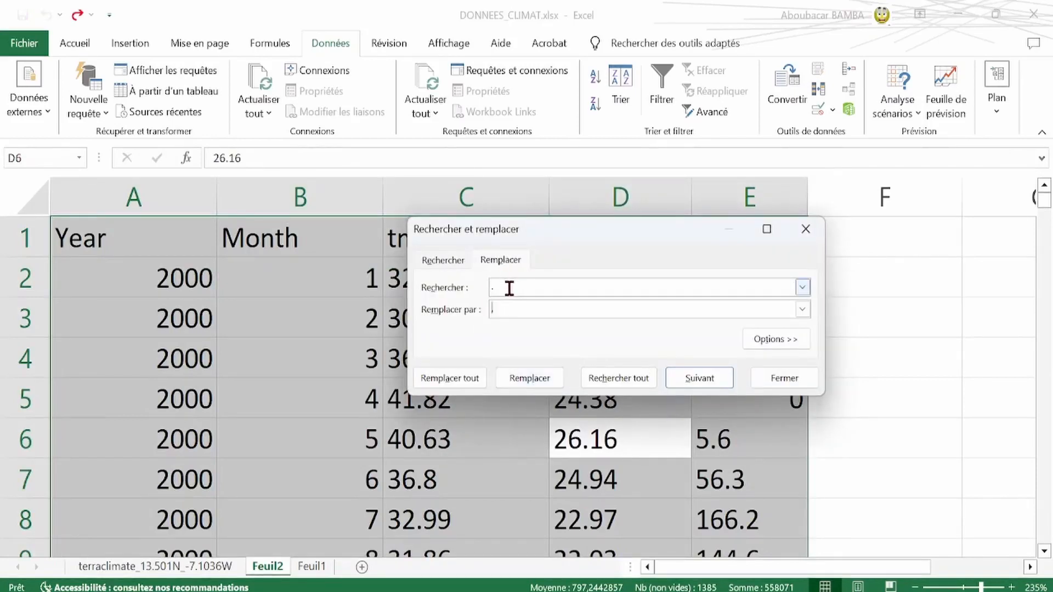
pyautogui.click(512, 309)
pyautogui.click(463, 377)
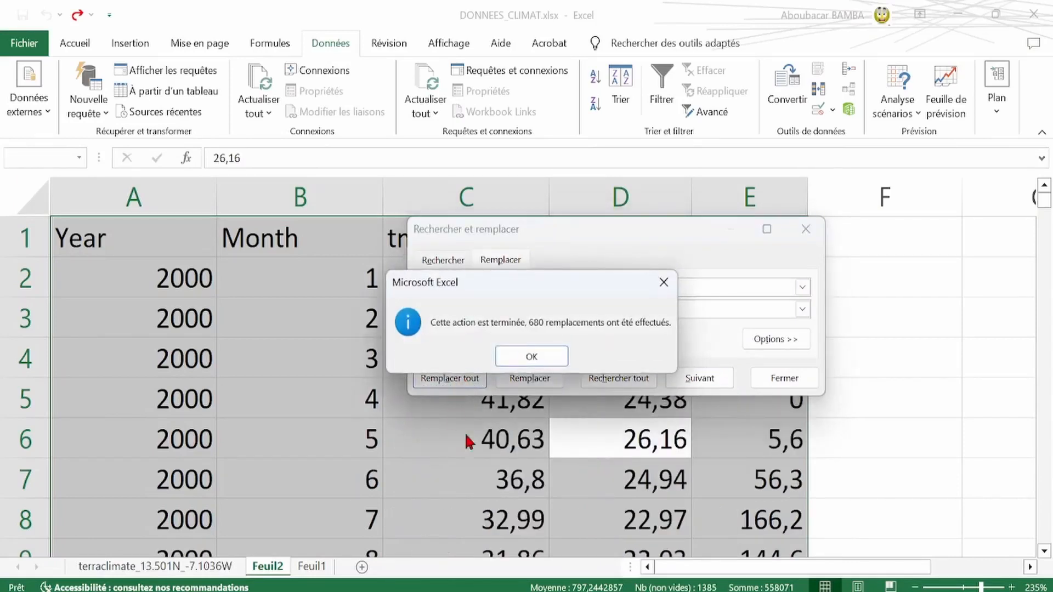
pyautogui.click(530, 354)
pyautogui.click(783, 378)
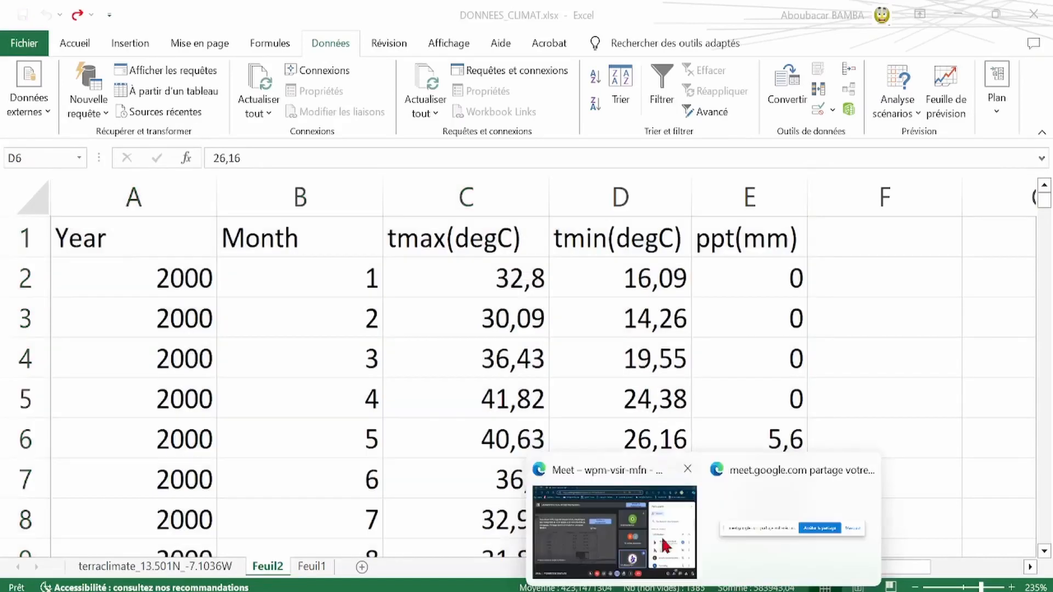
# Switch to the Google Meet call, read the chat messages and return to Excel
pyautogui.click(634, 513)
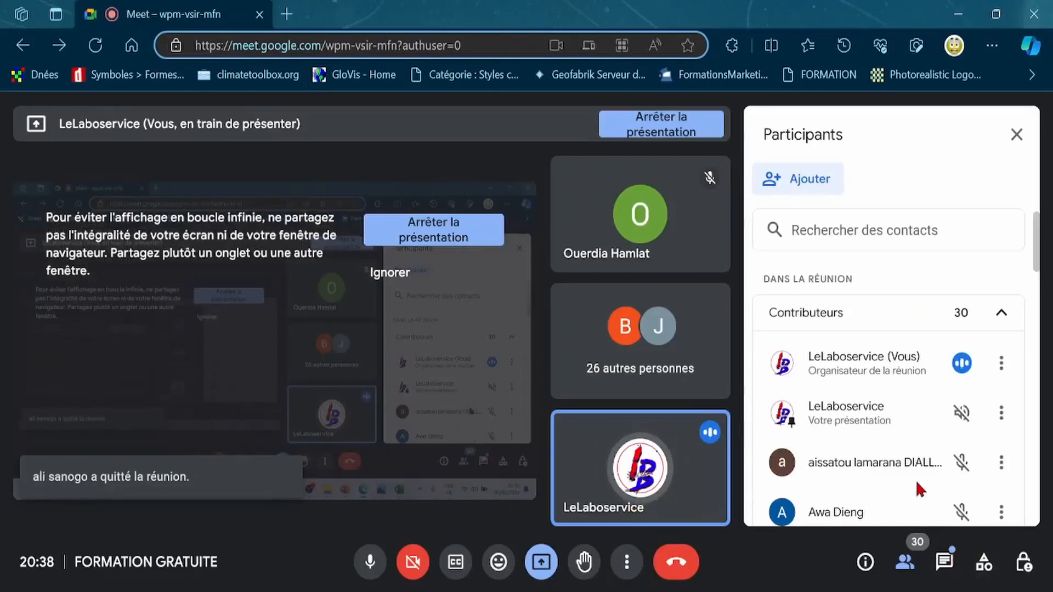
pyautogui.click(946, 565)
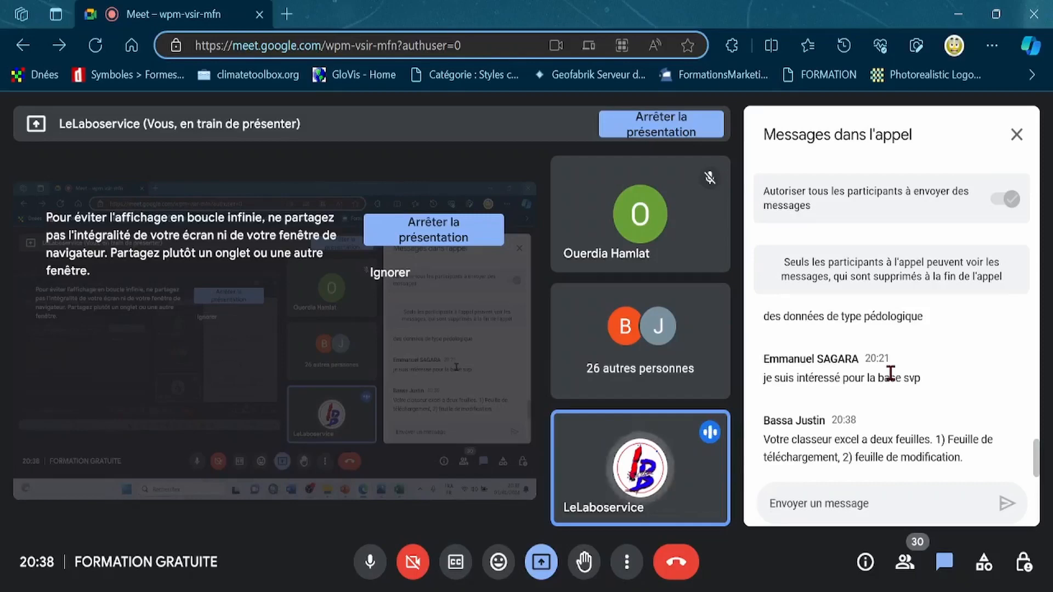
pyautogui.moveTo(776, 591)
pyautogui.click(773, 530)
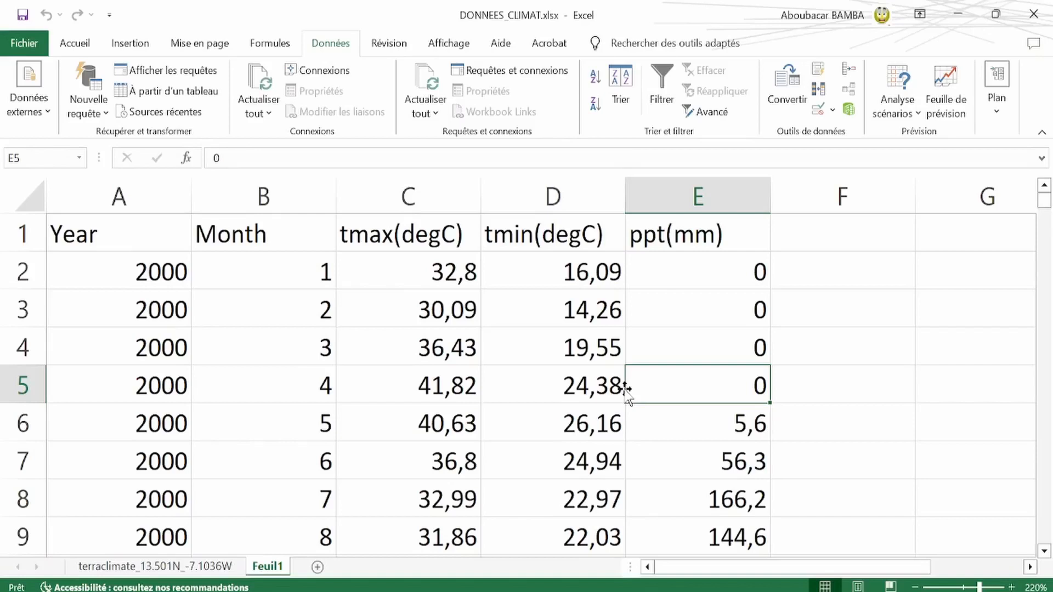
# Copy the entire converted table from Feuil1 into cell A1 of a new sheet
pyautogui.scroll(-1, 306, 353)
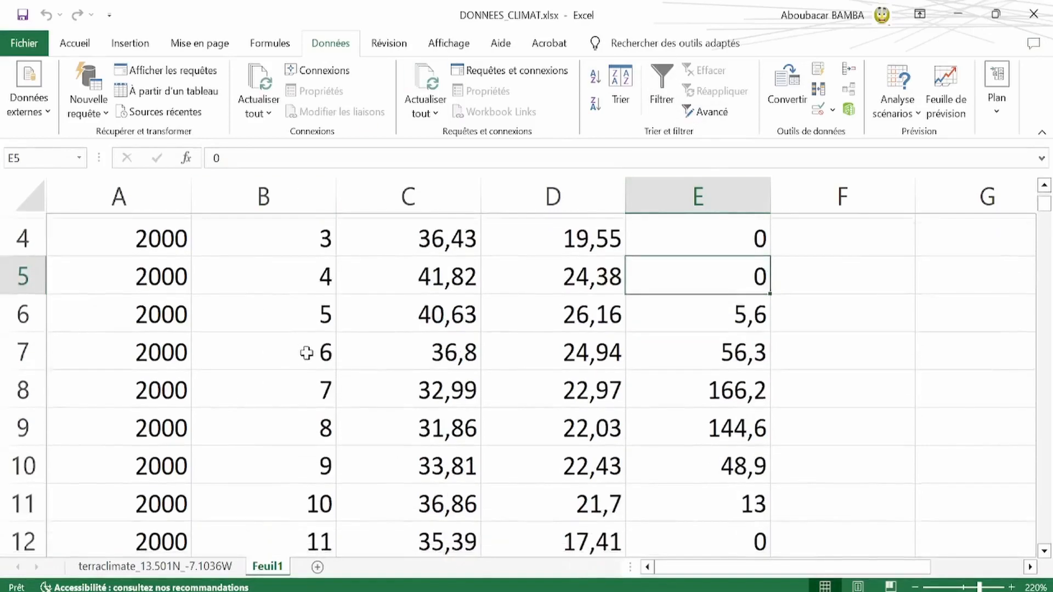
pyautogui.scroll(1, 306, 353)
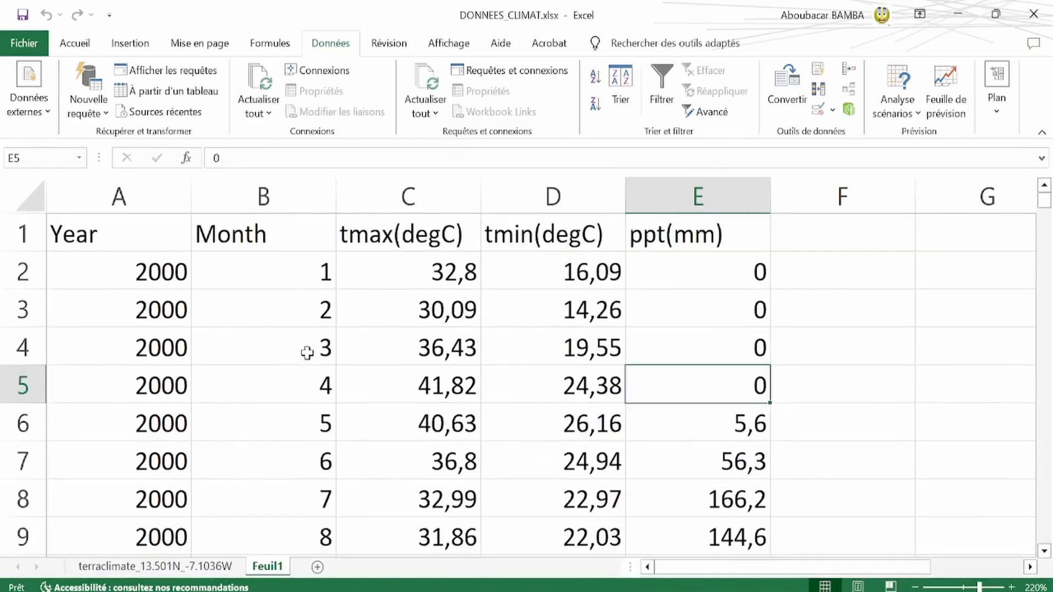
pyautogui.hotkey('ctrl', 'a')
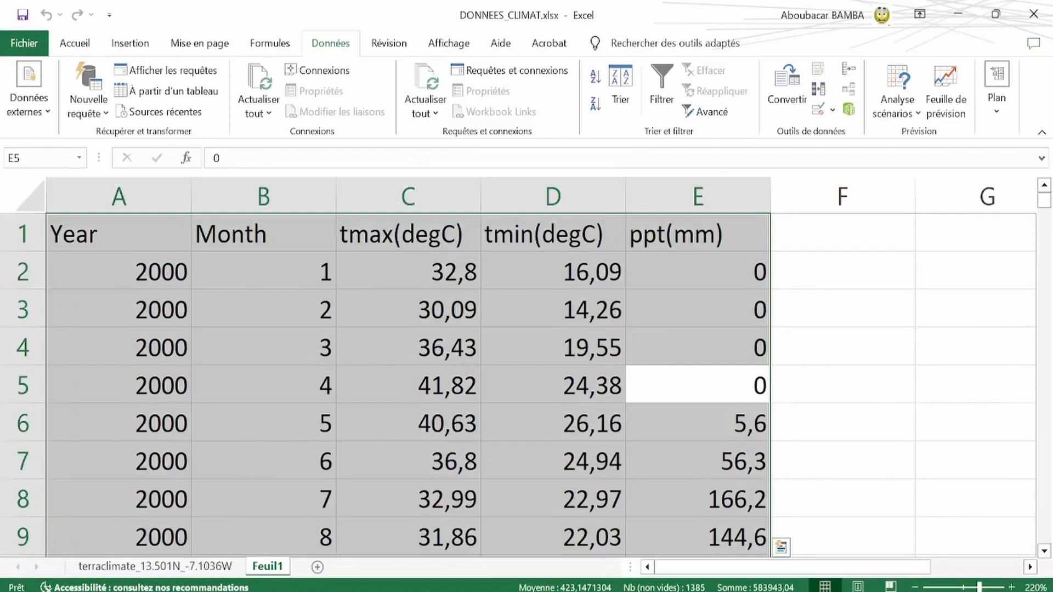
pyautogui.click(318, 567)
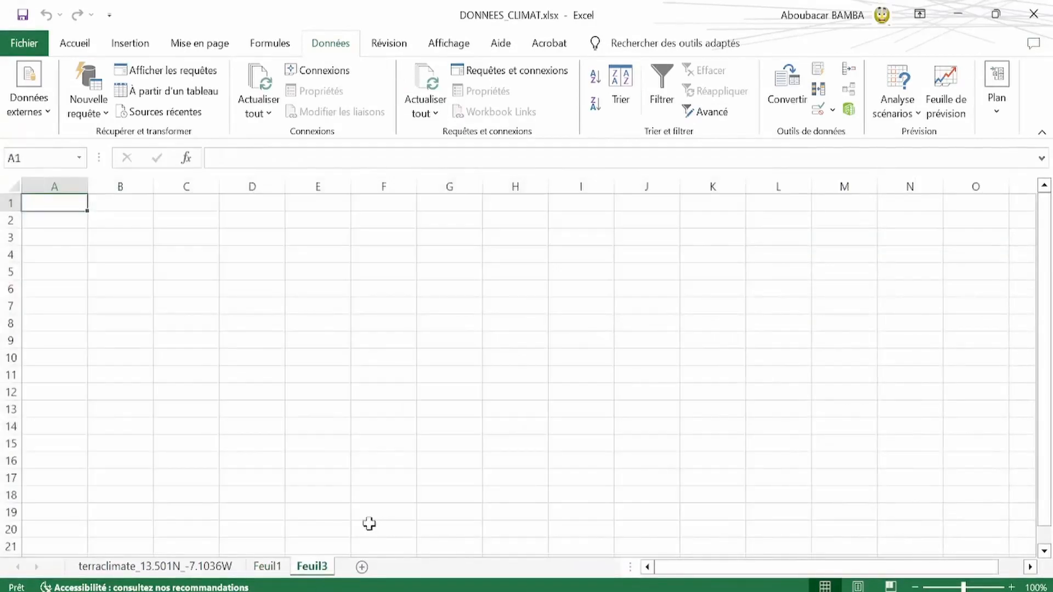
pyautogui.click(268, 568)
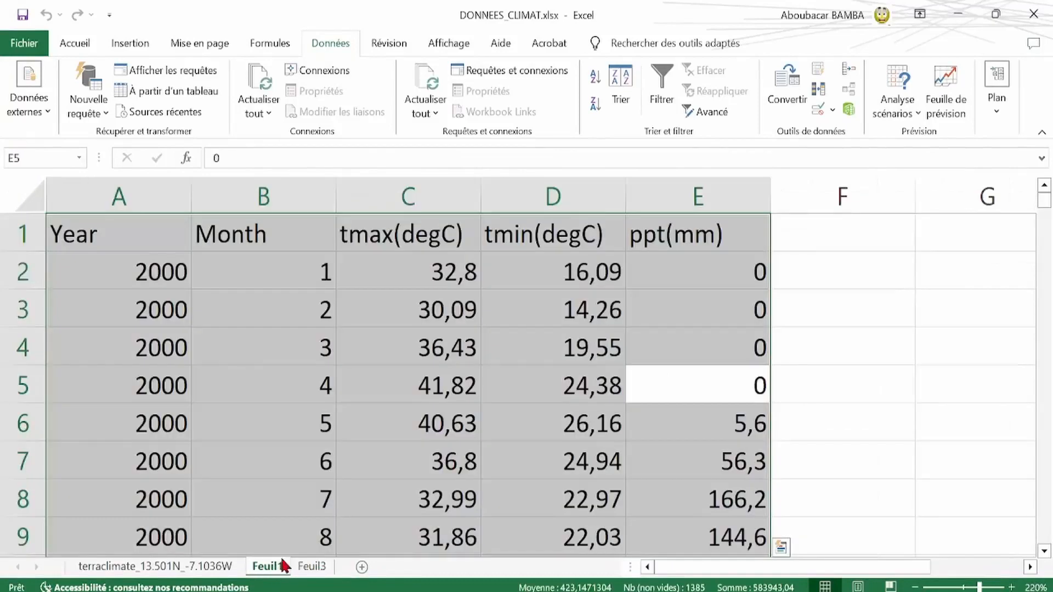
pyautogui.hotkey('ctrl', 'c')
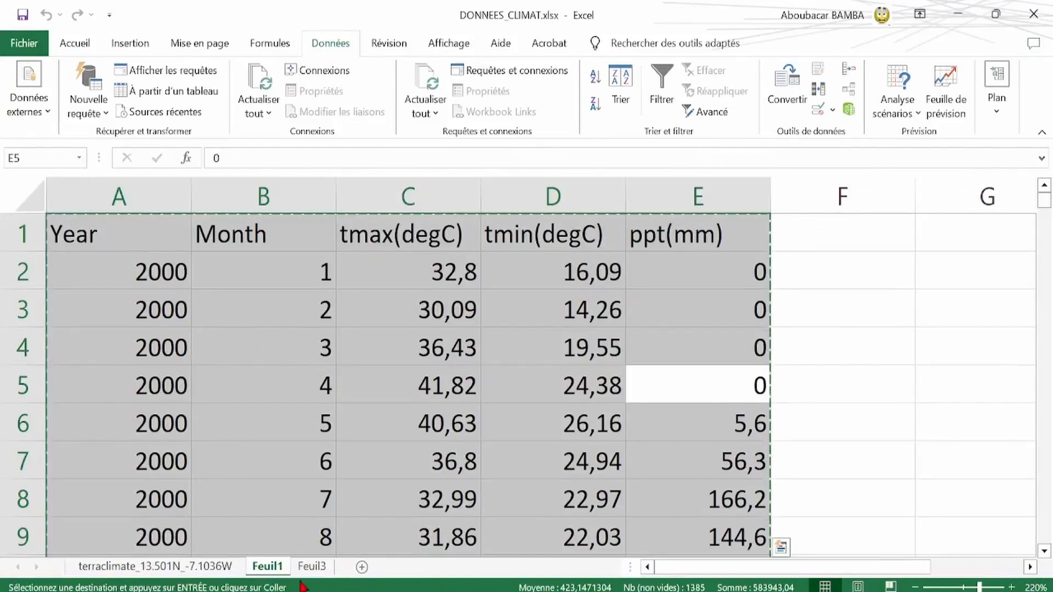
pyautogui.hotkey('ctrl', 'pagedown')
pyautogui.hotkey('ctrl', 'v')
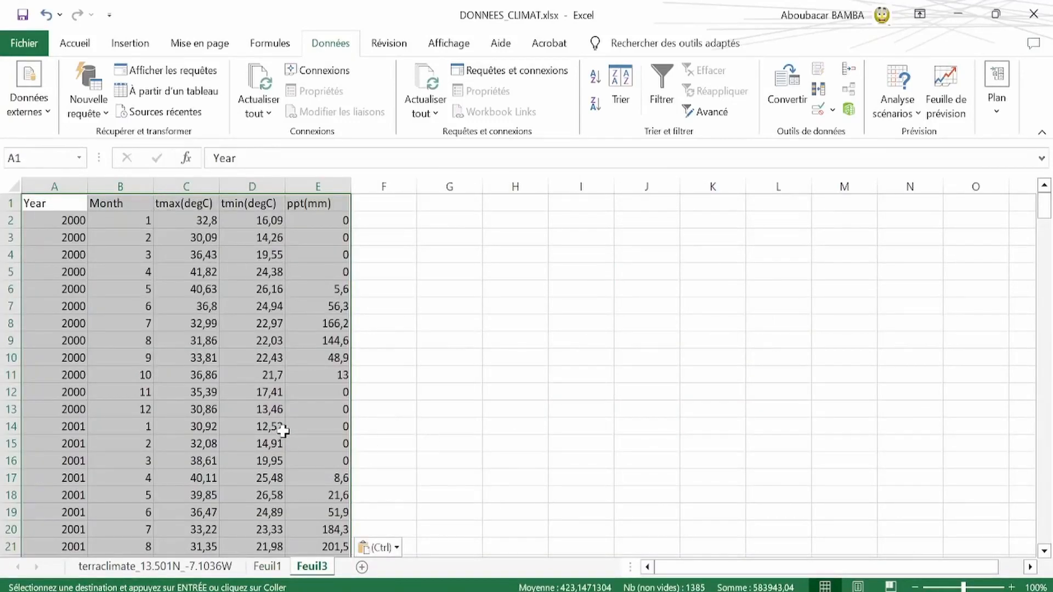
# Rename the Year header in A1 as ANNEE and append MOIS to the Month header in B1
pyautogui.keyDown('ctrl'); pyautogui.scroll(3, 276, 400); pyautogui.keyUp('ctrl')
pyautogui.keyDown('ctrl'); pyautogui.scroll(3, 277, 400); pyautogui.keyUp('ctrl')
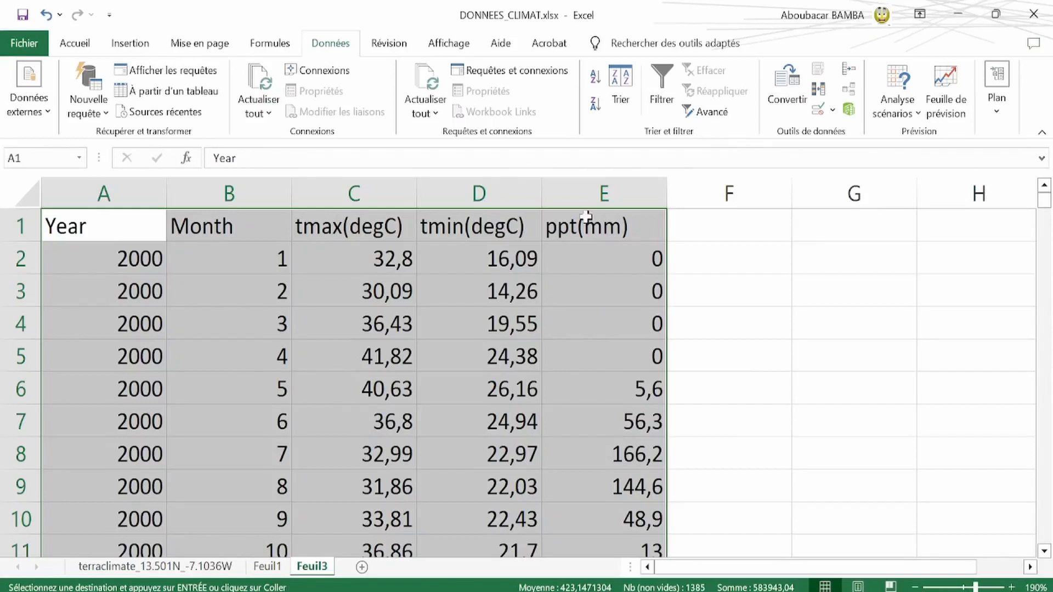
pyautogui.click(107, 217)
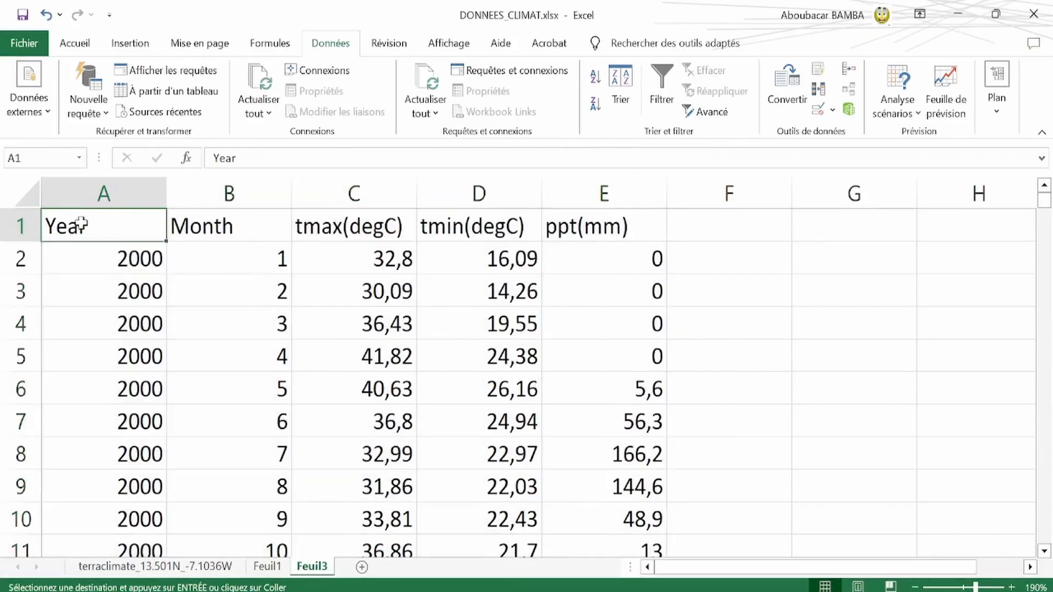
pyautogui.press('Escape')
pyautogui.write('ANNEE')
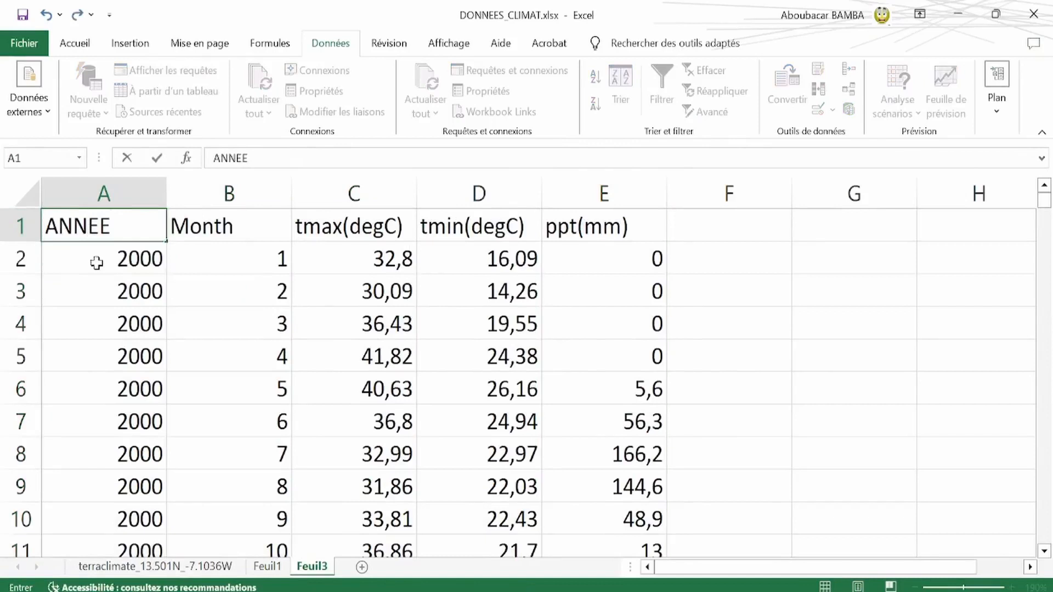
pyautogui.doubleClick(229, 222)
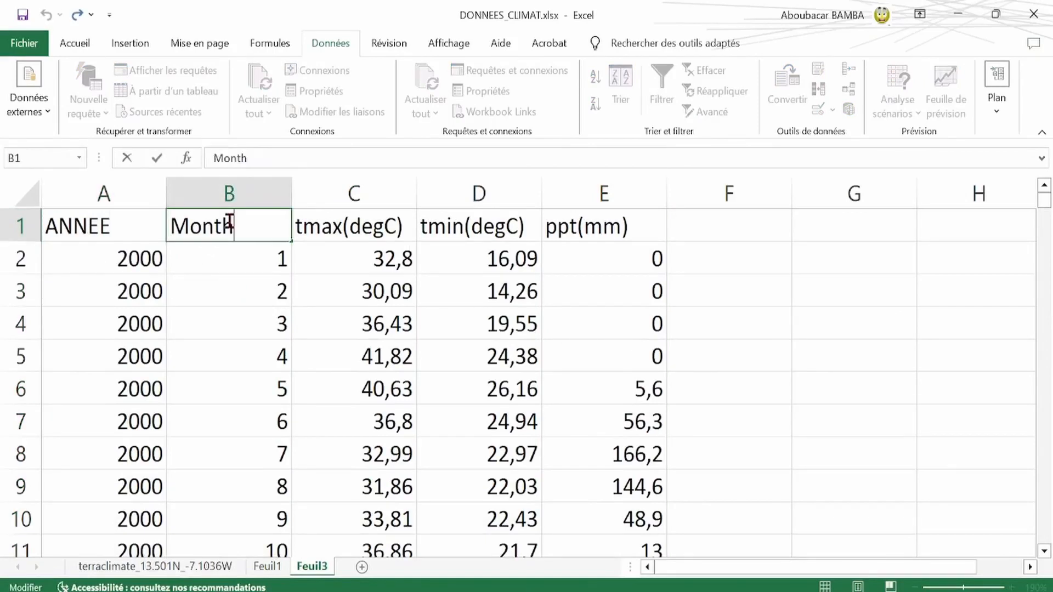
pyautogui.write('MOIS')
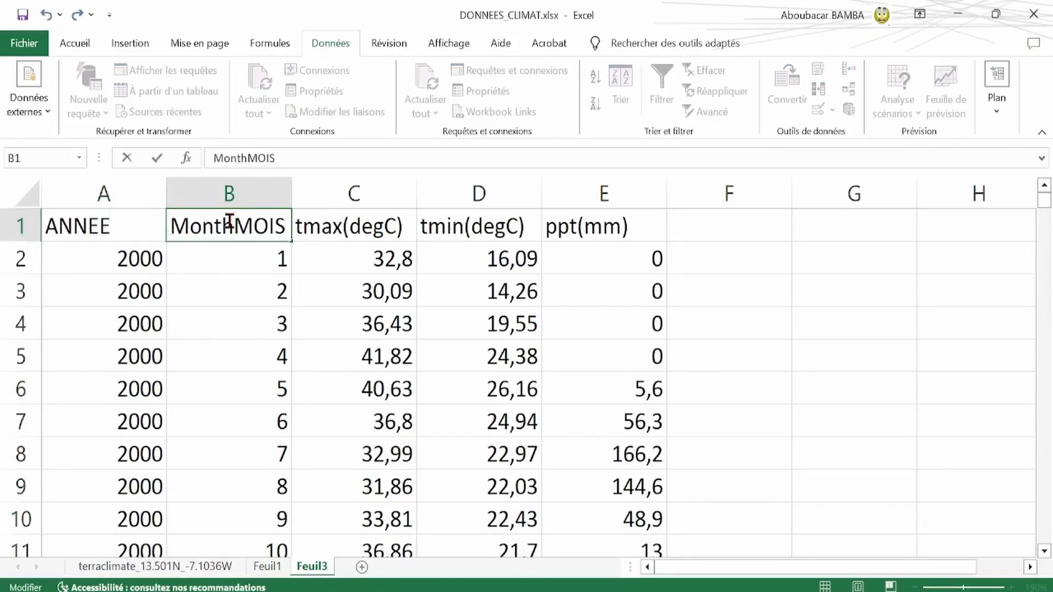
# Rename the tmax(degC) header in C1 as T (Max) and the tmin(degC) header in D1 as T (Min)
pyautogui.click(352, 222)
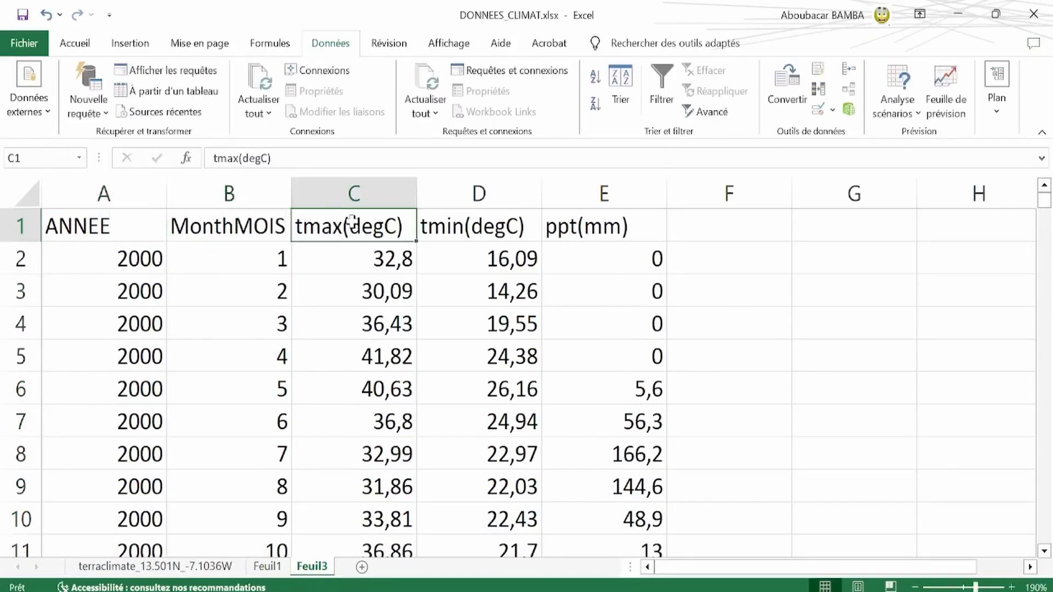
pyautogui.write('T')
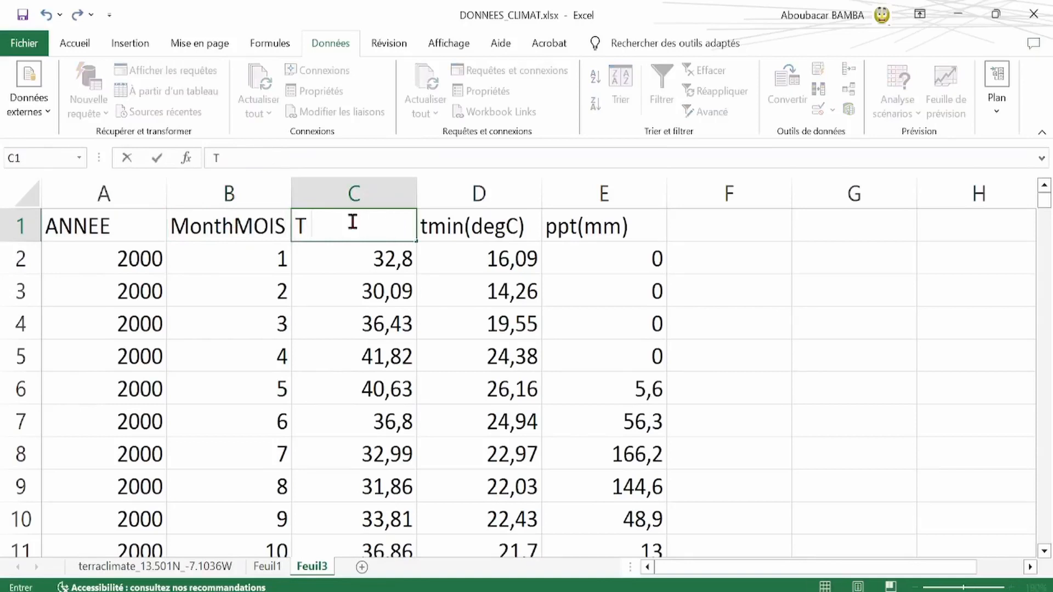
pyautogui.write(' (Max)')
pyautogui.click(491, 224)
pyautogui.write('T')
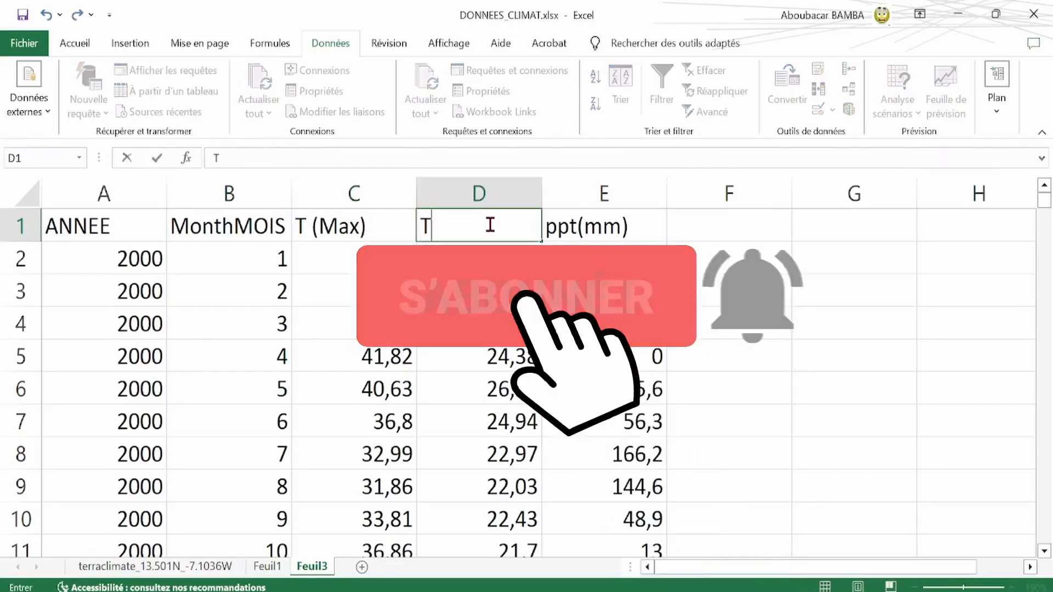
pyautogui.write(' (mi')
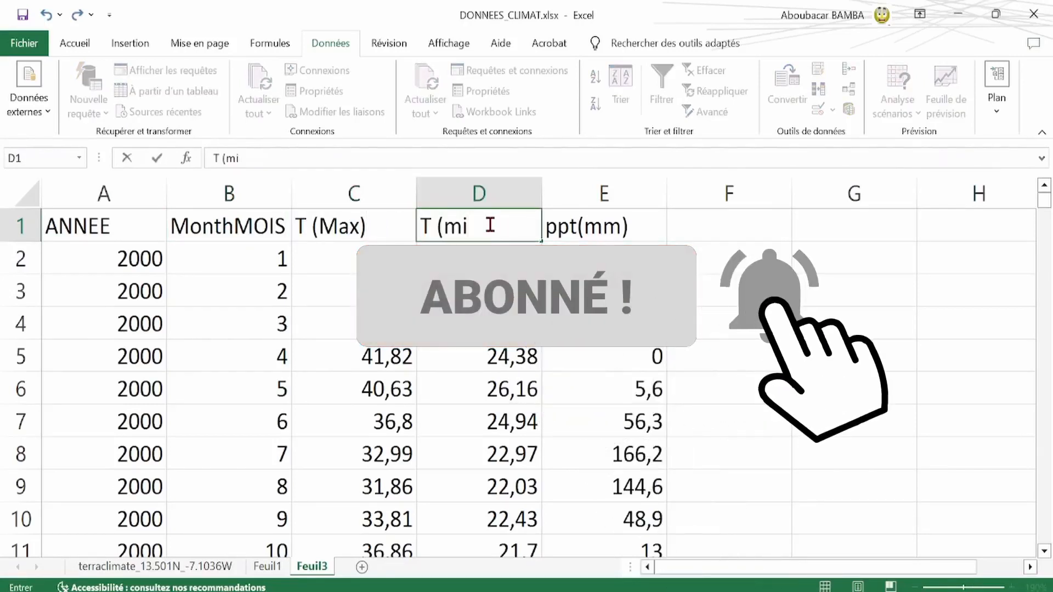
pyautogui.press('BackSpace')
pyautogui.press('BackSpace')
pyautogui.write('Mi')
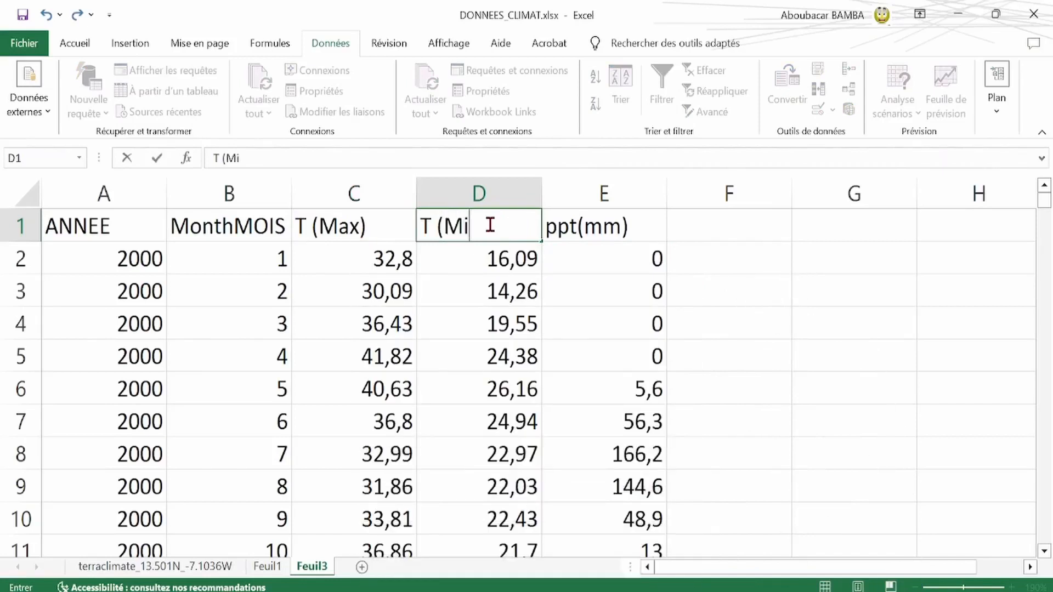
pyautogui.write('n)')
# Rename the ppt(mm) header in E1 as P
pyautogui.click(606, 226)
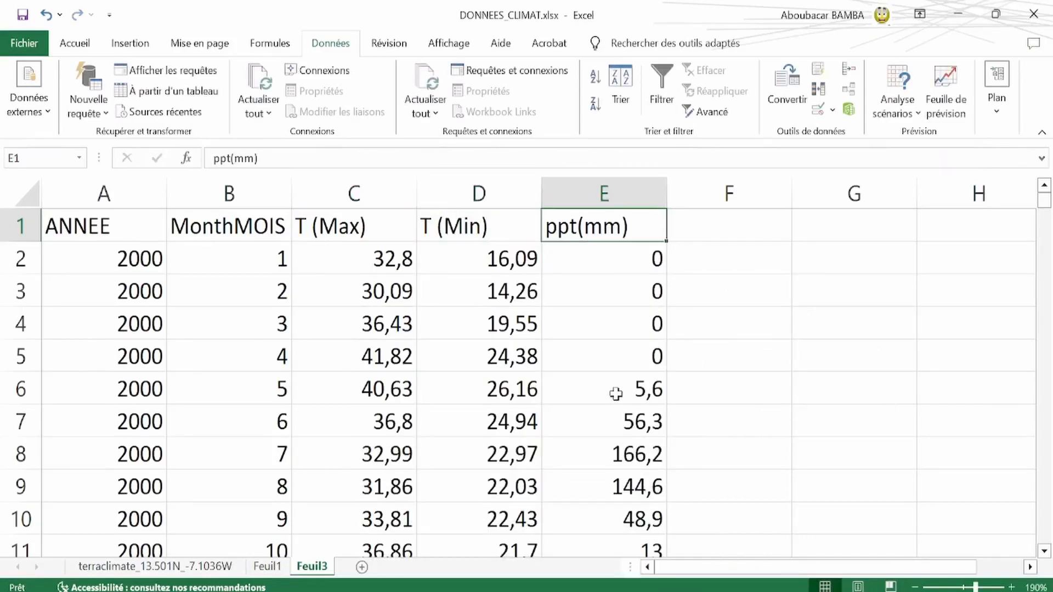
pyautogui.write('P')
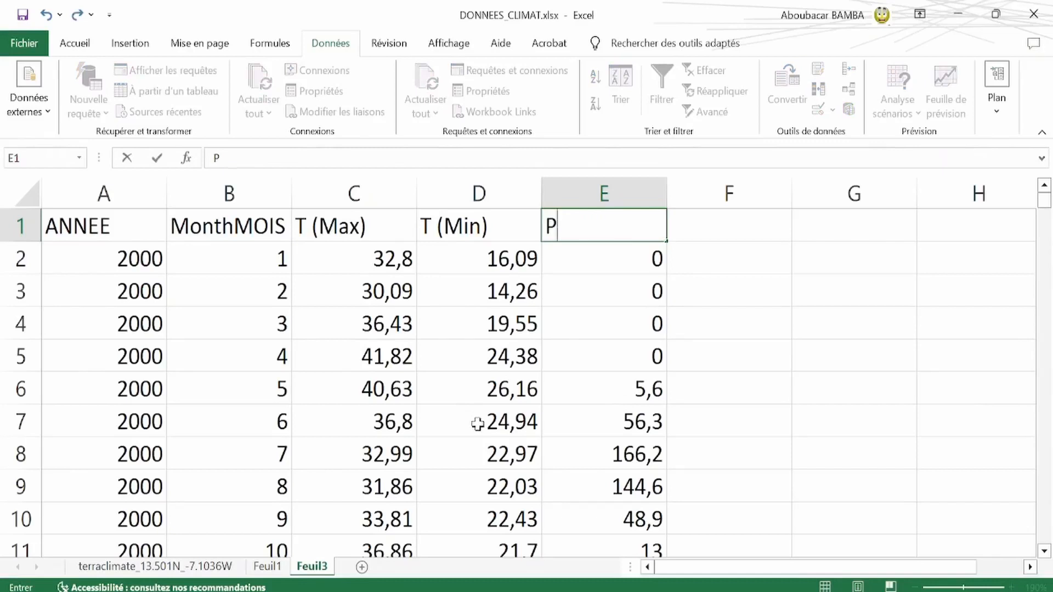
pyautogui.press('Escape')
# Examine how the month numbers in column B run through 2000 and restart in 2001
pyautogui.scroll(-1, 282, 366)
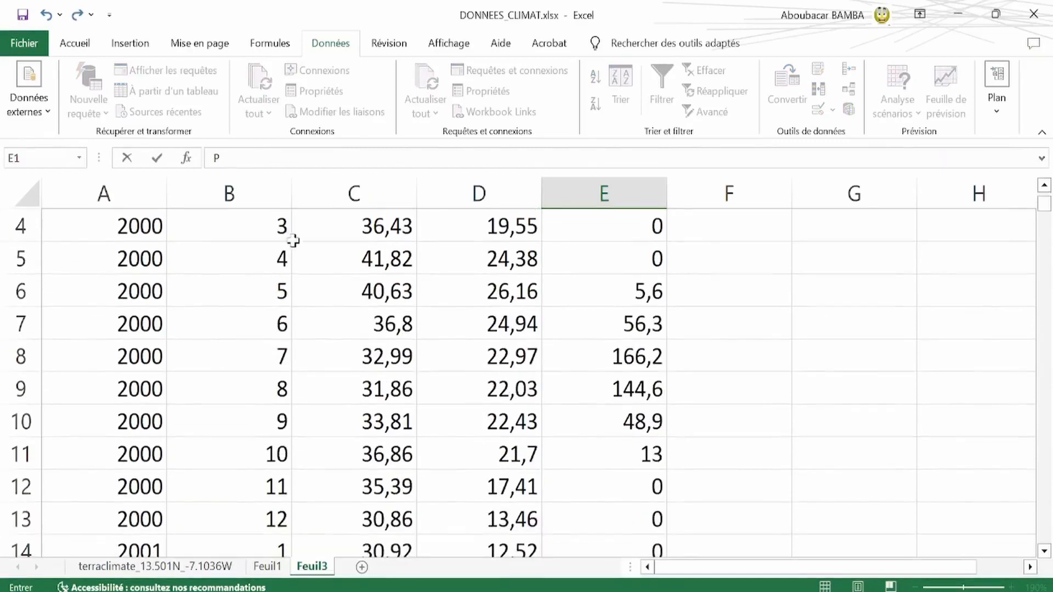
pyautogui.scroll(1, 294, 238)
pyautogui.click(253, 255)
pyautogui.click(251, 295)
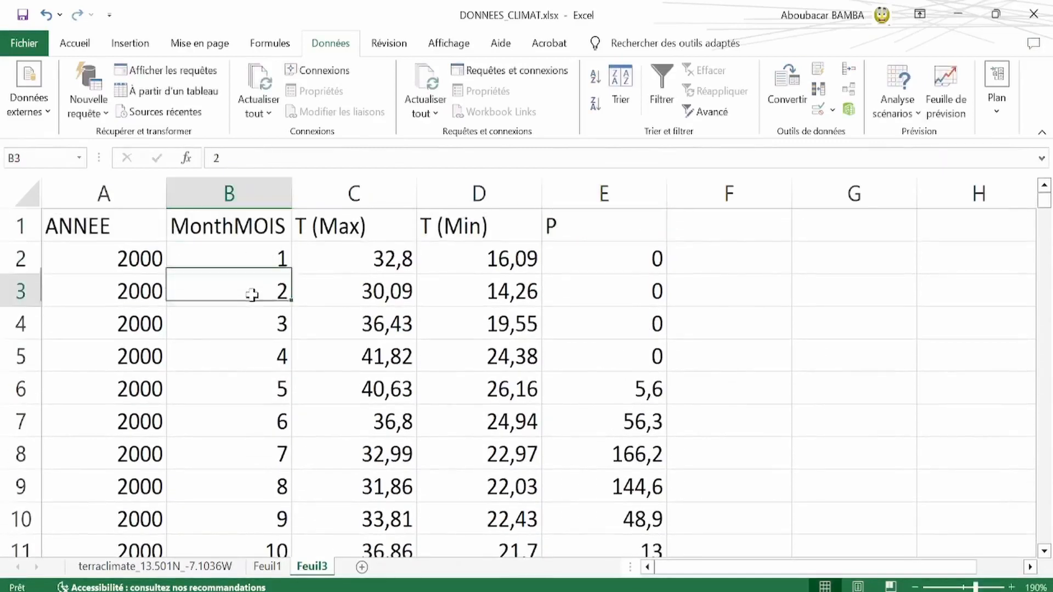
pyautogui.click(252, 324)
pyautogui.click(251, 365)
pyautogui.scroll(-2, 252, 369)
pyautogui.click(253, 420)
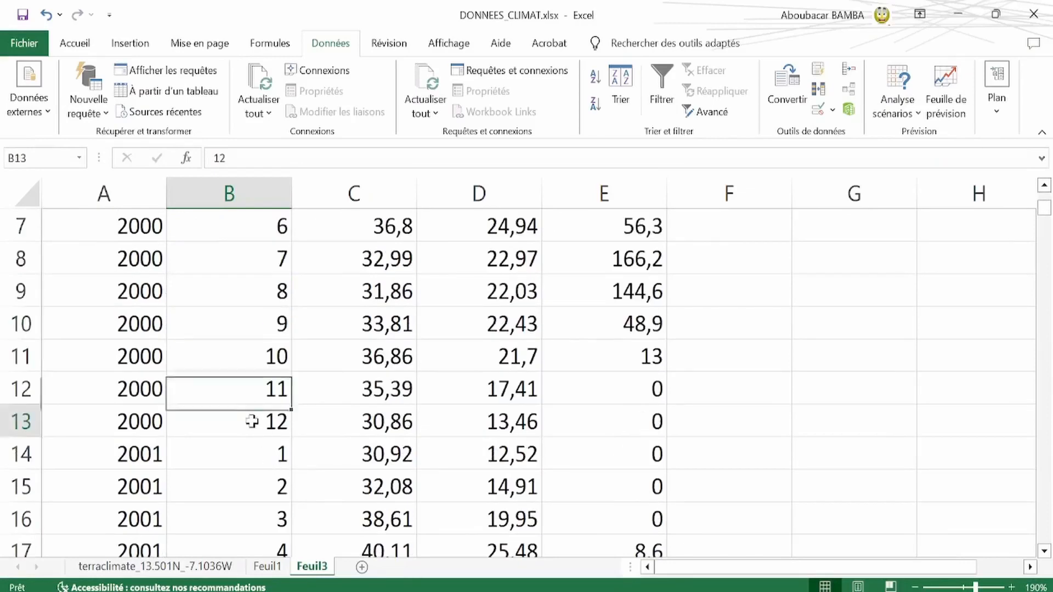
pyautogui.scroll(-1, 286, 470)
pyautogui.click(253, 354)
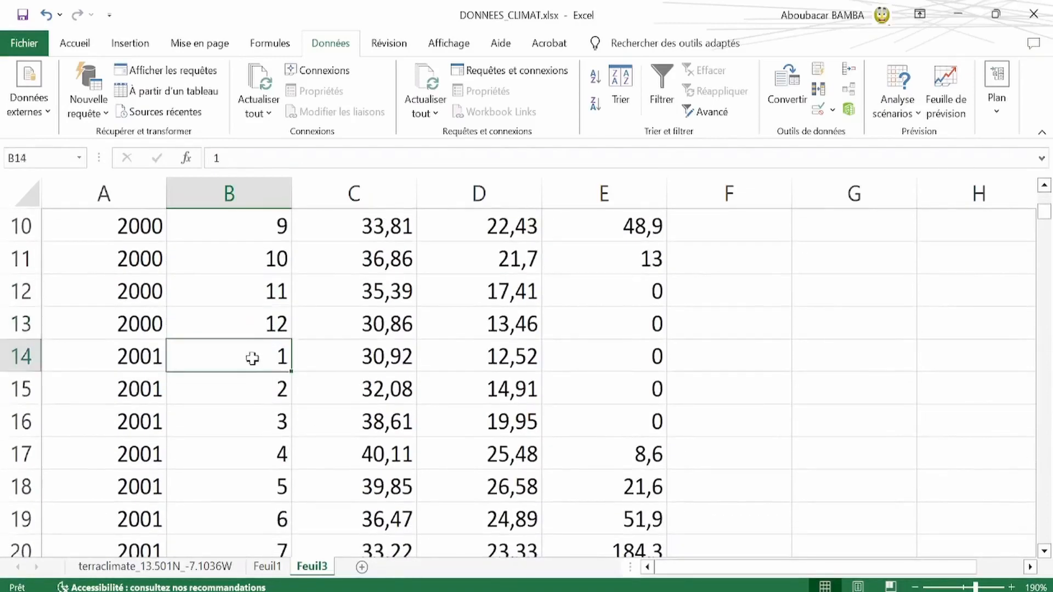
pyautogui.click(251, 387)
pyautogui.scroll(3, 271, 501)
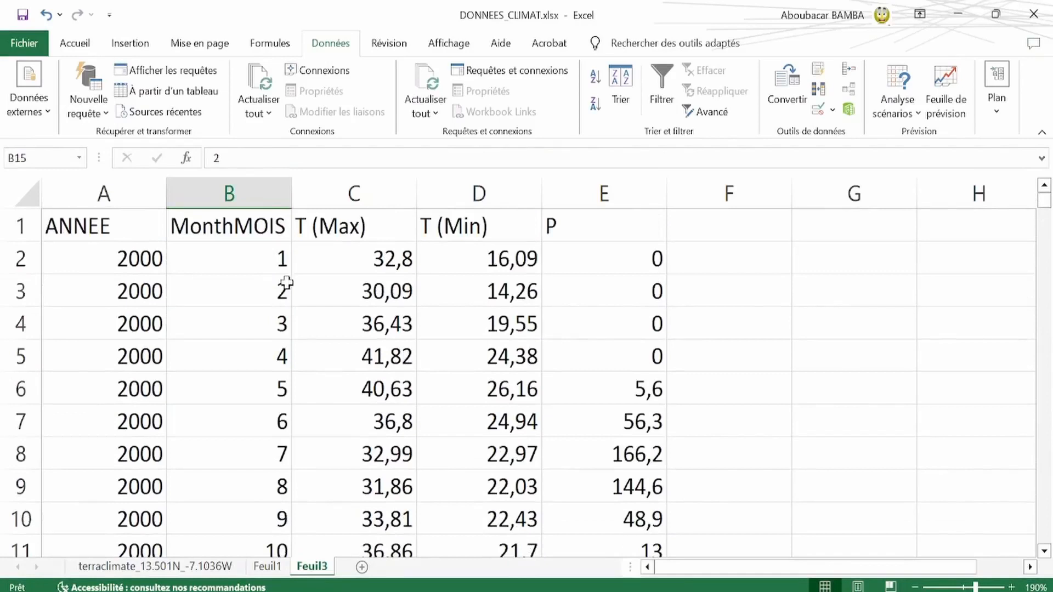
pyautogui.click(242, 256)
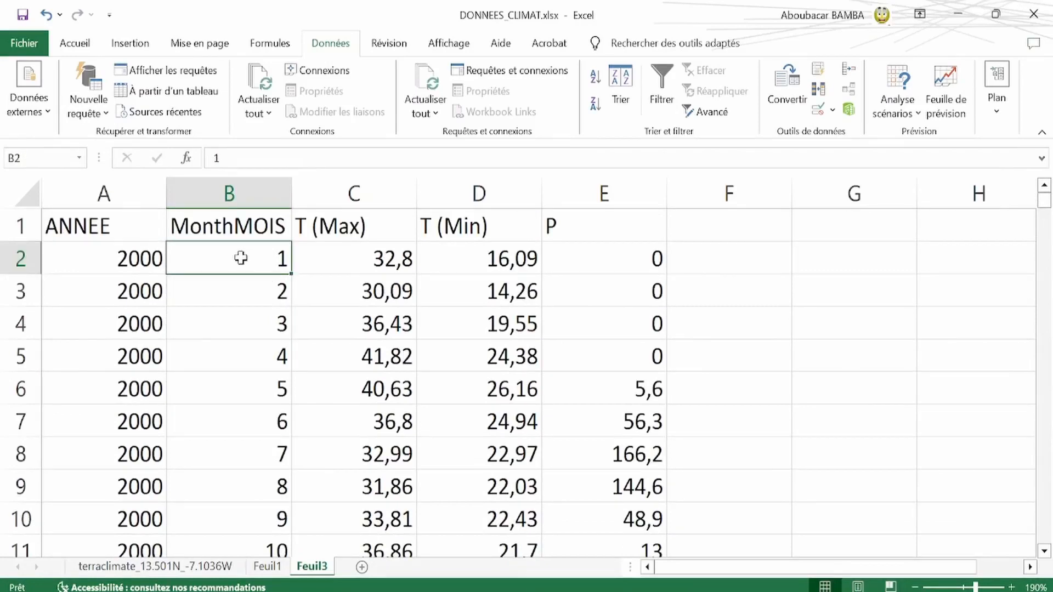
pyautogui.click(267, 293)
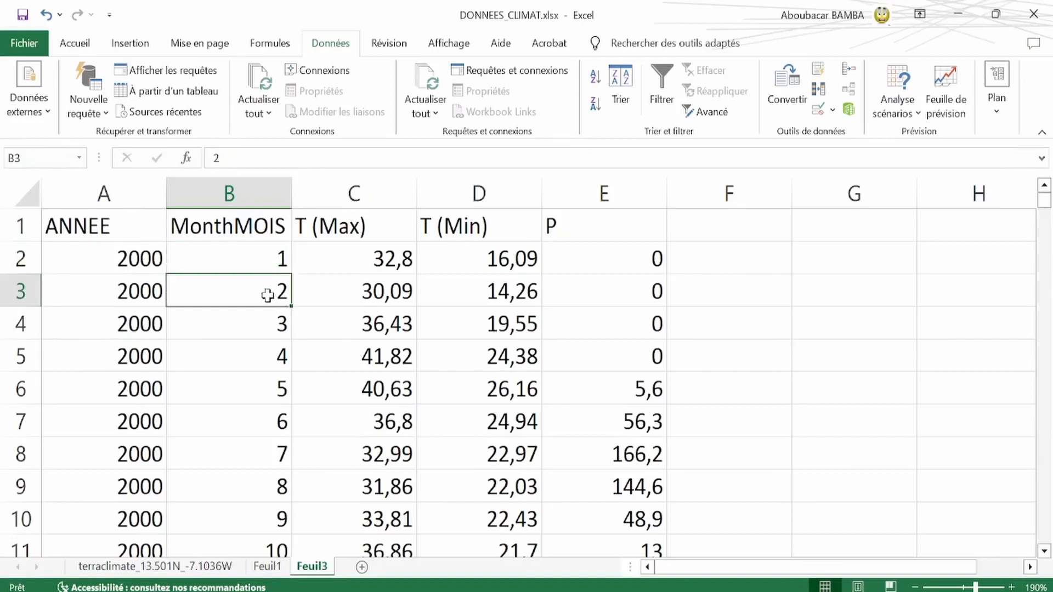
pyautogui.click(273, 321)
pyautogui.click(269, 352)
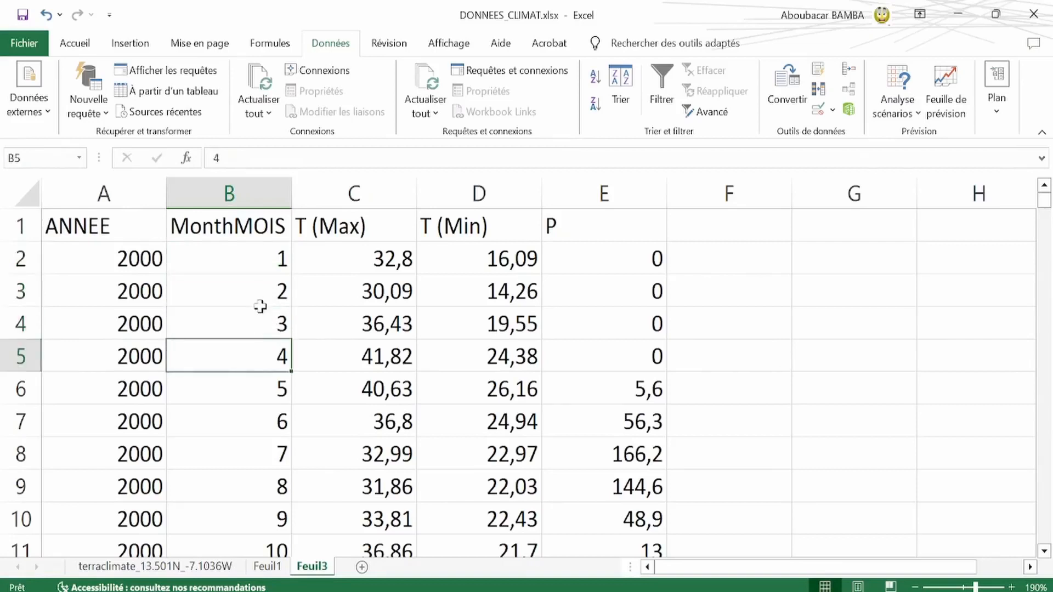
pyautogui.scroll(-1, 263, 306)
pyautogui.scroll(1, 211, 434)
# Enter Janvier in B2 and autofill the French month names down column B over the month numbers
pyautogui.click(247, 266)
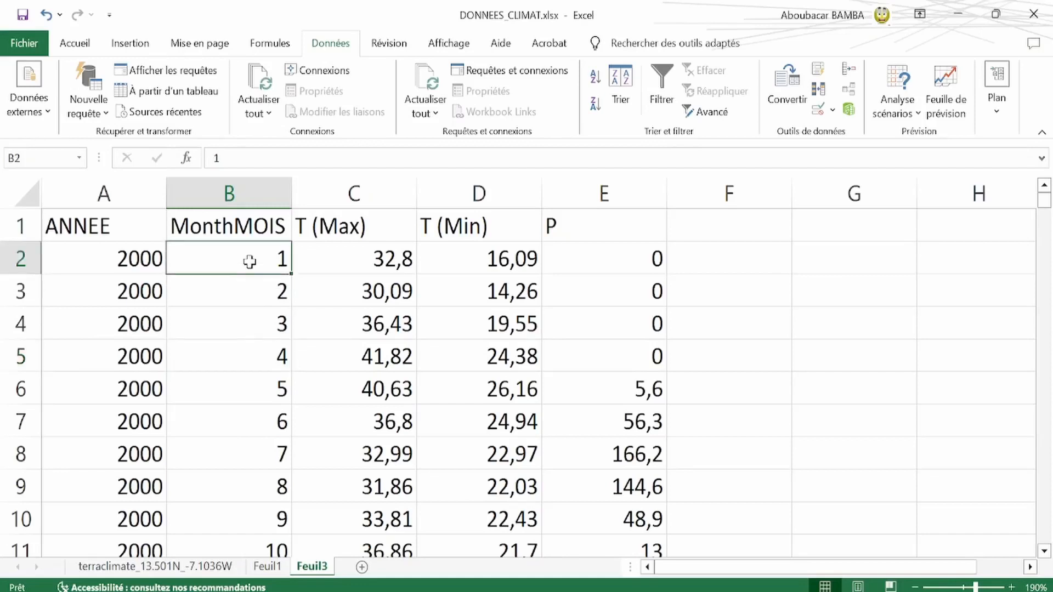
pyautogui.write('Janvier')
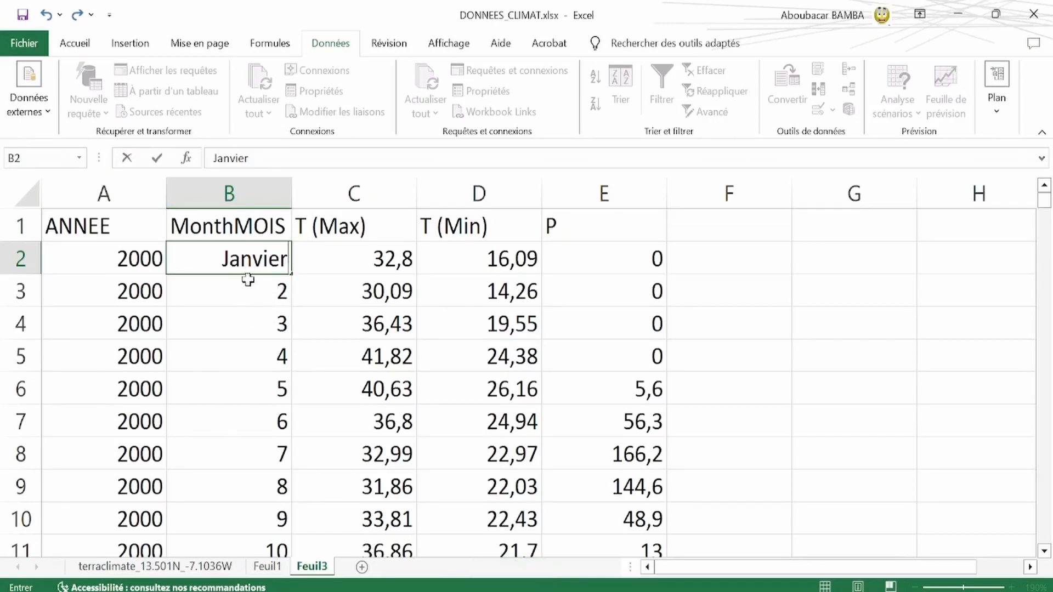
pyautogui.click(239, 298)
pyautogui.click(258, 268)
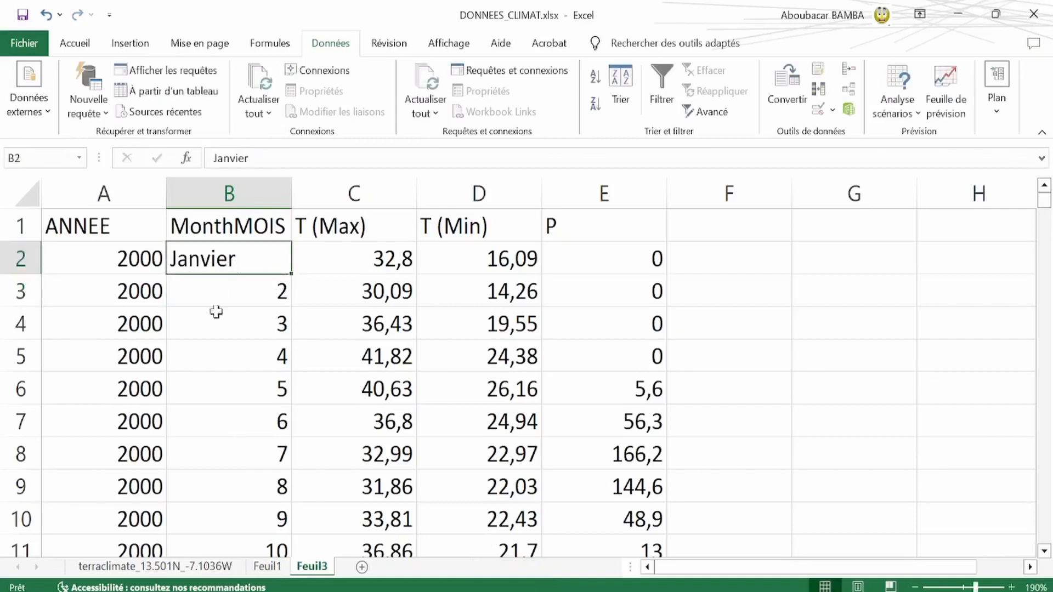
pyautogui.doubleClick(289, 271)
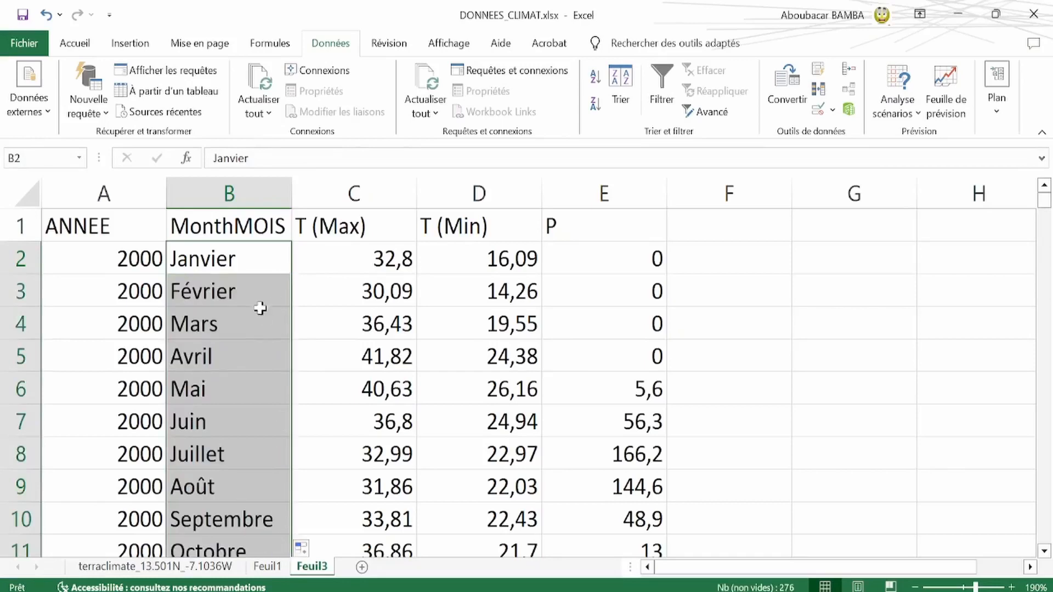
# Check the sequence of month names down column B, especially from December 2000 into 2001
pyautogui.scroll(-1, 258, 288)
pyautogui.scroll(-1, 258, 289)
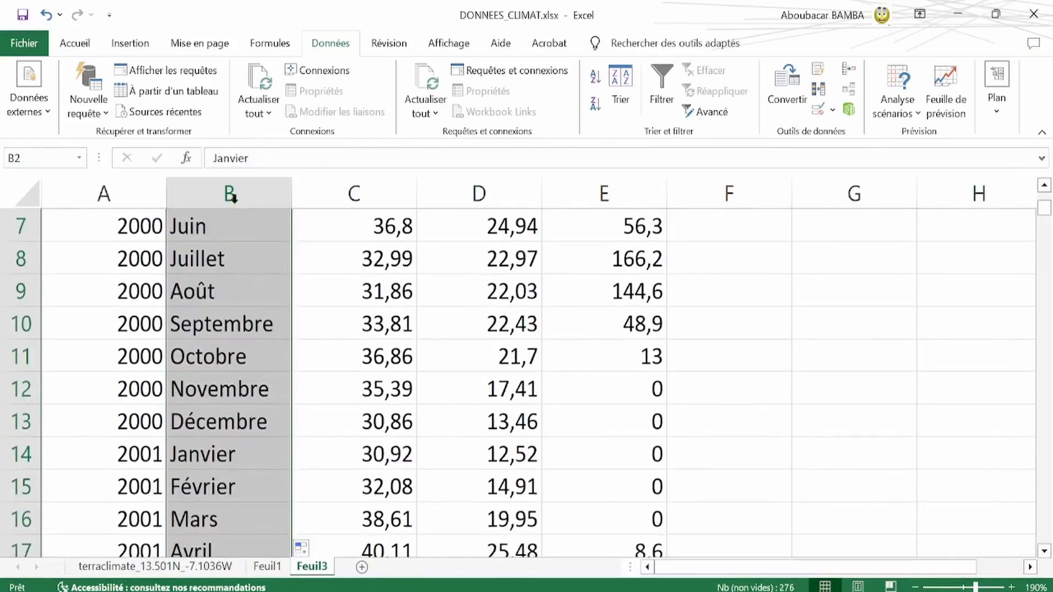
pyautogui.scroll(-1, 230, 284)
pyautogui.click(212, 327)
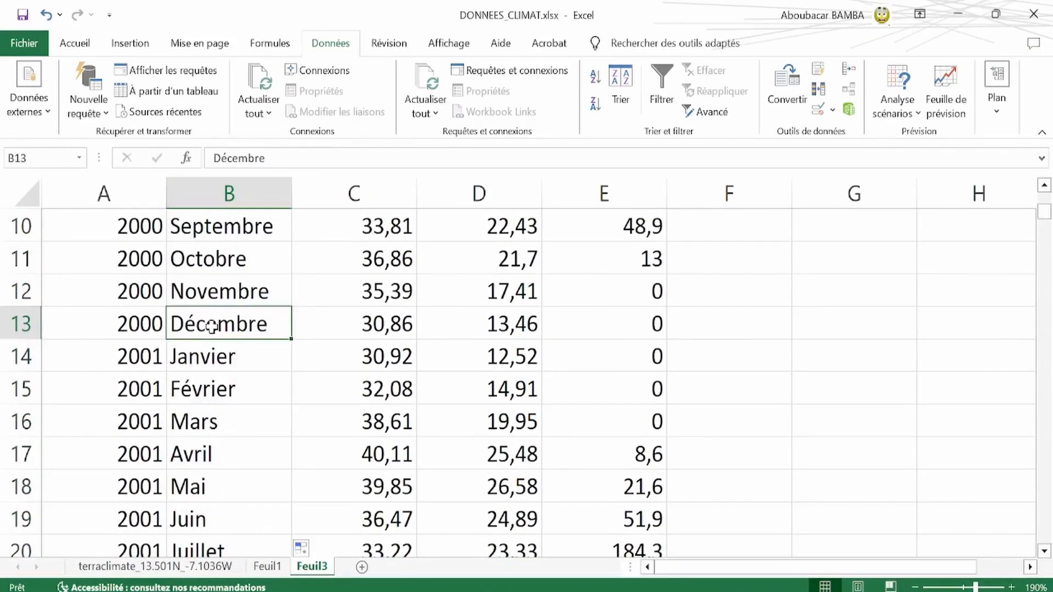
pyautogui.click(235, 362)
pyautogui.click(225, 417)
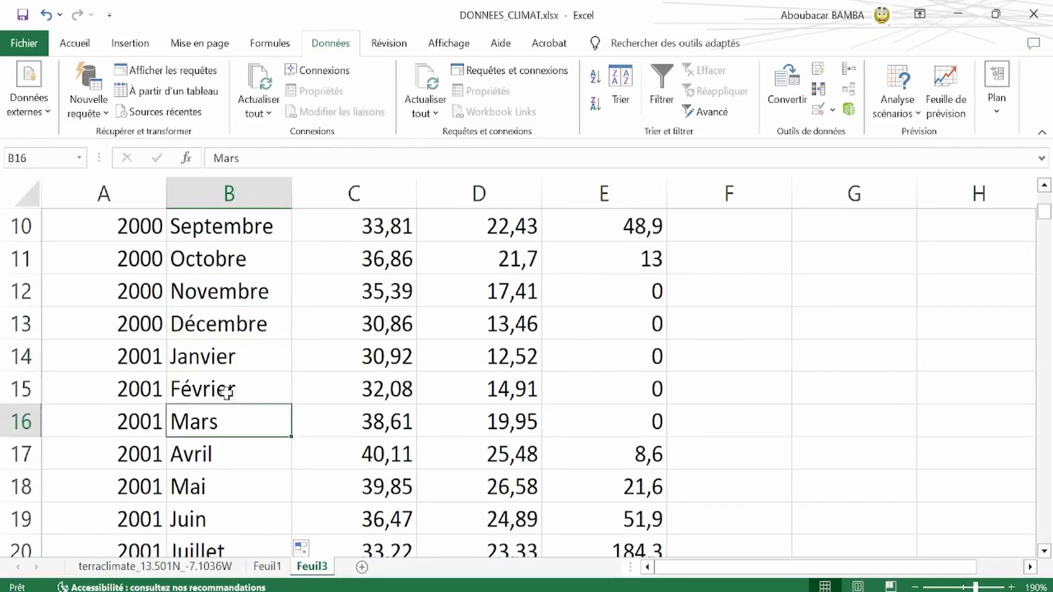
pyautogui.scroll(-13, 239, 354)
pyautogui.scroll(16, 239, 354)
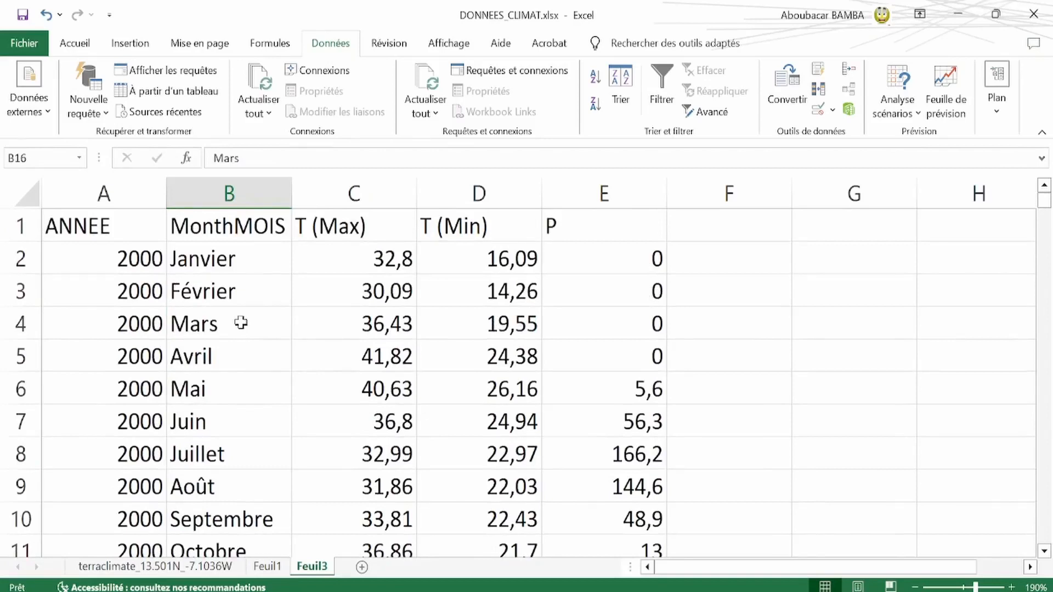
pyautogui.click(240, 266)
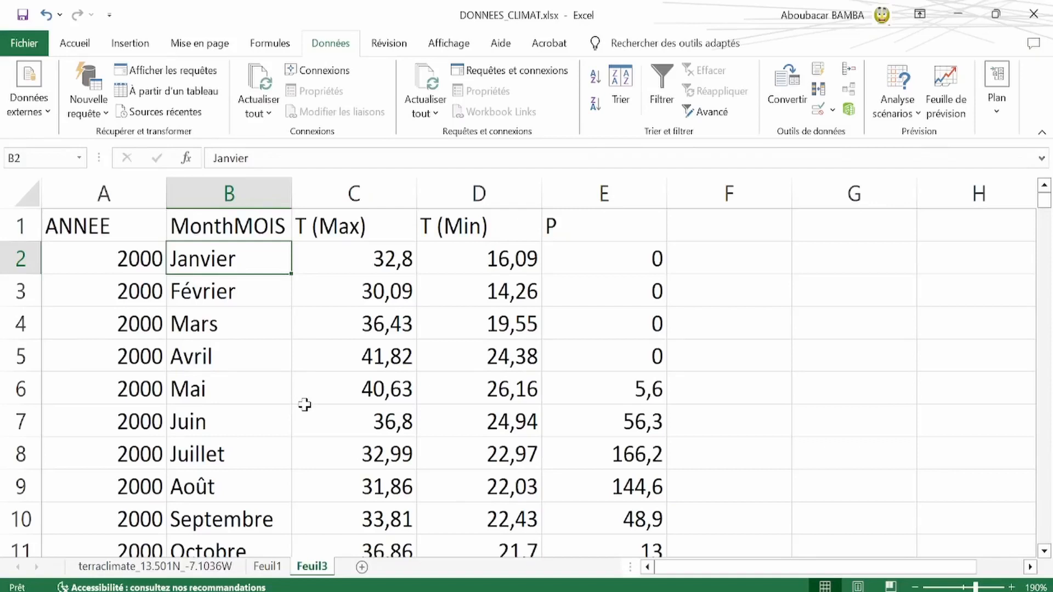
# Remove Month from the header in B1 so that it reads MOIS
pyautogui.click(225, 226)
pyautogui.doubleClick(228, 222)
pyautogui.moveTo(232, 222); pyautogui.dragTo(357, 226)
pyautogui.press('BackSpace')
pyautogui.click(376, 225)
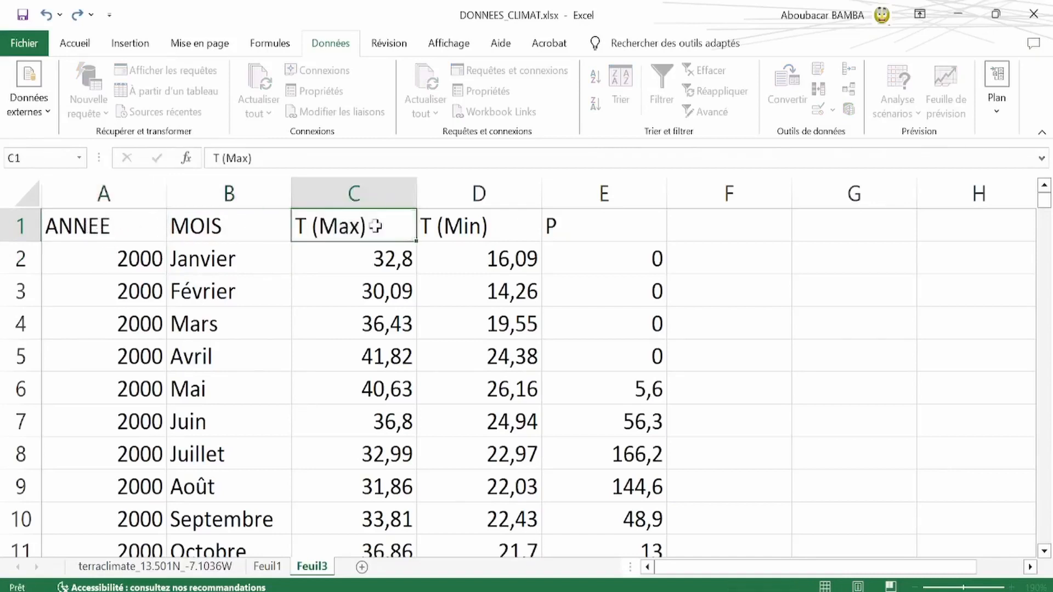
# Copy the header row A1:E1 and paste it starting at G1 to begin a second table beside the data
pyautogui.click(511, 222)
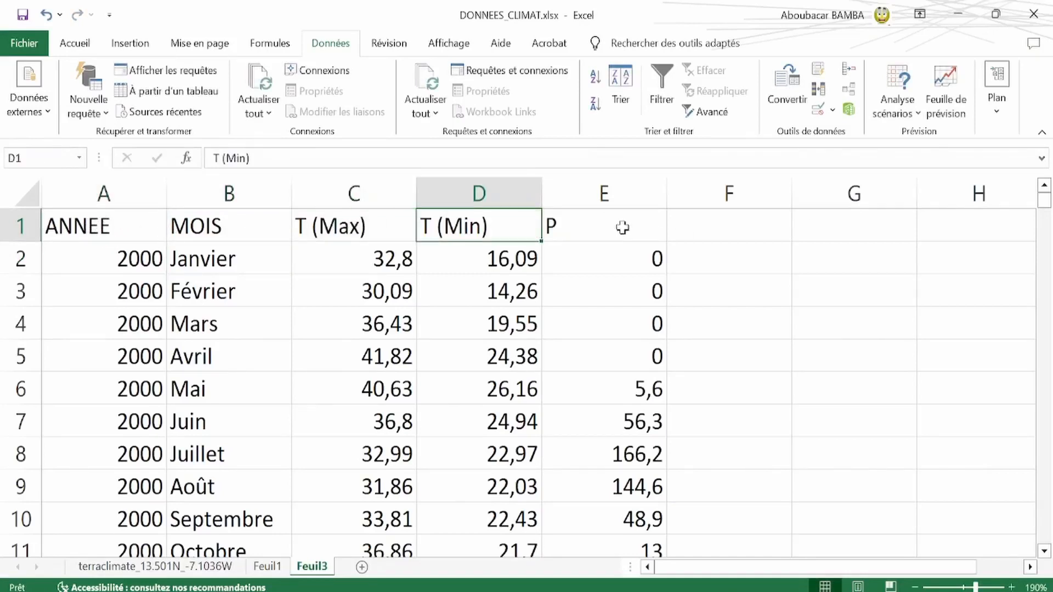
pyautogui.moveTo(622, 227); pyautogui.dragTo(134, 229)
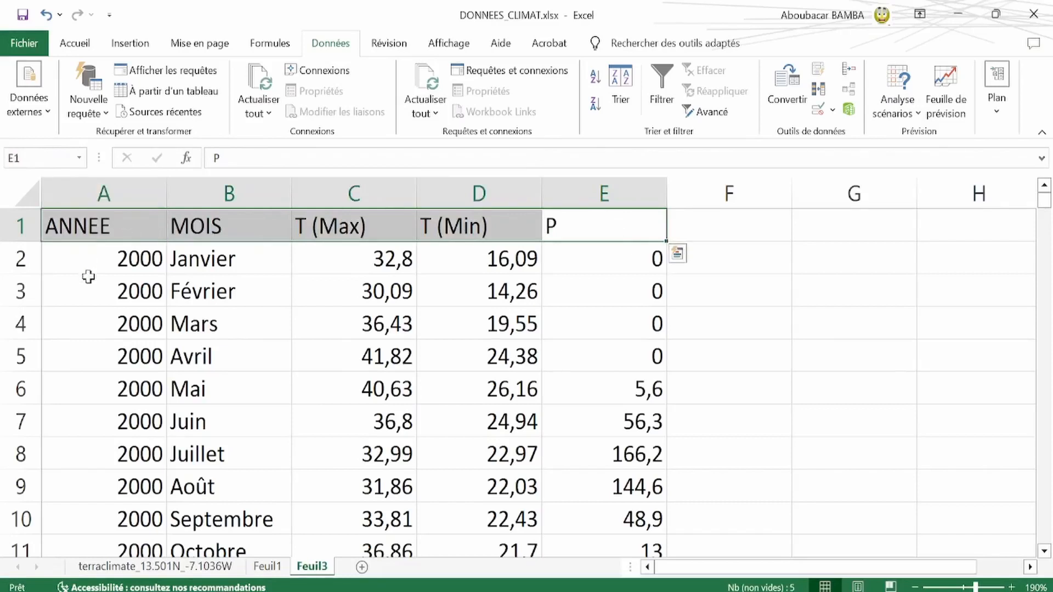
pyautogui.hotkey('ctrl', 'c')
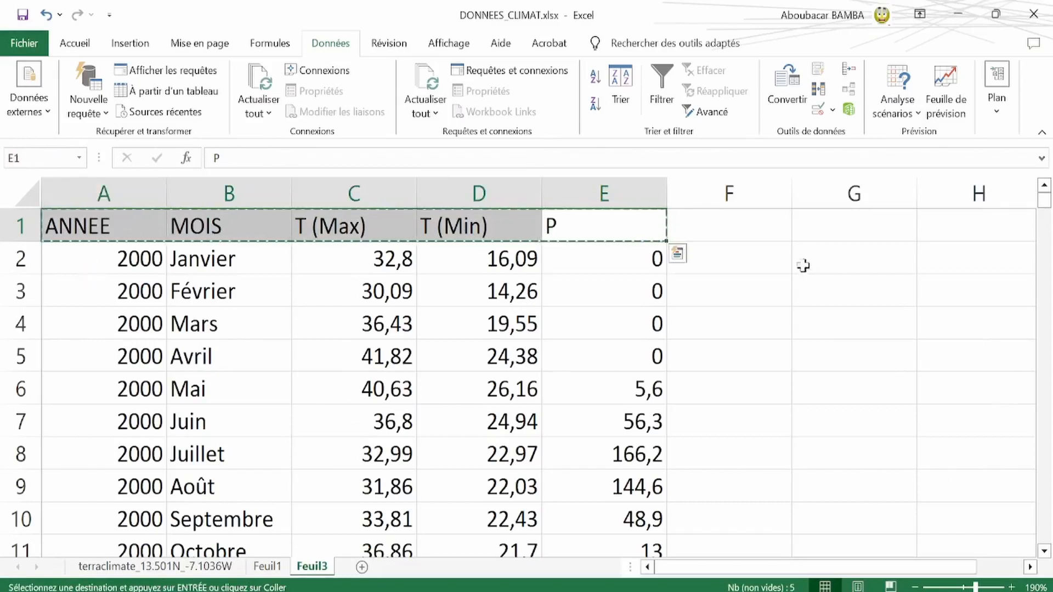
pyautogui.click(234, 393)
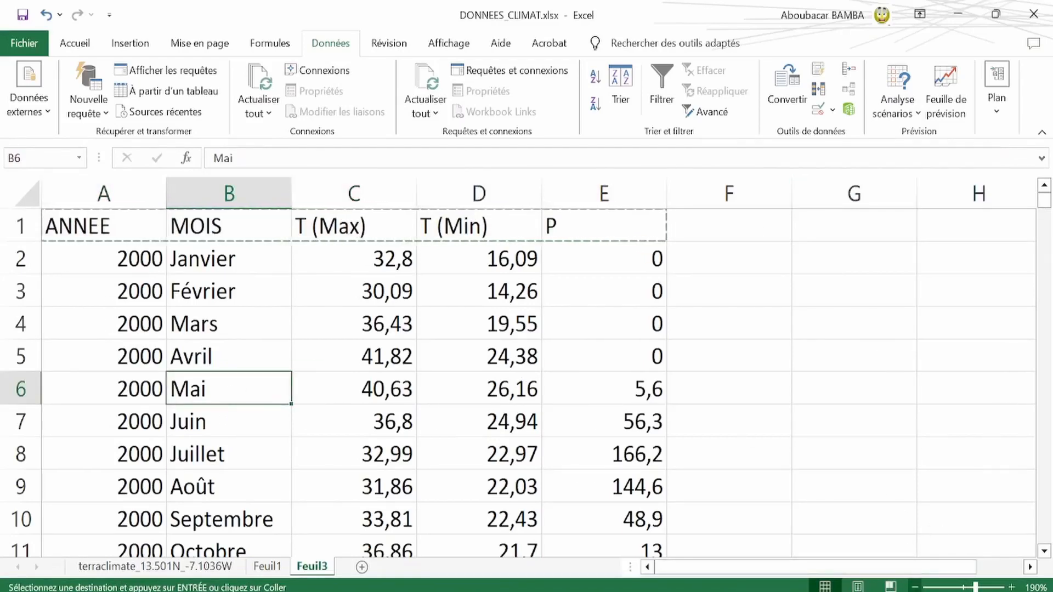
pyautogui.keyDown('ctrl'); pyautogui.scroll(-2, 683, 224); pyautogui.keyUp('ctrl')
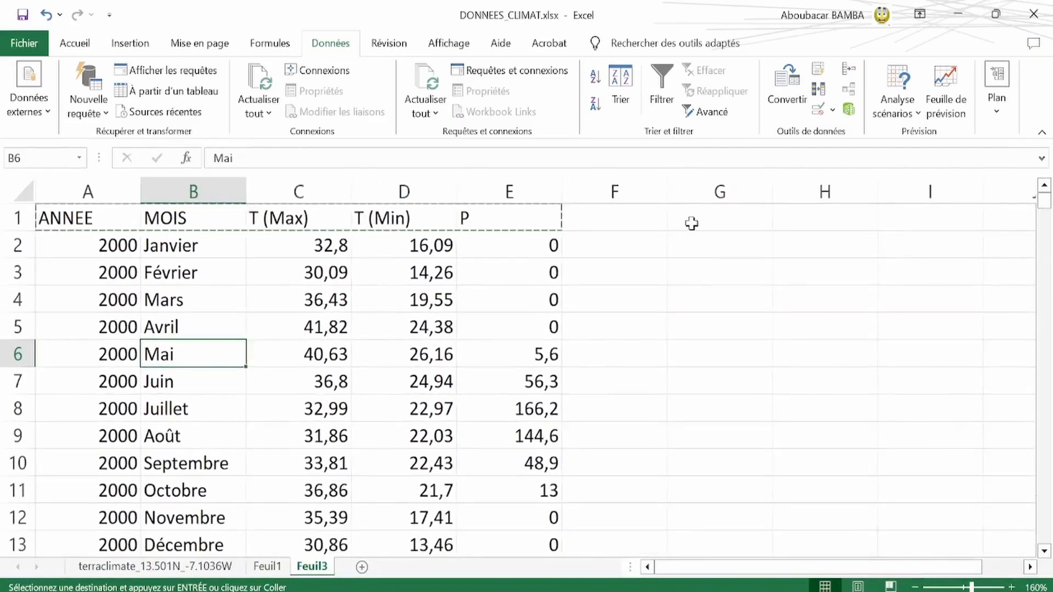
pyautogui.click(691, 222)
pyautogui.hotkey('ctrl', 'v')
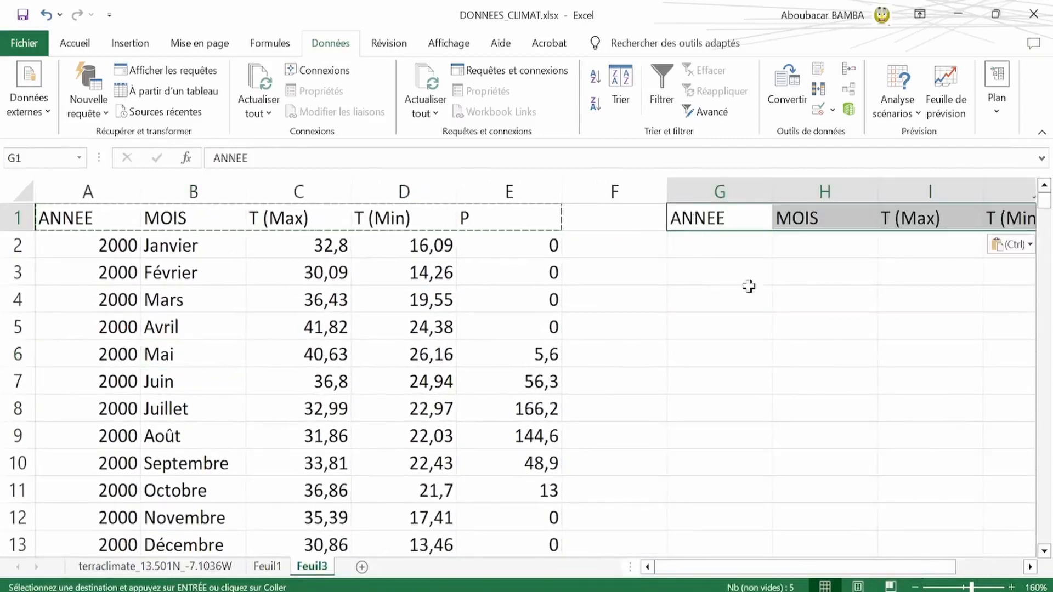
pyautogui.click(916, 587)
pyautogui.click(915, 588)
pyautogui.click(915, 587)
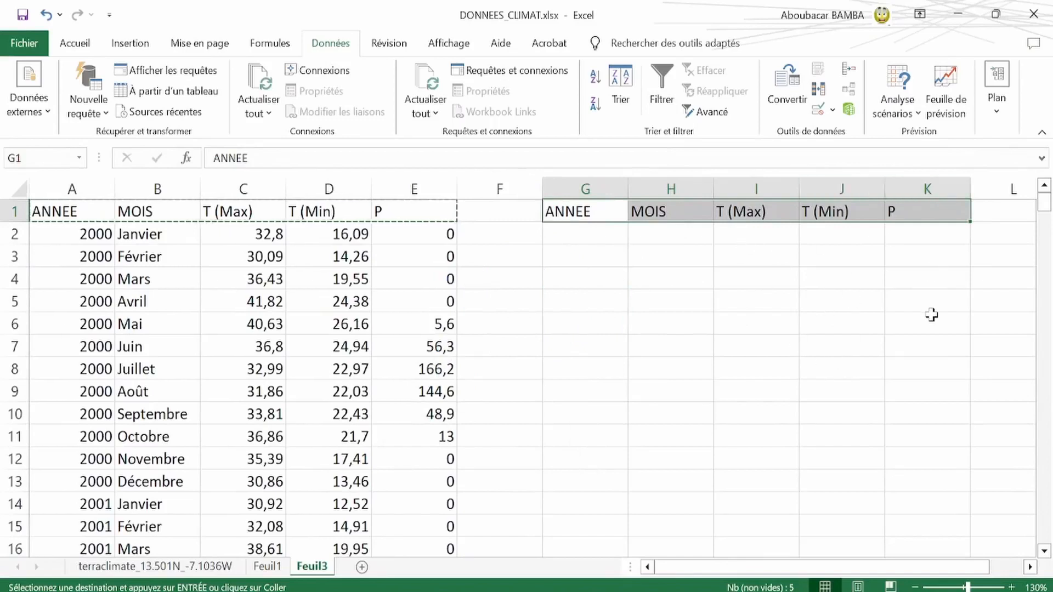
# Enter 2000 in G2 and 2001 in G3 under the new ANNEE header, matching the first years of column A
pyautogui.doubleClick(78, 240)
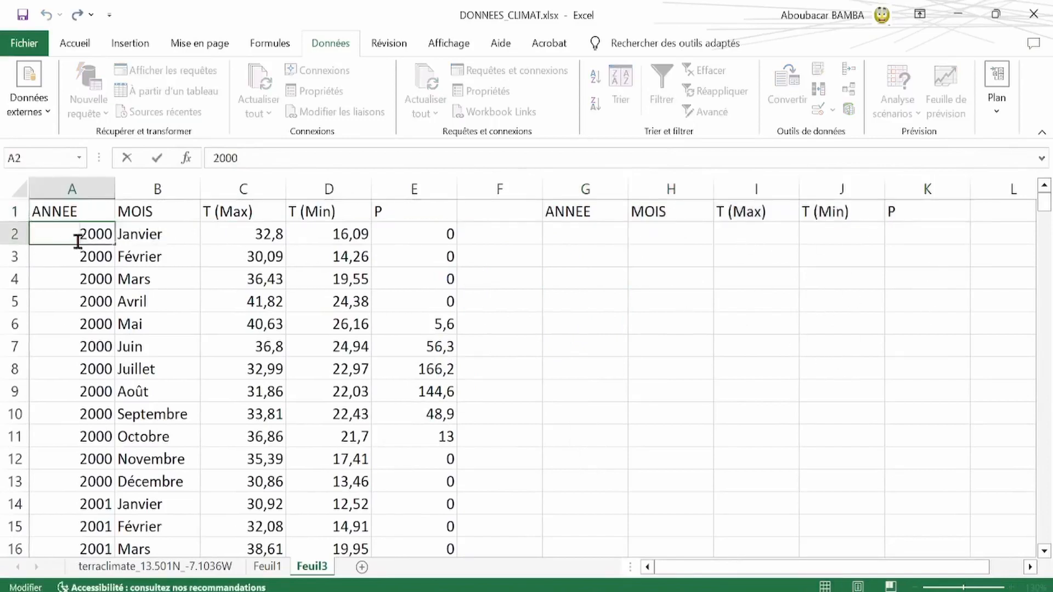
pyautogui.scroll(-13, 155, 430)
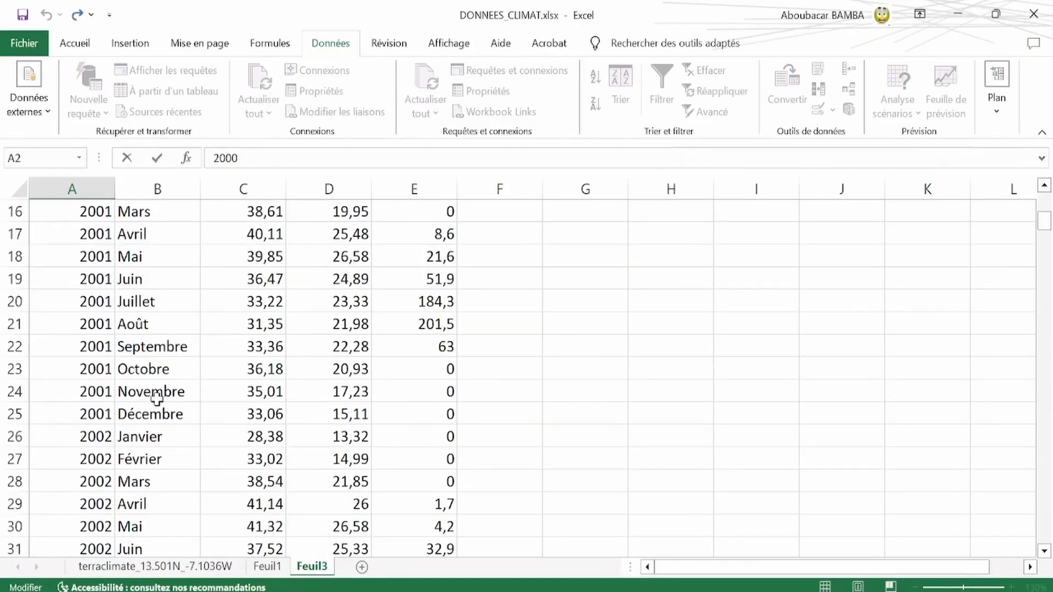
pyautogui.scroll(-20, 154, 422)
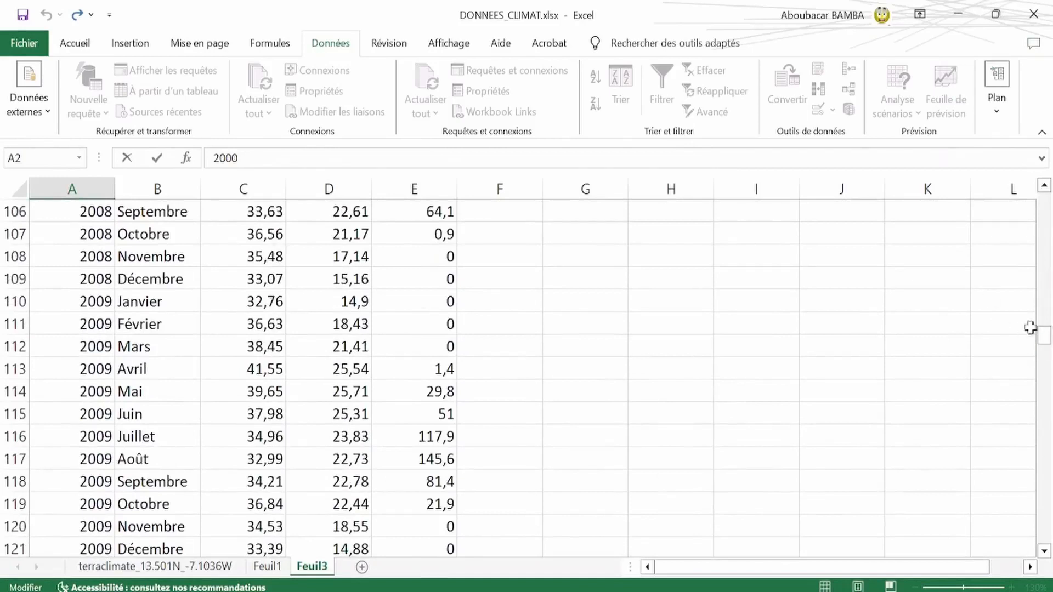
pyautogui.moveTo(1044, 333); pyautogui.dragTo(1045, 549)
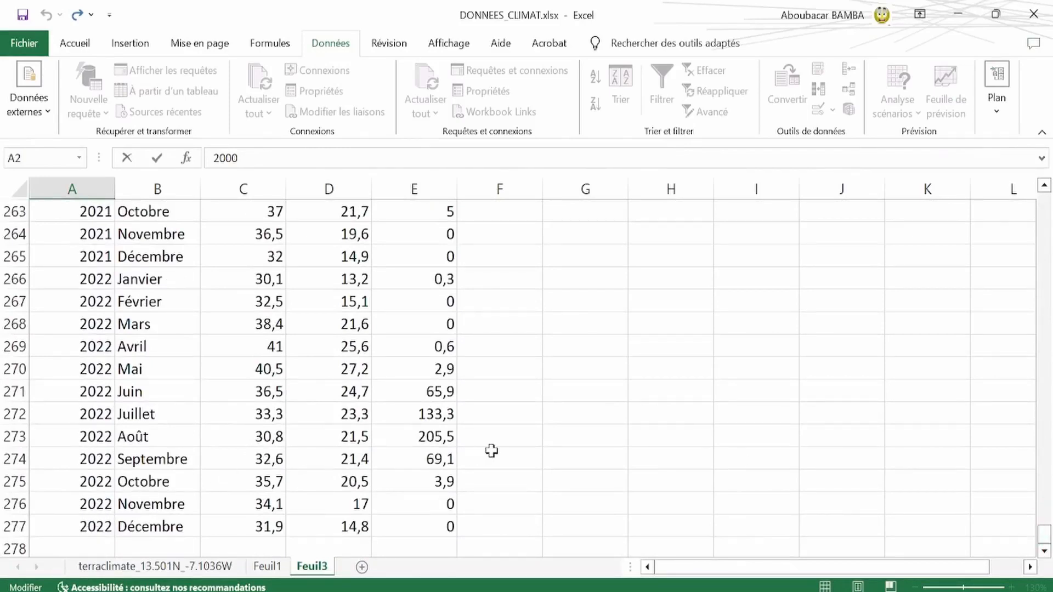
pyautogui.moveTo(1045, 535); pyautogui.dragTo(1048, 197)
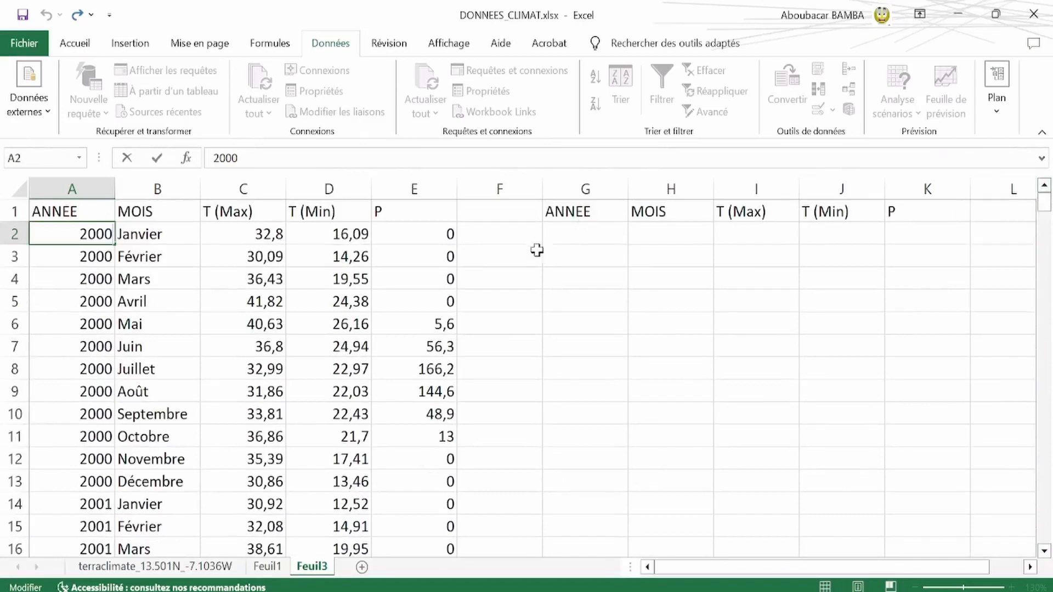
pyautogui.click(579, 233)
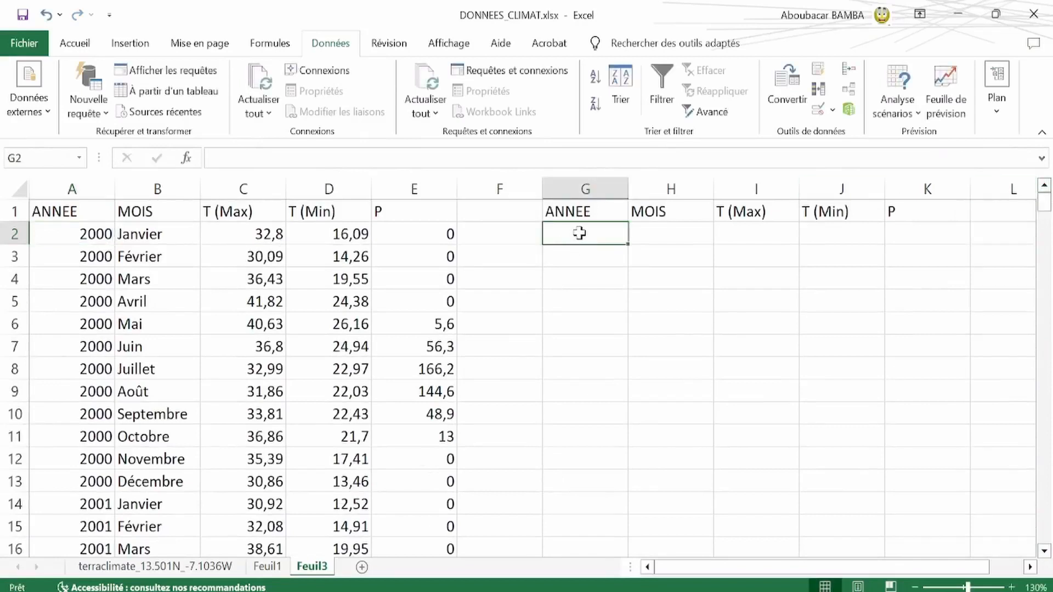
pyautogui.write('2000')
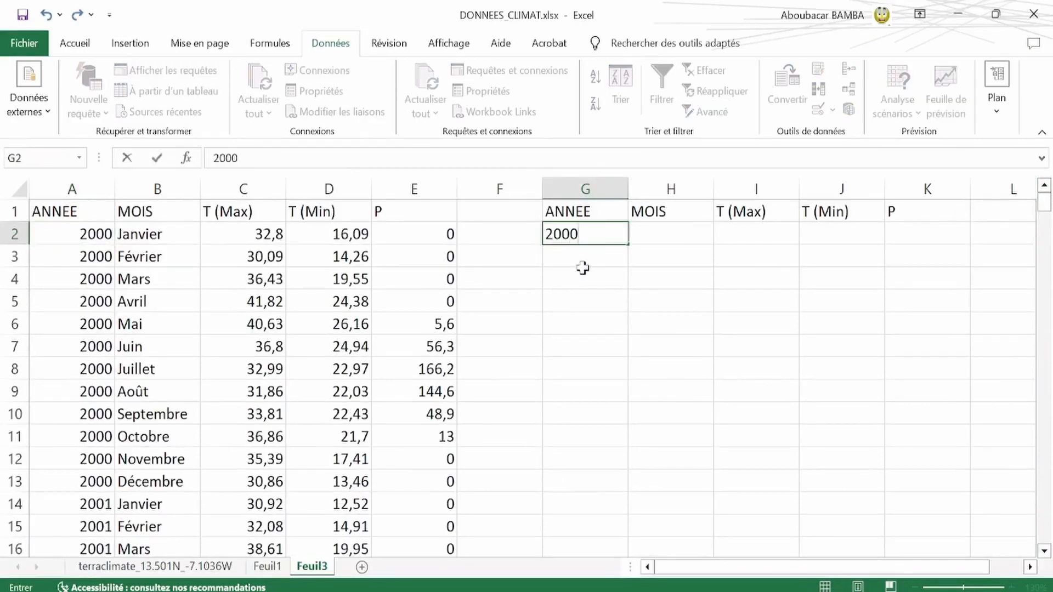
pyautogui.click(577, 259)
pyautogui.write('2001')
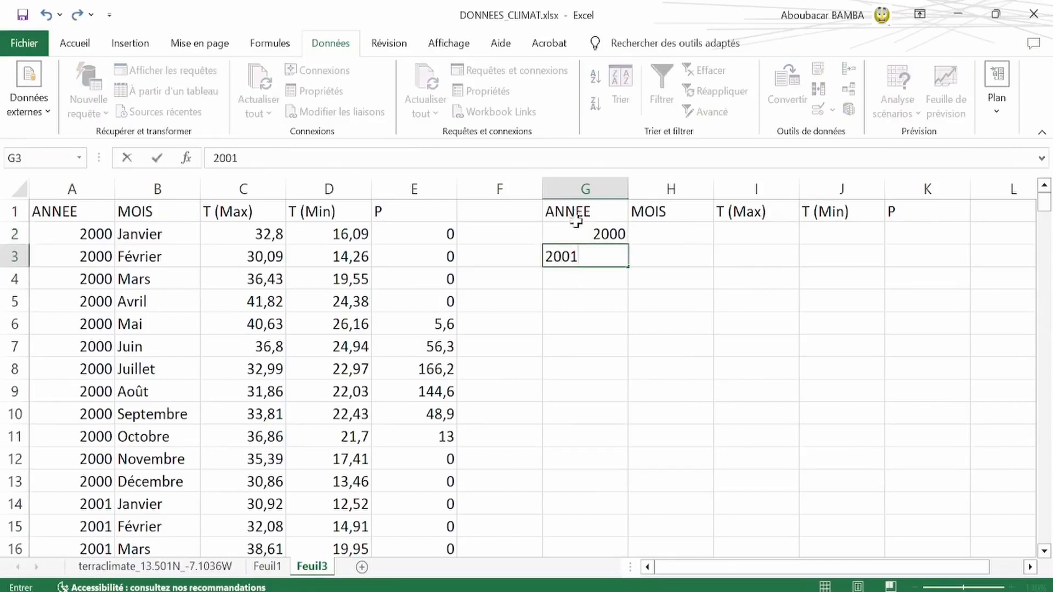
# Autofill the year series from G2:G3 down column G through 2022
pyautogui.moveTo(575, 231); pyautogui.dragTo(577, 248)
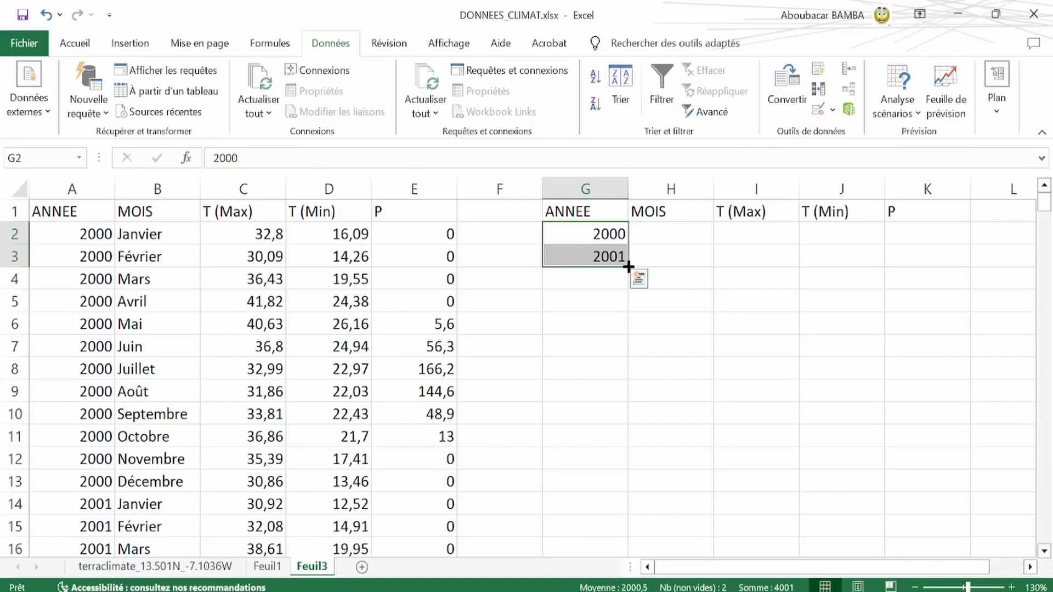
pyautogui.moveTo(629, 267); pyautogui.dragTo(625, 528)
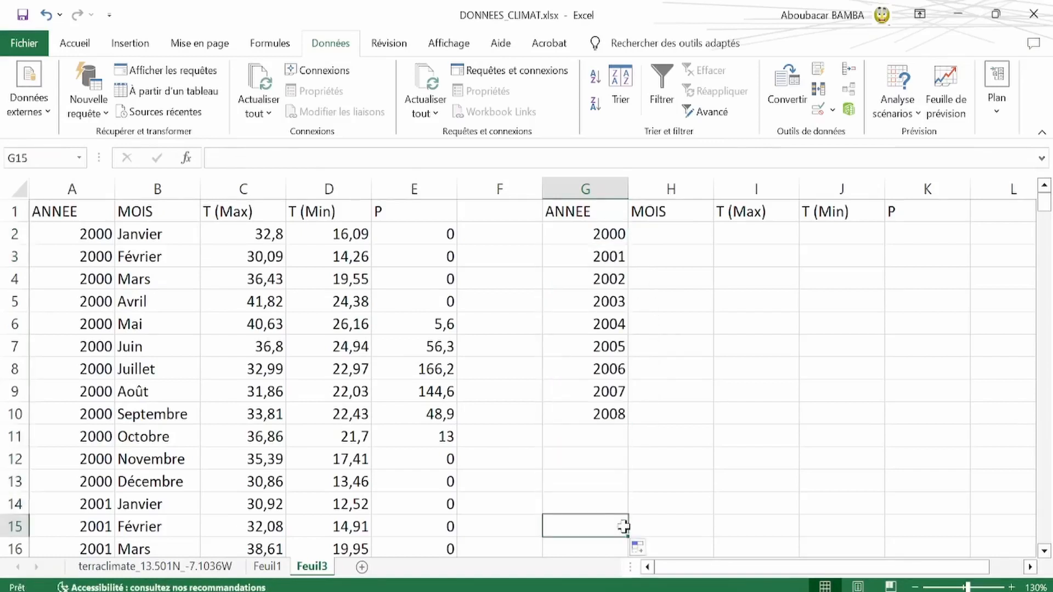
pyautogui.click(612, 236)
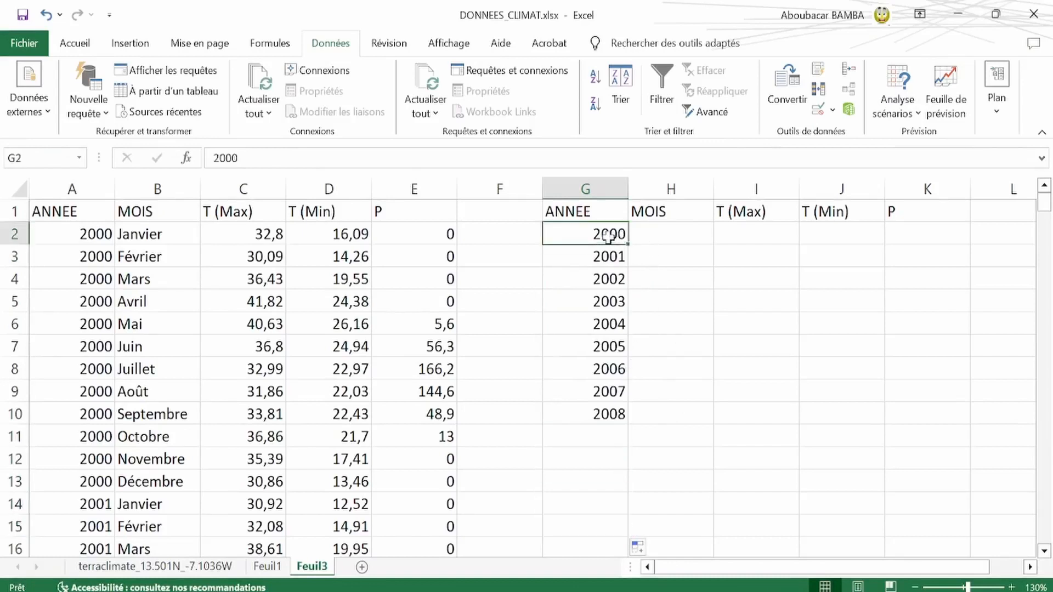
pyautogui.moveTo(606, 238); pyautogui.dragTo(628, 468)
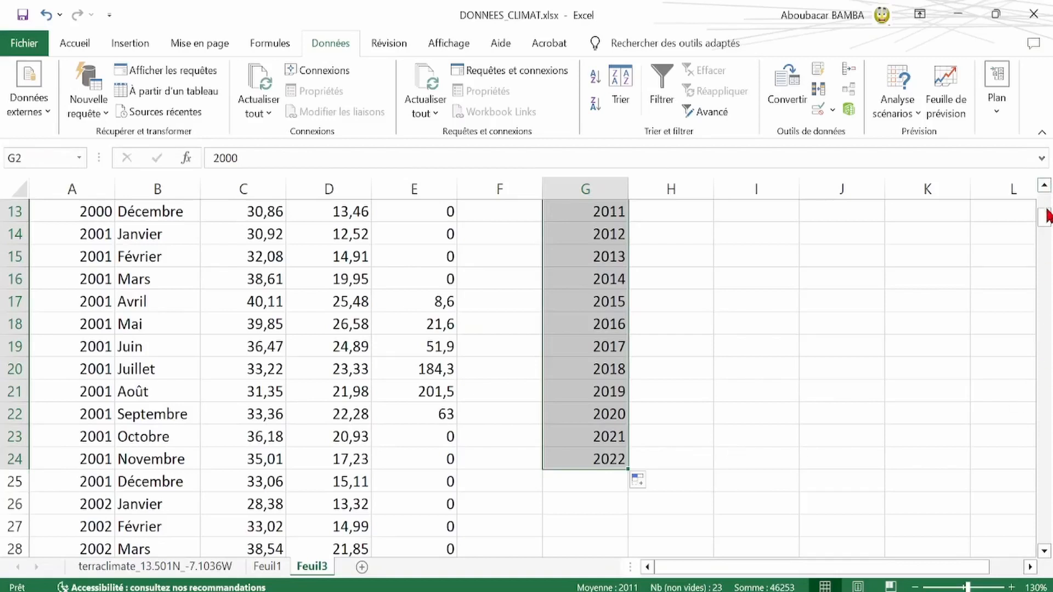
pyautogui.moveTo(1047, 214); pyautogui.dragTo(1046, 195)
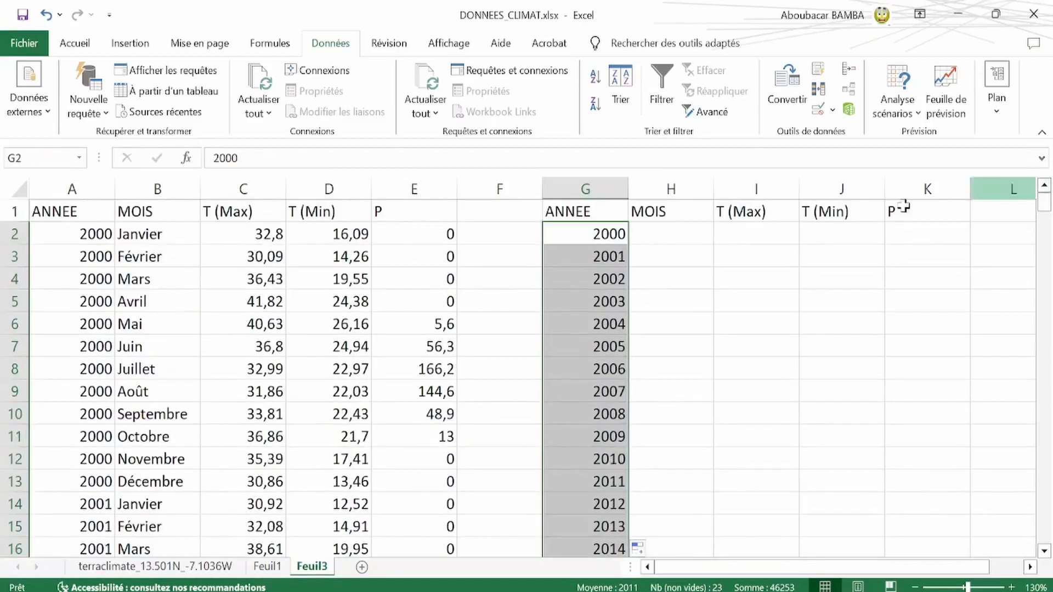
# Check the year series in column G from its two starting cells down to the last year
pyautogui.click(585, 233)
pyautogui.click(589, 255)
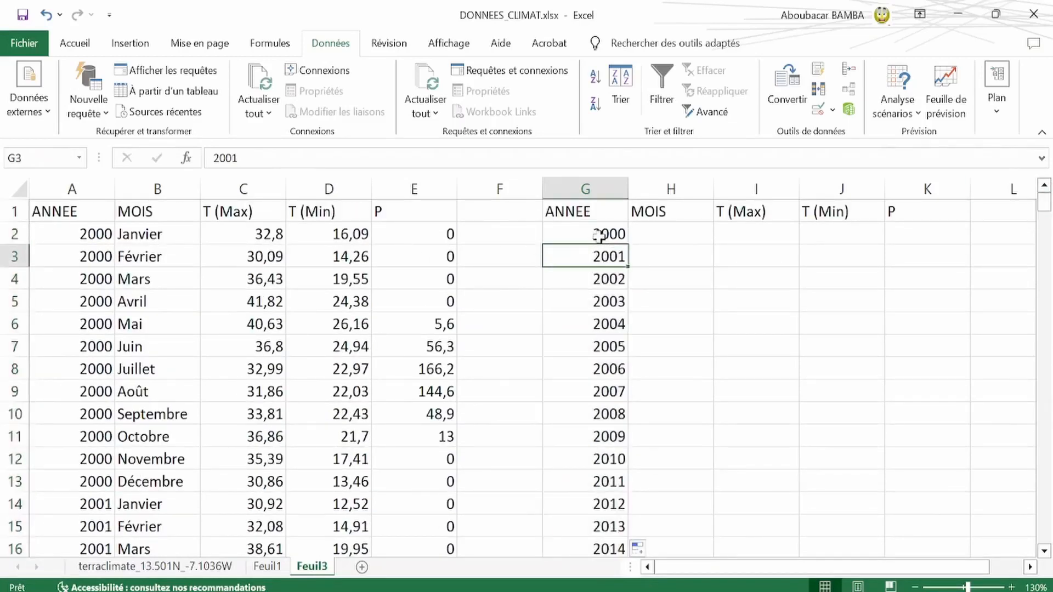
pyautogui.moveTo(600, 235); pyautogui.dragTo(577, 257)
pyautogui.click(581, 257)
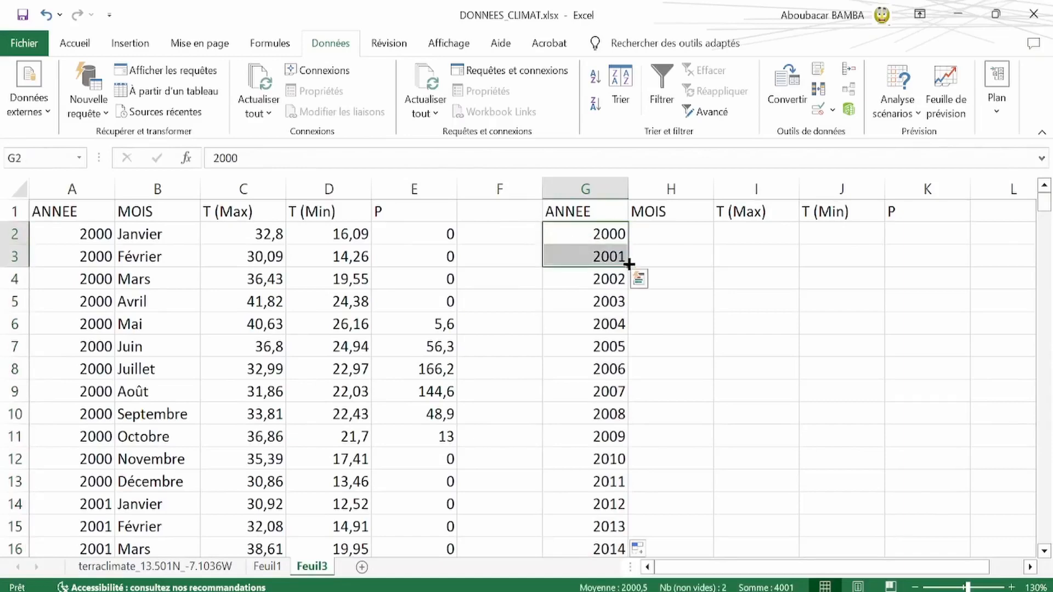
pyautogui.scroll(-3, 598, 384)
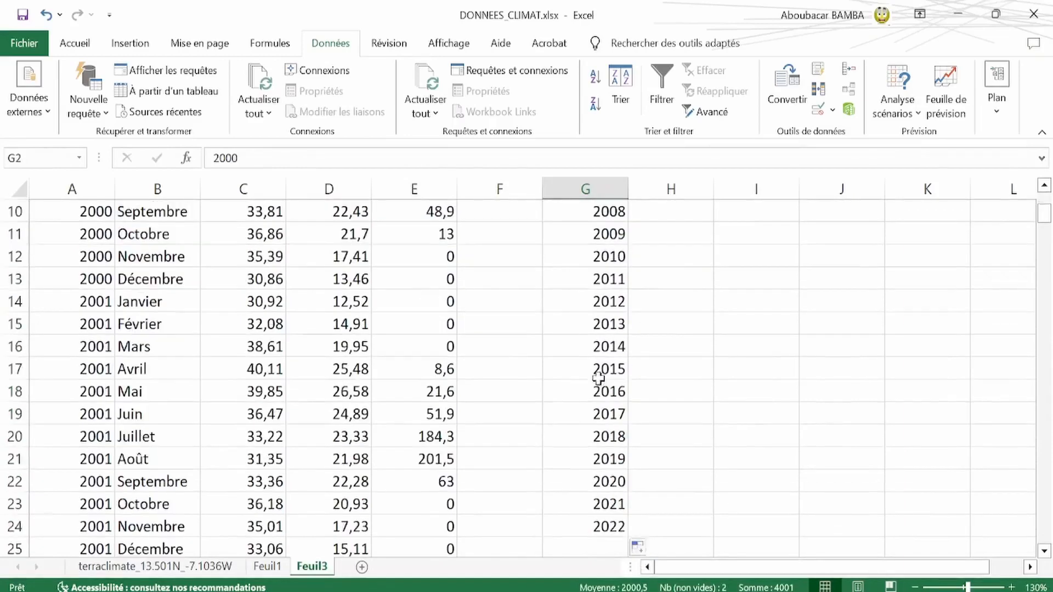
pyautogui.scroll(-4, 598, 378)
pyautogui.scroll(1, 588, 219)
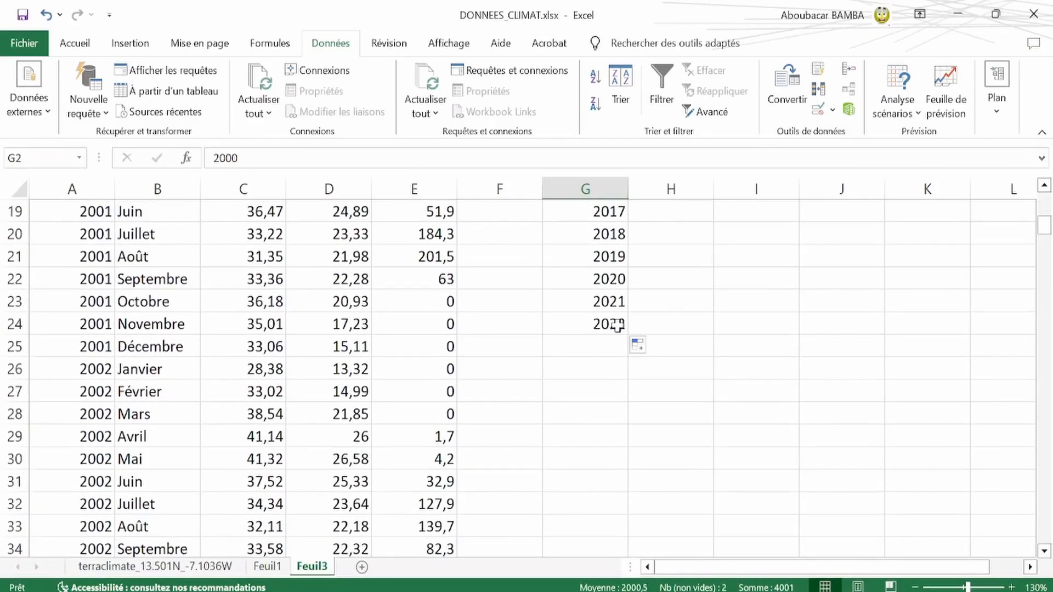
pyautogui.scroll(6, 617, 325)
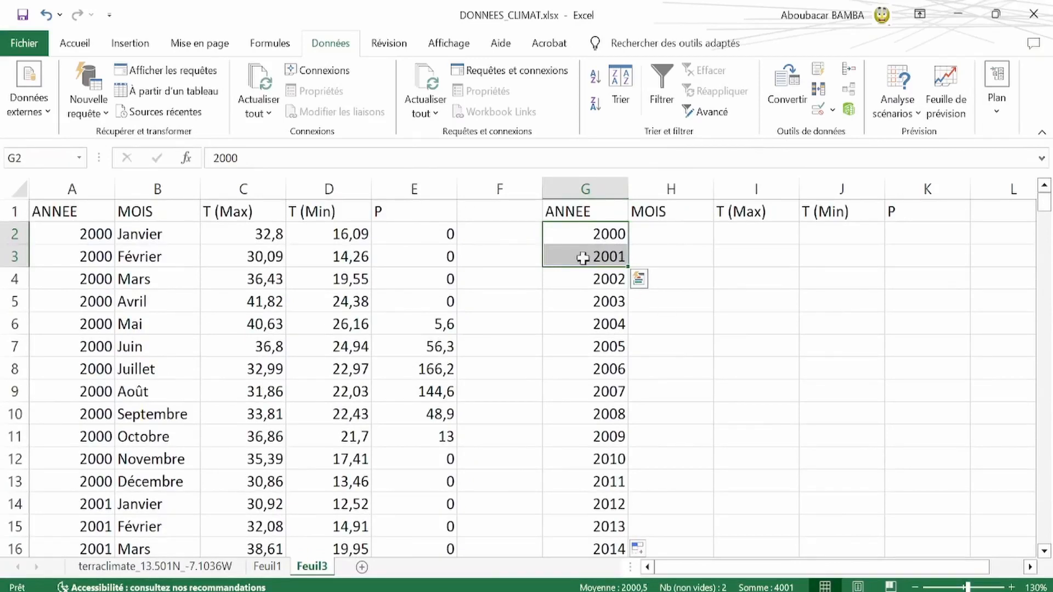
# Delete the MOIS column H from the yearly table
pyautogui.click(680, 189)
pyautogui.rightClick(680, 189)
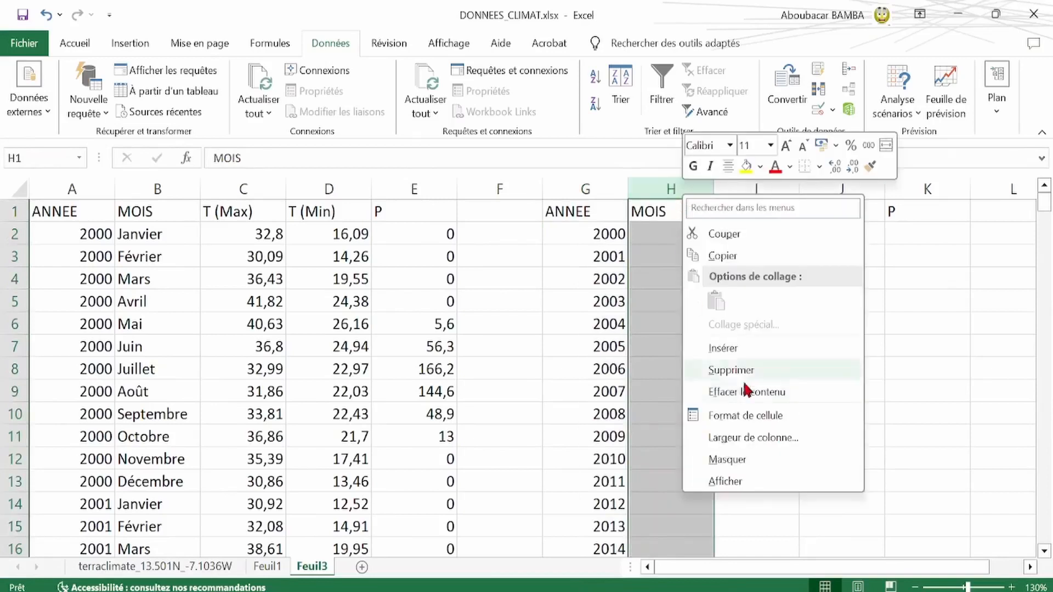
pyautogui.click(744, 369)
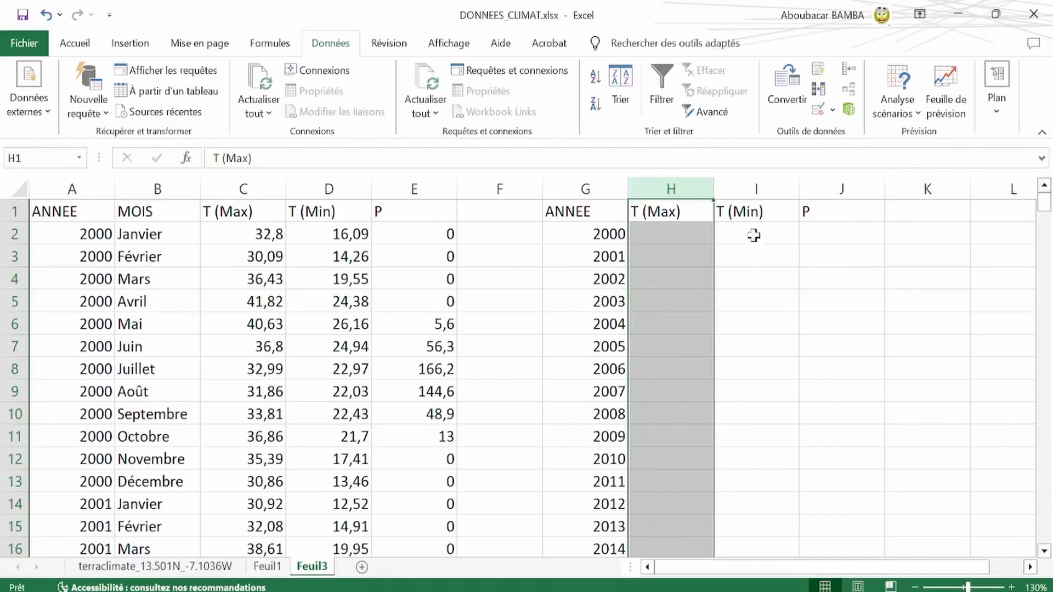
# Compare the twelve monthly T (Max), T (Min) and P values of 2000 with the empty yearly cells H2, I2 and J2
pyautogui.click(755, 235)
pyautogui.doubleClick(816, 233)
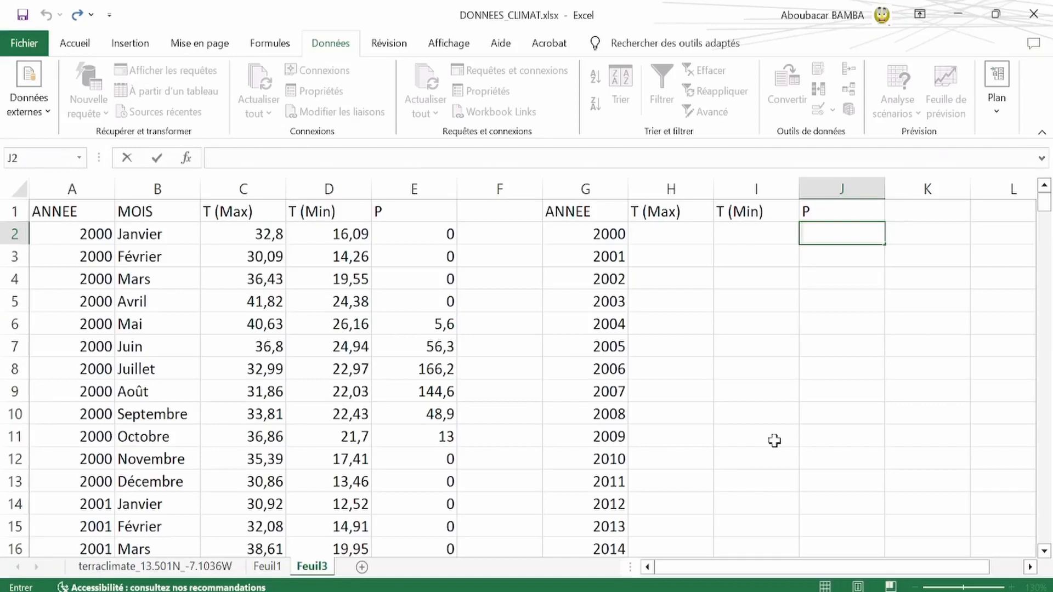
pyautogui.click(670, 233)
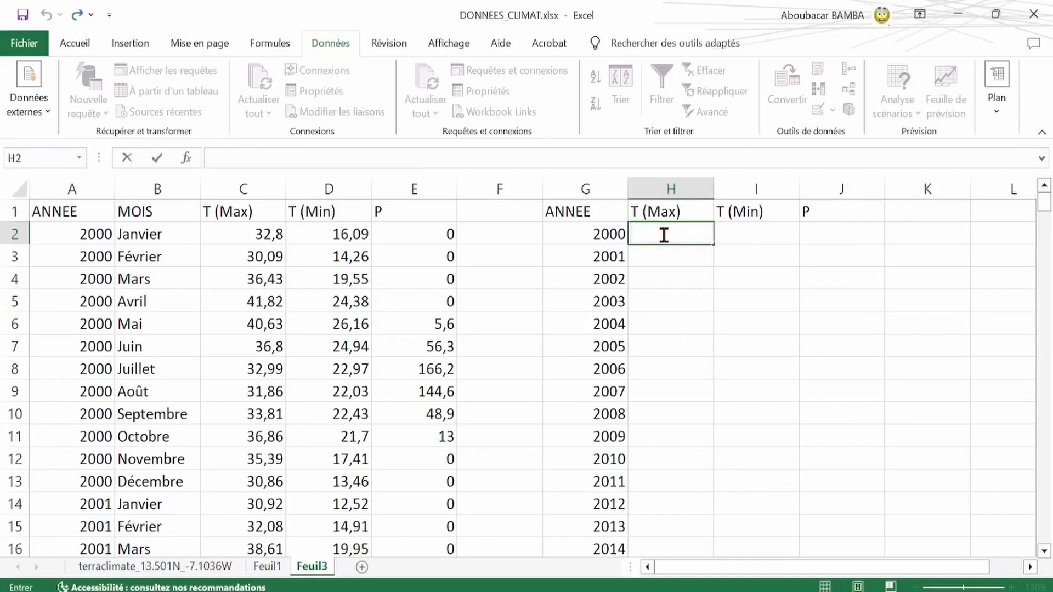
pyautogui.click(735, 231)
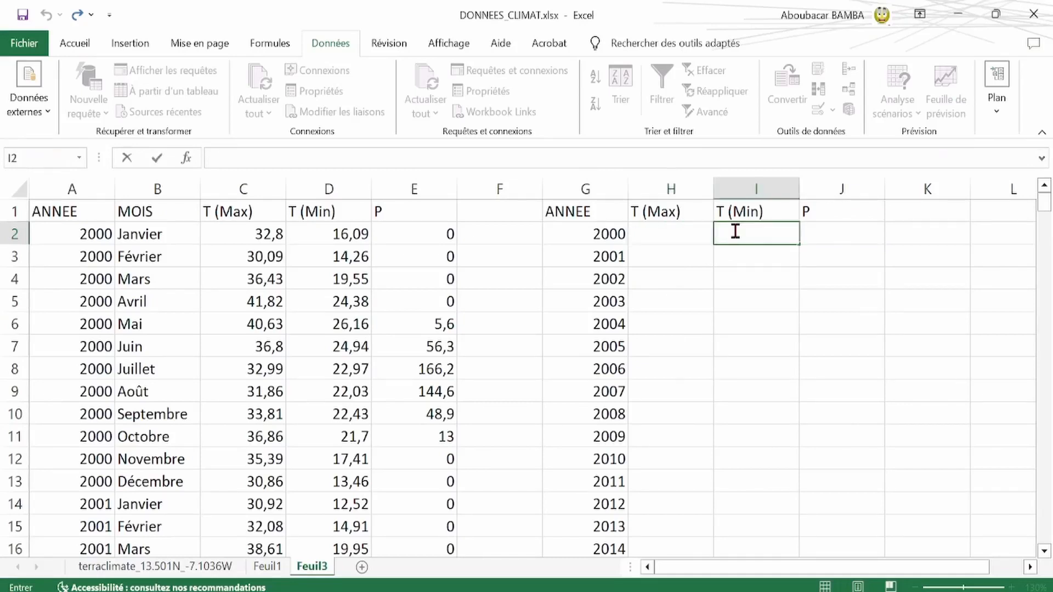
pyautogui.click(856, 232)
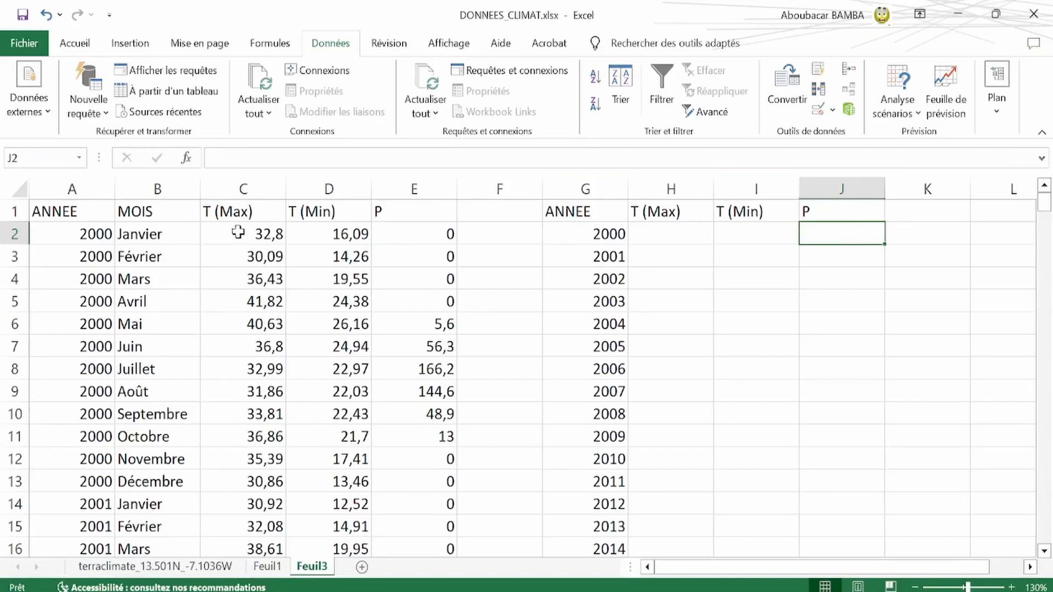
pyautogui.moveTo(237, 233)
pyautogui.mouseDown()
pyautogui.moveTo(234, 466)
pyautogui.moveTo(230, 235)
pyautogui.mouseUp()
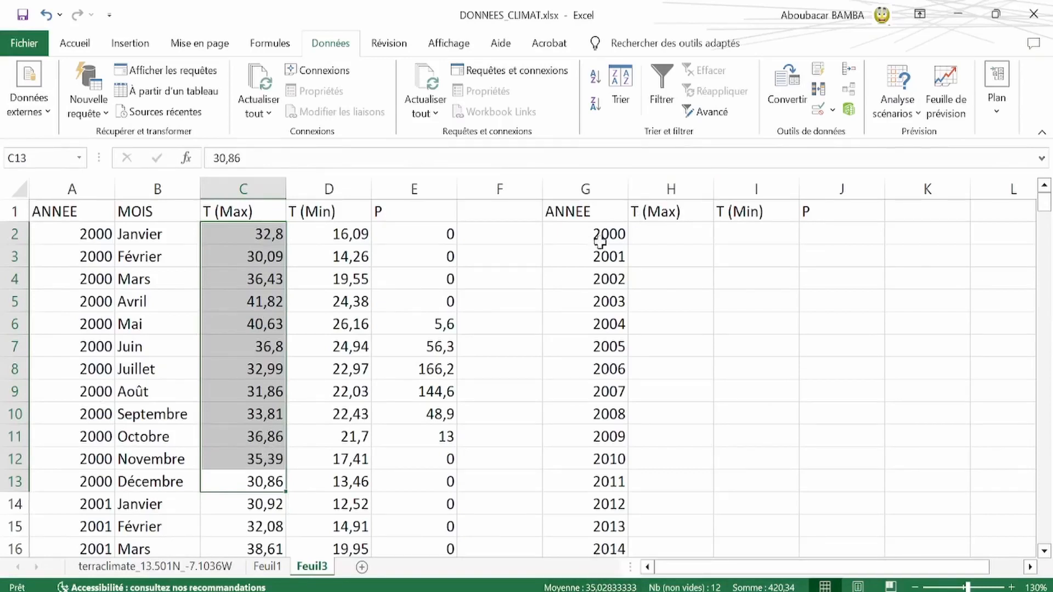
pyautogui.moveTo(328, 234); pyautogui.dragTo(325, 475)
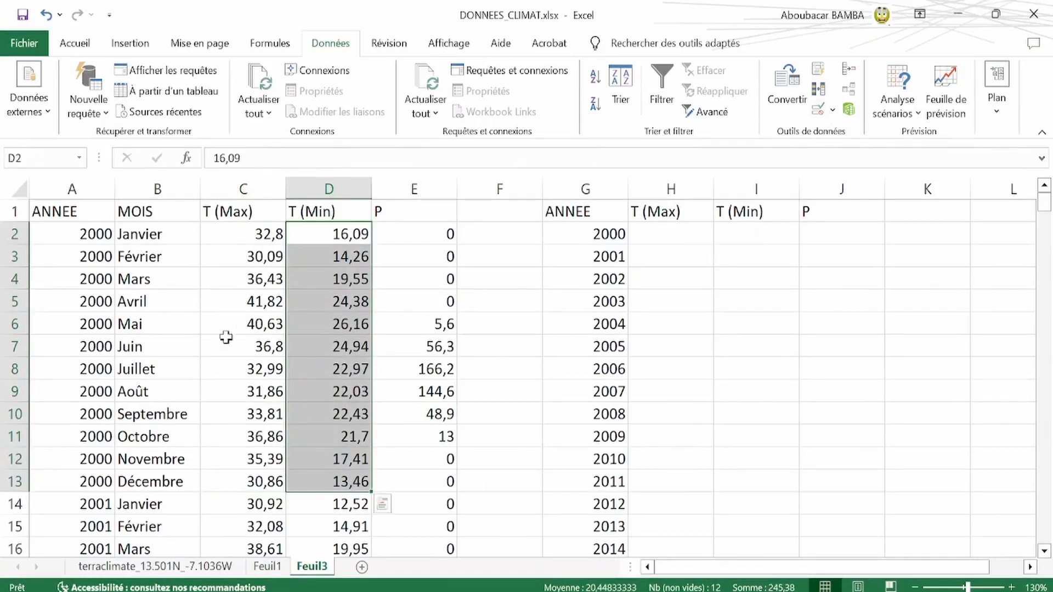
pyautogui.moveTo(426, 236); pyautogui.dragTo(417, 472)
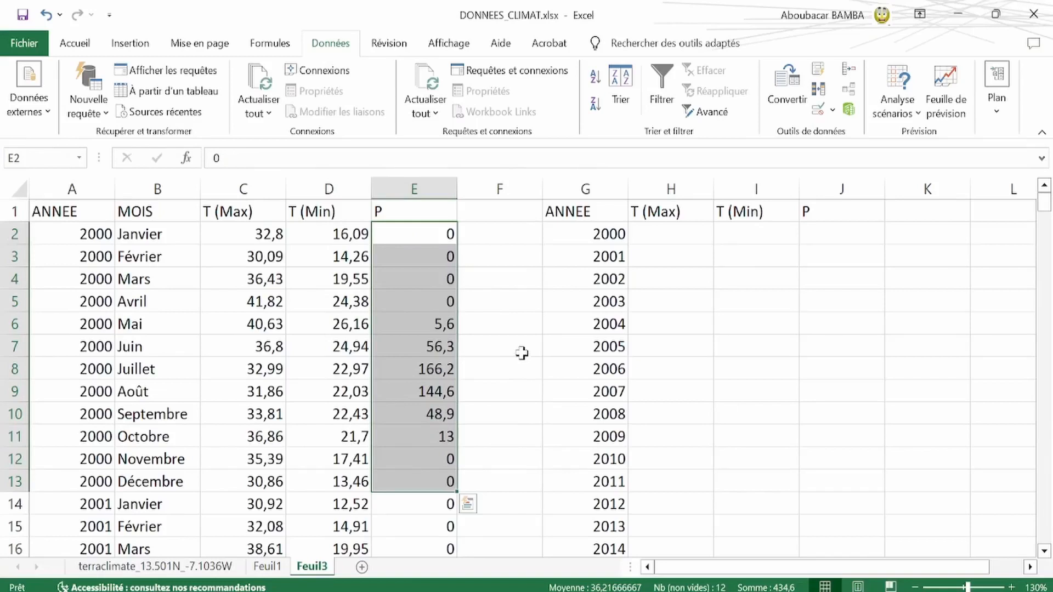
pyautogui.click(655, 234)
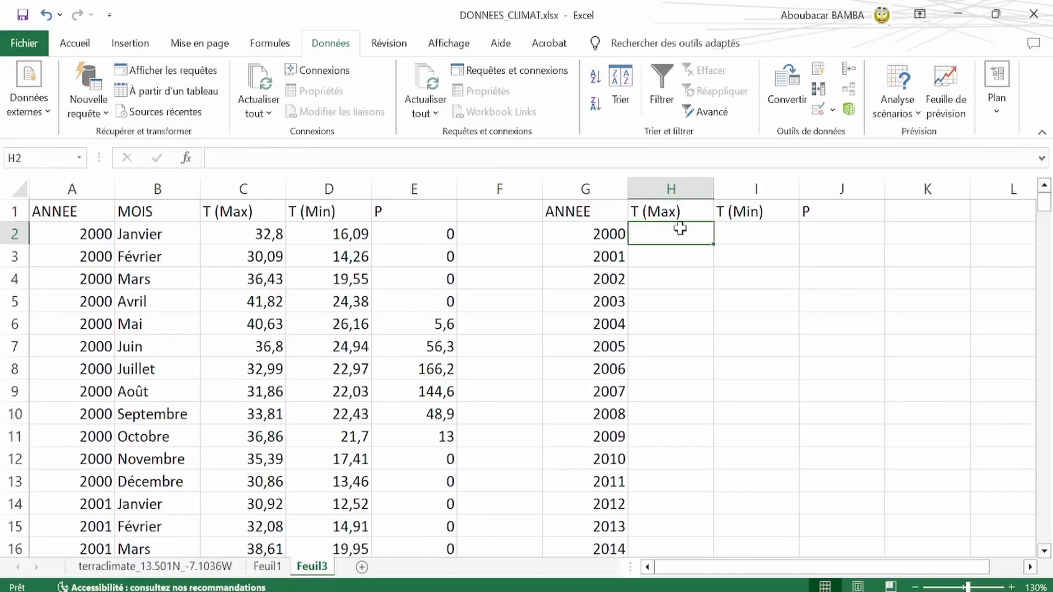
# Begin a MOYENNE.SI formula in H2 under T (Max), using the ANNEE column A:A as the criteria range
pyautogui.write('=')
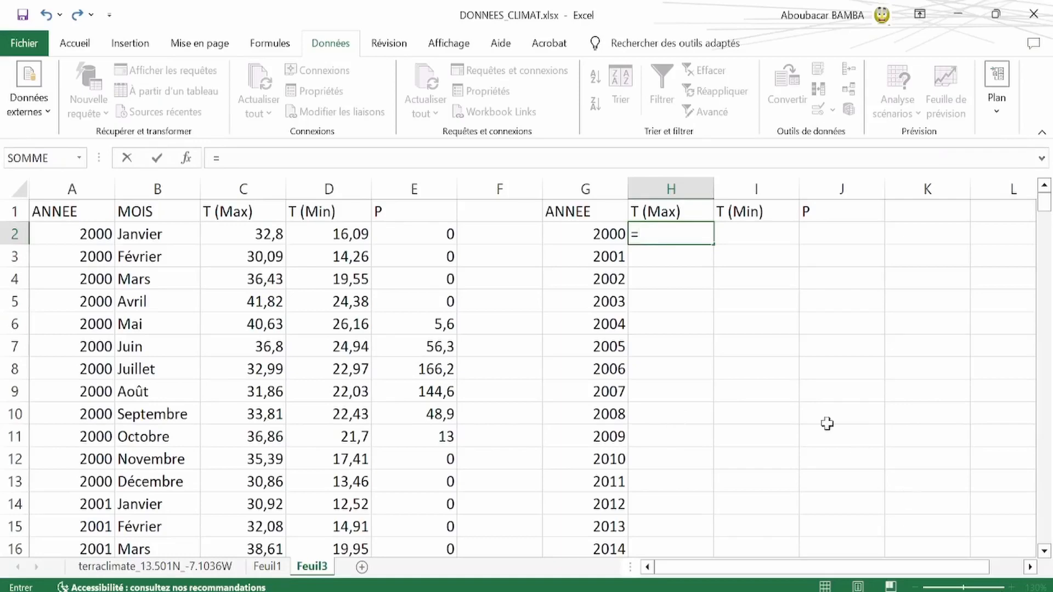
pyautogui.press('Escape')
pyautogui.click(1012, 588)
pyautogui.click(1012, 587)
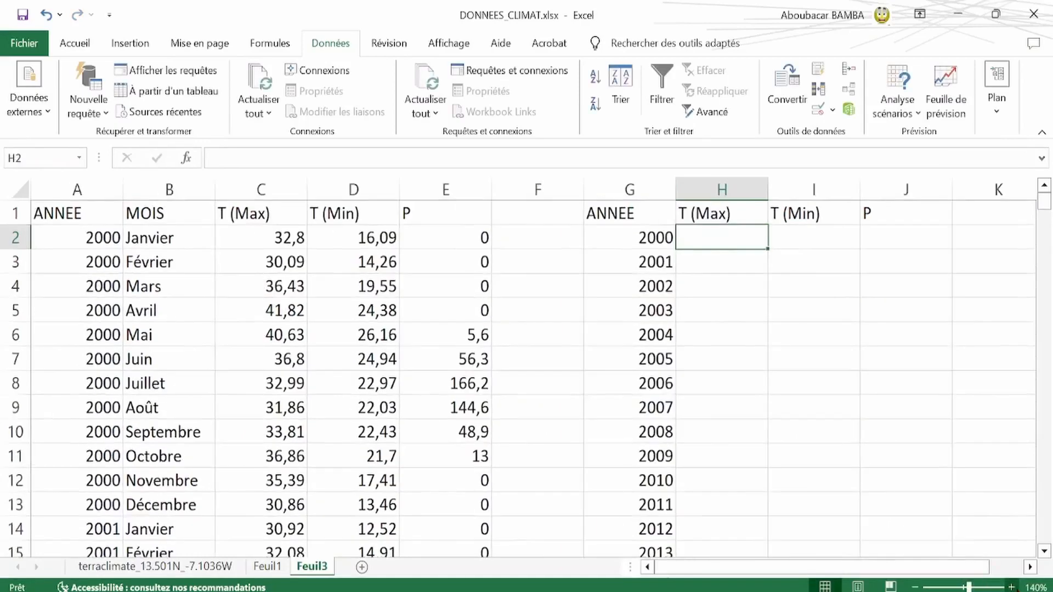
pyautogui.click(1012, 587)
pyautogui.click(1012, 587)
pyautogui.click(1012, 587)
pyautogui.click(1012, 588)
pyautogui.scroll(1, 844, 421)
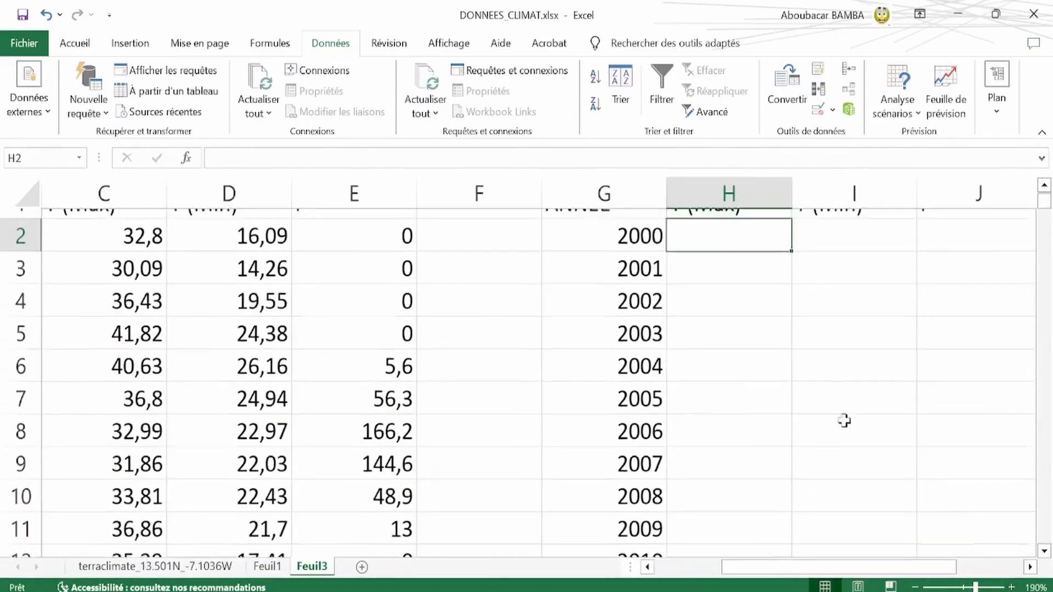
pyautogui.moveTo(806, 570); pyautogui.dragTo(770, 571)
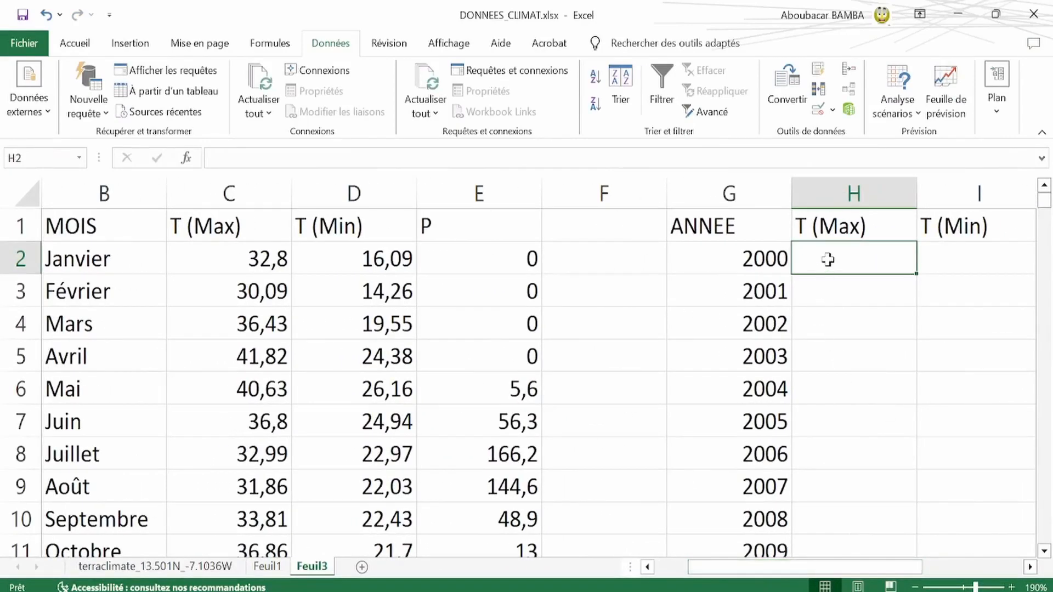
pyautogui.write('=')
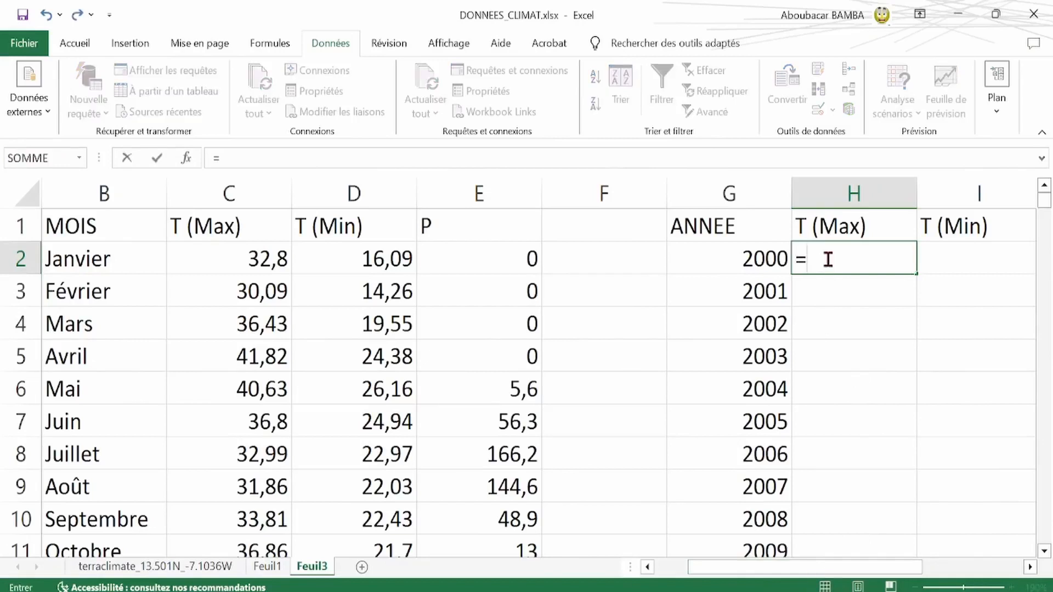
pyautogui.write('moye')
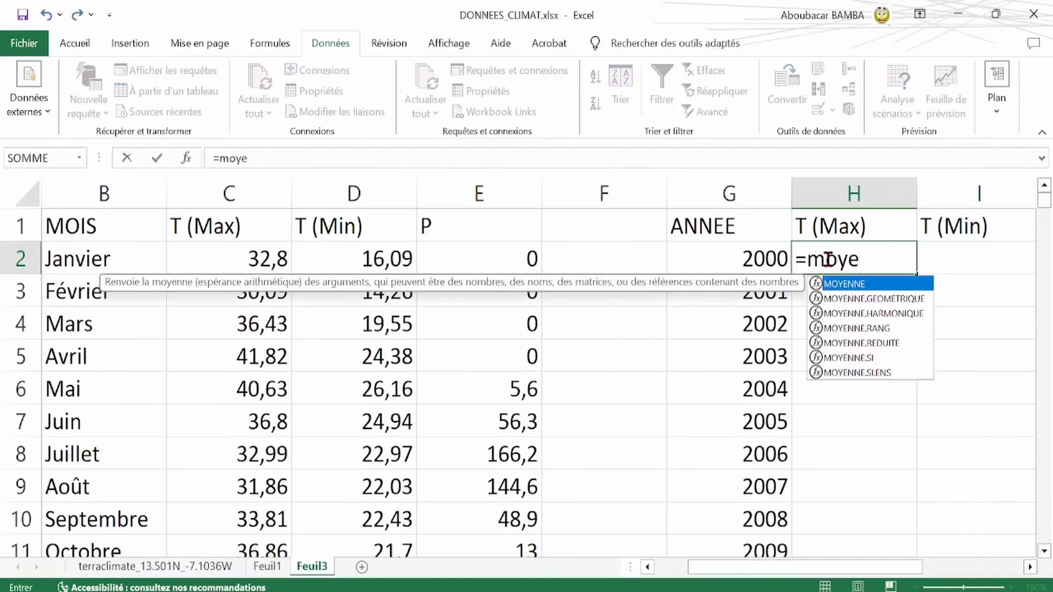
pyautogui.click(854, 359)
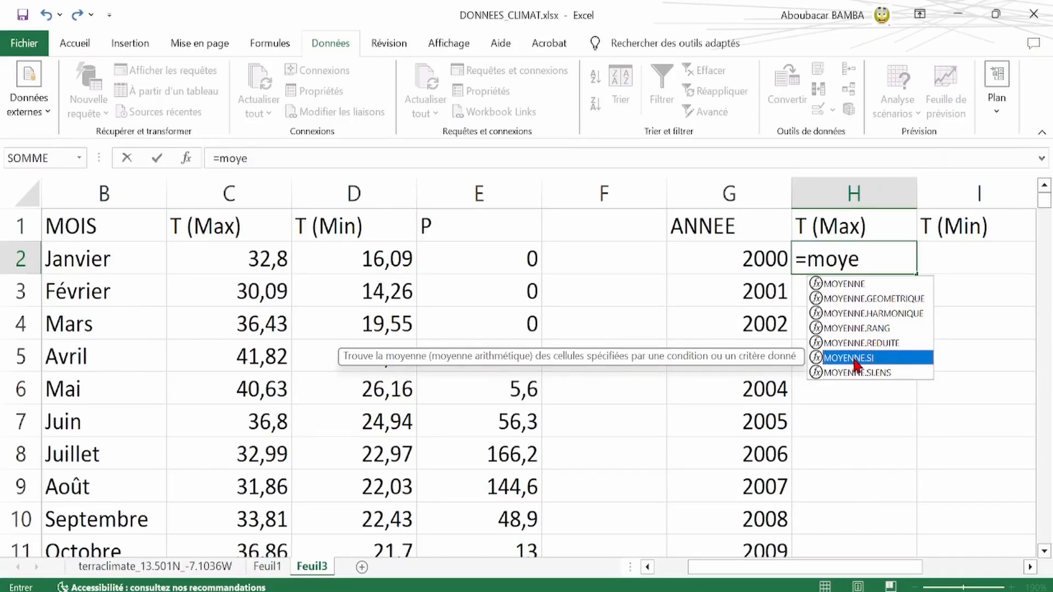
pyautogui.doubleClick(855, 358)
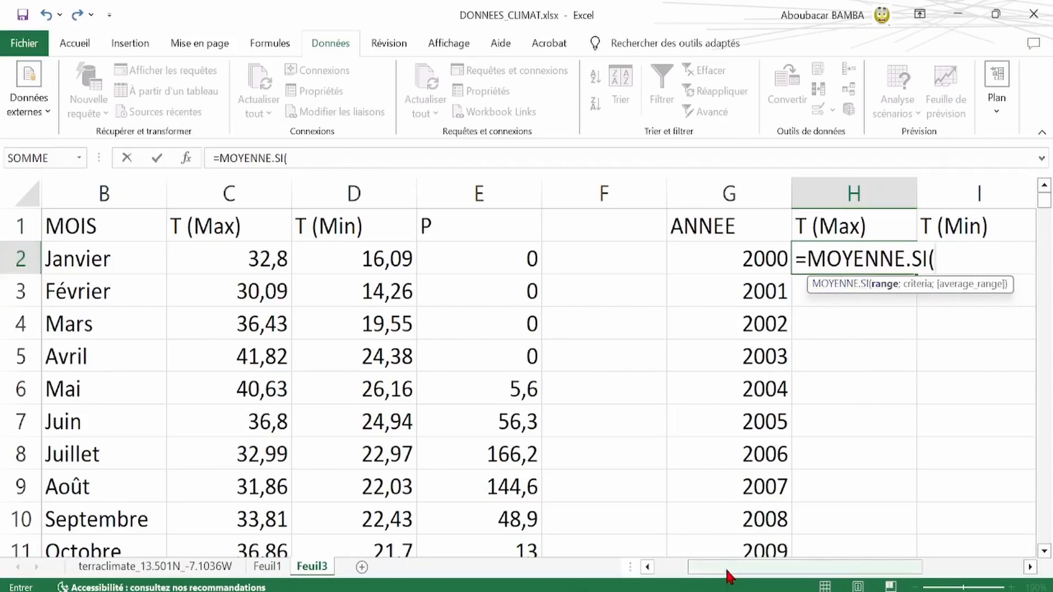
pyautogui.moveTo(728, 576); pyautogui.dragTo(693, 574)
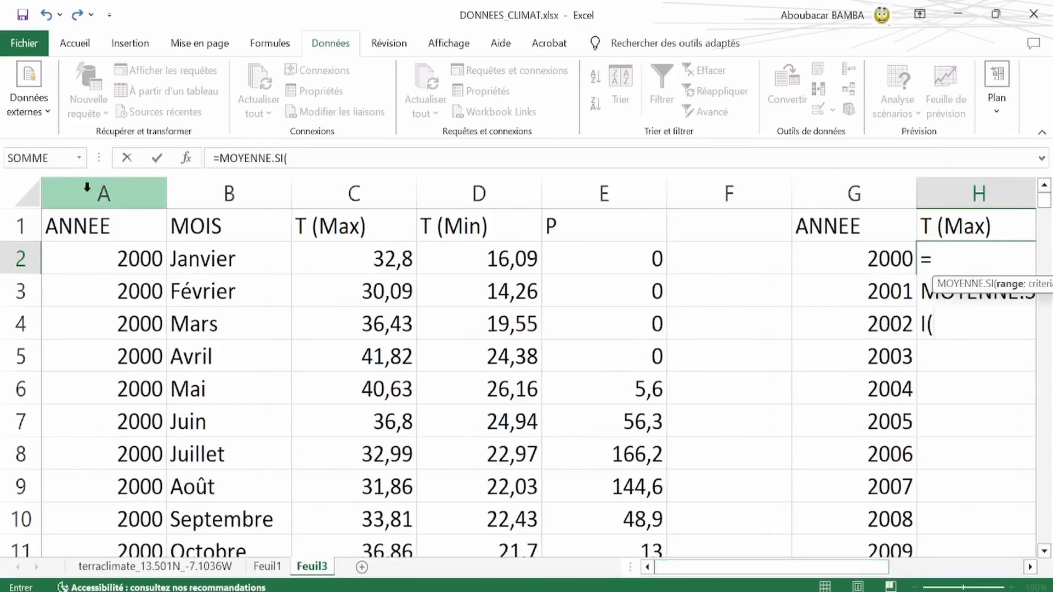
pyautogui.click(126, 193)
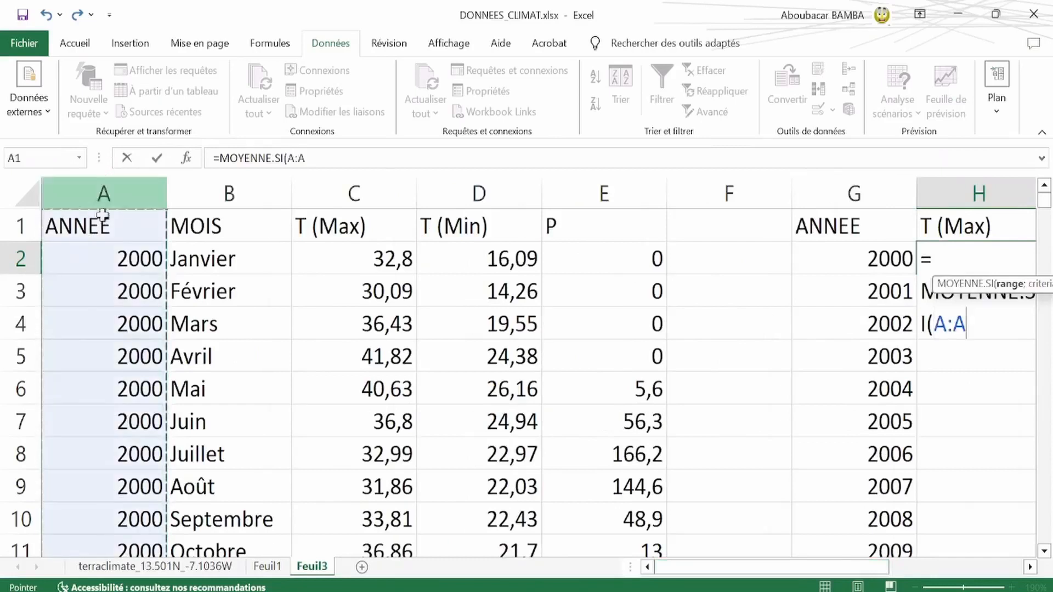
# Complete the H2 formula with G2 as the criterion and C:C as the average range, giving =MOYENNE.SI(A:A;G2;C:C)
pyautogui.moveTo(785, 573); pyautogui.dragTo(858, 564)
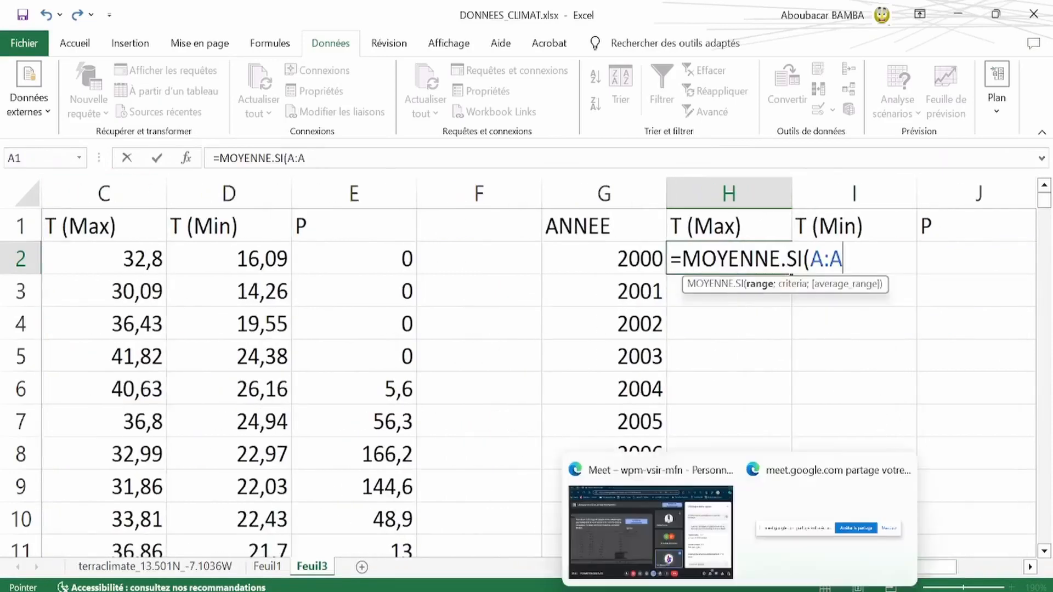
pyautogui.write(';')
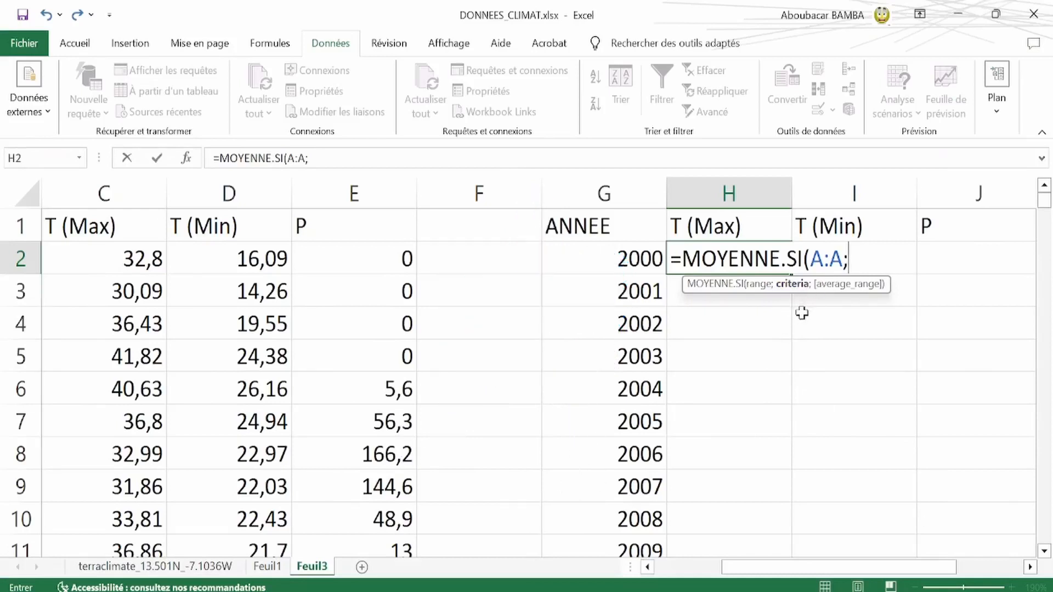
pyautogui.click(619, 257)
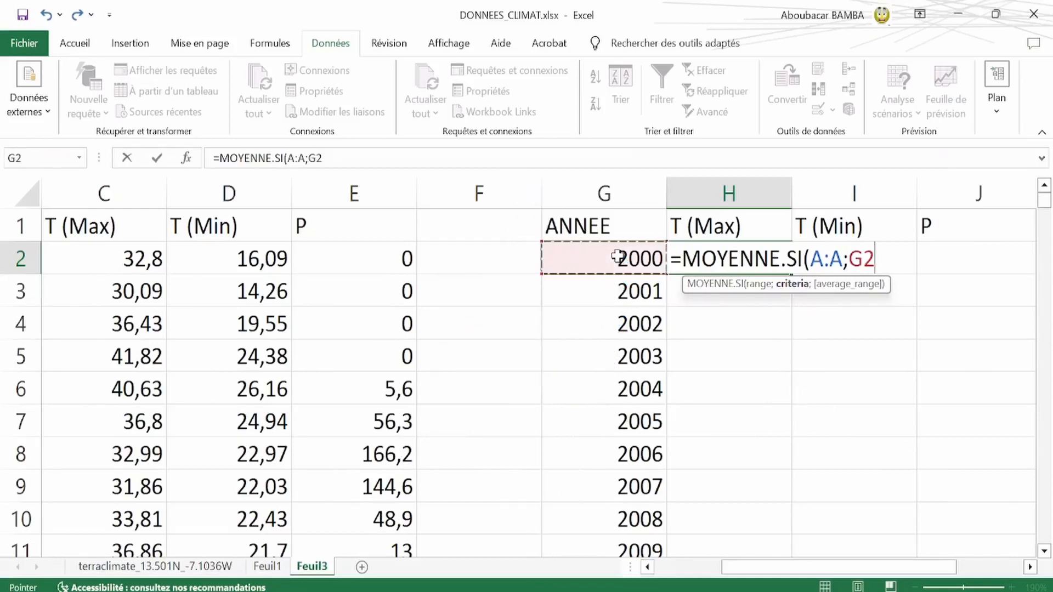
pyautogui.write(';')
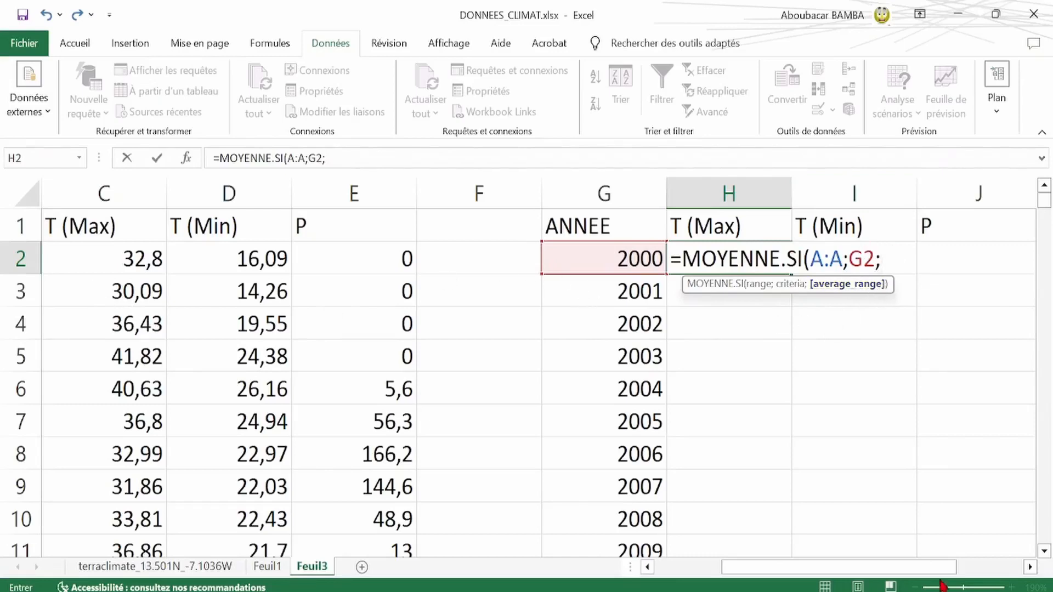
pyautogui.moveTo(942, 568); pyautogui.dragTo(878, 567)
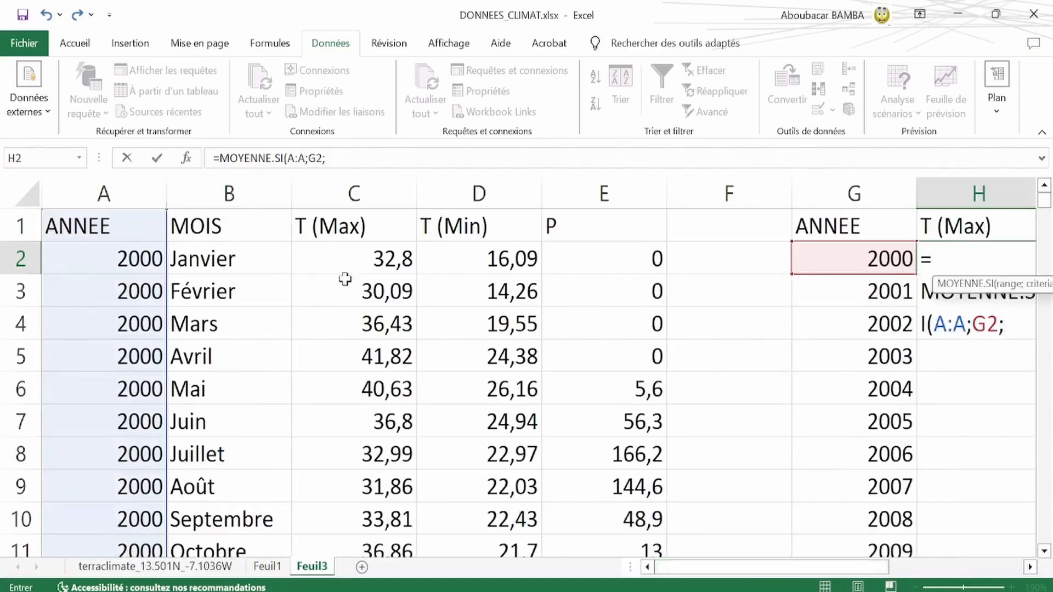
pyautogui.click(354, 193)
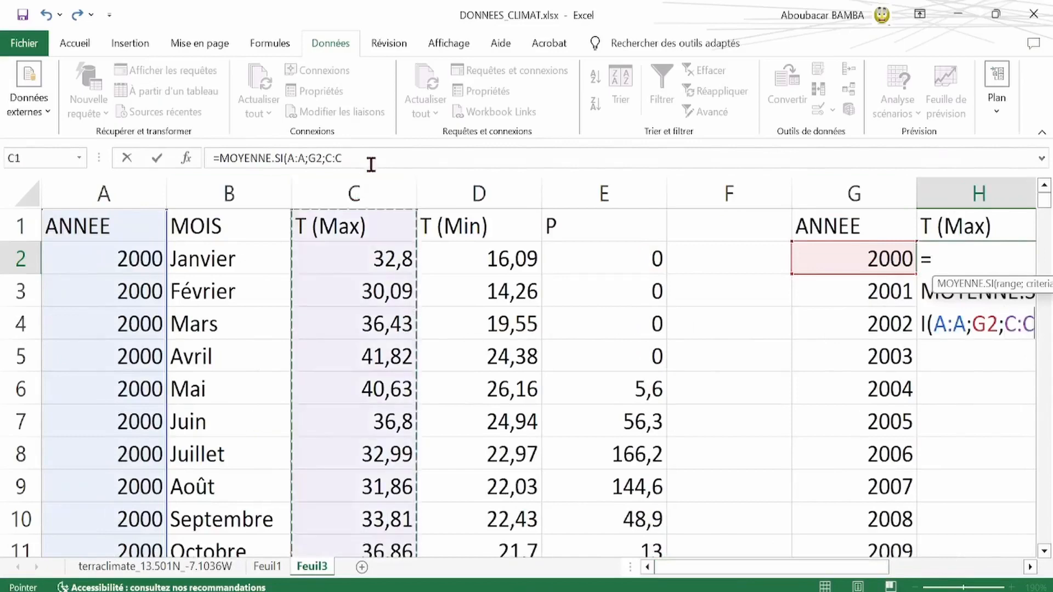
pyautogui.moveTo(880, 567); pyautogui.dragTo(959, 571)
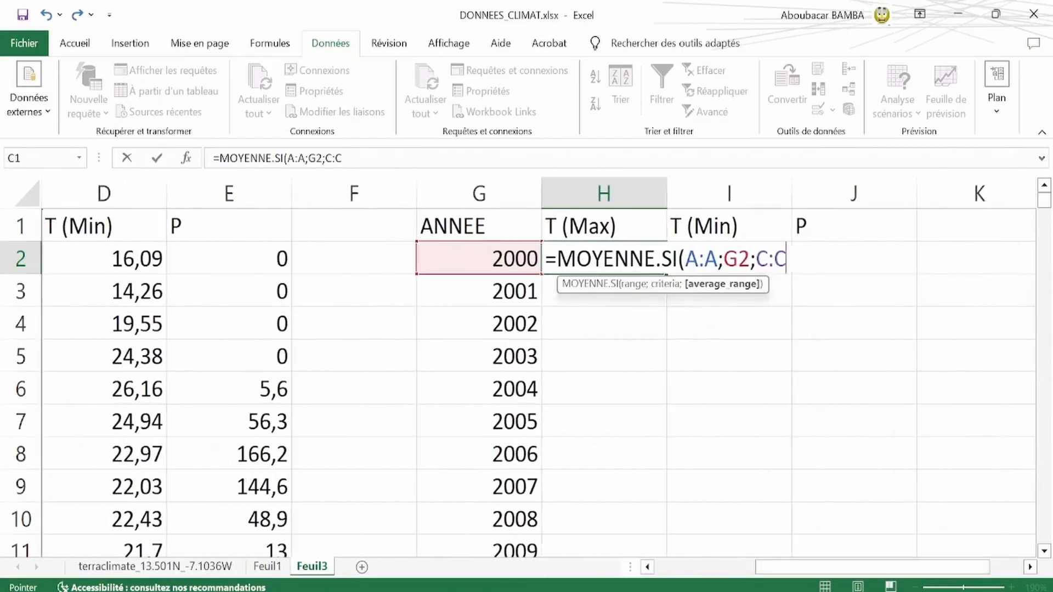
pyautogui.write(')')
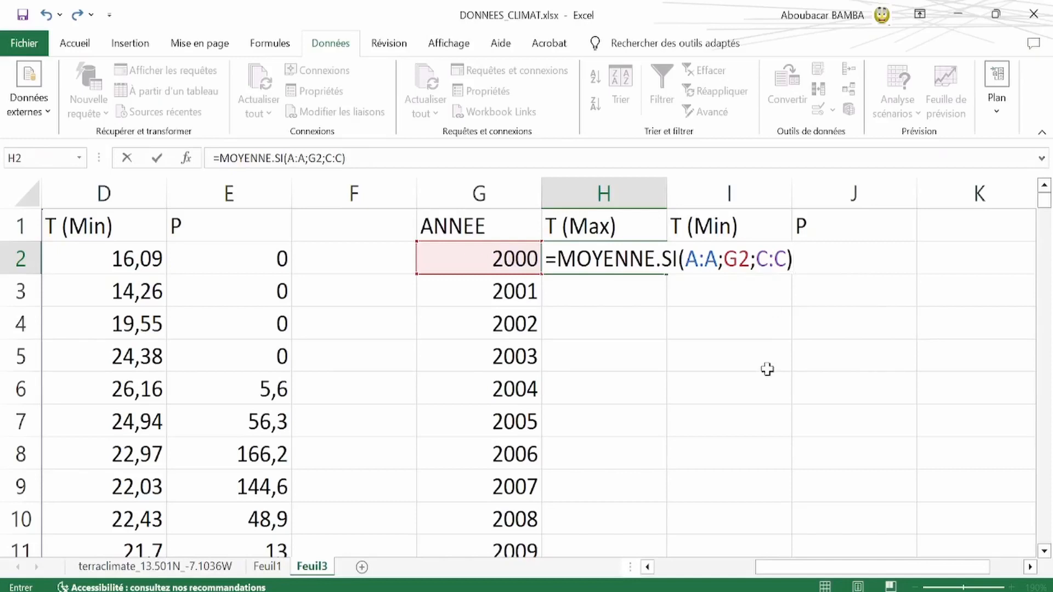
pyautogui.press('Return')
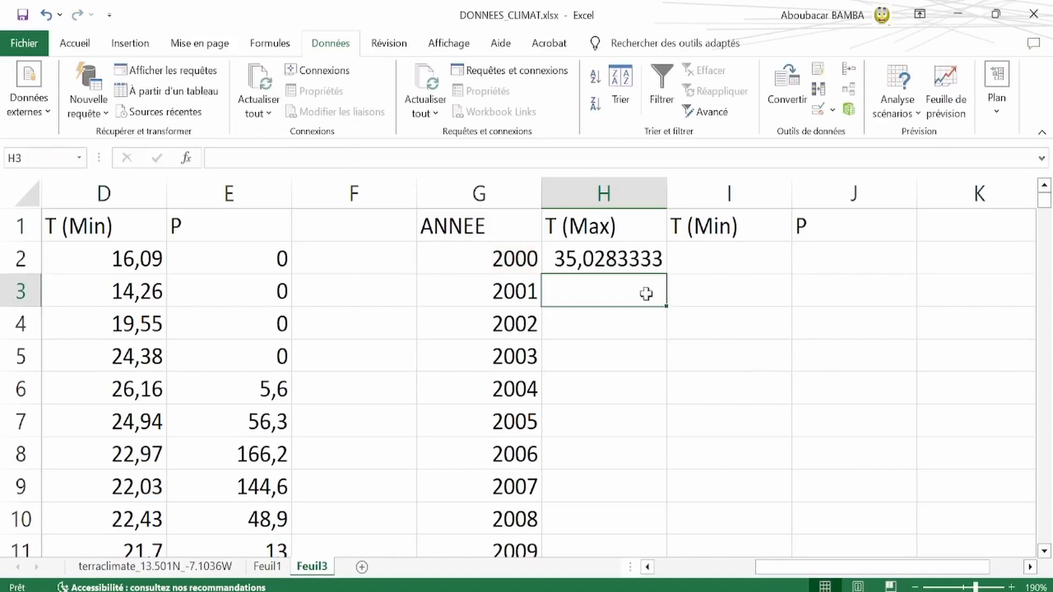
# Fill the H2 average formula down the yearly T (Max) column for every year in column G
pyautogui.click(614, 261)
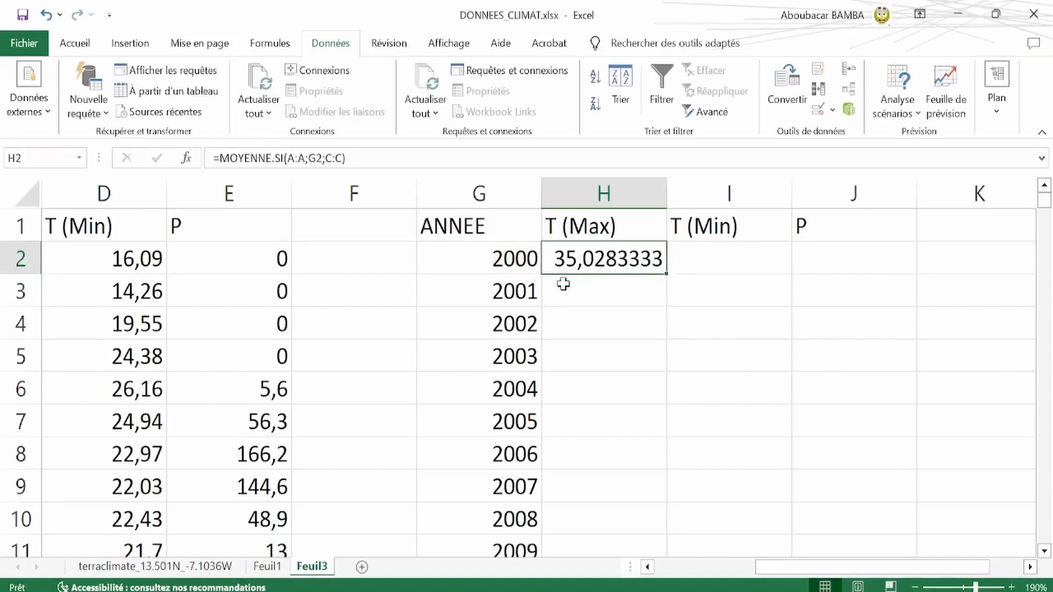
pyautogui.doubleClick(667, 272)
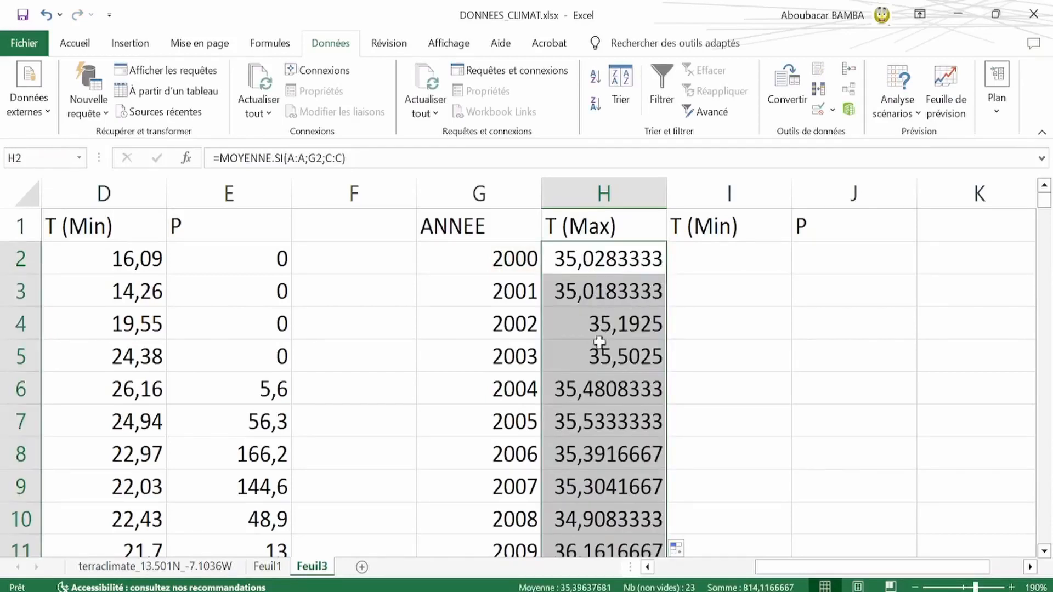
pyautogui.moveTo(797, 571); pyautogui.dragTo(713, 570)
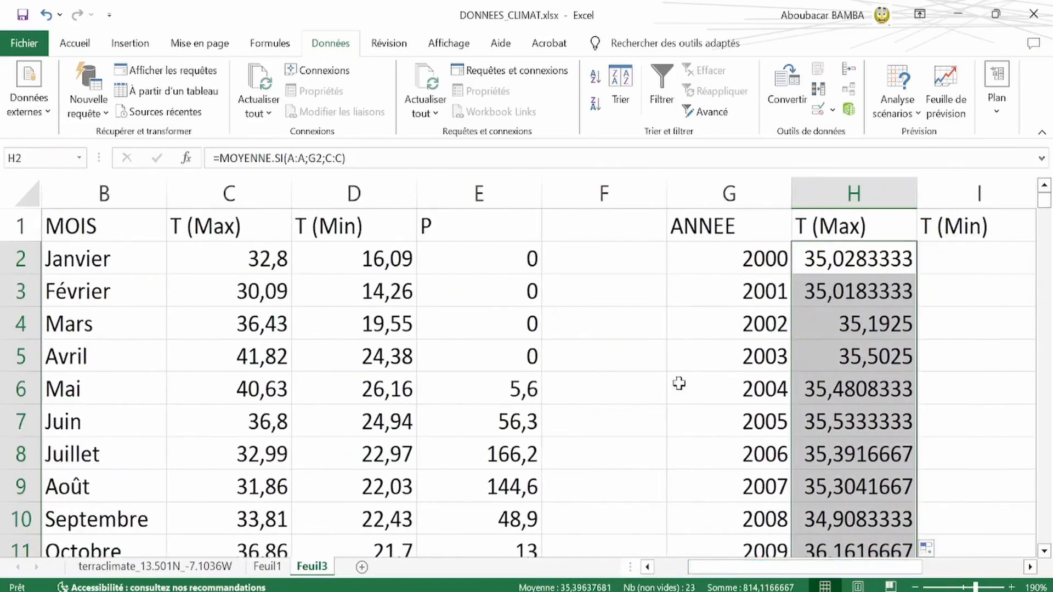
pyautogui.moveTo(768, 571); pyautogui.dragTo(686, 576)
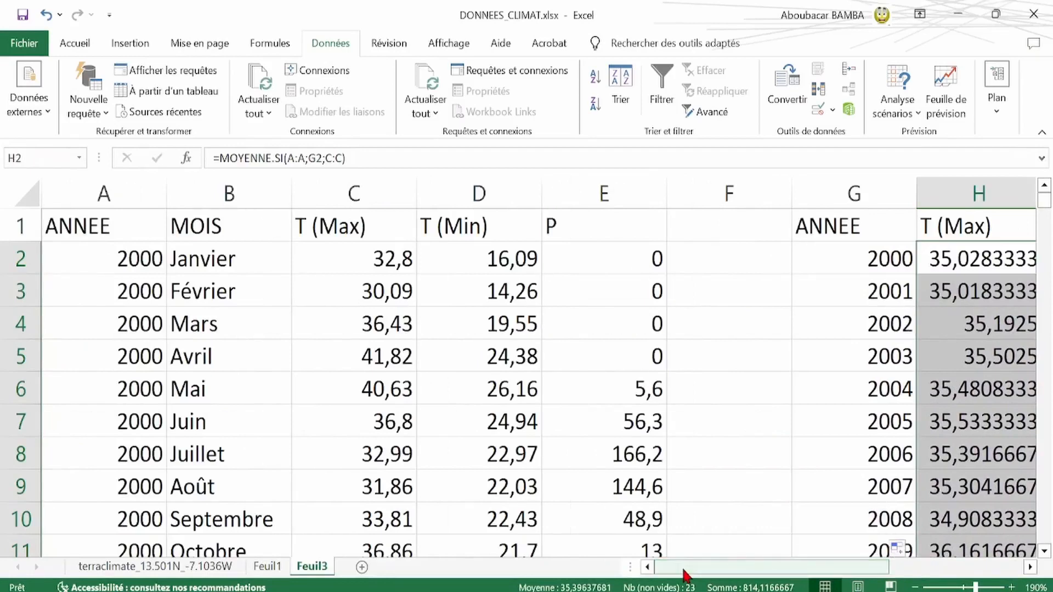
pyautogui.moveTo(686, 576); pyautogui.dragTo(787, 573)
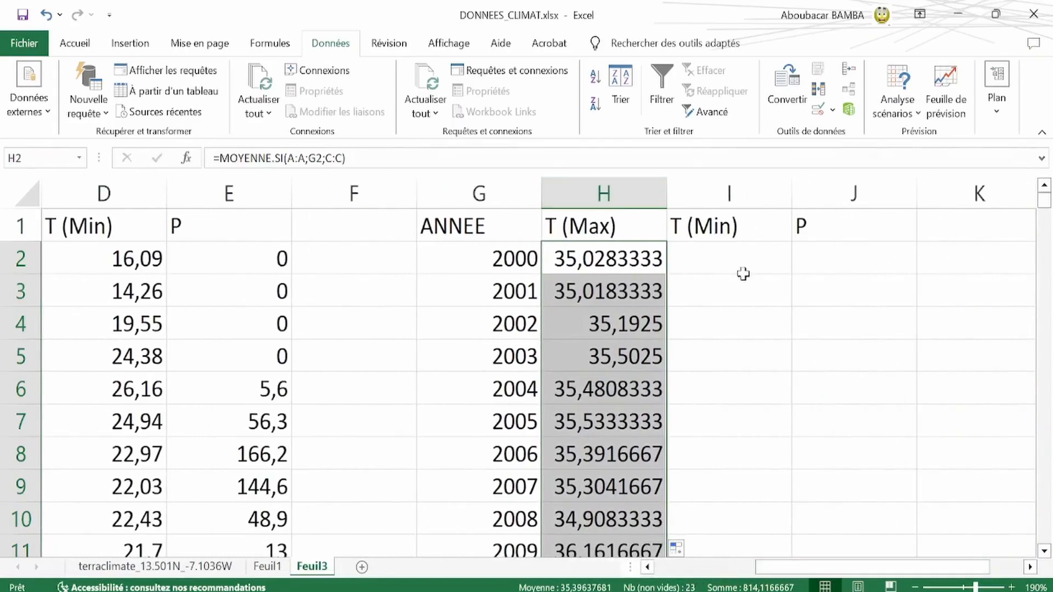
# Begin a MOYENNE.SI formula in I2 under T (Min), using the ANNEE column A:A as the criteria range
pyautogui.scroll(-3, 851, 395)
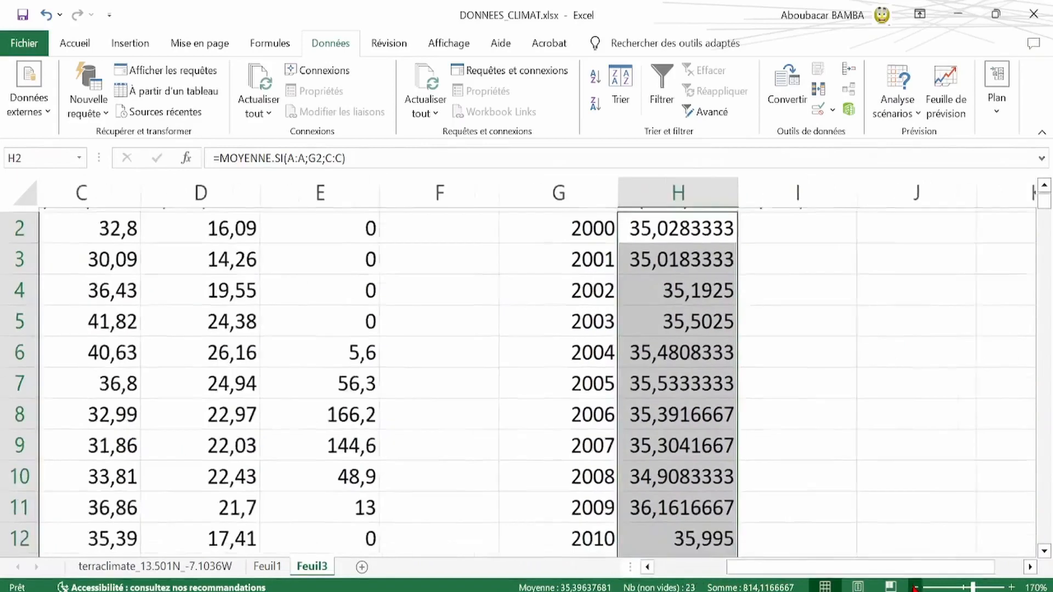
pyautogui.scroll(1, 784, 304)
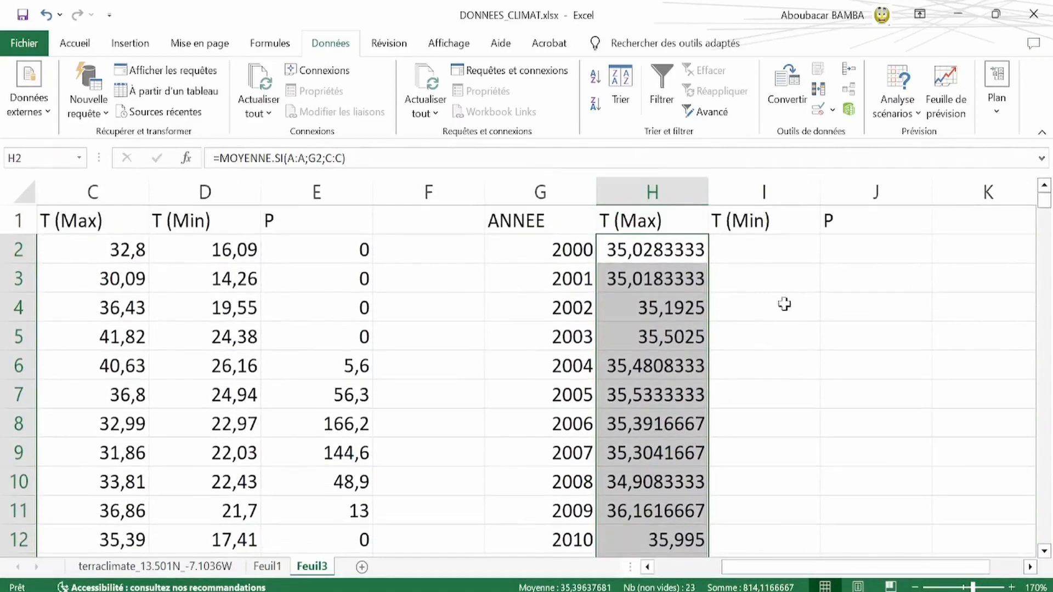
pyautogui.click(758, 250)
pyautogui.write('=')
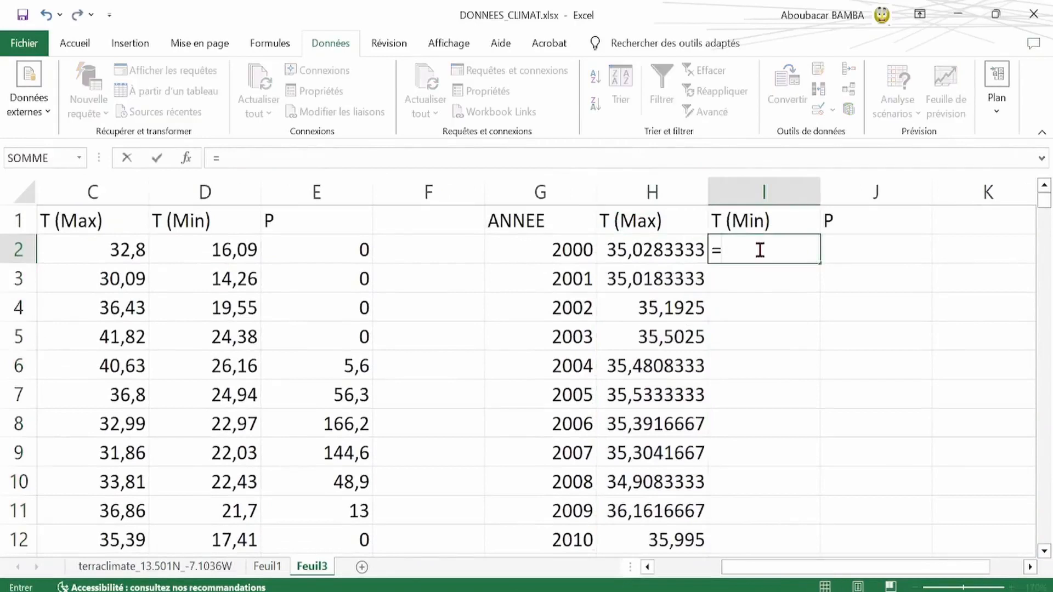
pyautogui.write('moy')
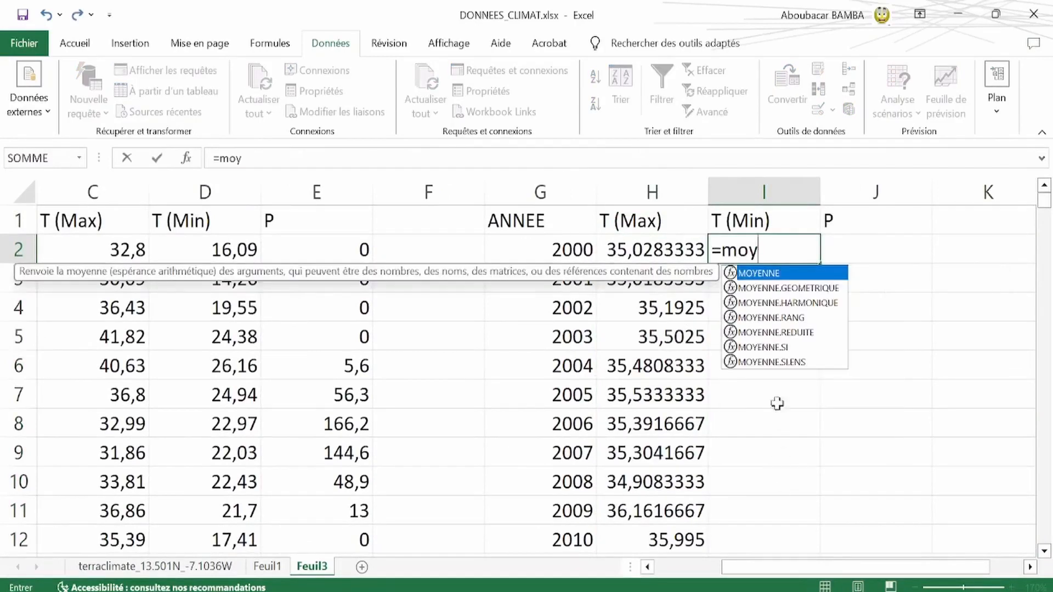
pyautogui.doubleClick(771, 348)
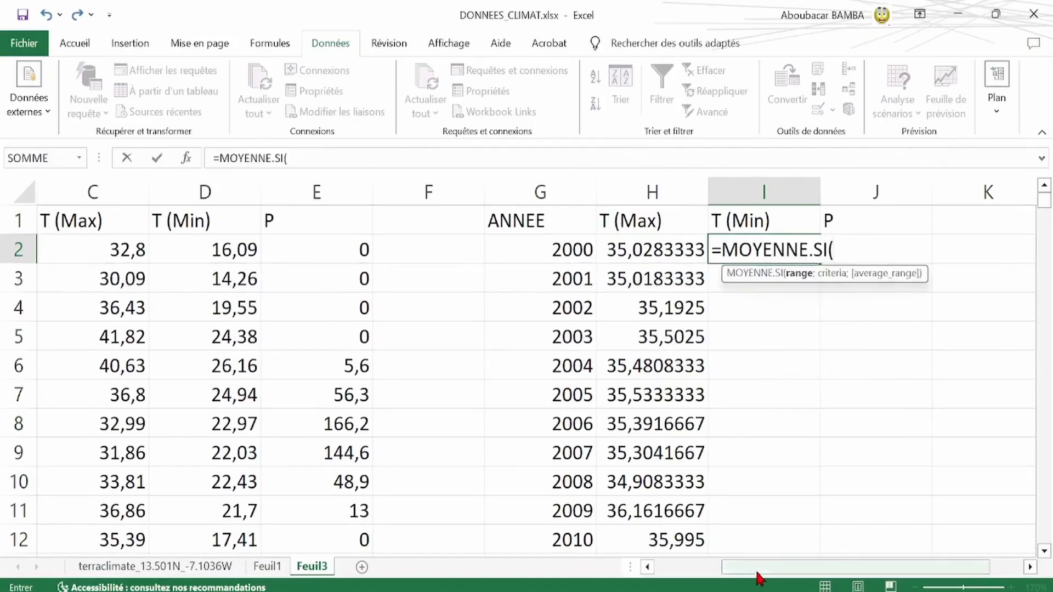
pyautogui.moveTo(749, 568); pyautogui.dragTo(681, 568)
pyautogui.click(70, 192)
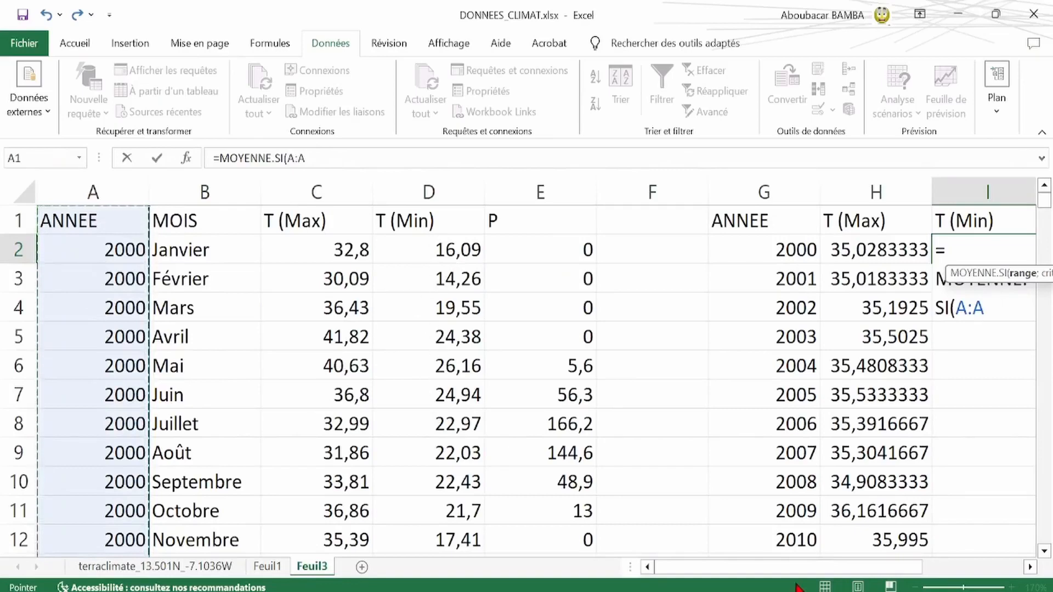
# Set G2 as the criterion of the MOYENNE.SI formula in I2
pyautogui.moveTo(830, 573); pyautogui.dragTo(931, 573)
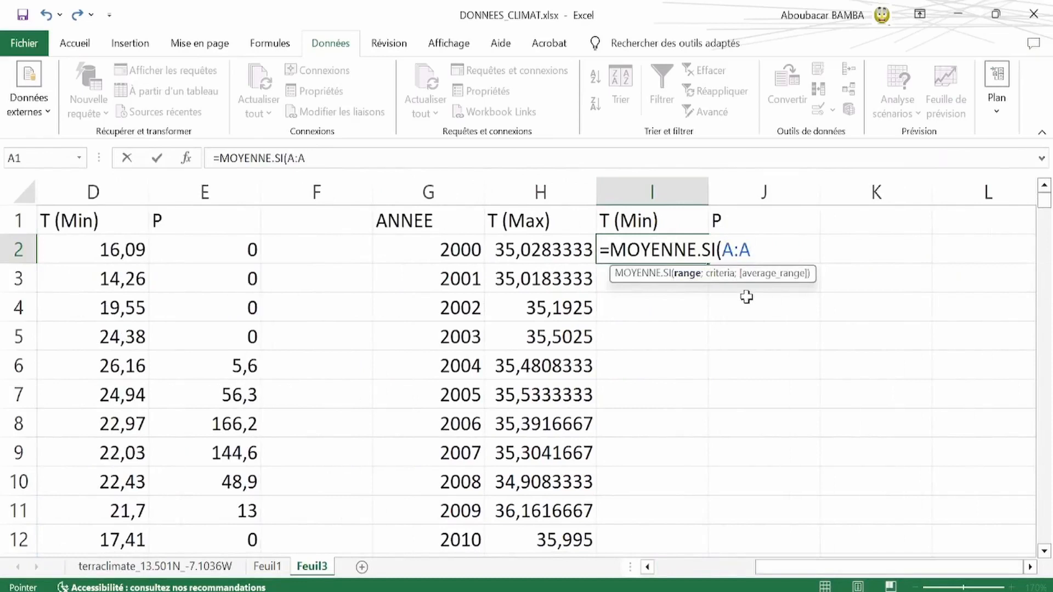
pyautogui.write(';')
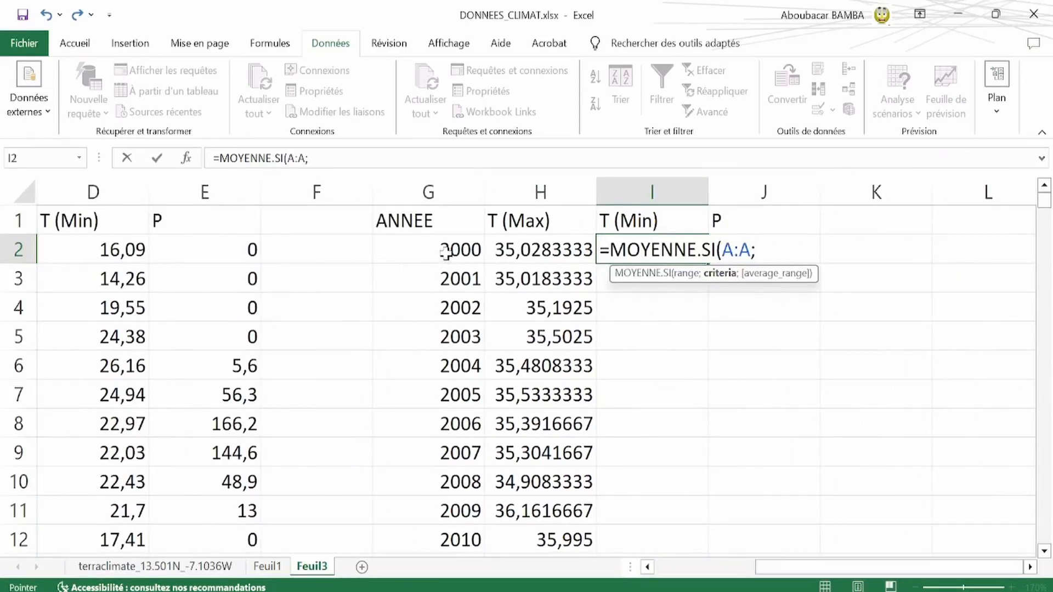
pyautogui.click(447, 251)
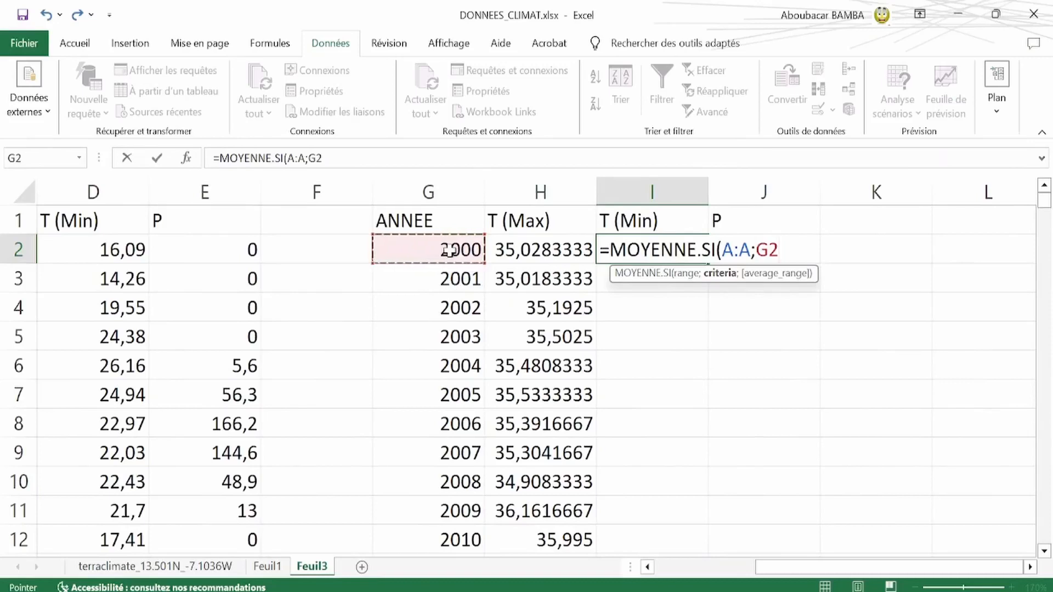
pyautogui.write(';')
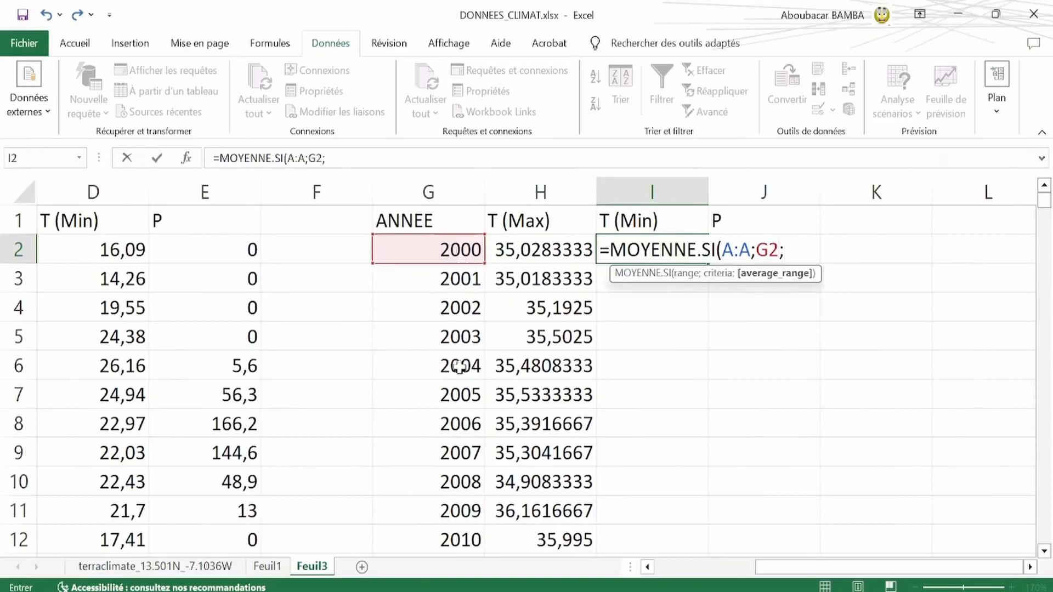
# Finish the I2 formula with D:D as the average range and fill it down the yearly T (Min) column
pyautogui.moveTo(807, 568); pyautogui.dragTo(756, 577)
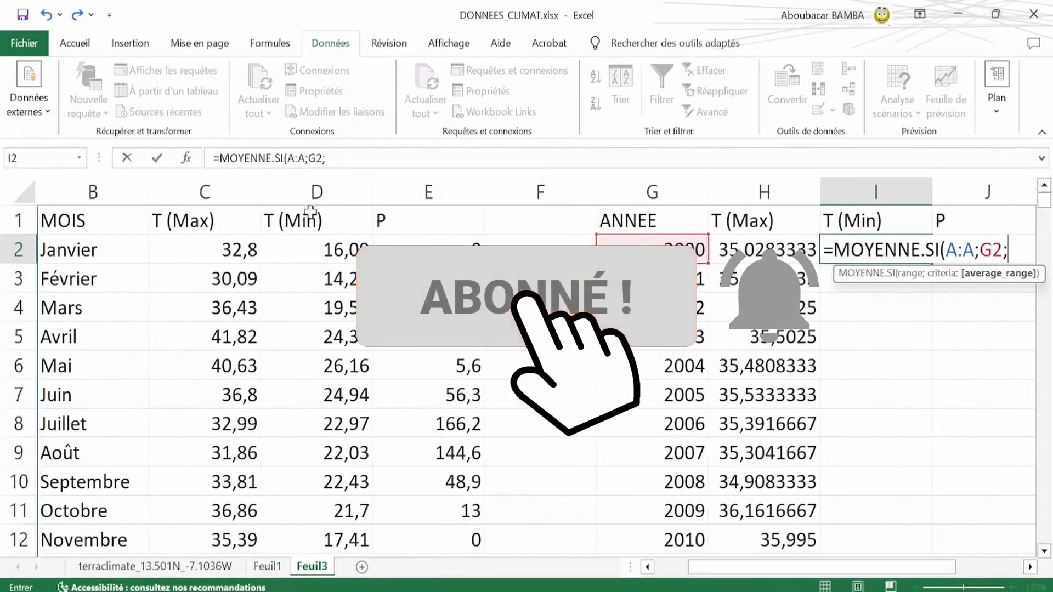
pyautogui.click(317, 192)
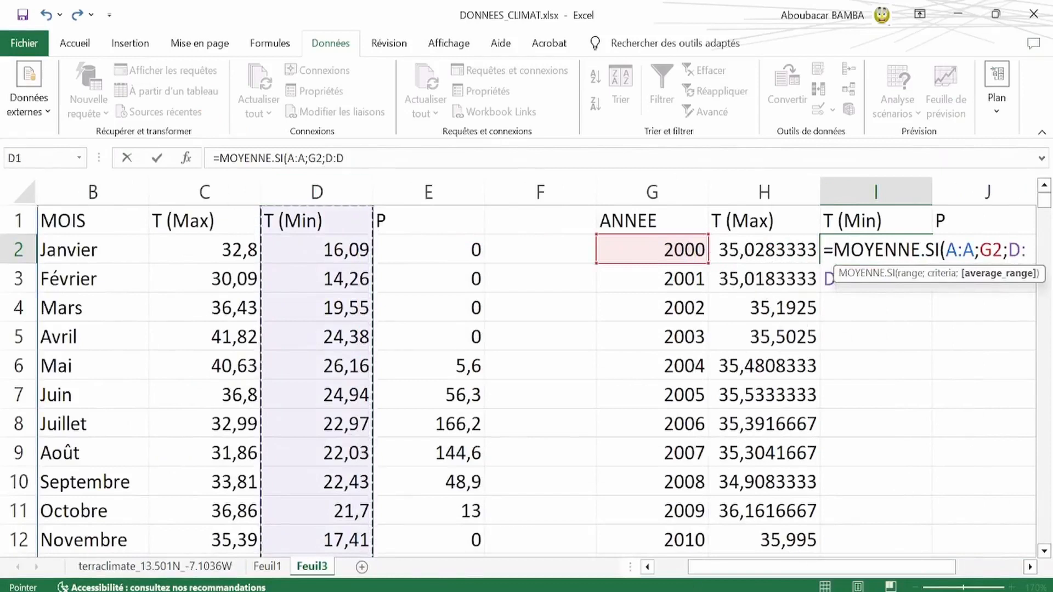
pyautogui.write(')')
pyautogui.moveTo(940, 564); pyautogui.dragTo(974, 562)
pyautogui.press('Return')
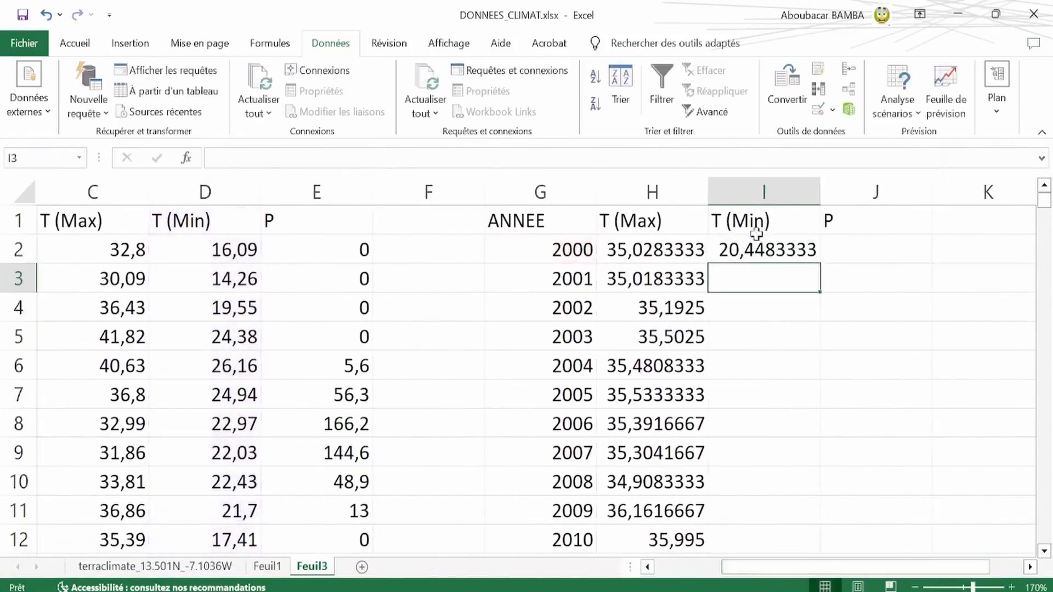
pyautogui.click(804, 248)
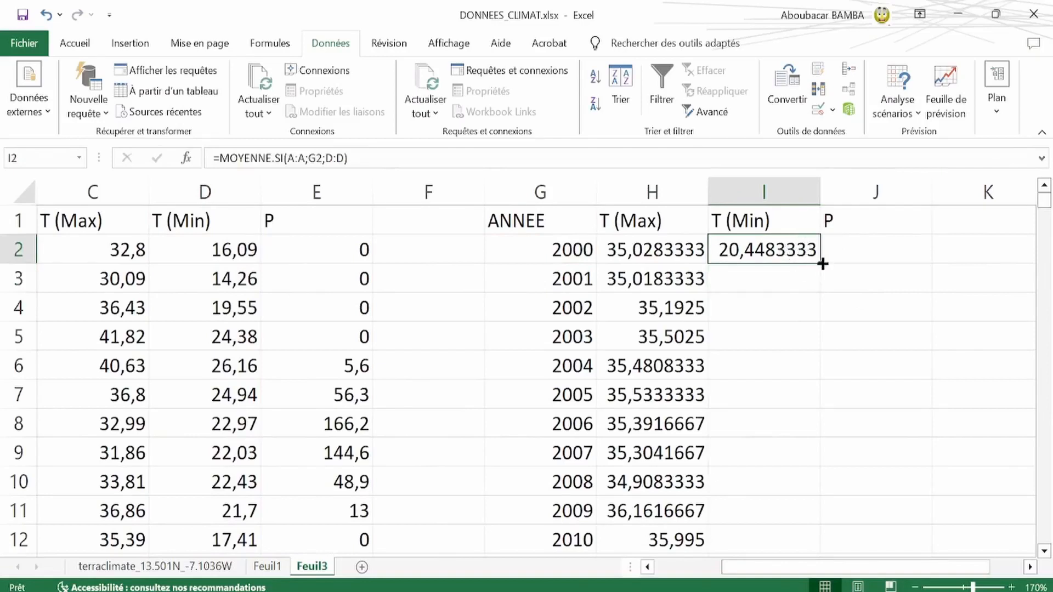
pyautogui.doubleClick(822, 264)
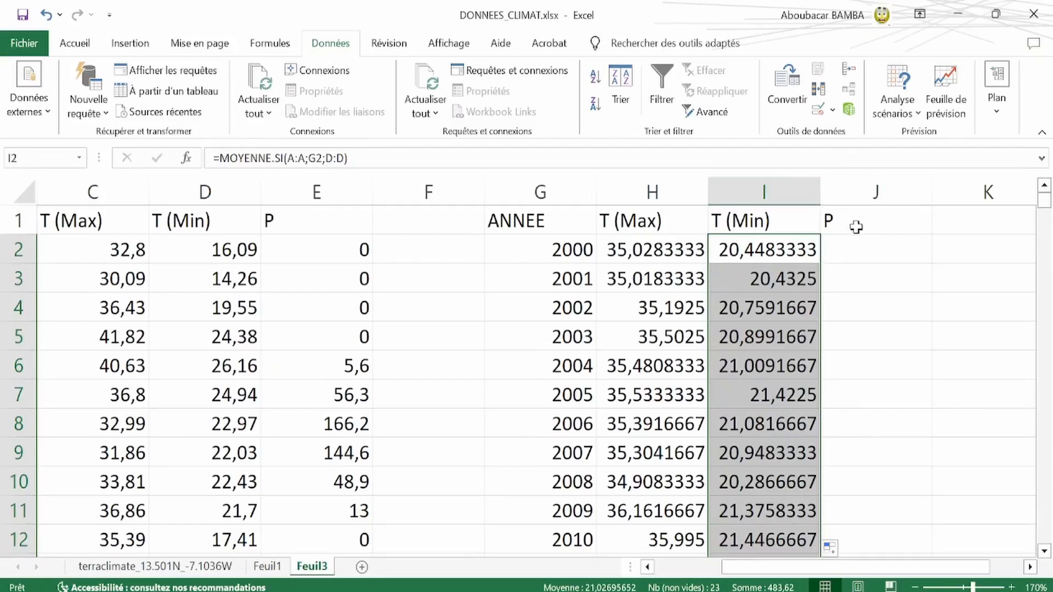
# Begin a SOMME.SI formula in J2 under P, using the ANNEE column A:A as the criteria range
pyautogui.click(864, 254)
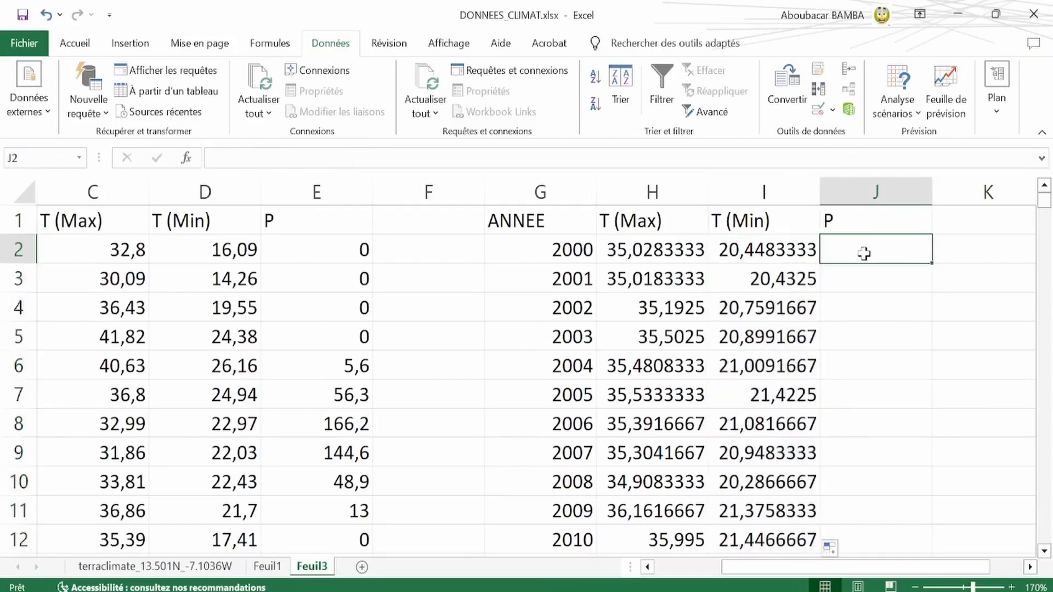
pyautogui.write('=som')
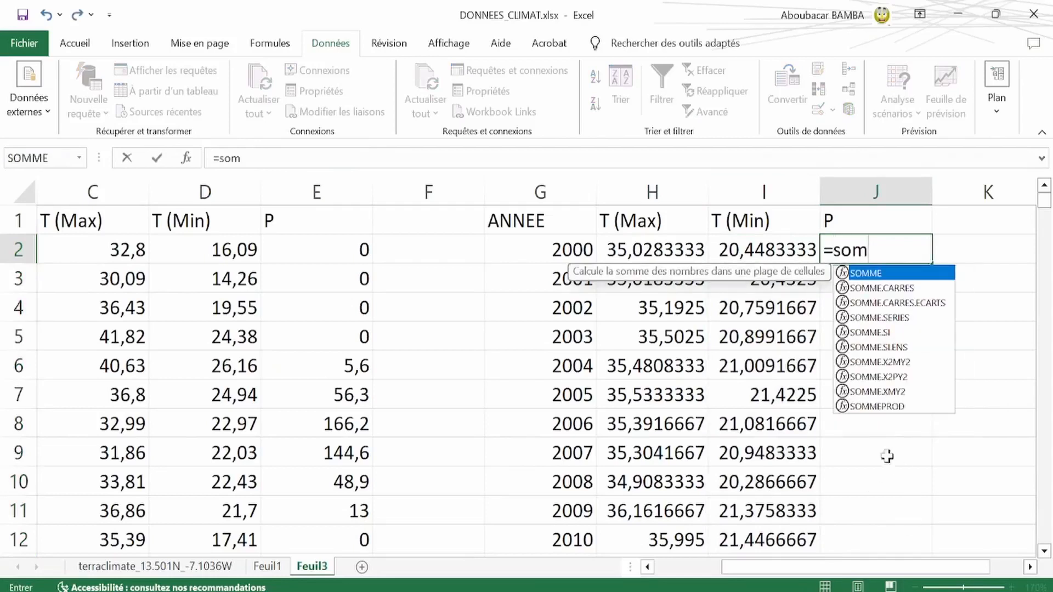
pyautogui.doubleClick(874, 333)
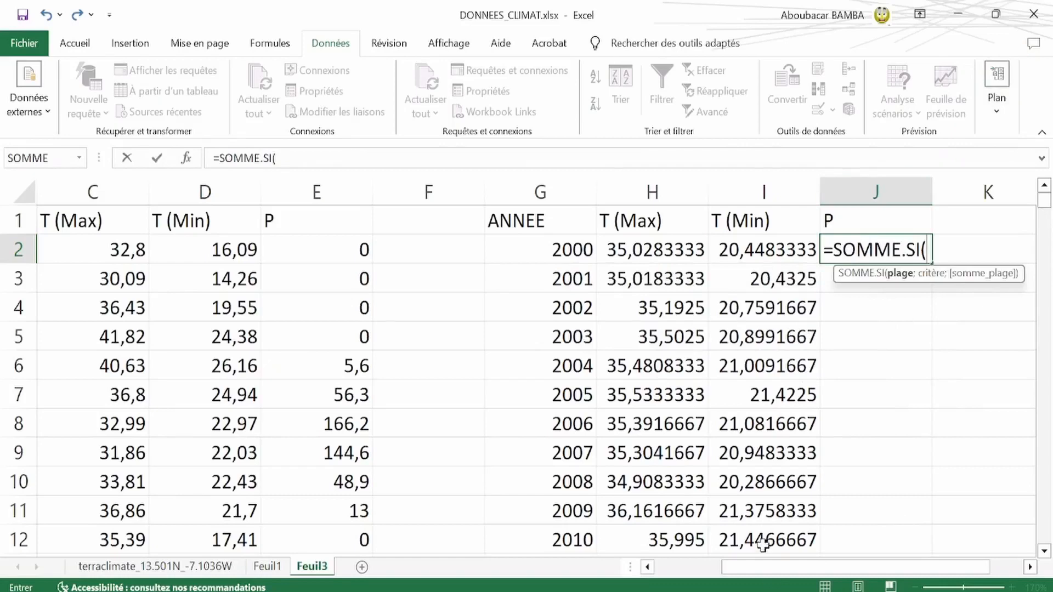
pyautogui.moveTo(760, 567); pyautogui.dragTo(650, 574)
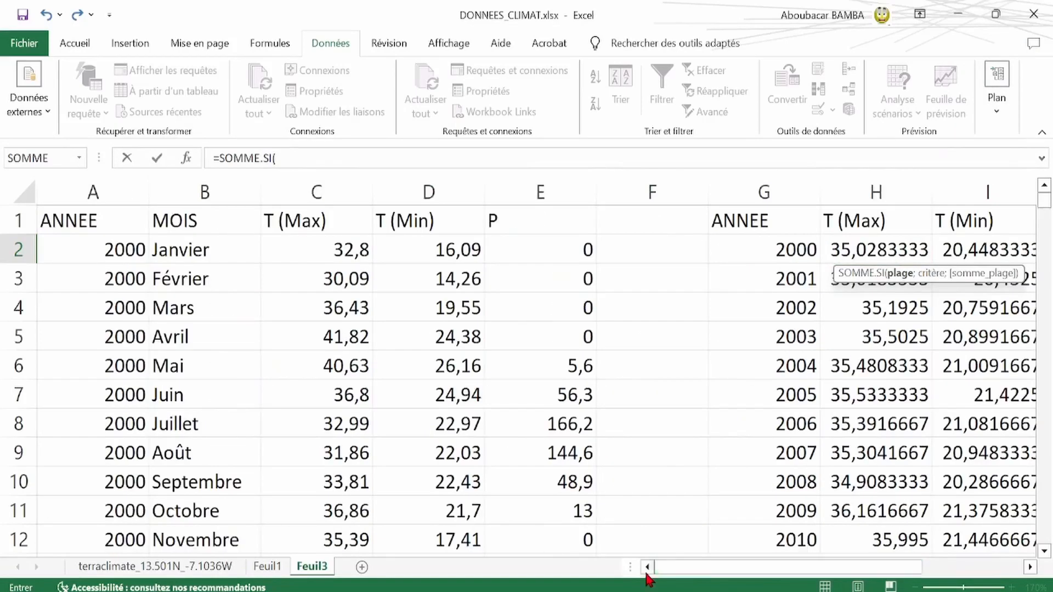
pyautogui.click(82, 190)
pyautogui.write(';')
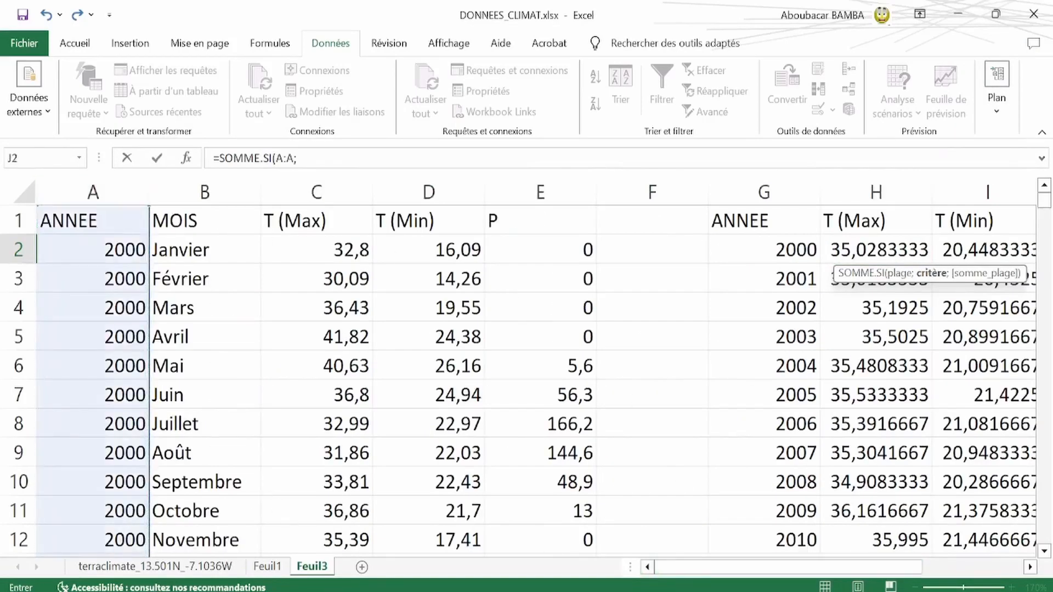
# Complete the J2 formula with G2 as the criterion and E:E as the sum range, giving =SOMME.SI(A:A;G2;E:E)
pyautogui.moveTo(801, 575); pyautogui.dragTo(903, 576)
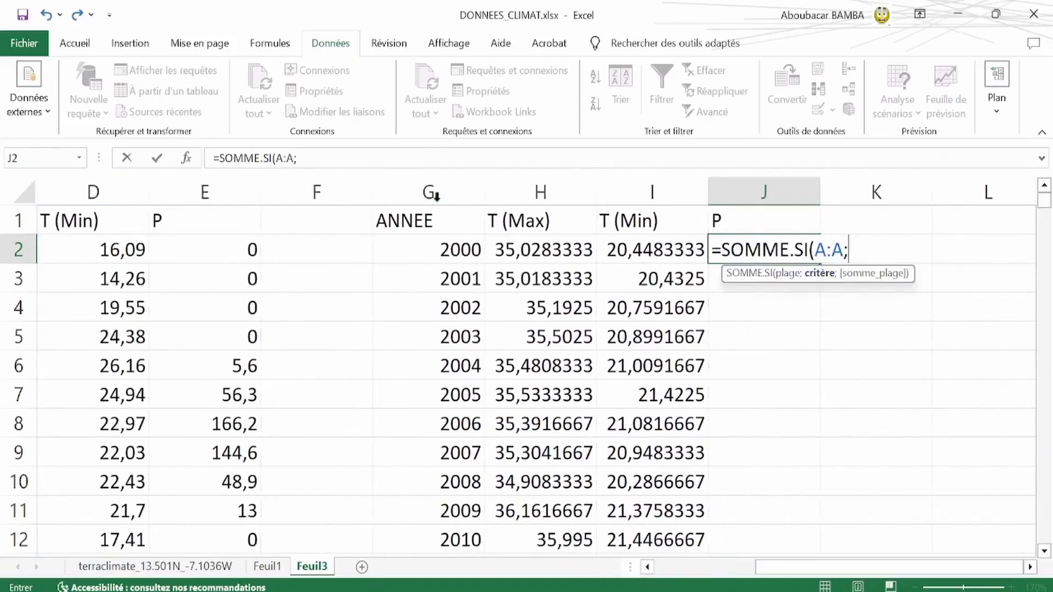
pyautogui.click(452, 249)
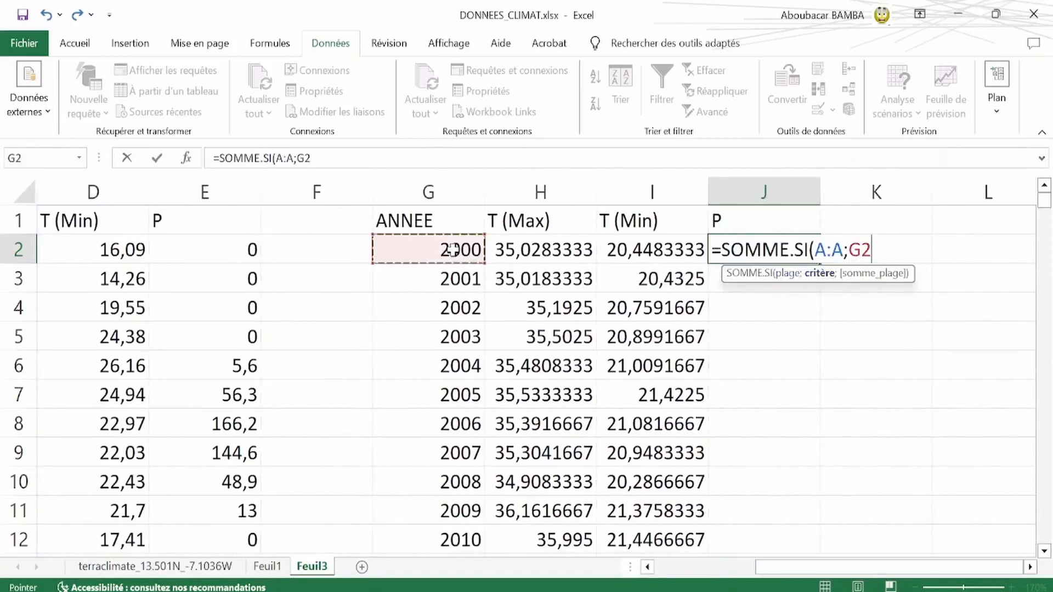
pyautogui.write(';')
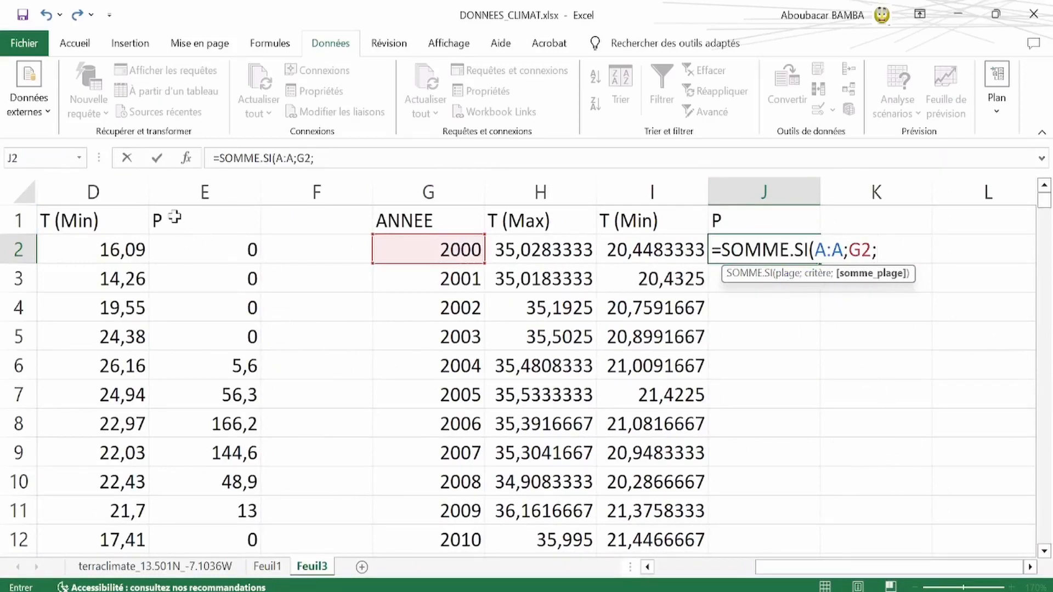
pyautogui.click(200, 189)
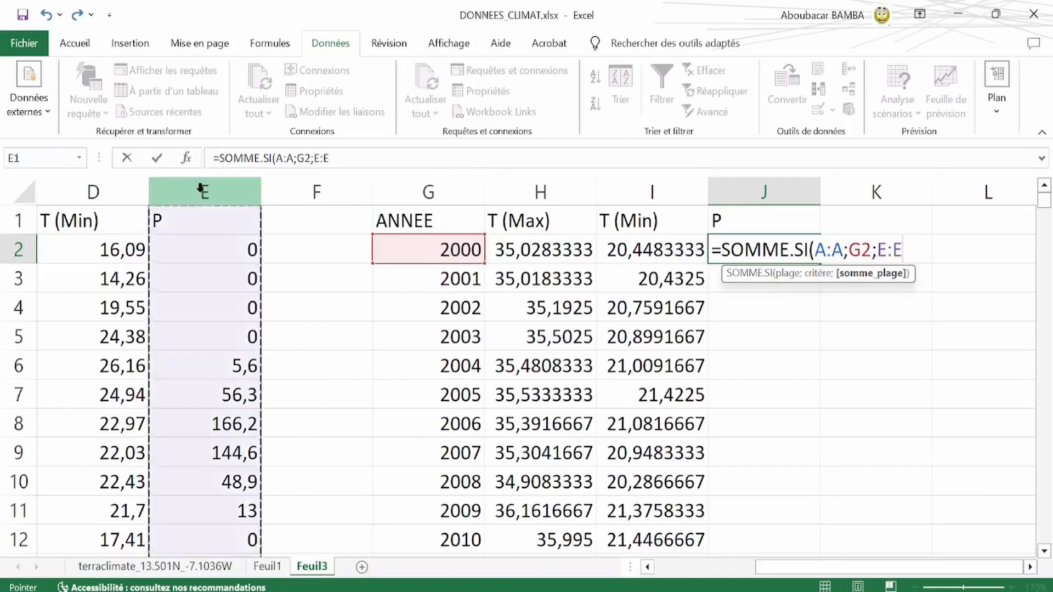
pyautogui.write(')')
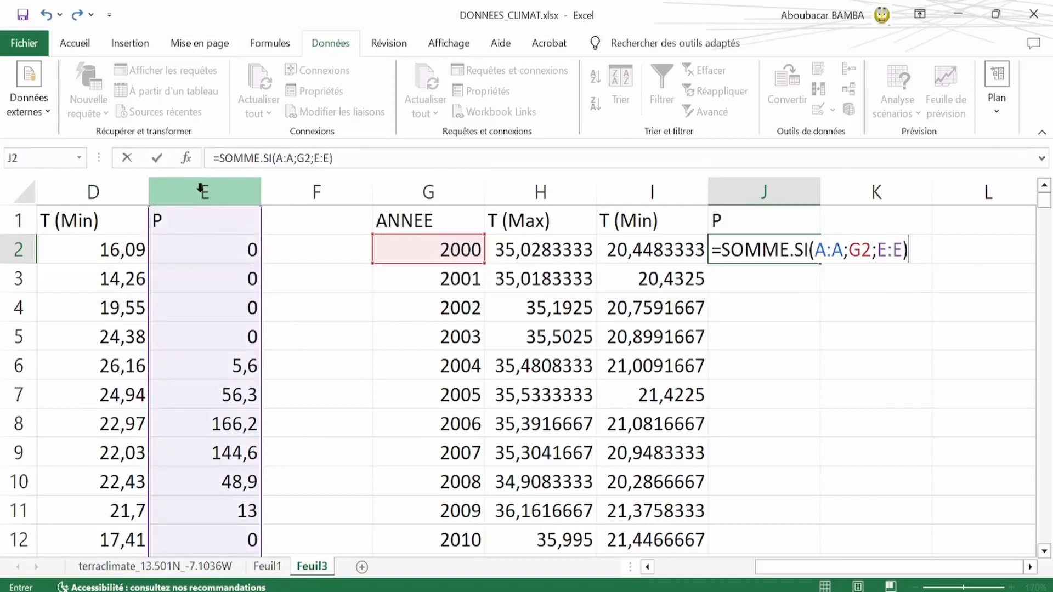
pyautogui.press('Return')
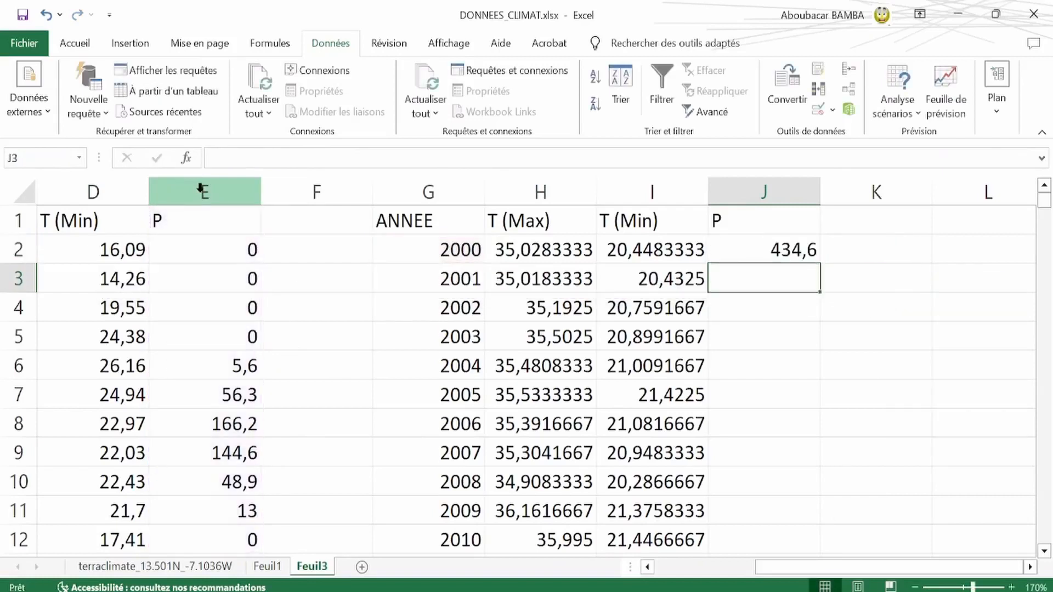
# Fill the J2 sum formula down the yearly P column for every year in column G
pyautogui.click(778, 252)
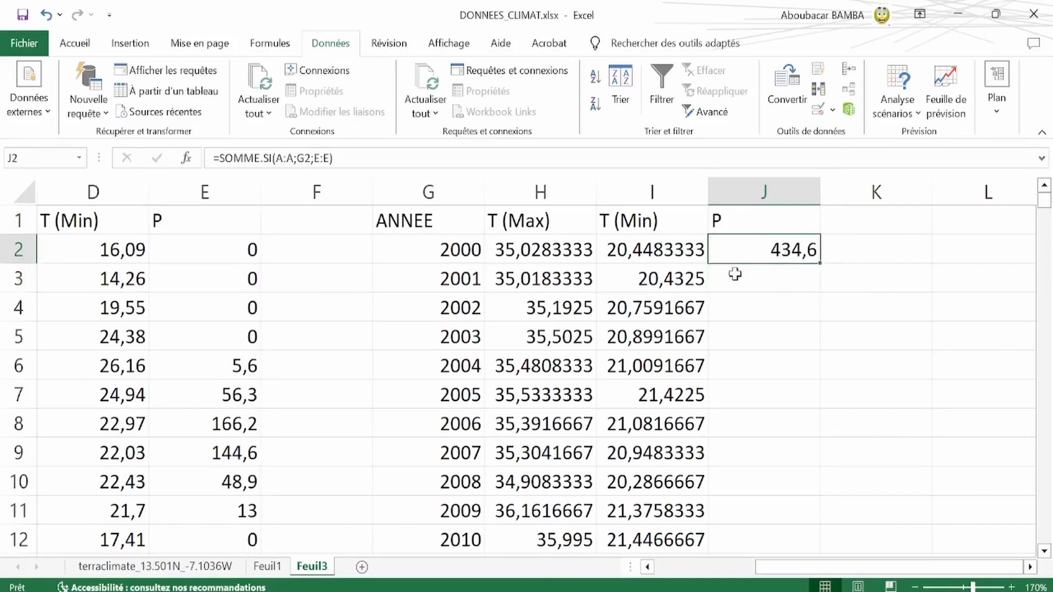
pyautogui.doubleClick(821, 263)
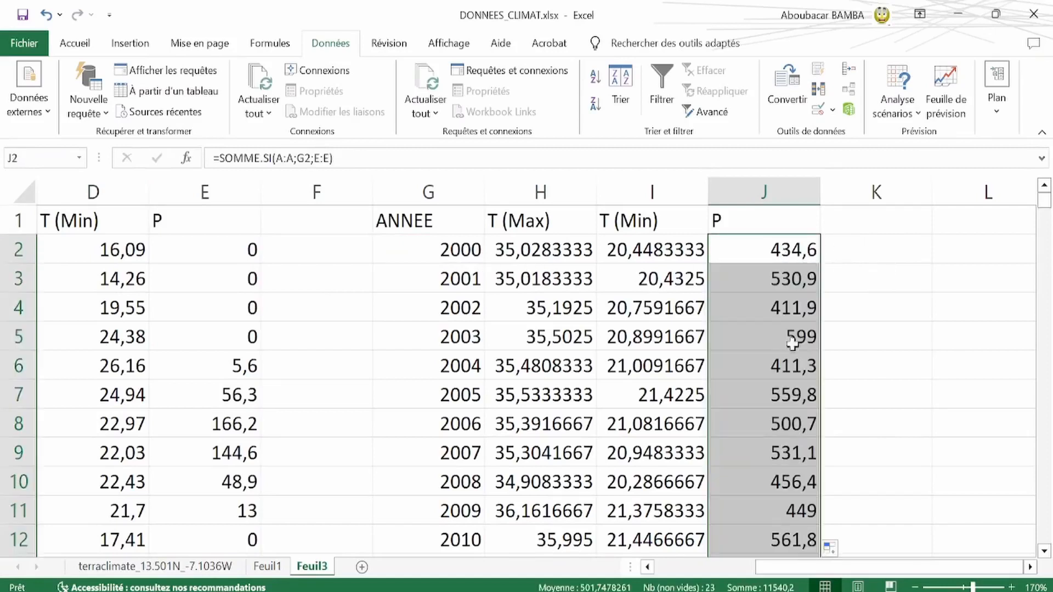
pyautogui.click(777, 251)
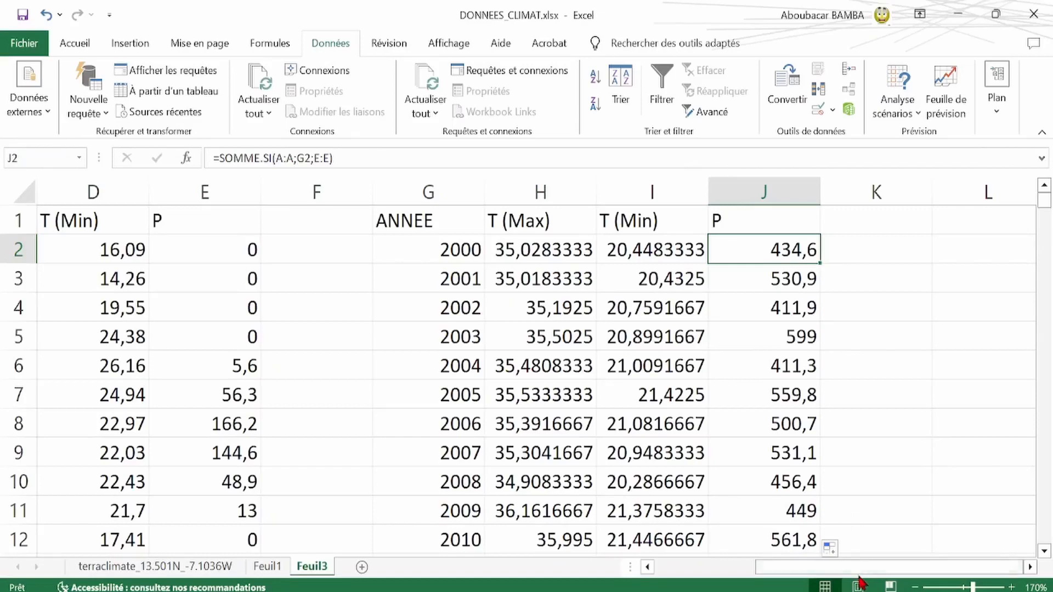
# Add the header T Moy in K1, beside the yearly P column
pyautogui.moveTo(858, 571); pyautogui.dragTo(847, 576)
pyautogui.click(856, 221)
pyautogui.write('T')
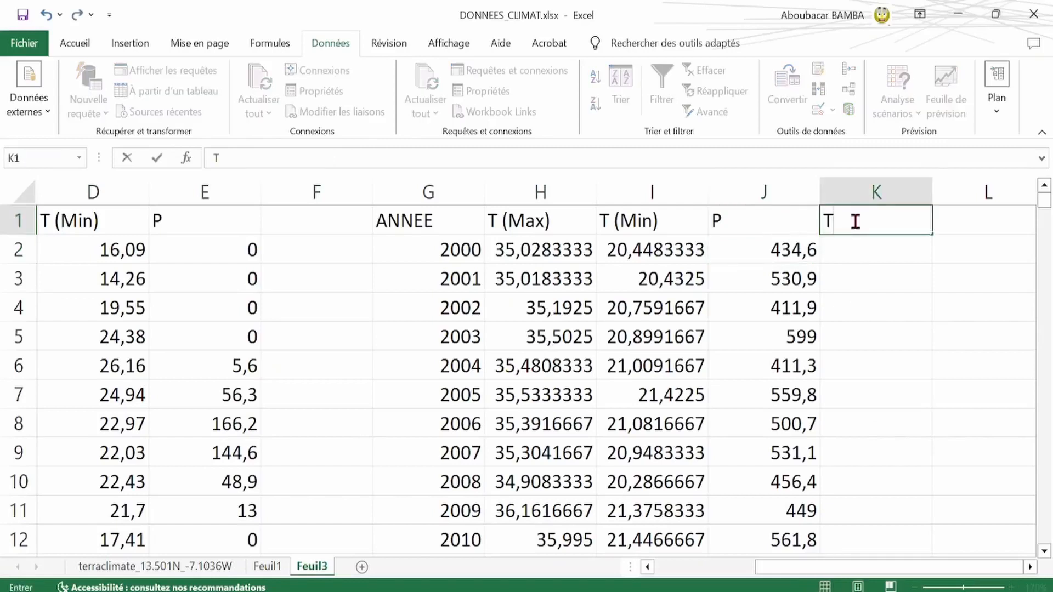
pyautogui.write(' Mot')
pyautogui.press('BackSpace')
pyautogui.write('y')
# Enter =MOYENNE(H2:I2) in K2 and fill it down the T Moy column for every year
pyautogui.click(861, 252)
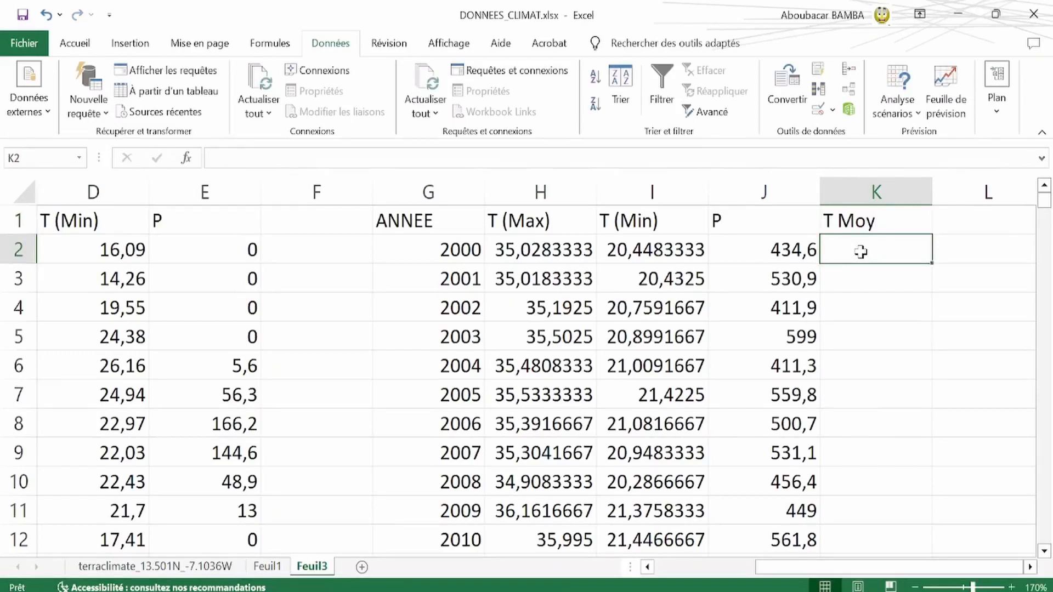
pyautogui.write('=')
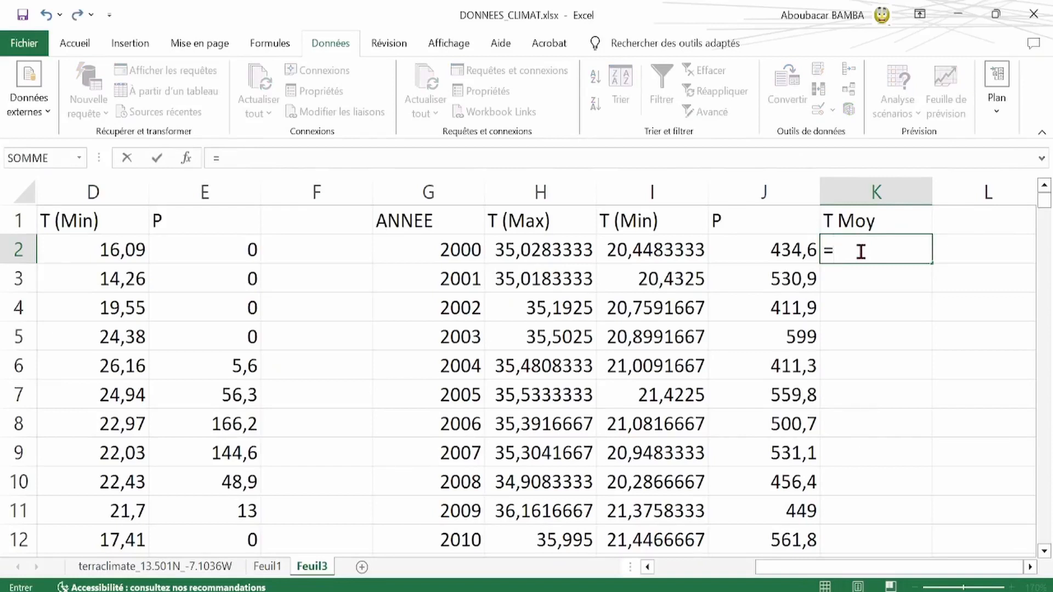
pyautogui.write('moy')
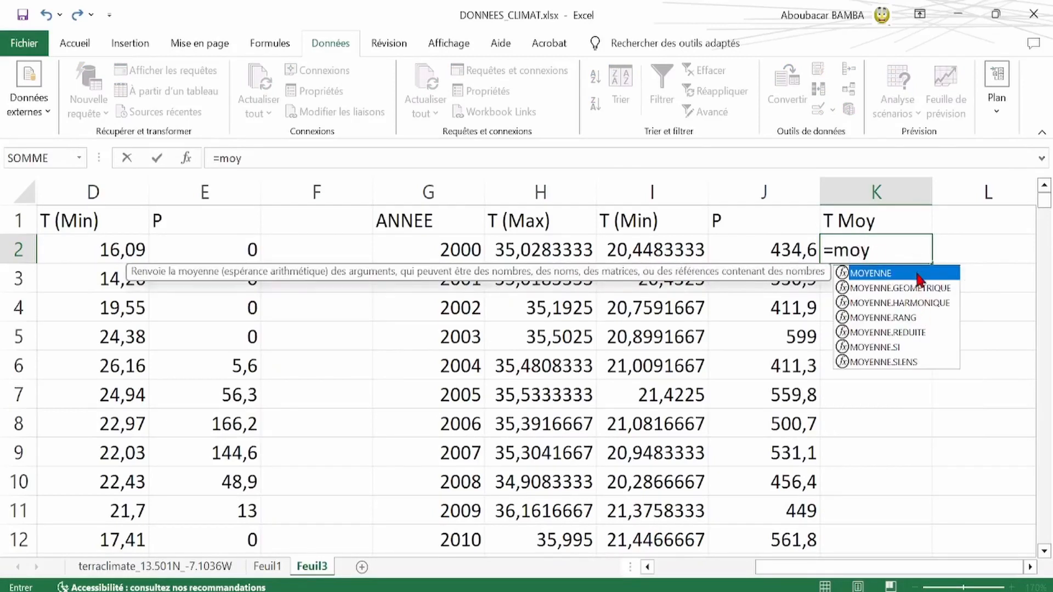
pyautogui.doubleClick(920, 273)
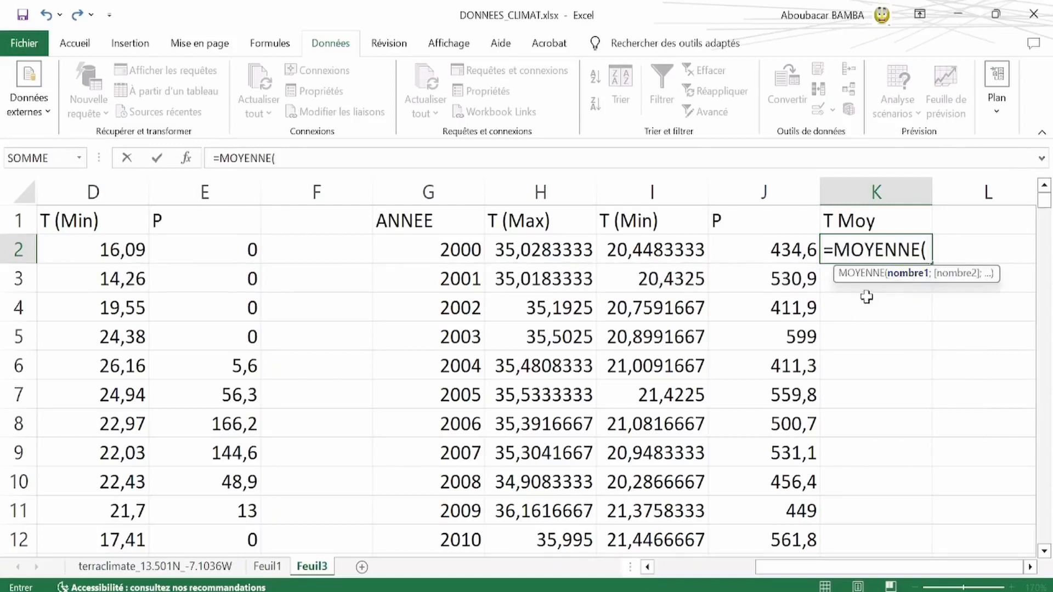
pyautogui.moveTo(540, 249); pyautogui.dragTo(608, 252)
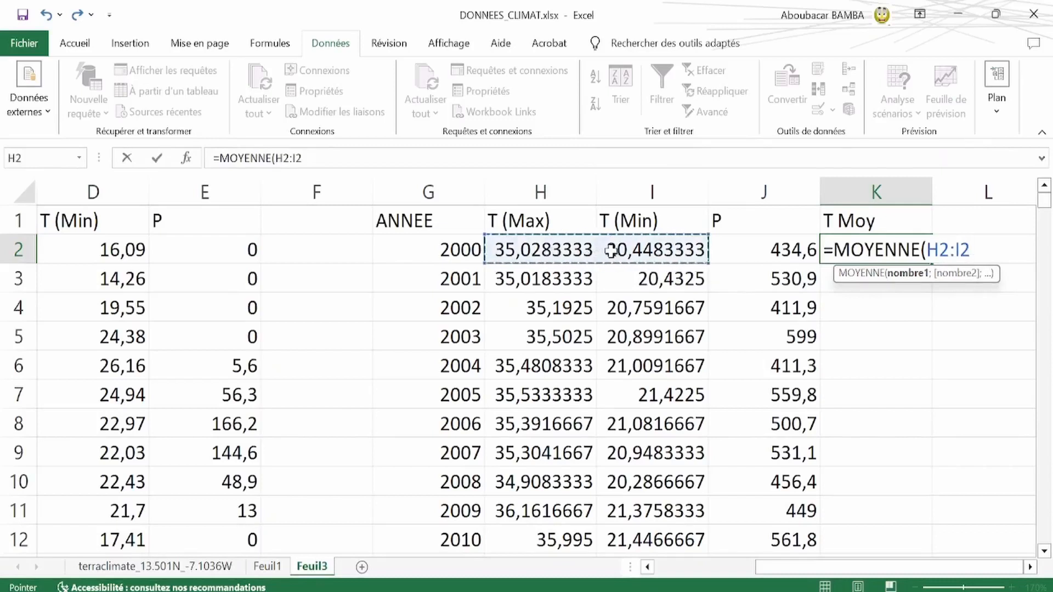
pyautogui.write(')')
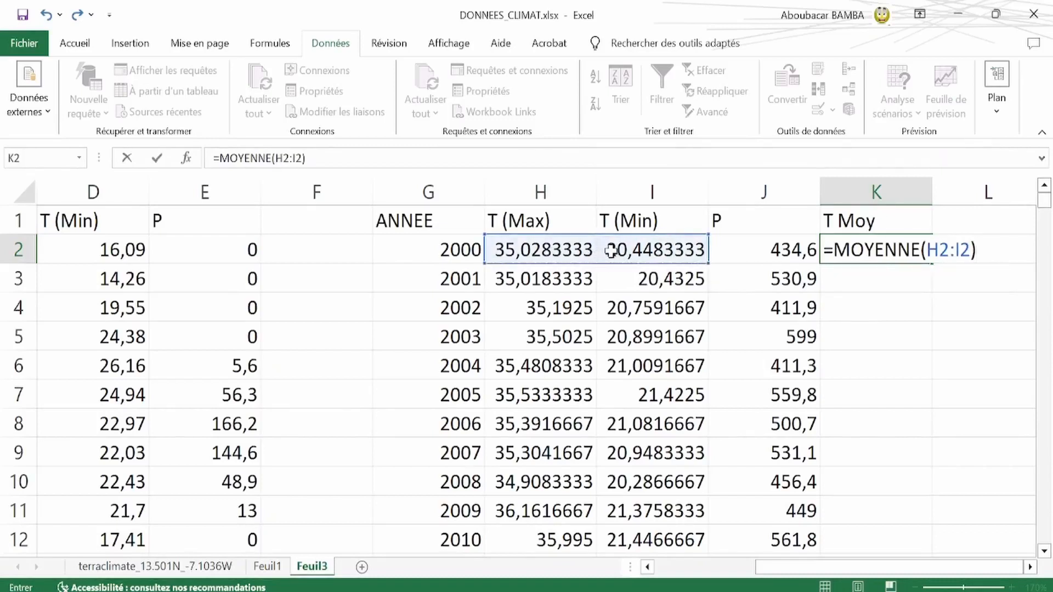
pyautogui.press('Return')
pyautogui.click(873, 254)
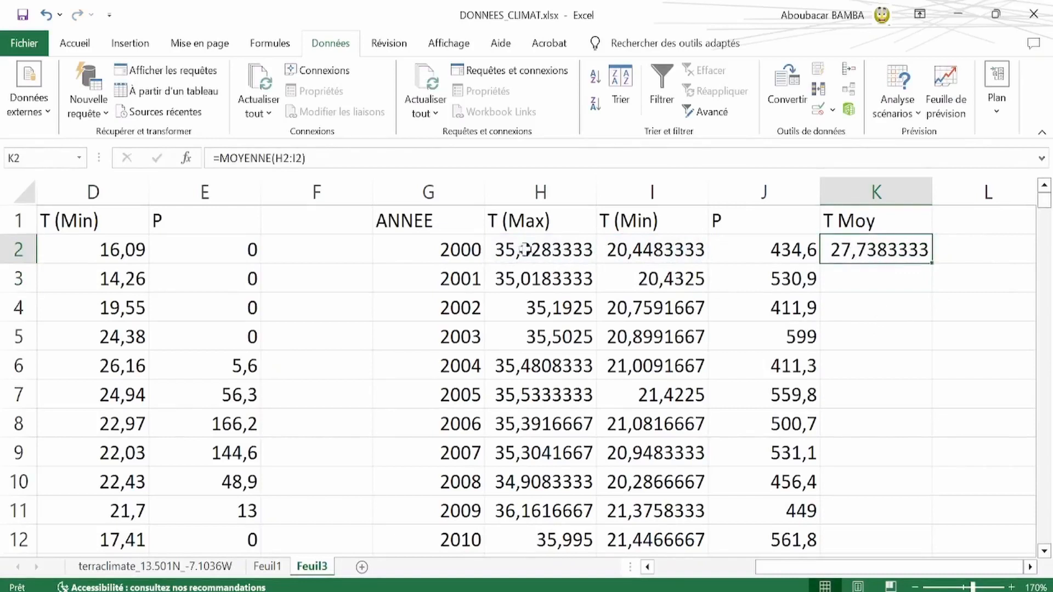
pyautogui.doubleClick(934, 261)
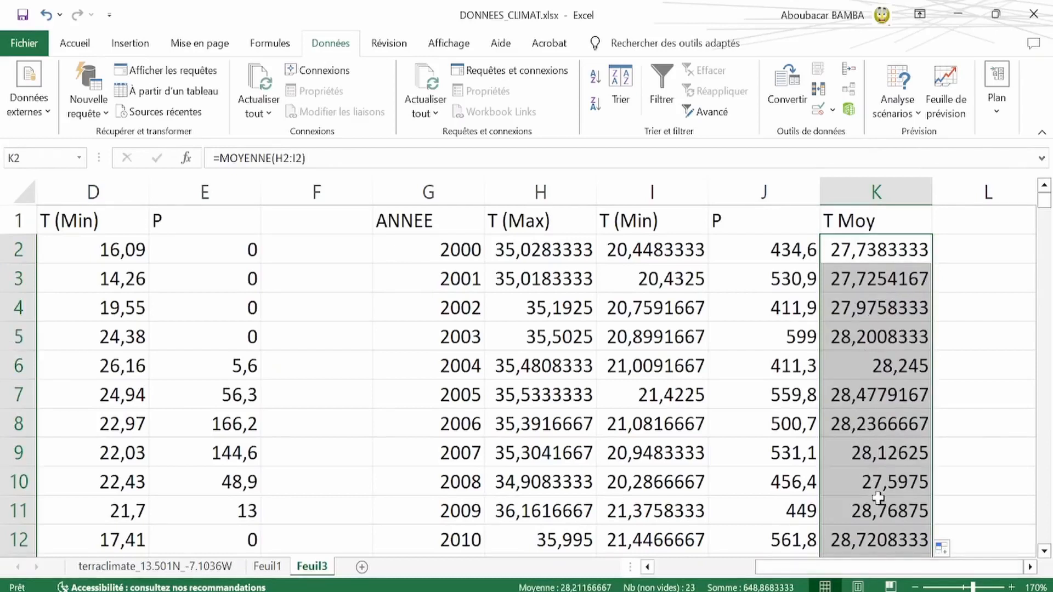
# Check the filled MOYENNE formulas in the T Moy cells from K9 up to K3
pyautogui.doubleClick(854, 461)
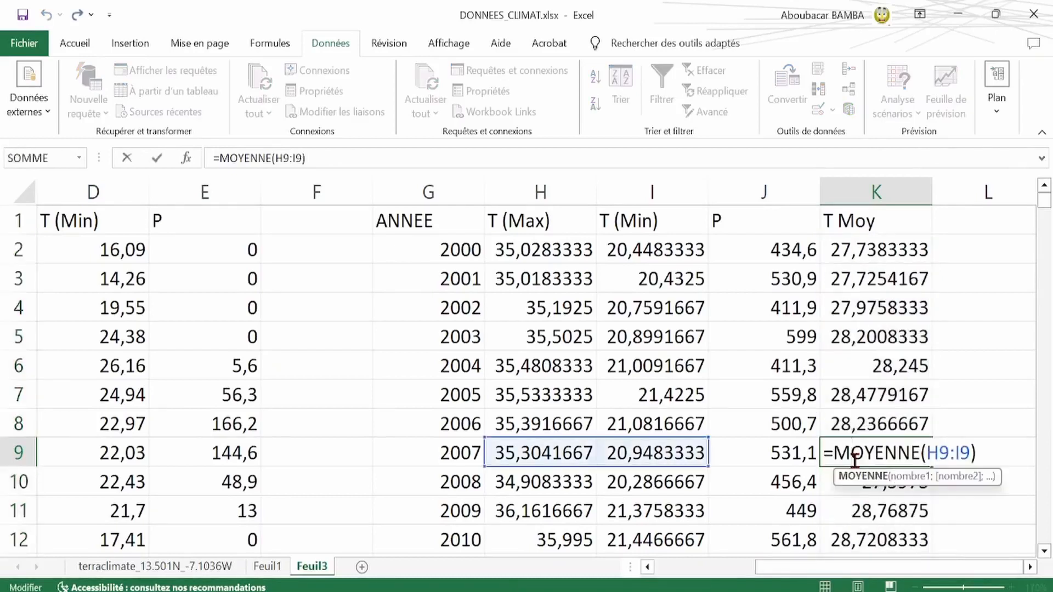
pyautogui.click(878, 425)
pyautogui.click(877, 395)
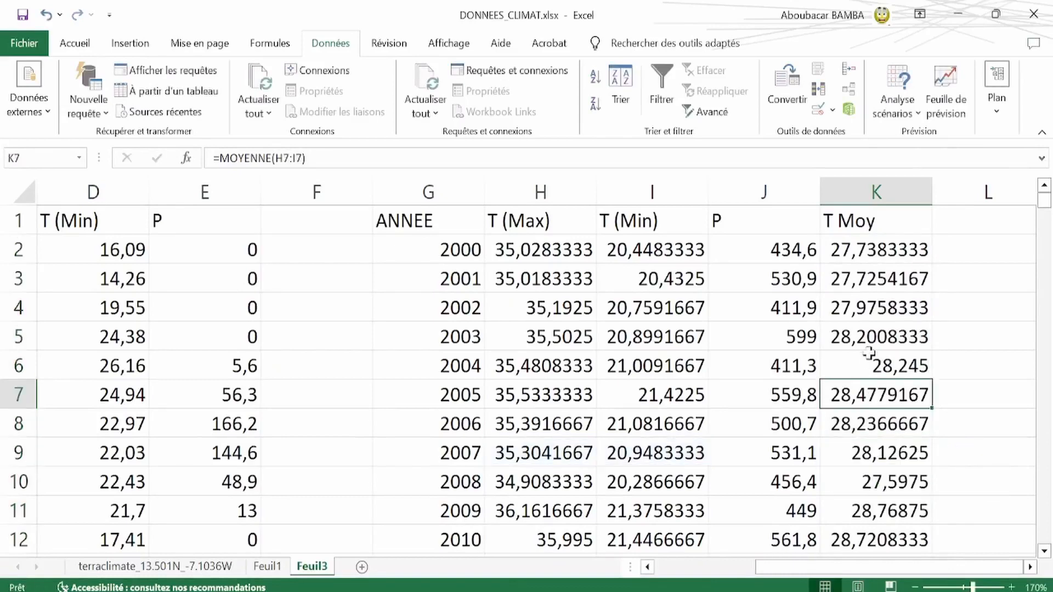
pyautogui.click(875, 365)
pyautogui.click(868, 332)
pyautogui.click(866, 303)
pyautogui.click(870, 274)
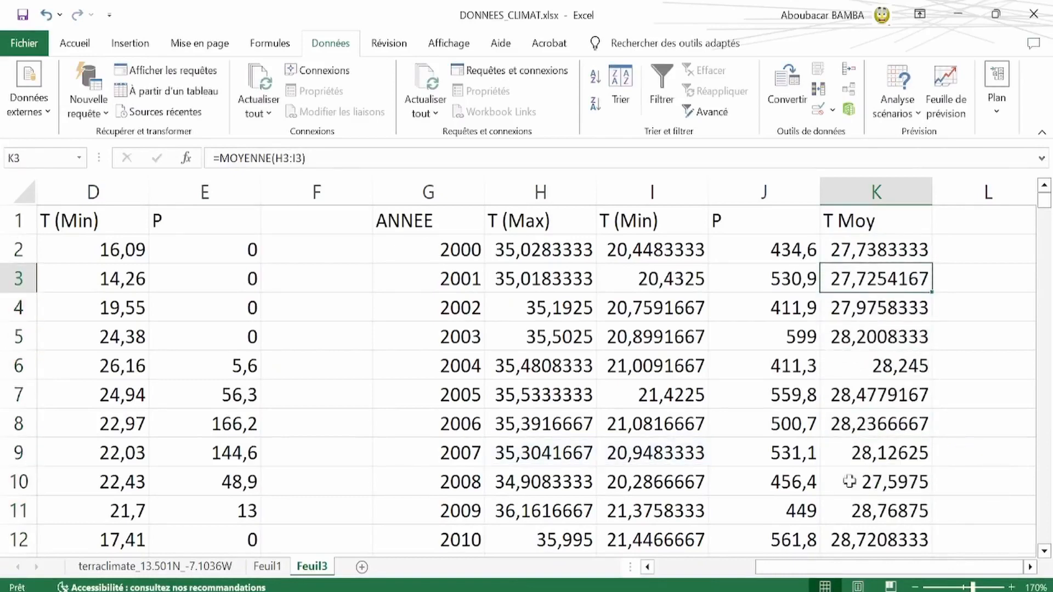
# Add the row label Total in G25, below the year 2022
pyautogui.scroll(-6, 850, 375)
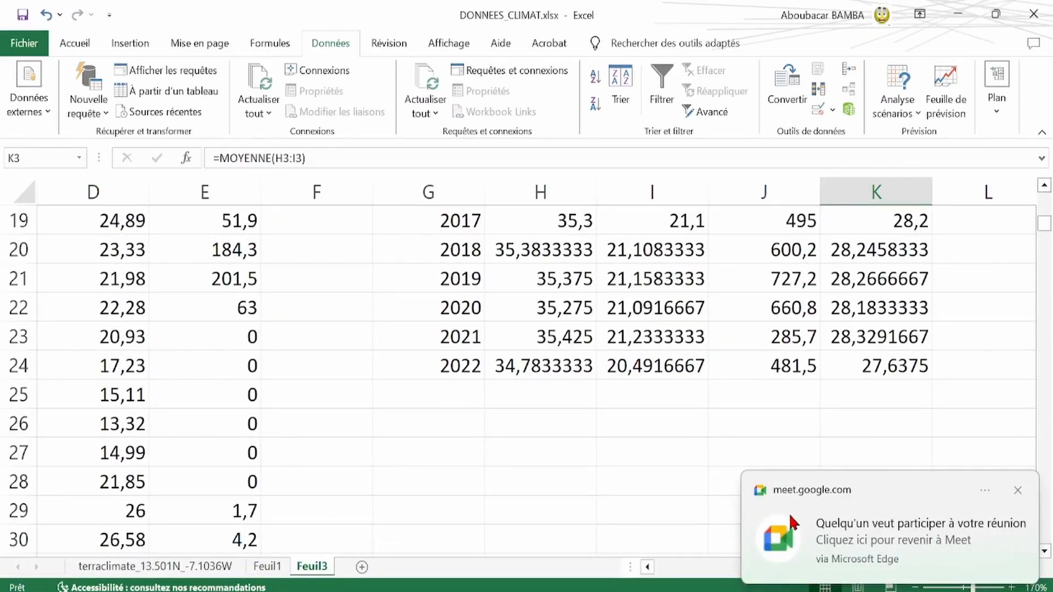
pyautogui.click(411, 386)
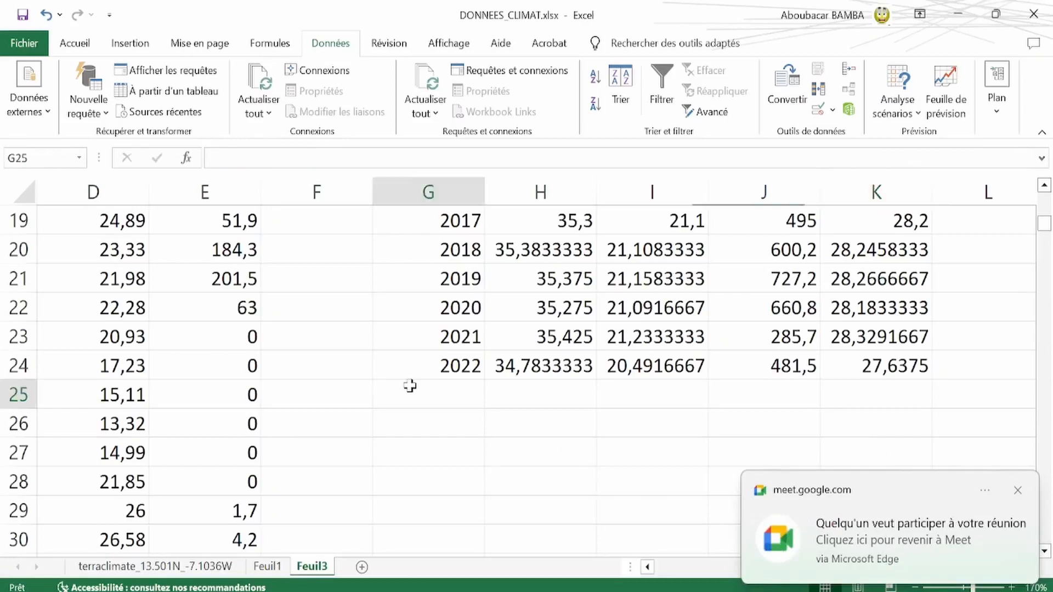
pyautogui.write('Total')
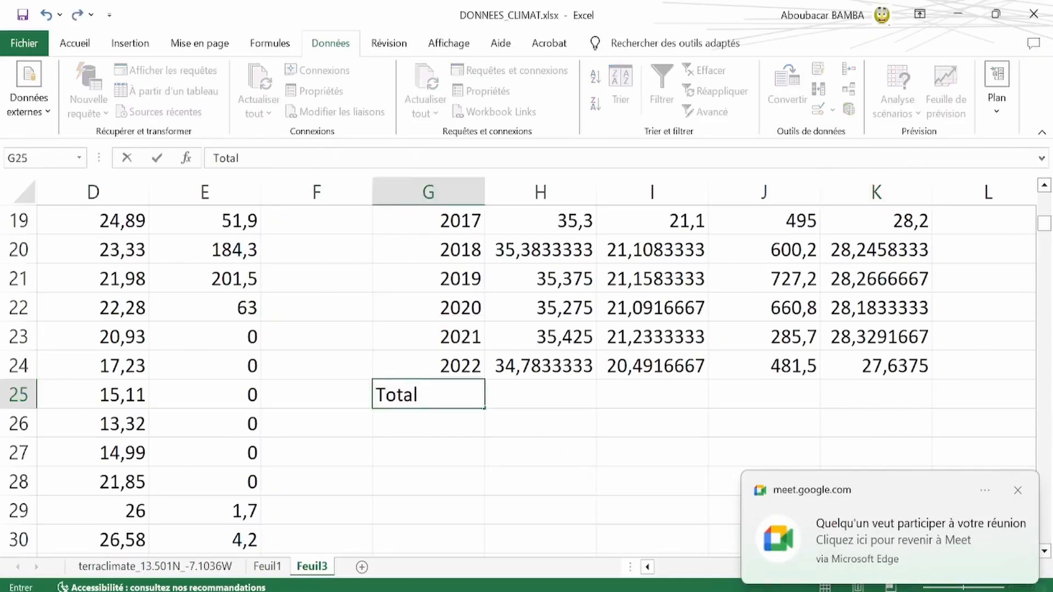
# Switch to the Google Meet call, admit the waiting participant, dismiss the notification and return to DONNEES_CLIMAT.xlsx
pyautogui.click(731, 591)
pyautogui.click(713, 565)
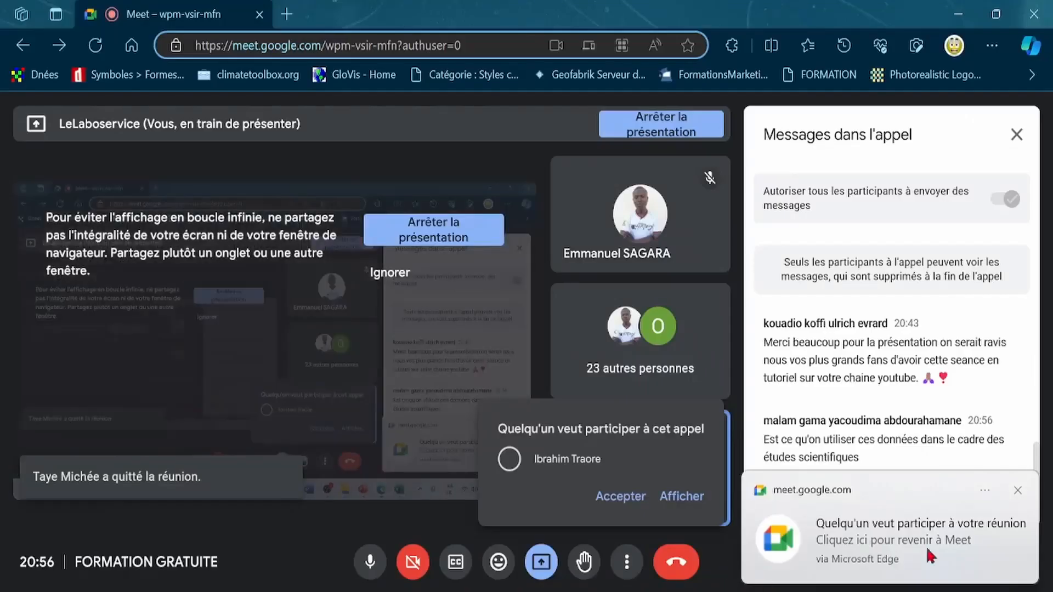
pyautogui.click(1018, 491)
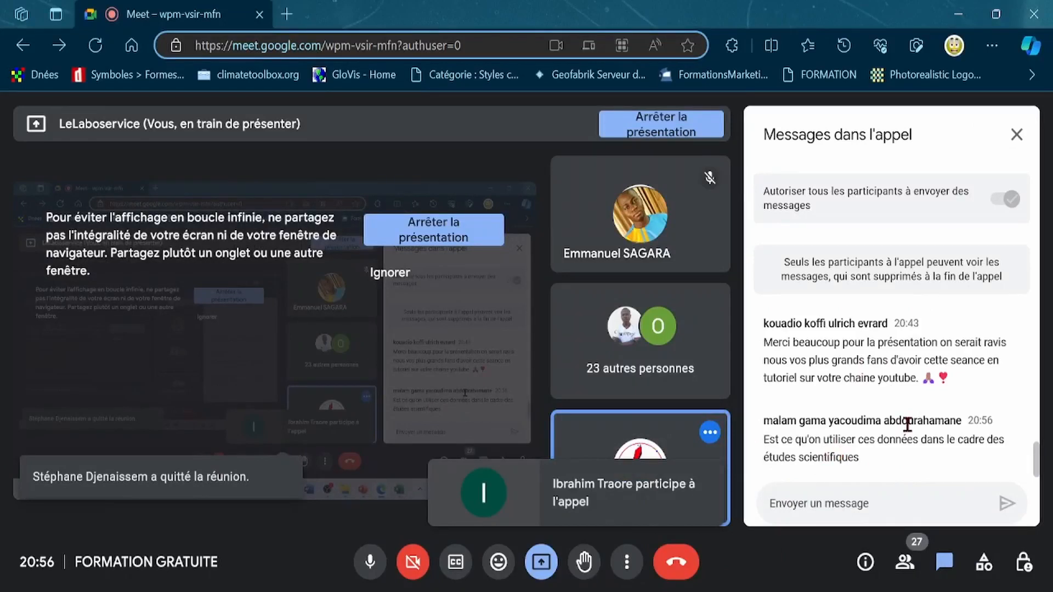
pyautogui.click(917, 488)
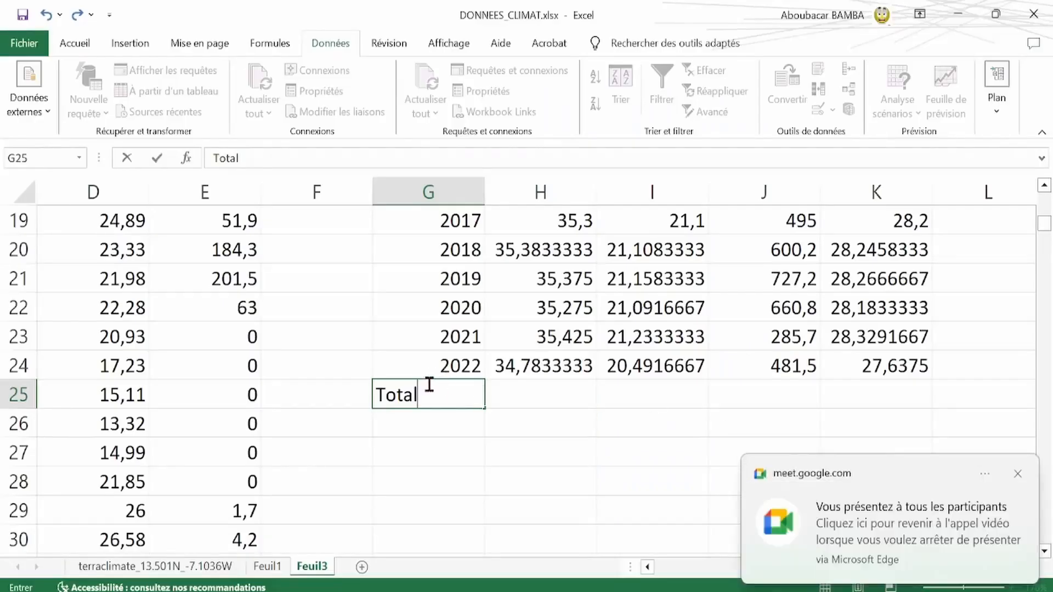
# Sum H2:H24 in H25 with SOMME and fill the formula across to K25
pyautogui.click(543, 387)
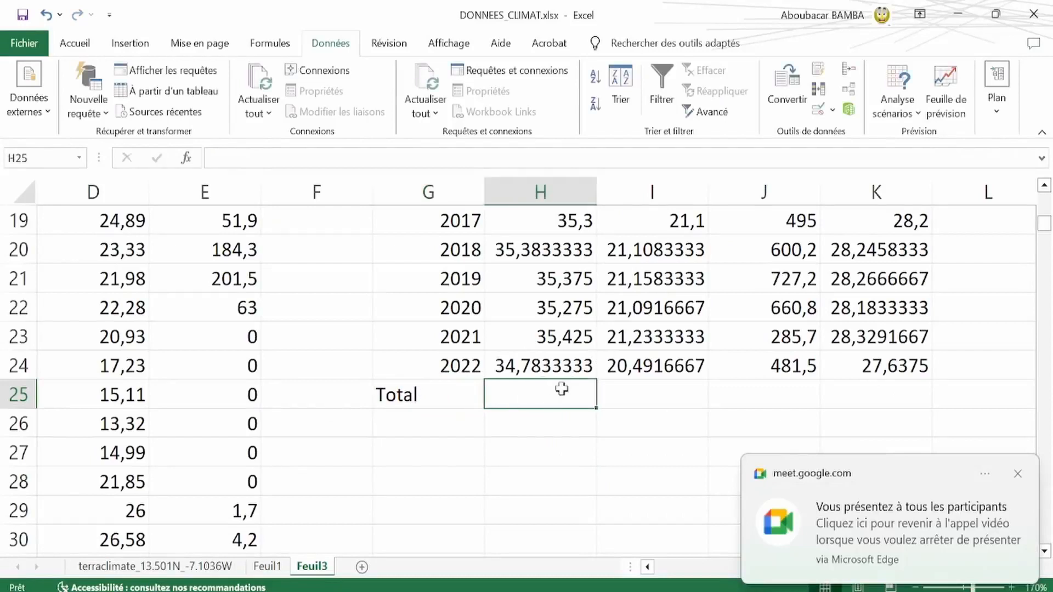
pyautogui.click(77, 44)
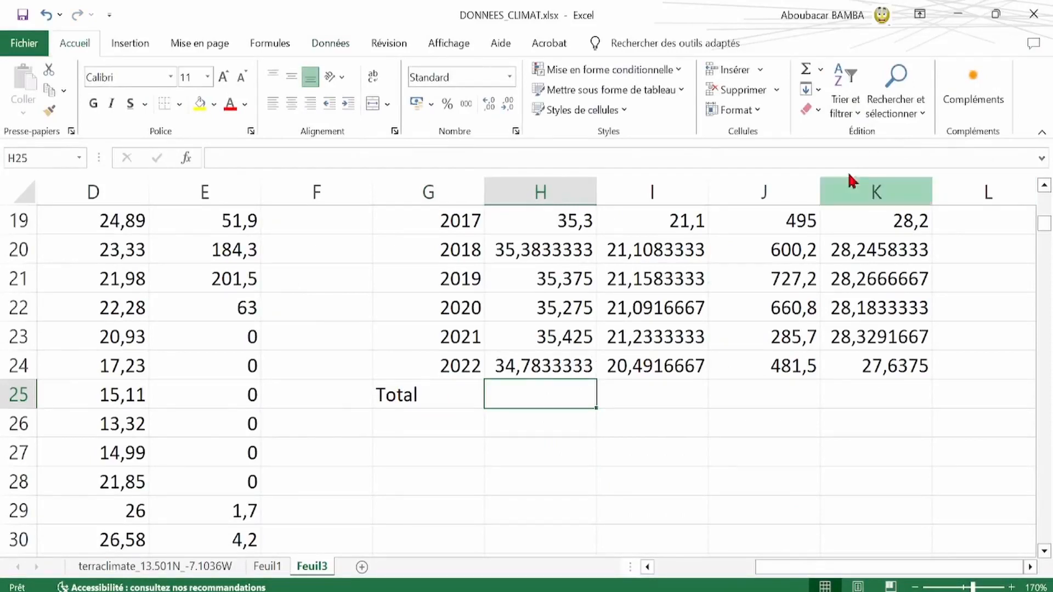
pyautogui.click(822, 70)
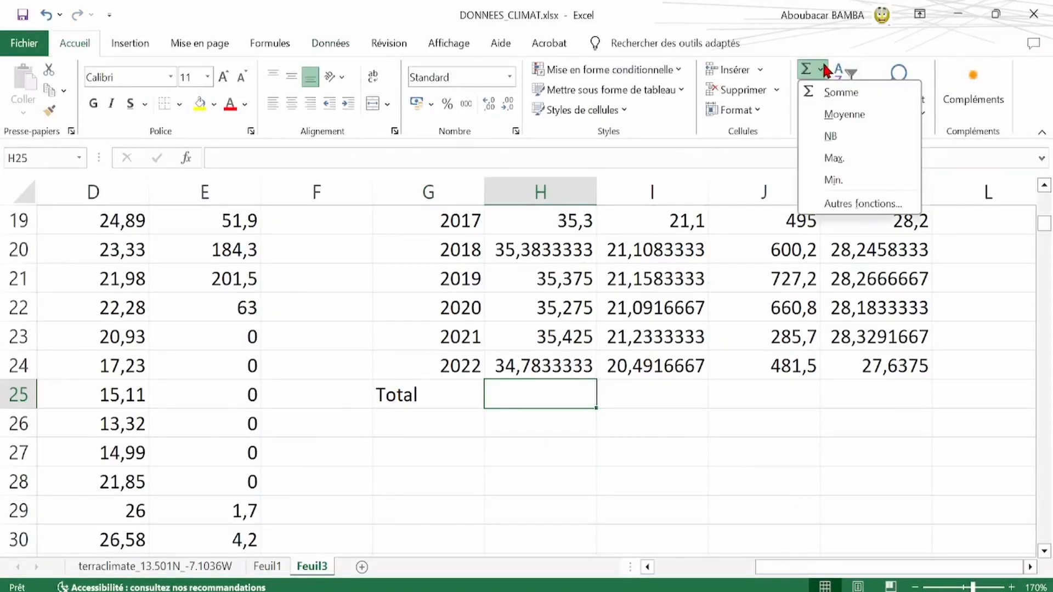
pyautogui.click(836, 94)
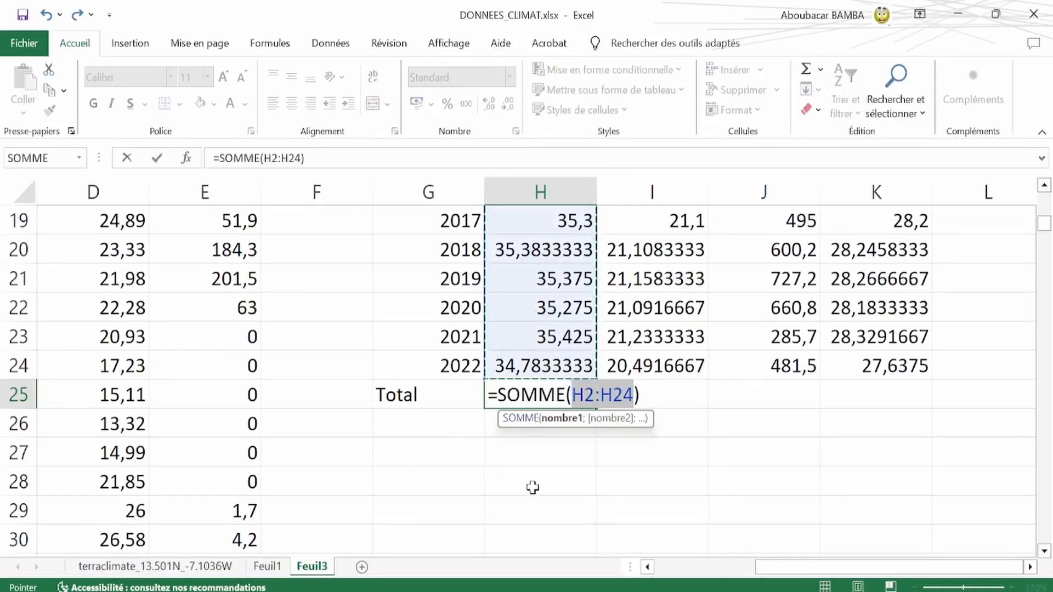
pyautogui.press('Return')
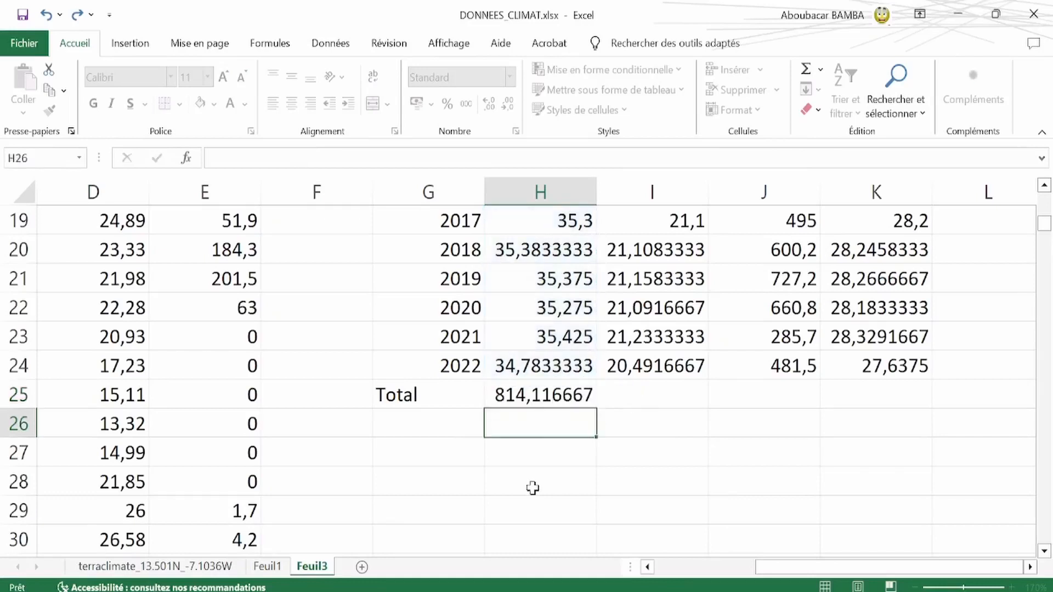
pyautogui.click(559, 395)
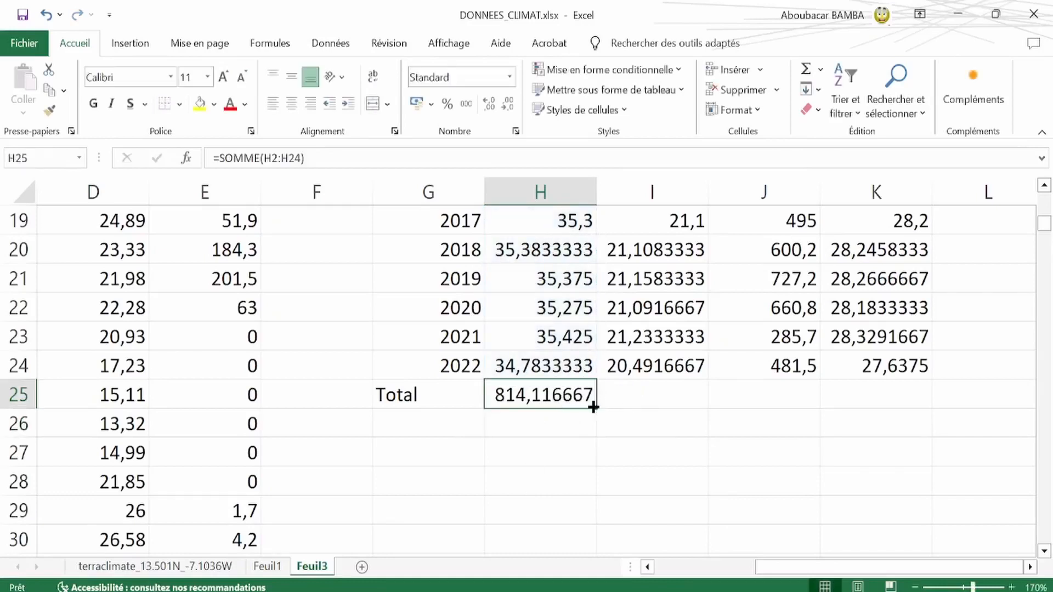
pyautogui.moveTo(597, 407); pyautogui.dragTo(901, 395)
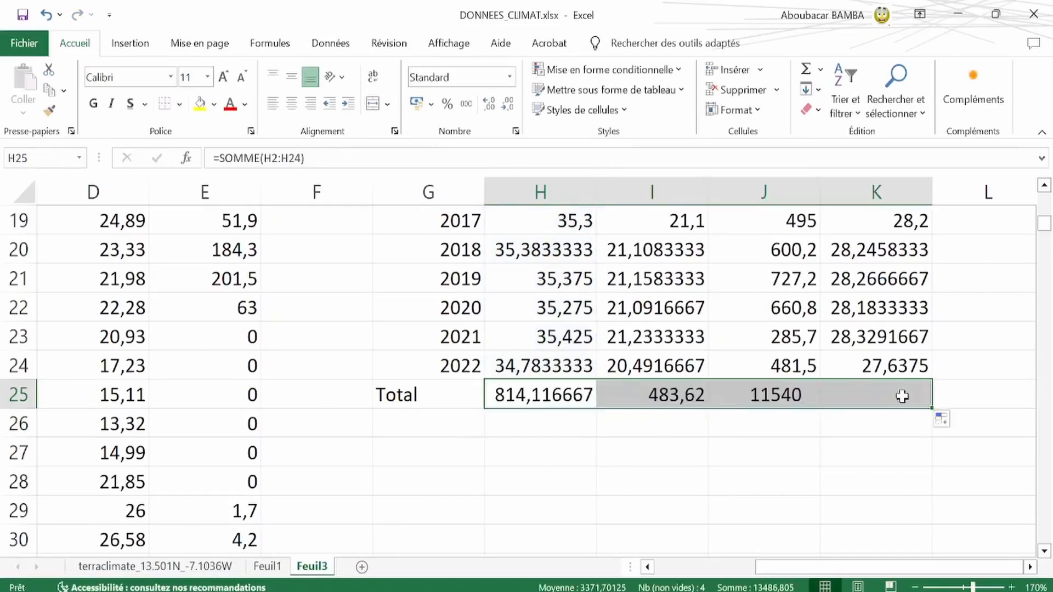
# Replace the label in G25 with Somme and add the label Moyenne in G26
pyautogui.click(437, 395)
pyautogui.doubleClick(437, 395)
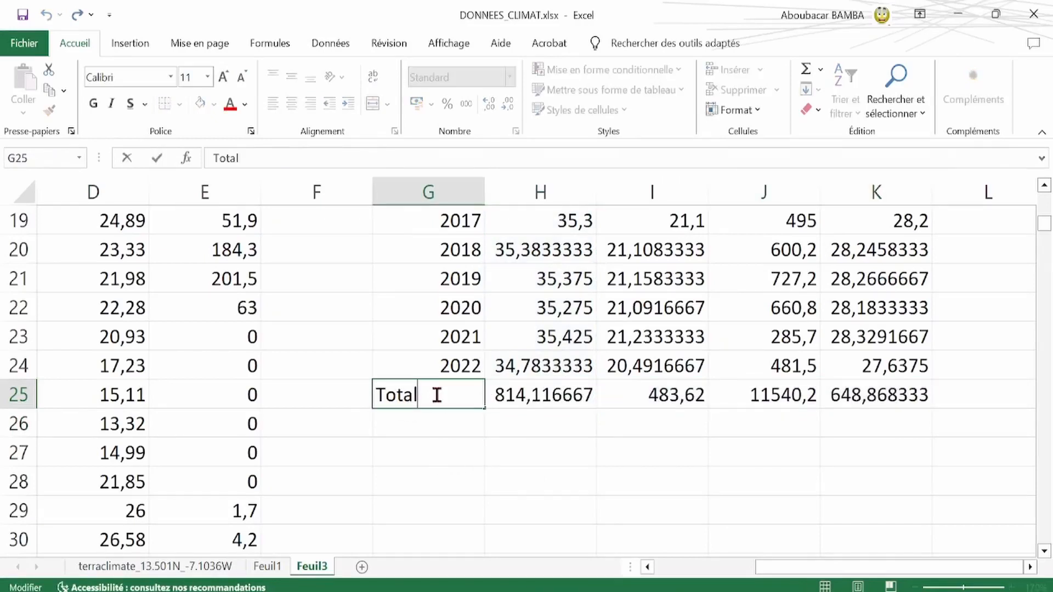
pyautogui.moveTo(436, 395); pyautogui.dragTo(329, 394)
pyautogui.write('S')
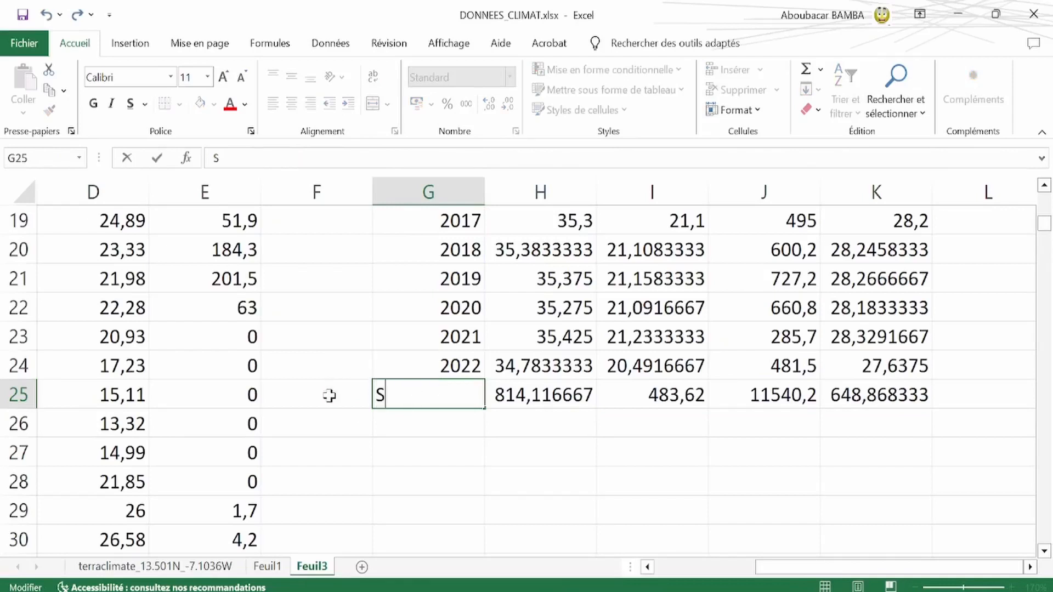
pyautogui.write('omme')
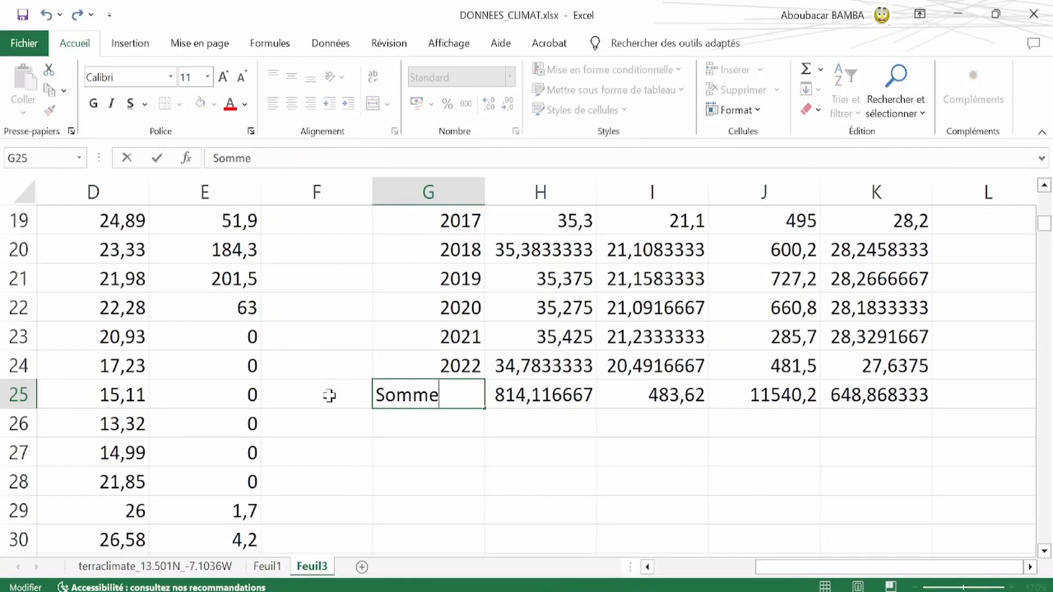
pyautogui.click(376, 426)
pyautogui.write('Moy')
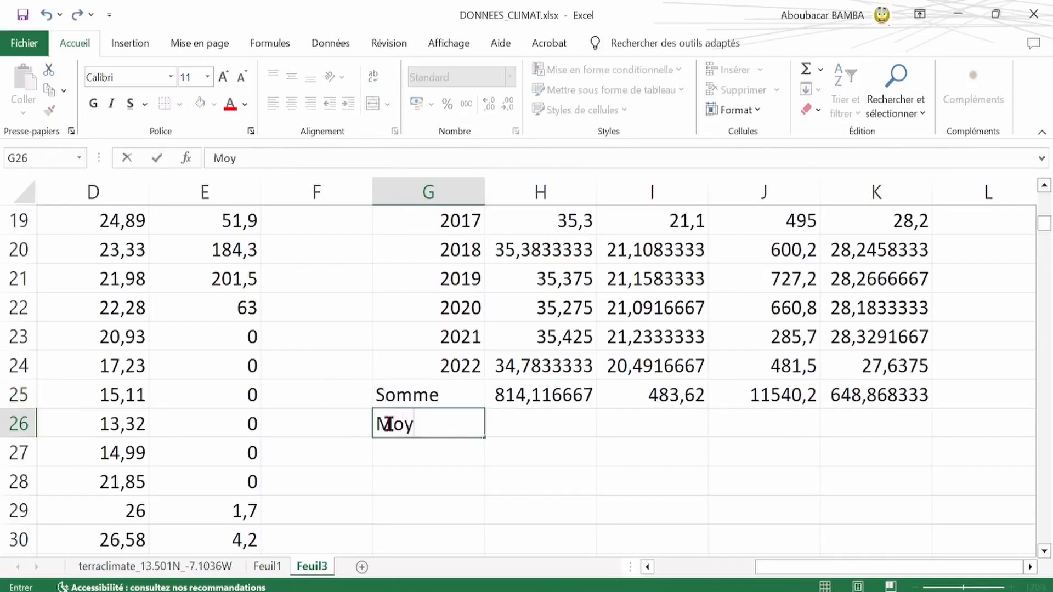
pyautogui.write('enne')
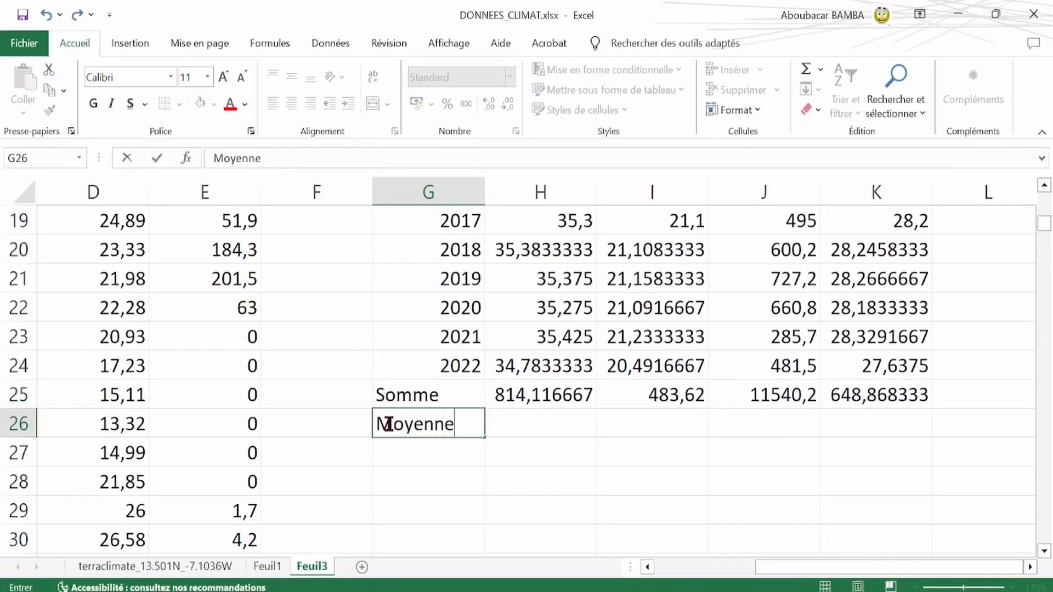
# Enter =MOYENNE(H2:H24) in H26 to average the yearly T (Max) values
pyautogui.click(550, 428)
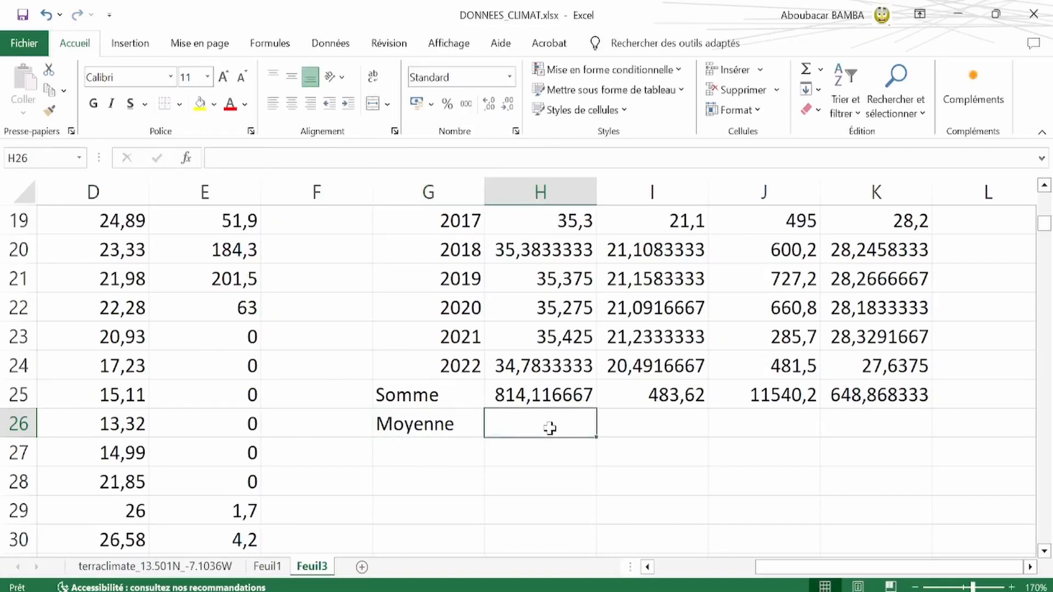
pyautogui.write('=')
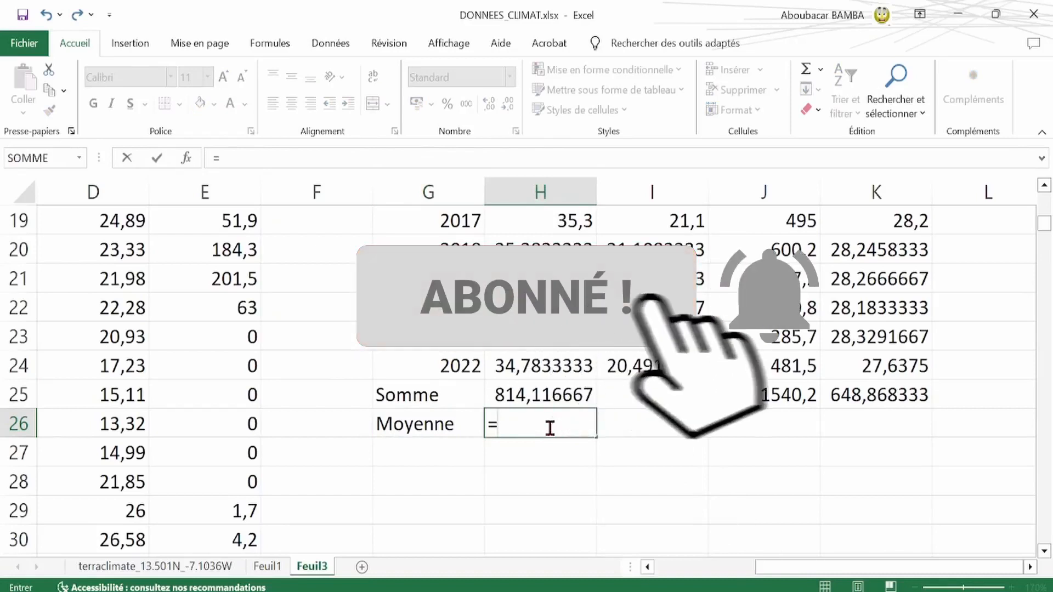
pyautogui.write('mo')
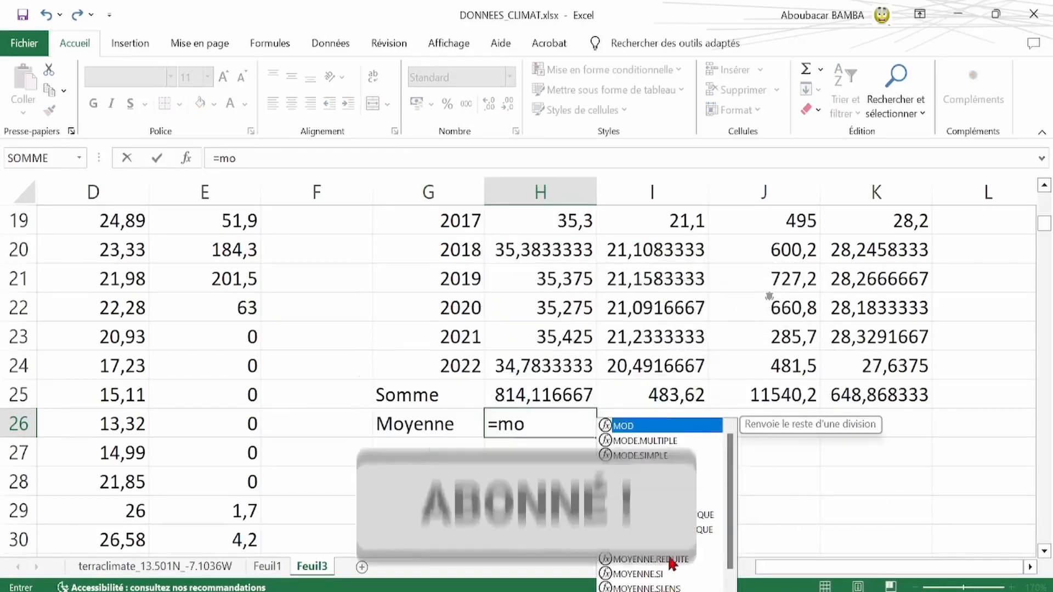
pyautogui.write('y')
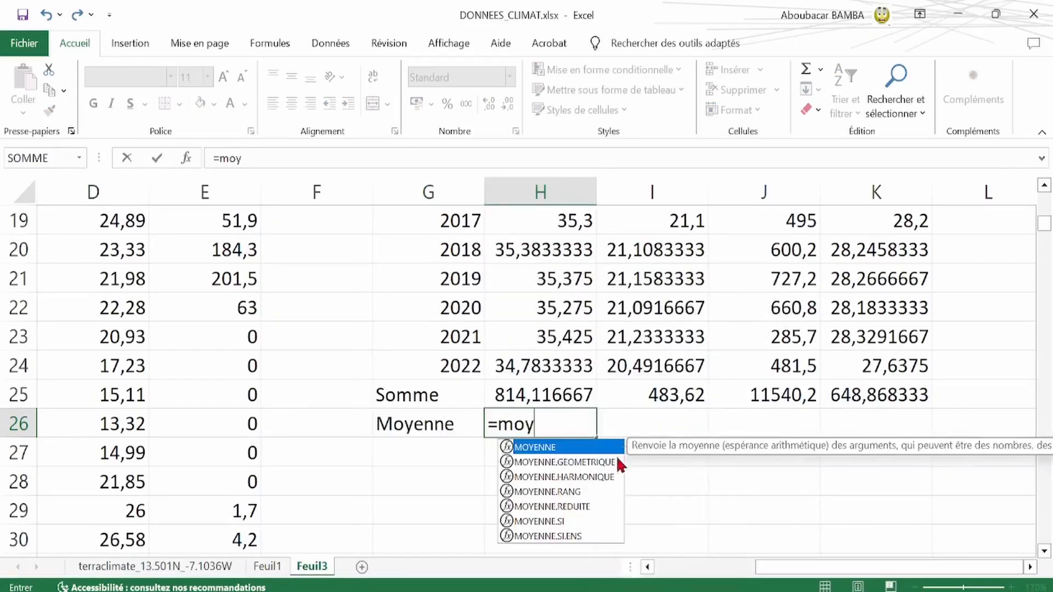
pyautogui.press('Tab')
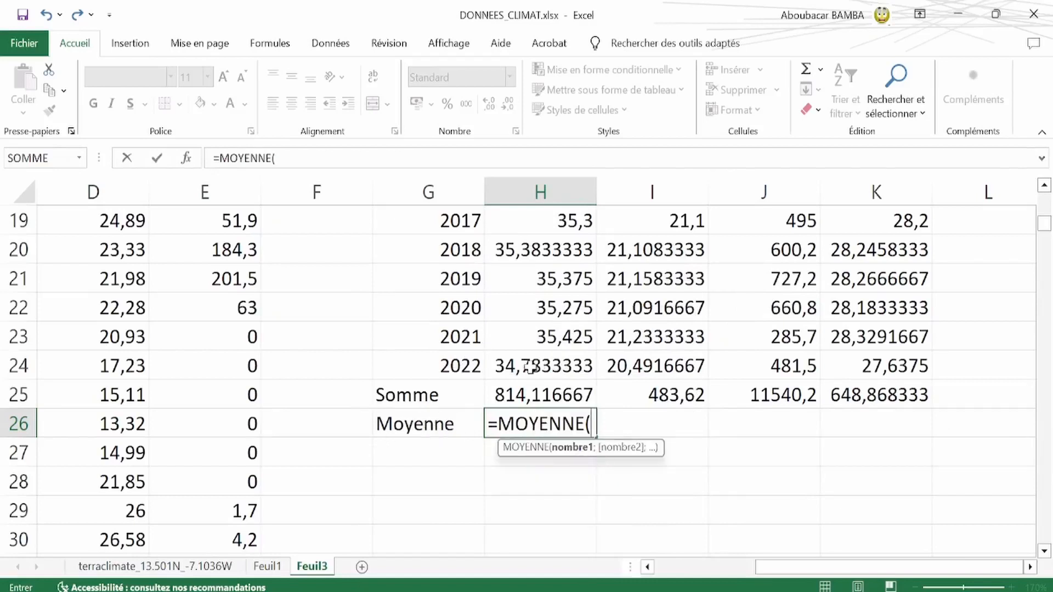
pyautogui.moveTo(530, 367); pyautogui.dragTo(543, 243)
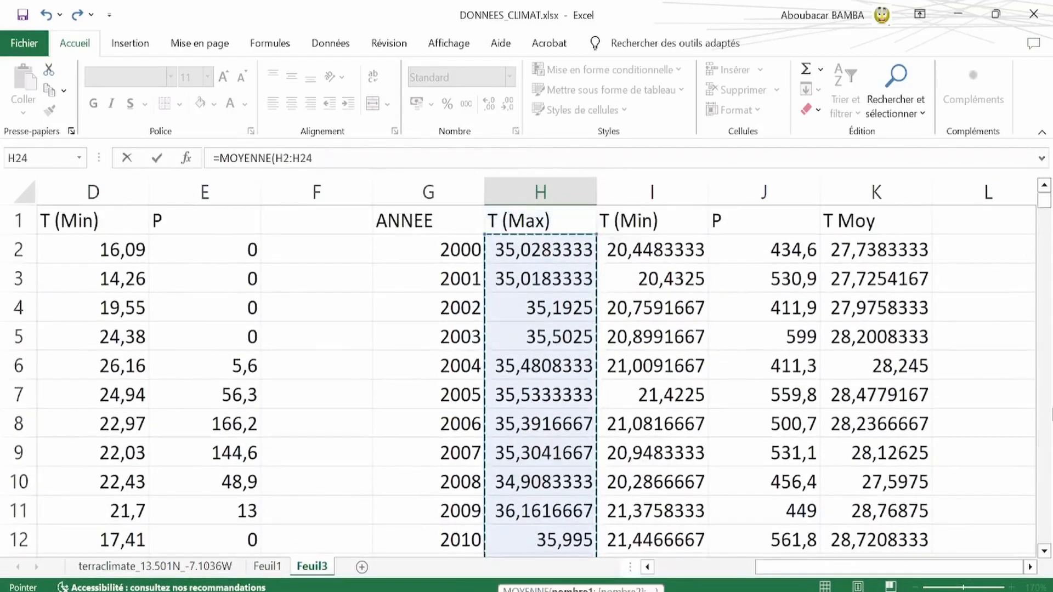
pyautogui.moveTo(1044, 202); pyautogui.dragTo(1047, 270)
pyautogui.moveTo(1048, 361); pyautogui.dragTo(1048, 379)
pyautogui.scroll(8, 582, 384)
pyautogui.scroll(20, 581, 384)
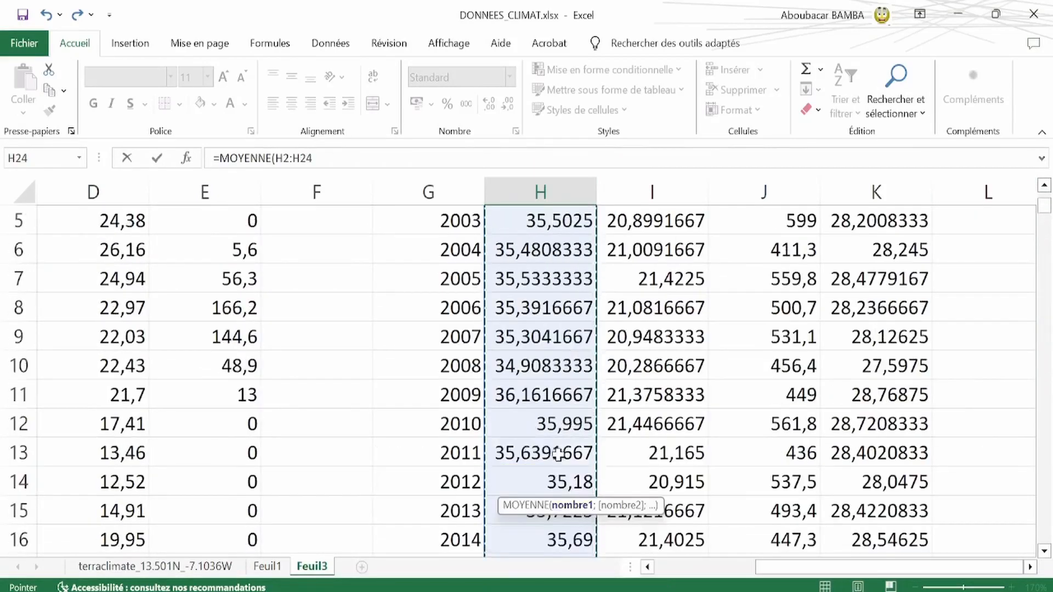
pyautogui.scroll(-5, 560, 439)
pyautogui.write(')')
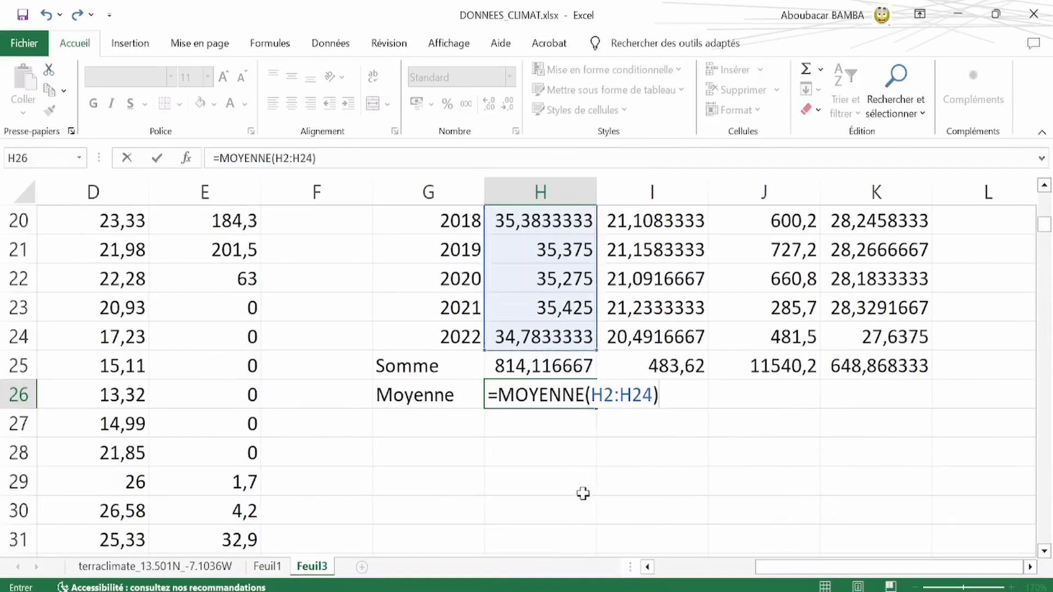
pyautogui.press('Return')
# Fill the H26 average formula across to K26 and check the formulas in J26 and K26
pyautogui.click(563, 396)
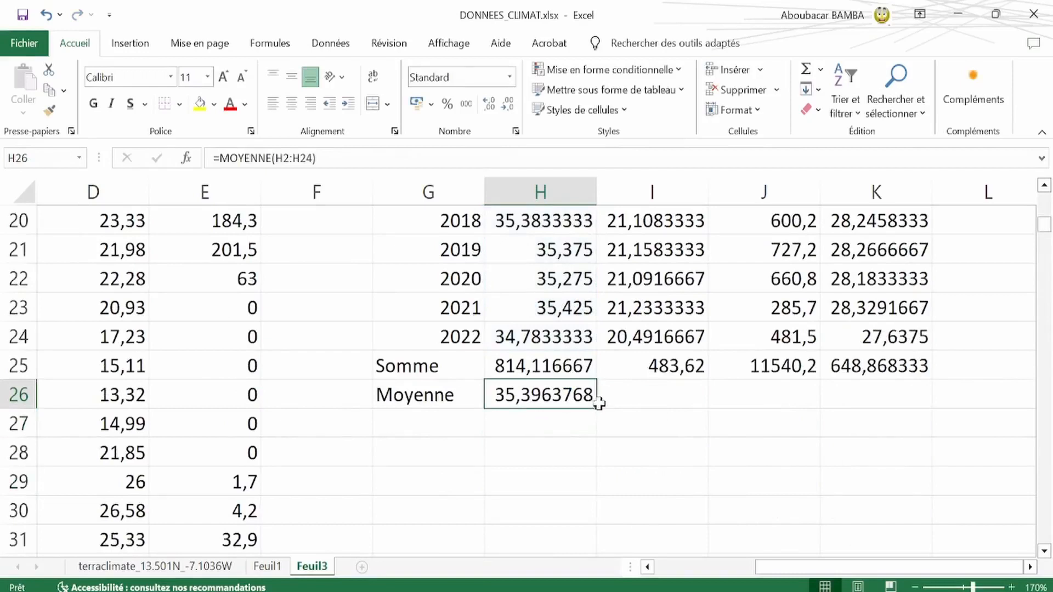
pyautogui.moveTo(595, 410); pyautogui.dragTo(913, 397)
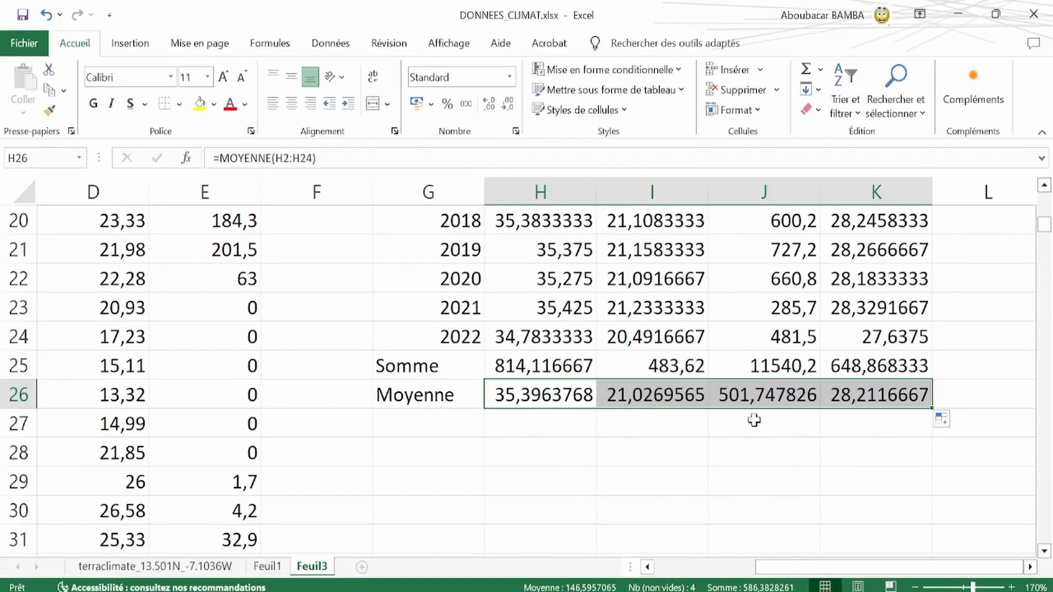
pyautogui.click(767, 402)
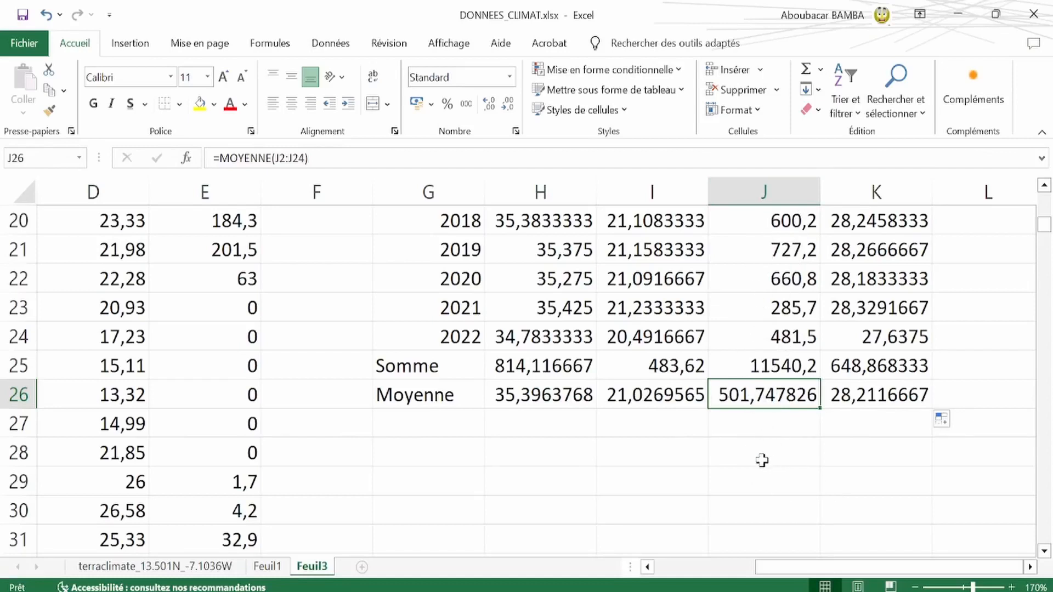
pyautogui.click(875, 395)
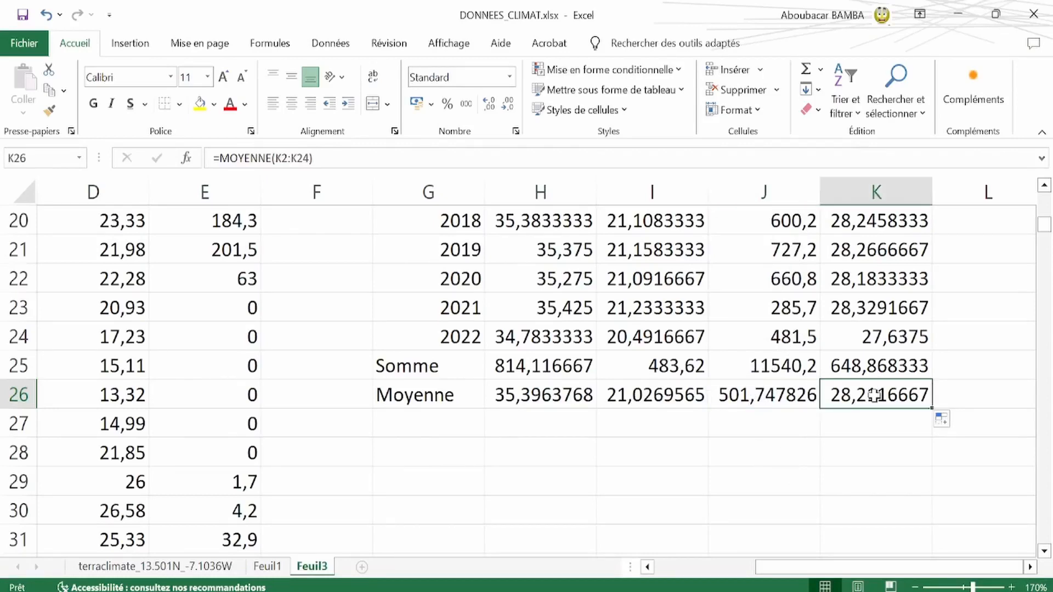
# Create a table with headers from G1:K25, copy it and paste it as values at A1 of the blank workbook Classeur1
pyautogui.hotkey('ctrl', 'l')
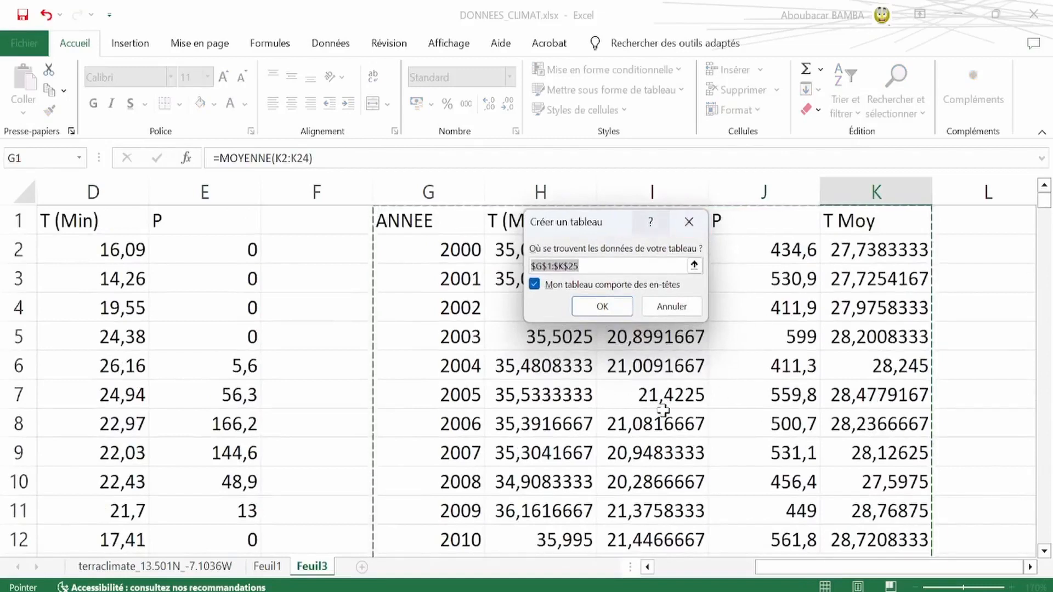
pyautogui.click(598, 309)
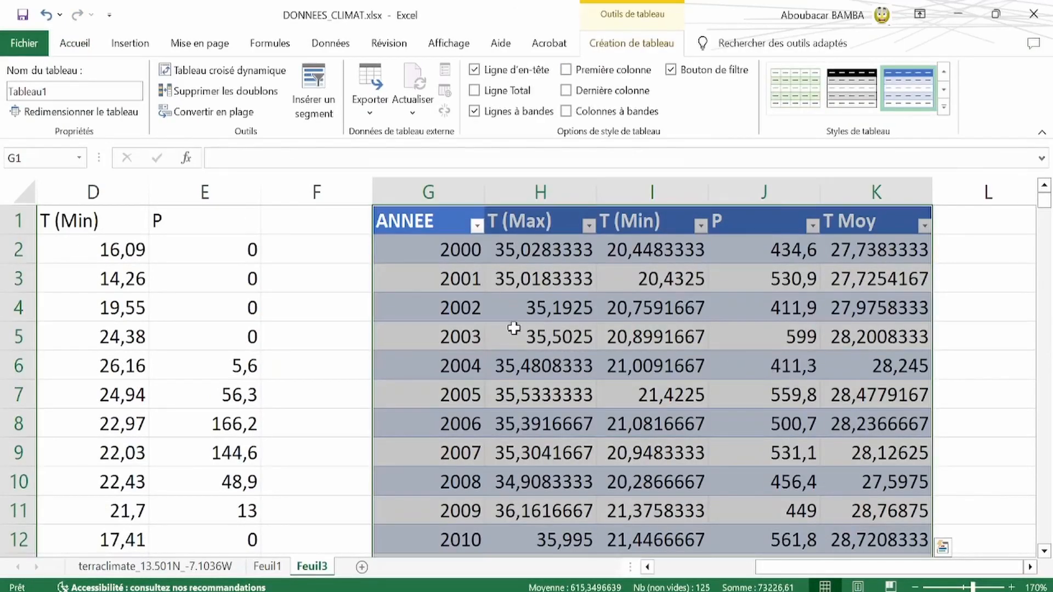
pyautogui.hotkey('ctrl', 'c')
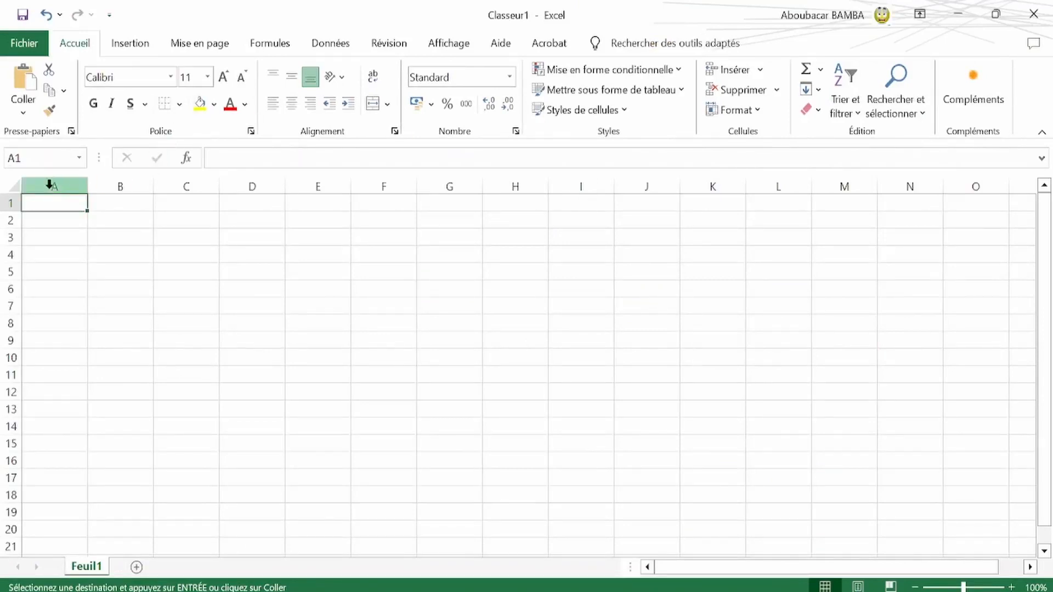
pyautogui.rightClick(58, 206)
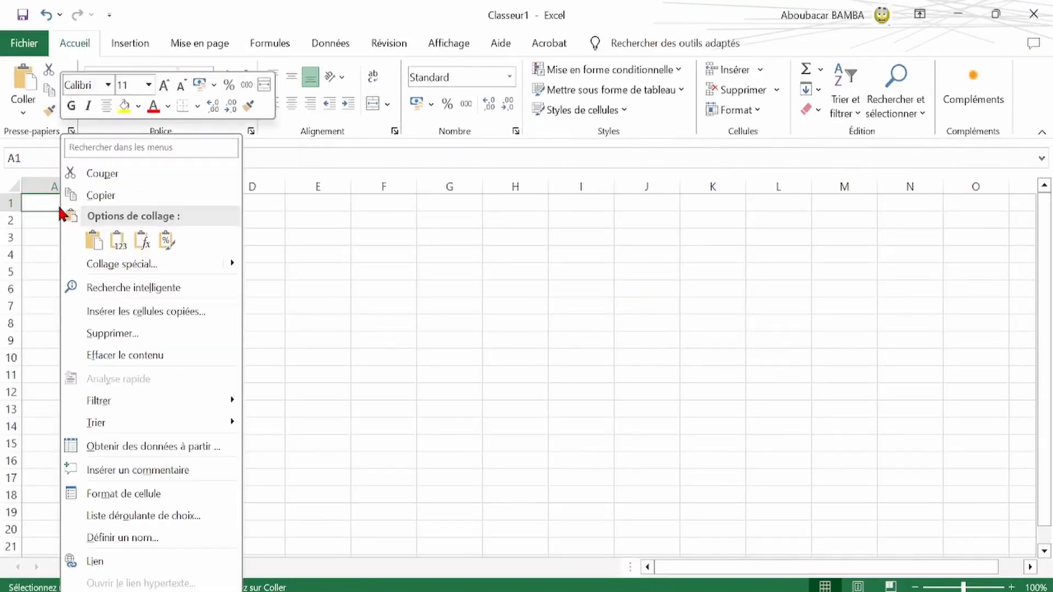
pyautogui.click(117, 242)
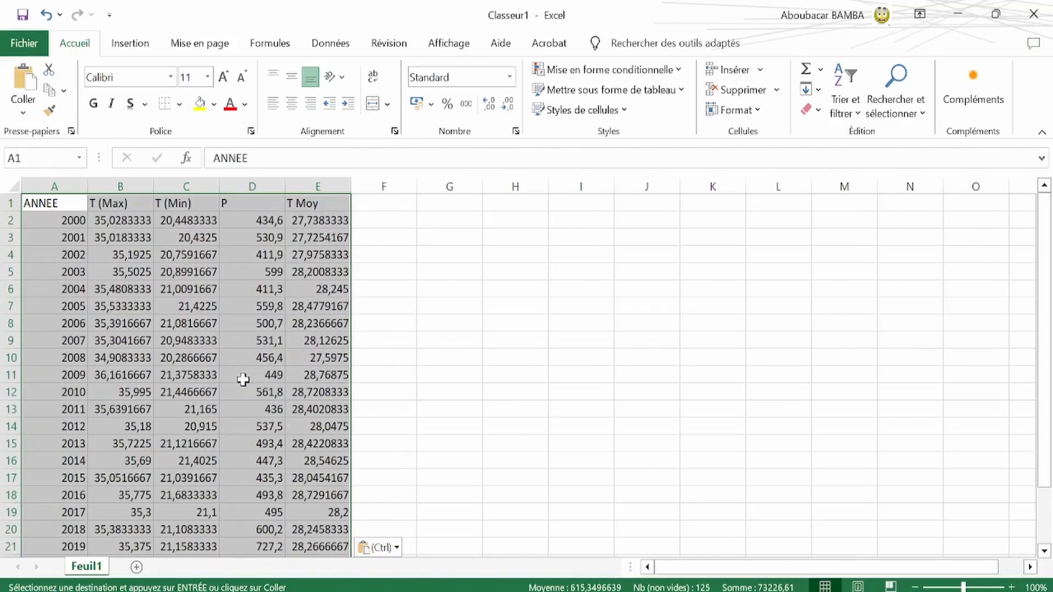
# Convert the pasted data into a table with a header row and set its font to Times New Roman, size 14
pyautogui.hotkey('ctrl', 't')
pyautogui.click(604, 304)
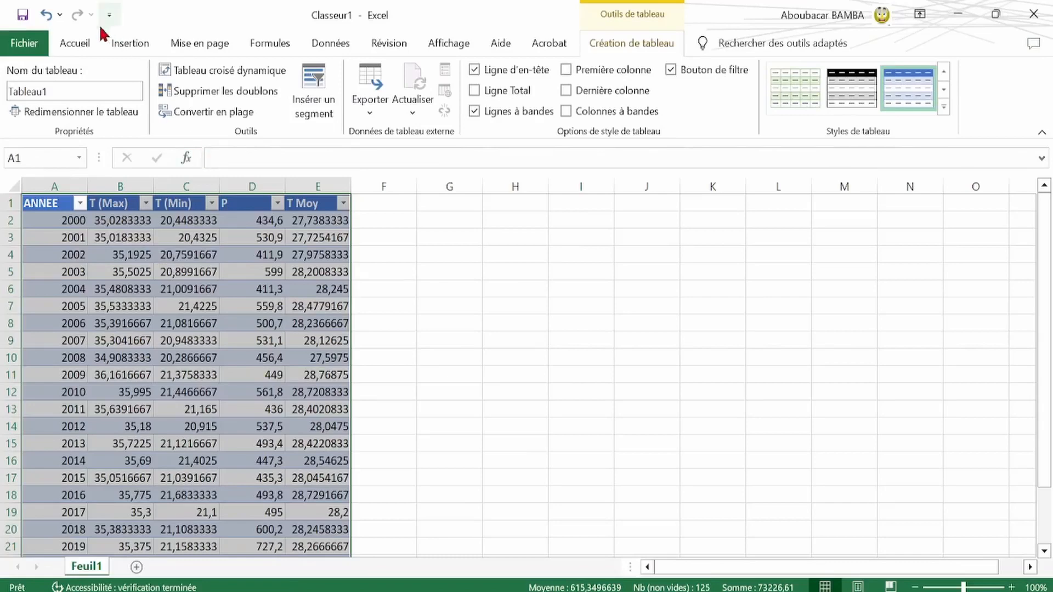
pyautogui.click(75, 44)
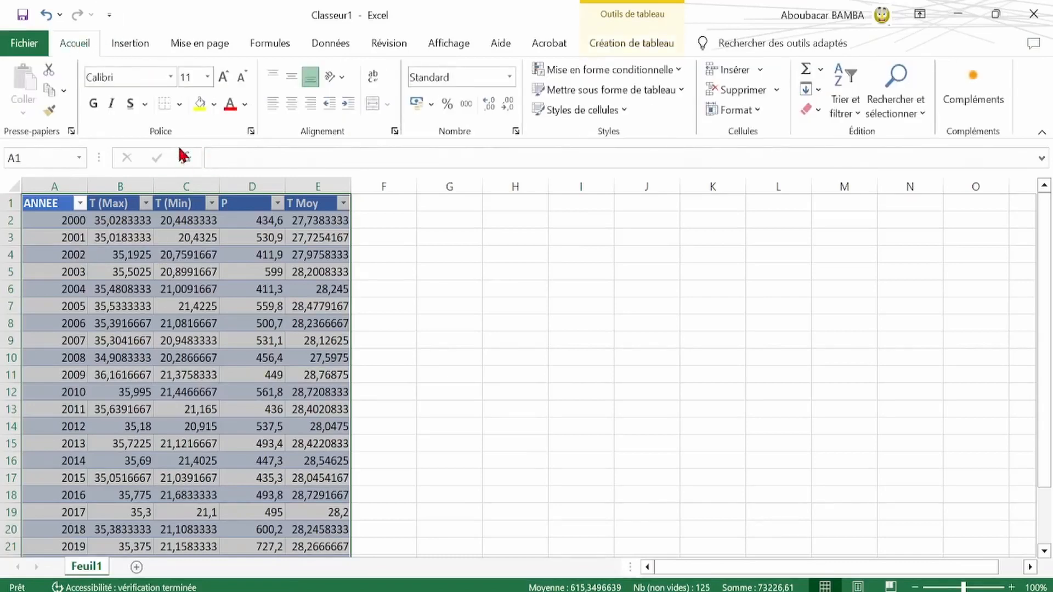
pyautogui.click(225, 79)
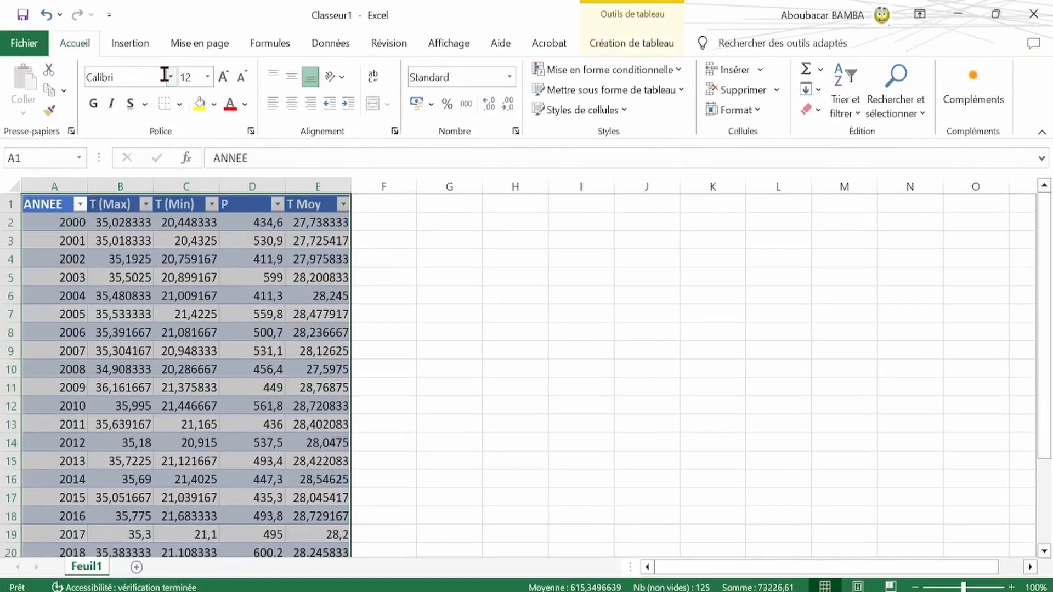
pyautogui.click(172, 82)
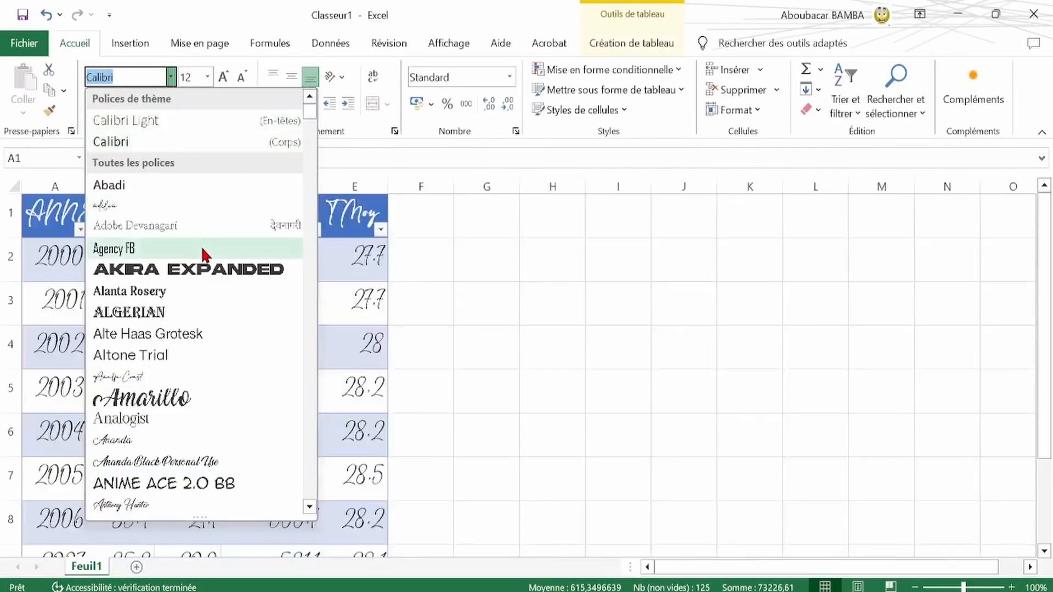
pyautogui.write('Tahoma')
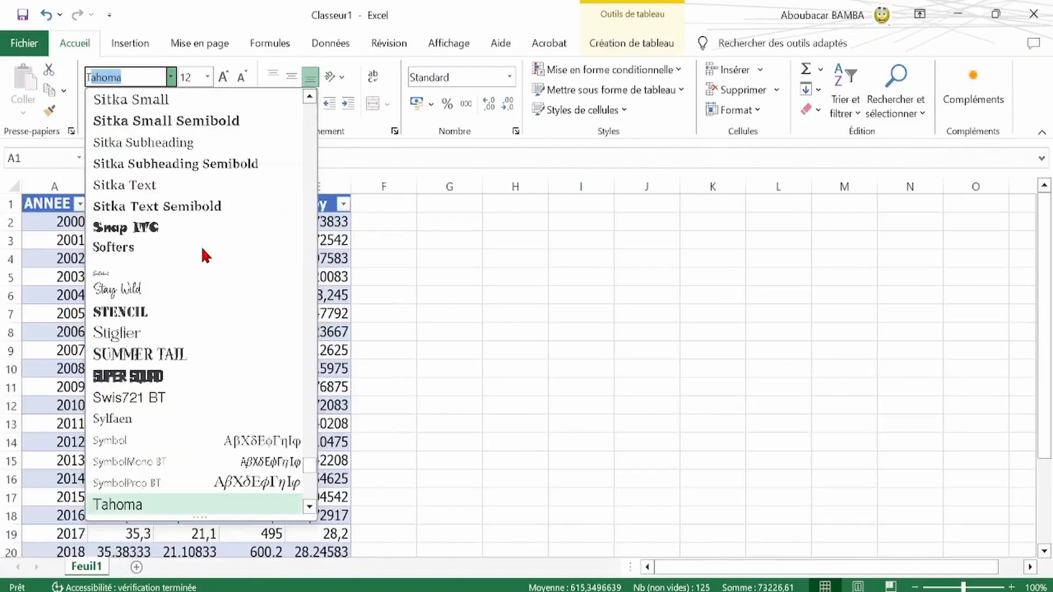
pyautogui.scroll(-7, 202, 247)
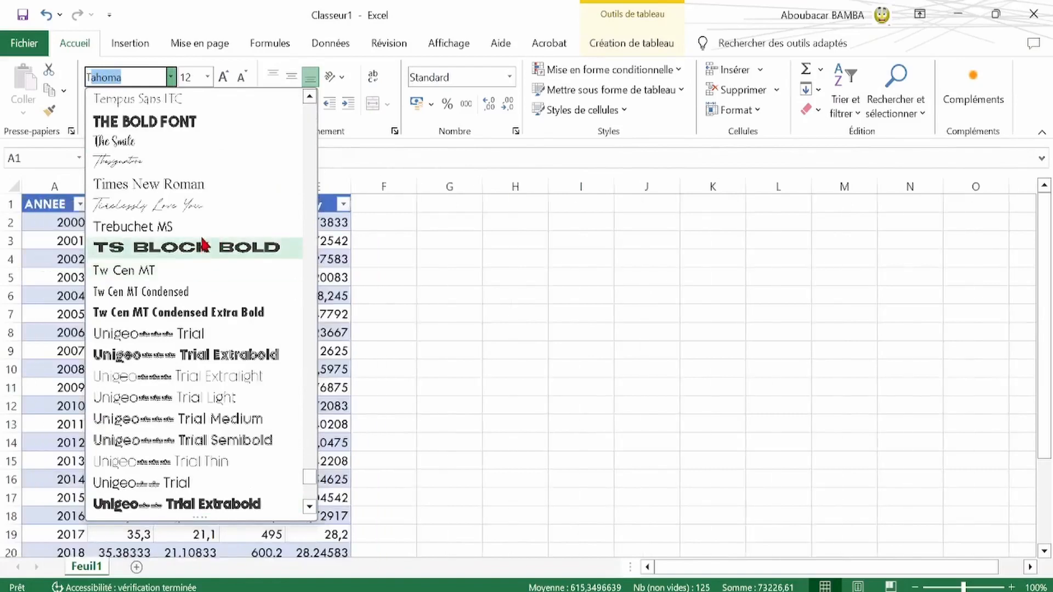
pyautogui.scroll(2, 203, 252)
pyautogui.click(200, 312)
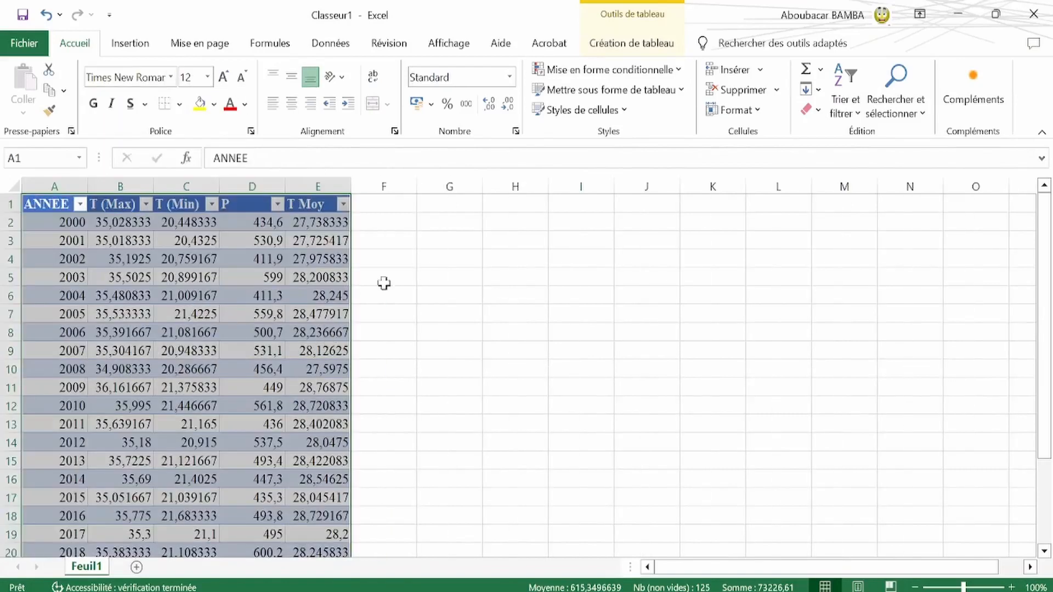
pyautogui.click(223, 77)
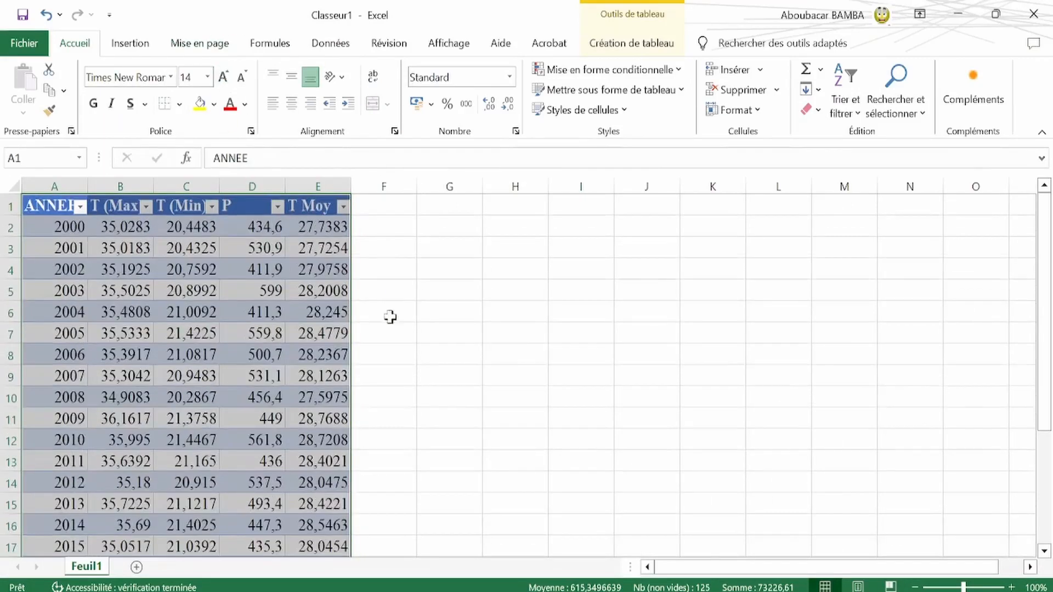
pyautogui.click(466, 436)
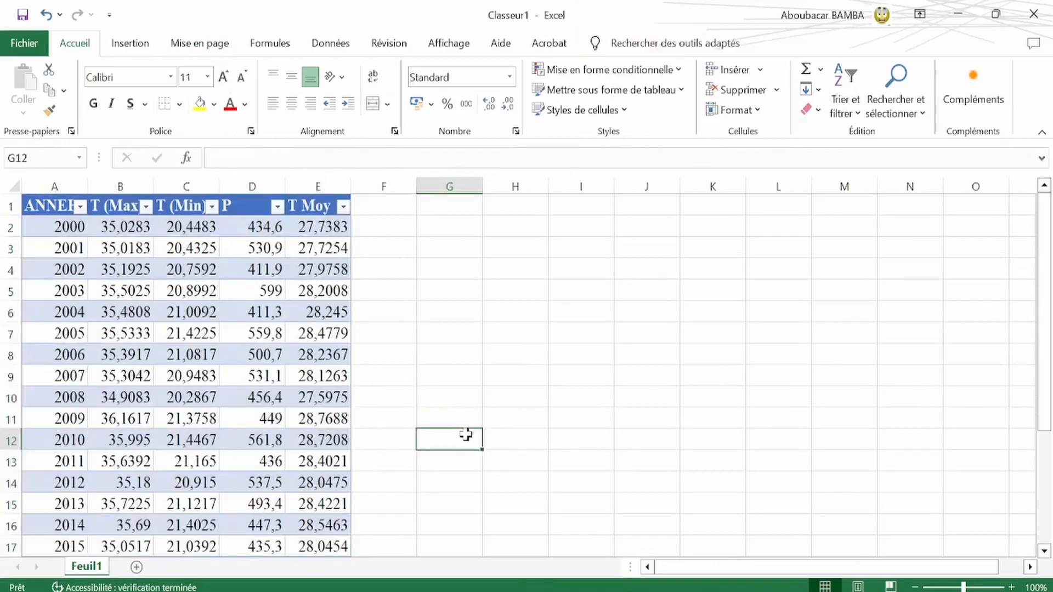
# Review the formatted table down to the Somme row, and switch to the PowerPoint presentation ANALYSE DE DONNEES CLIMATIQUES.pptx
pyautogui.scroll(-5, 174, 359)
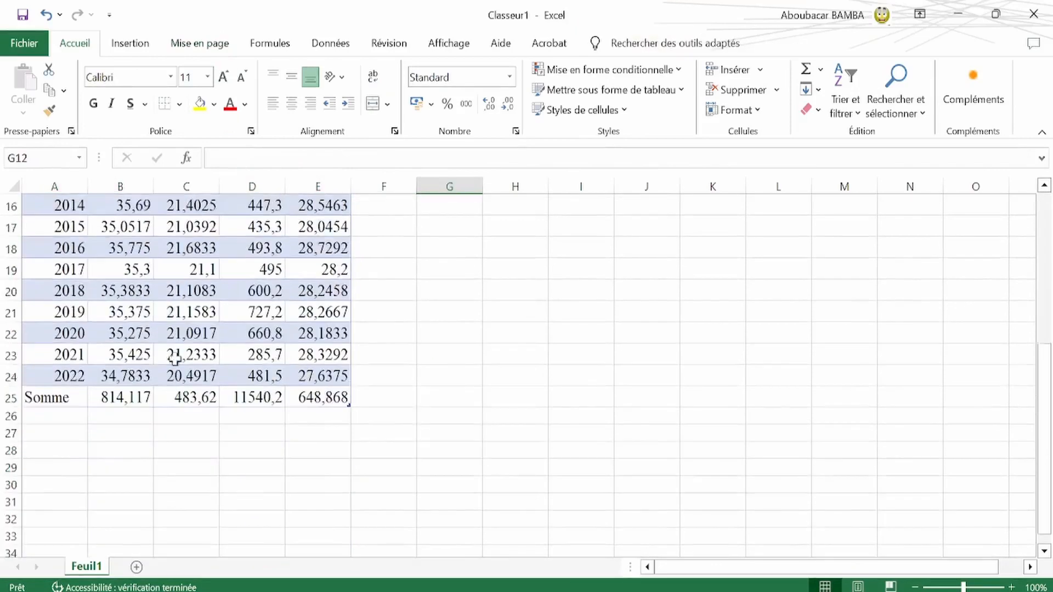
pyautogui.scroll(-4, 177, 357)
pyautogui.scroll(3, 181, 353)
pyautogui.scroll(3, 184, 353)
pyautogui.scroll(-4, 182, 351)
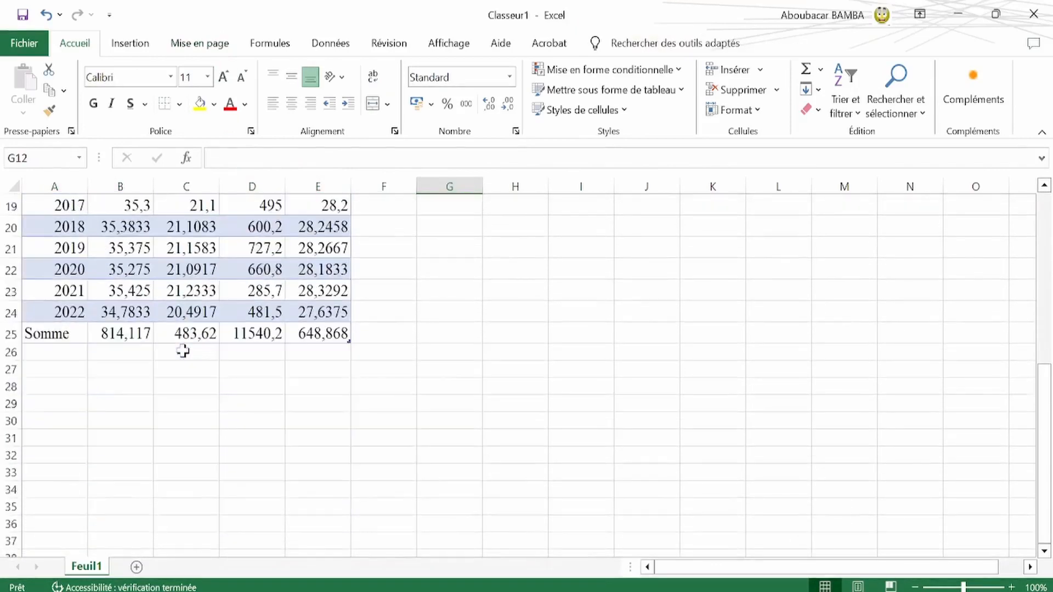
pyautogui.scroll(1, 182, 351)
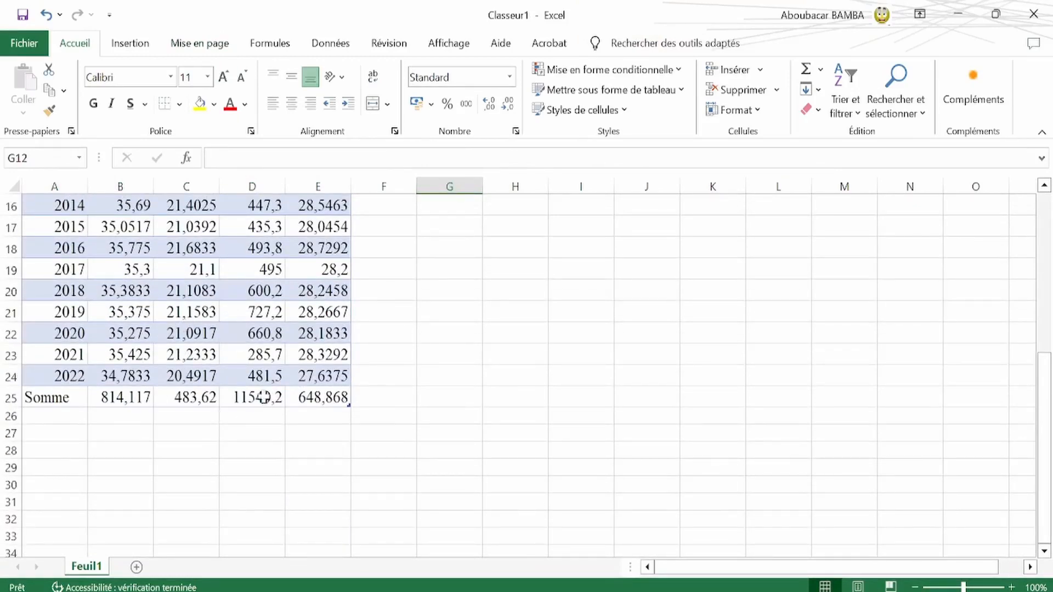
pyautogui.scroll(3, 282, 348)
pyautogui.scroll(2, 282, 348)
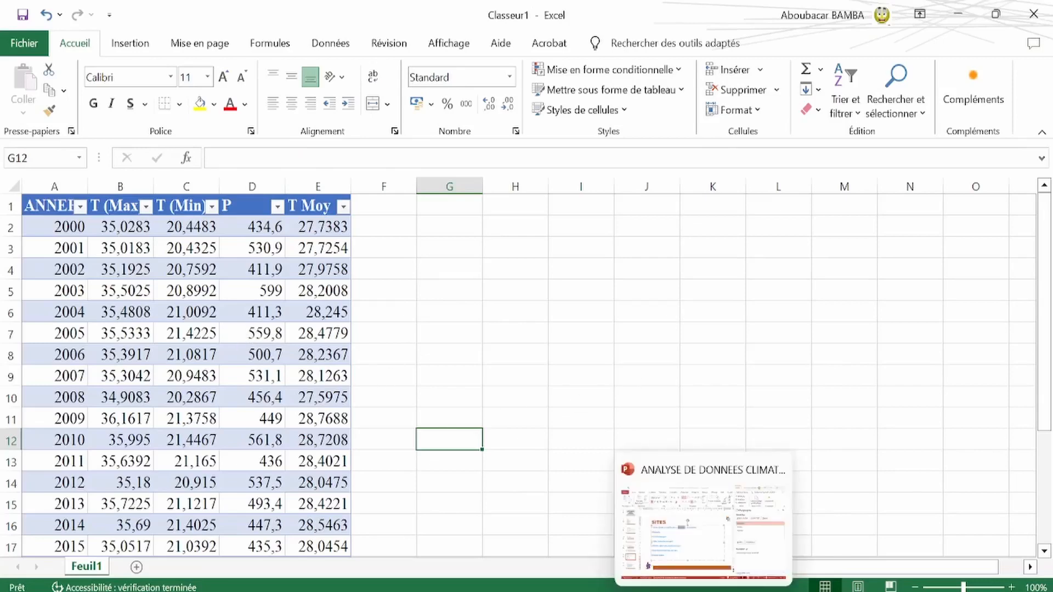
pyautogui.click(704, 591)
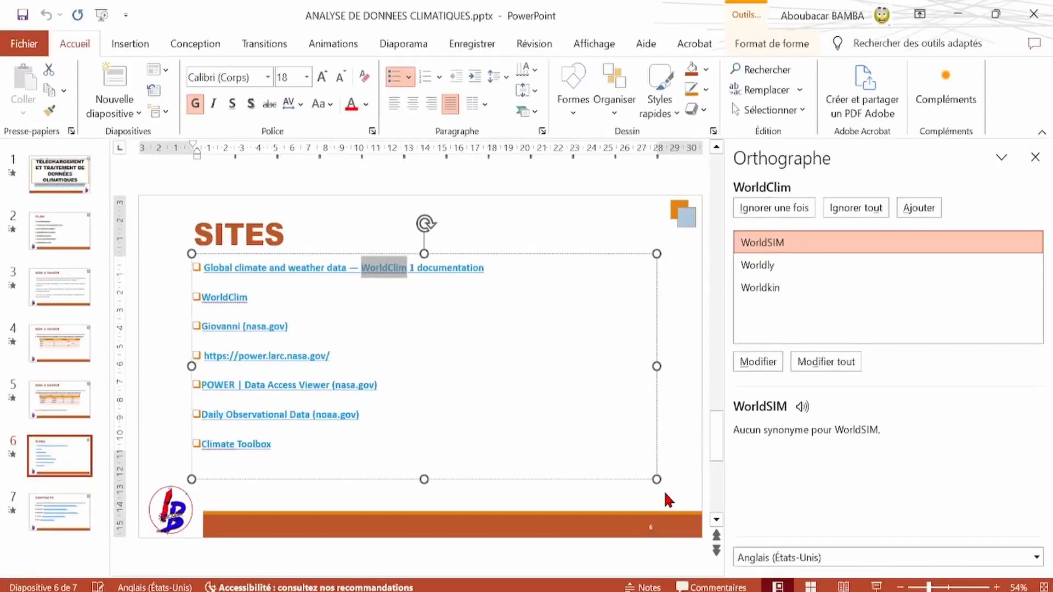
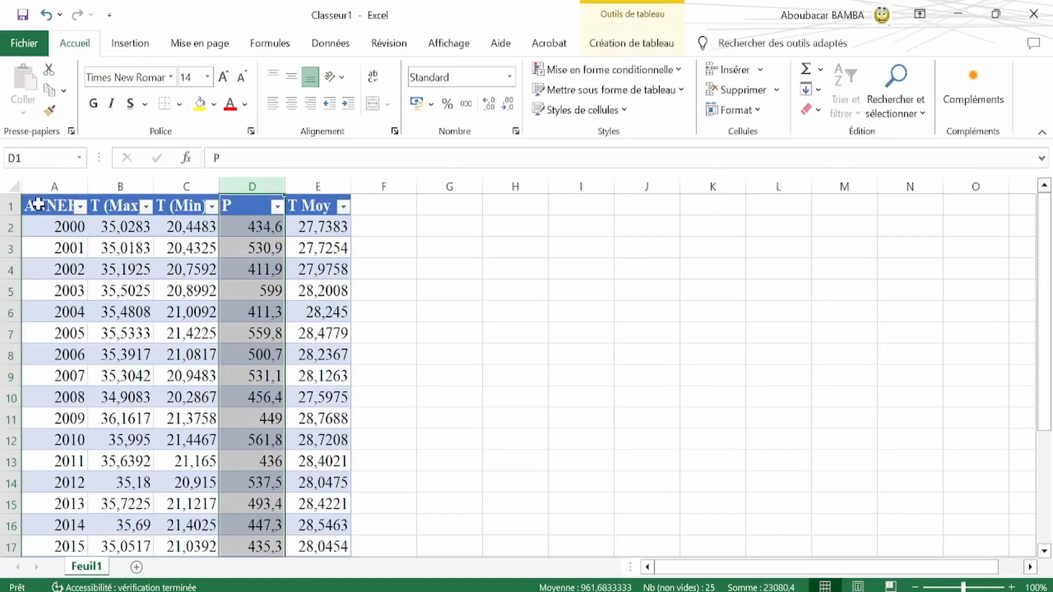
# Try to get recommended charts in Classeur1 for the ANNEE and T Moy columns selected together with the Somme row
pyautogui.click(44, 183)
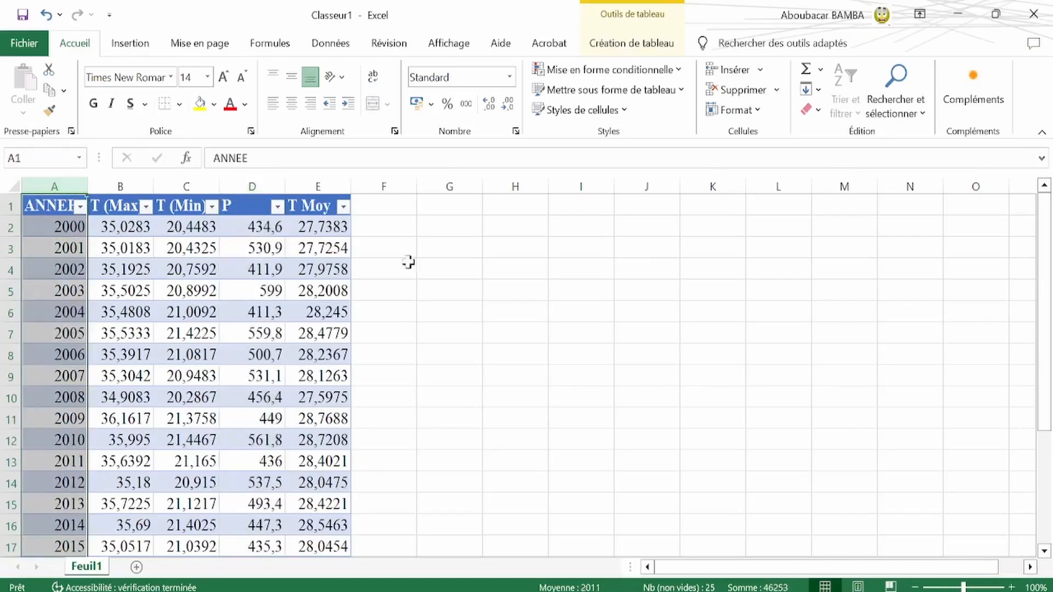
pyautogui.keyDown('ctrl'); pyautogui.click(333, 187); pyautogui.keyUp('ctrl')
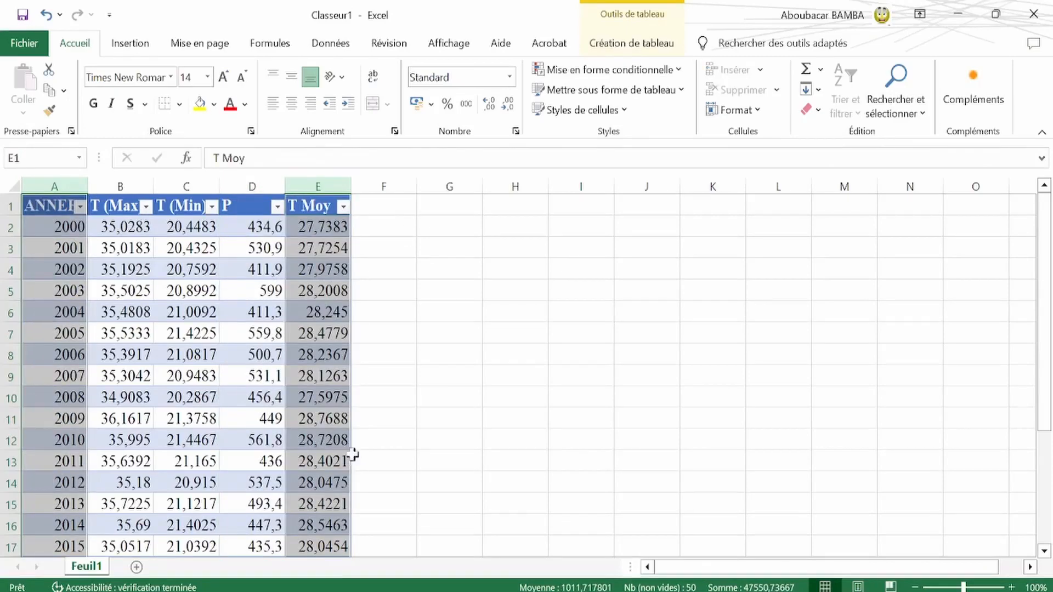
pyautogui.scroll(-3, 226, 385)
pyautogui.scroll(-6, 225, 379)
pyautogui.scroll(6, 229, 348)
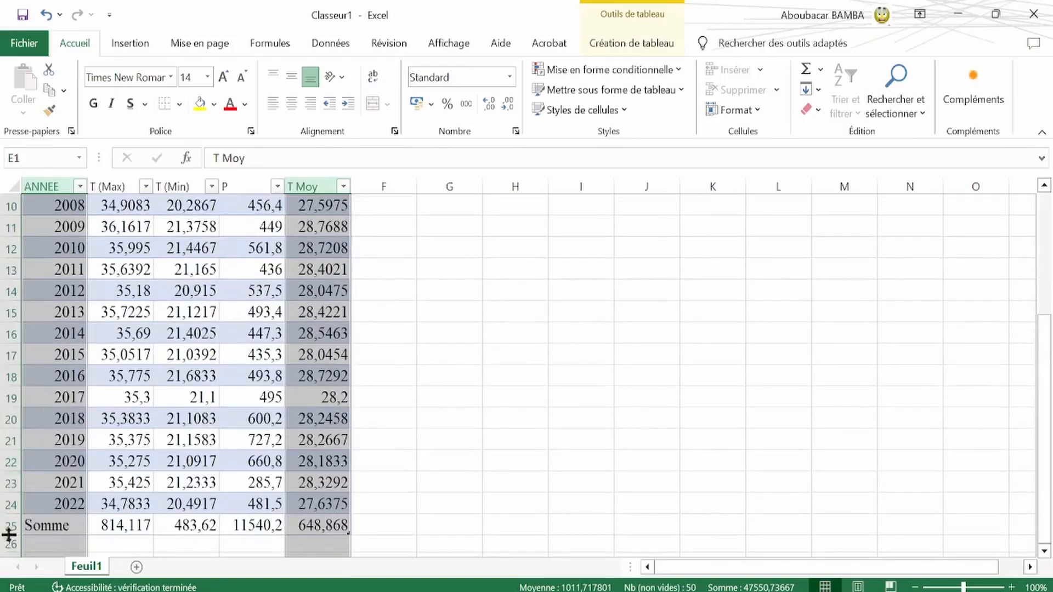
pyautogui.keyDown('ctrl'); pyautogui.click(5, 528); pyautogui.keyUp('ctrl')
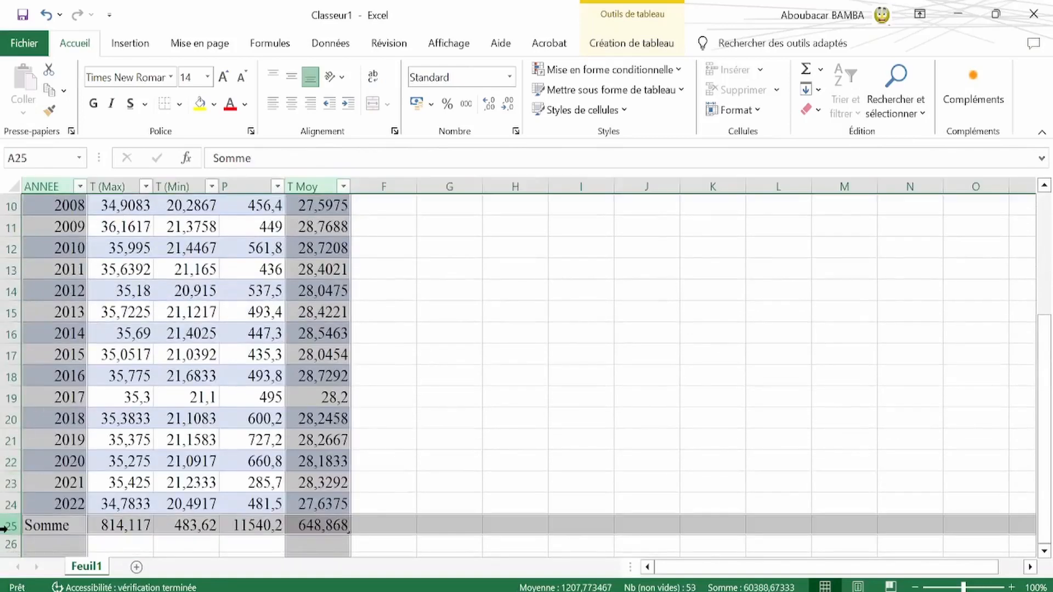
pyautogui.scroll(3, 516, 329)
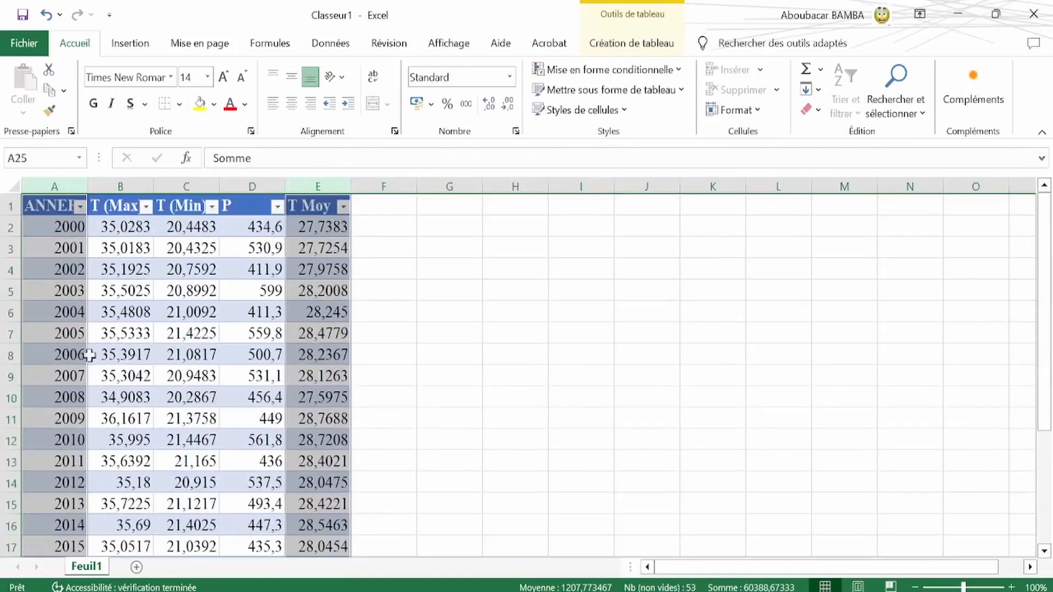
pyautogui.click(128, 42)
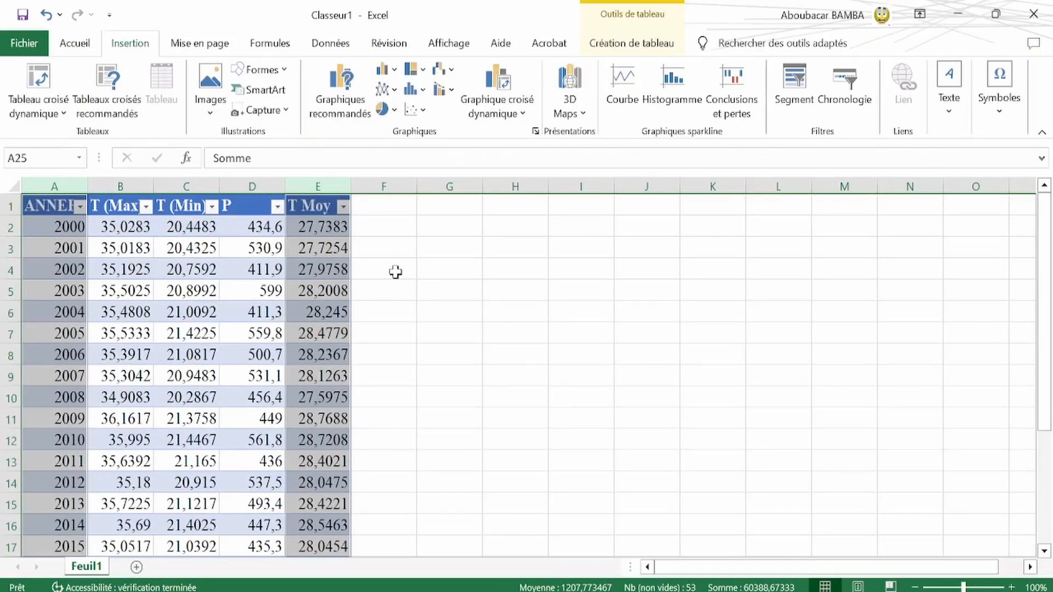
pyautogui.click(501, 118)
pyautogui.click(501, 117)
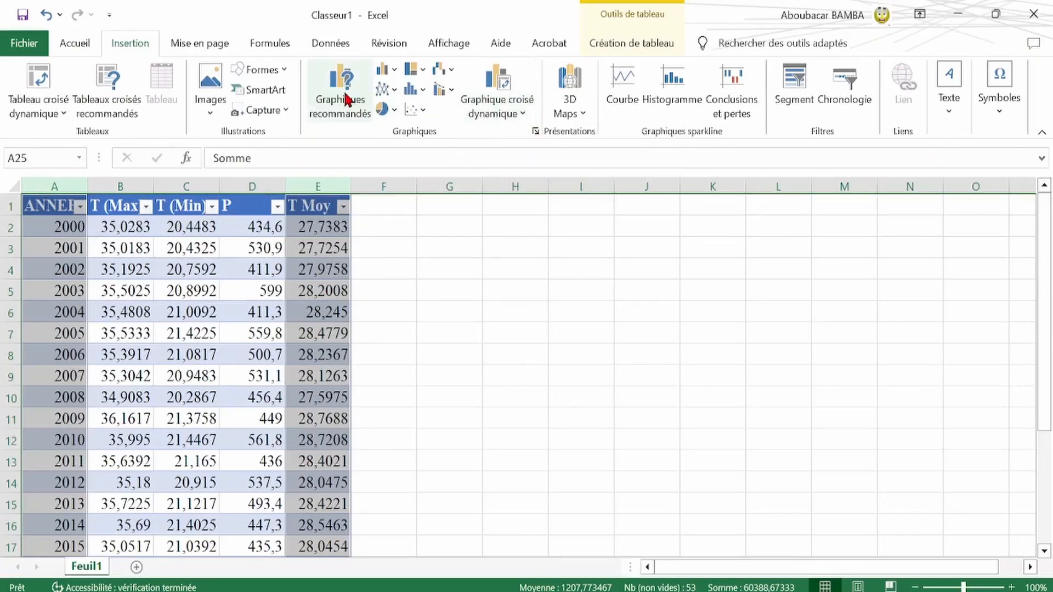
pyautogui.click(346, 100)
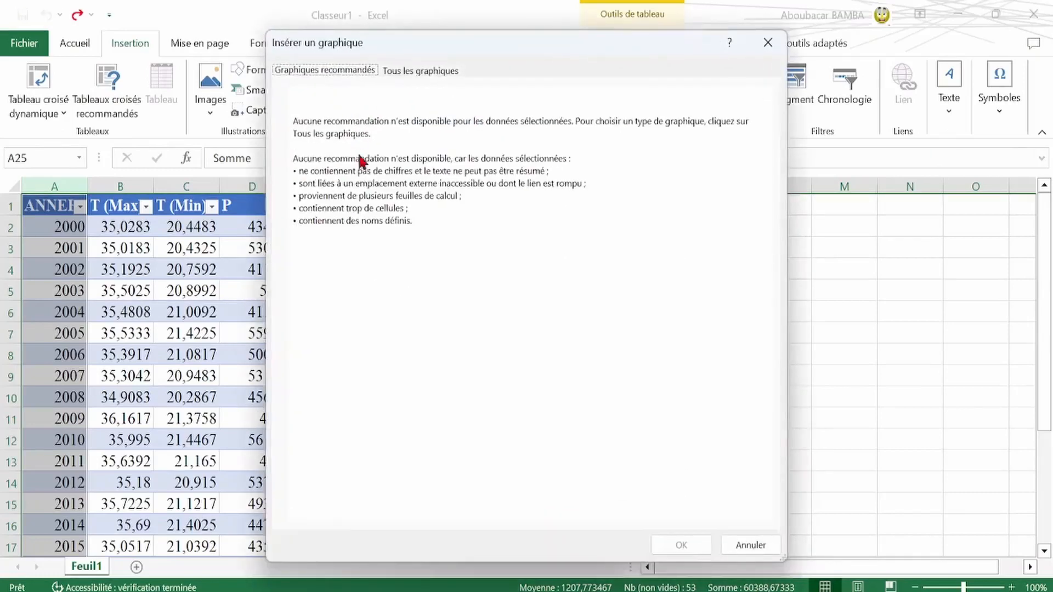
pyautogui.click(768, 42)
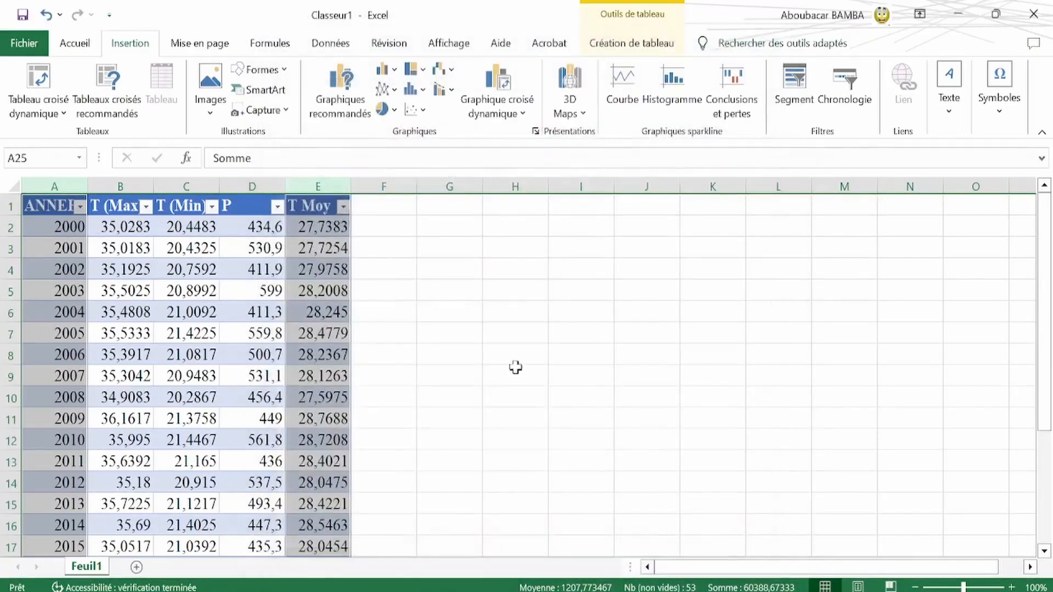
pyautogui.click(402, 295)
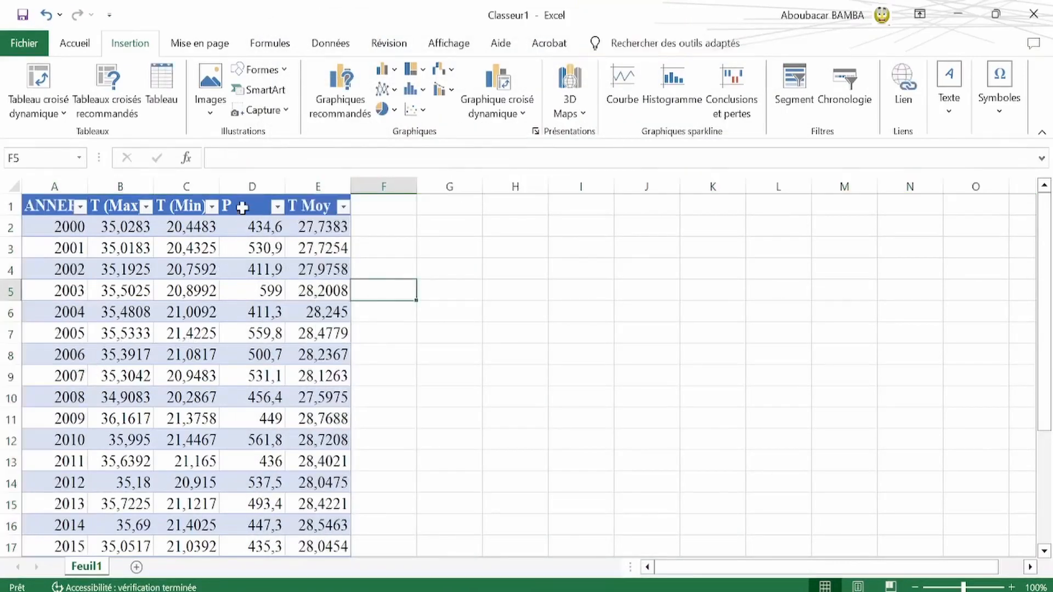
# Preview the recommended line and clustered column charts for A1:E8 without inserting one
pyautogui.moveTo(52, 211); pyautogui.dragTo(311, 354)
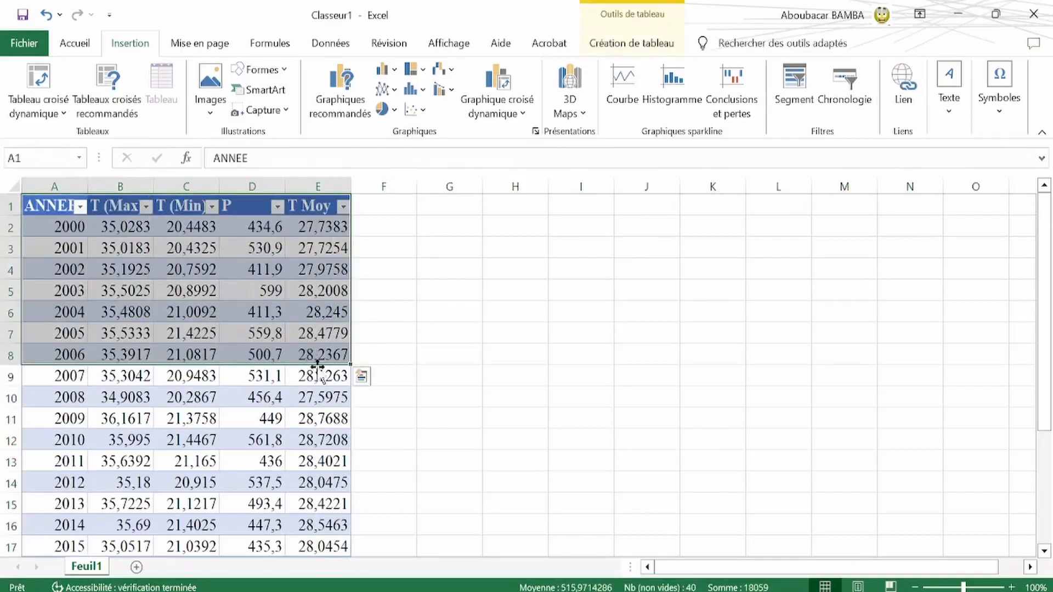
pyautogui.click(341, 93)
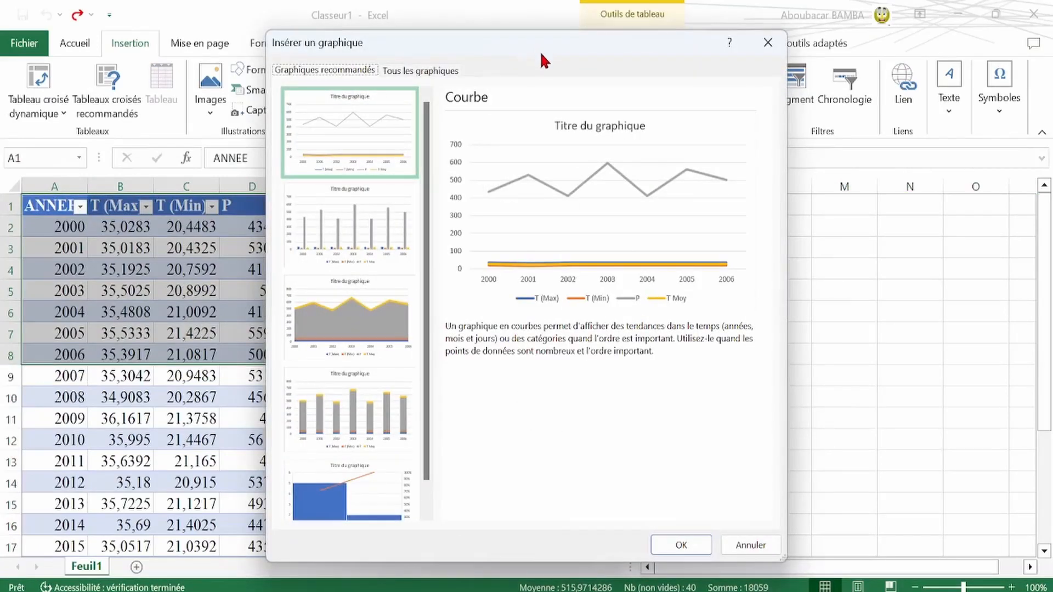
pyautogui.moveTo(538, 49); pyautogui.dragTo(709, 95)
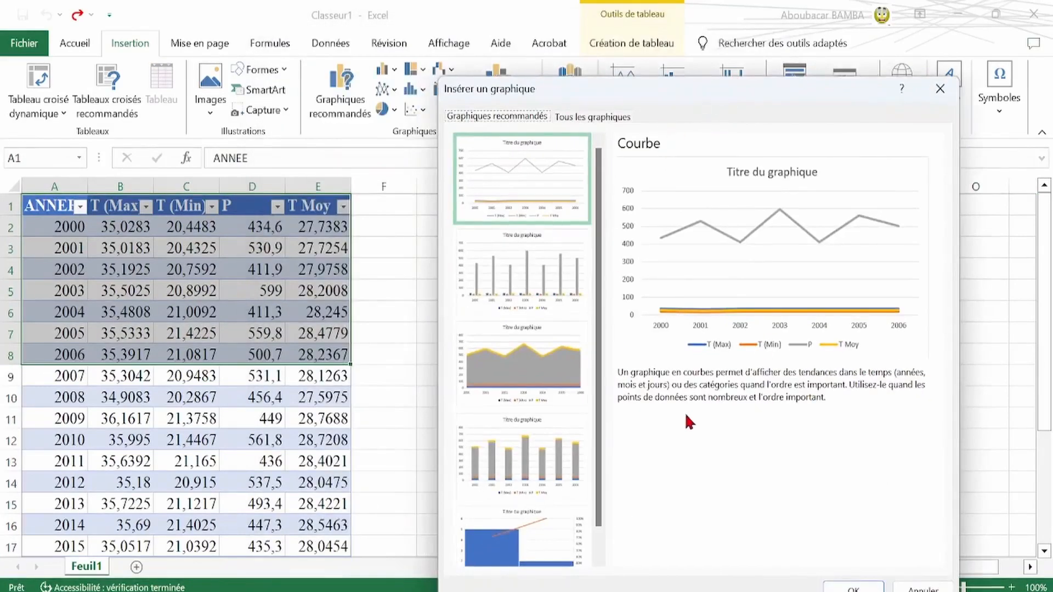
pyautogui.click(498, 262)
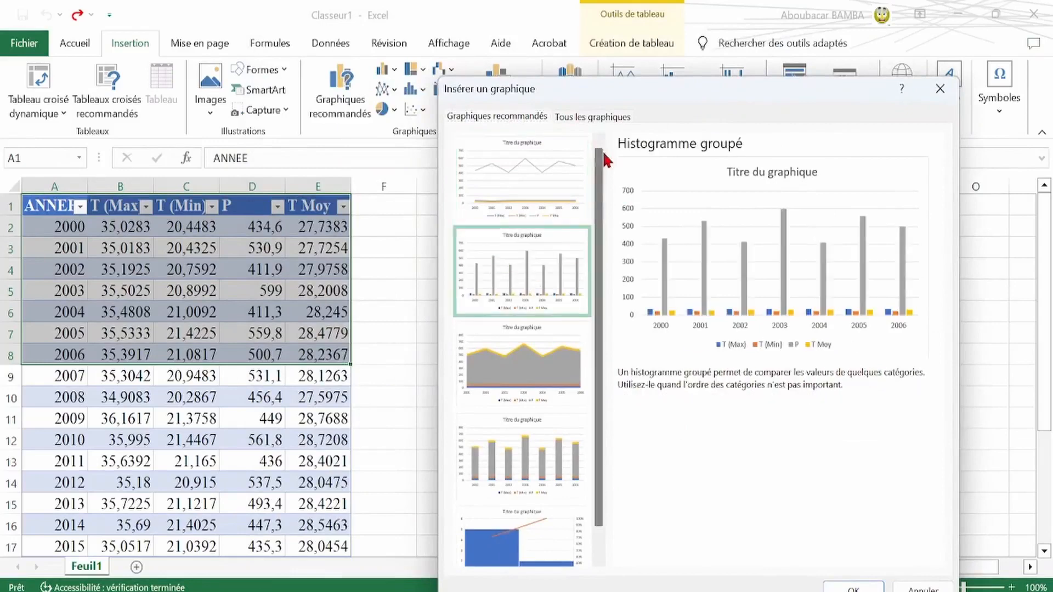
pyautogui.click(549, 173)
pyautogui.click(523, 267)
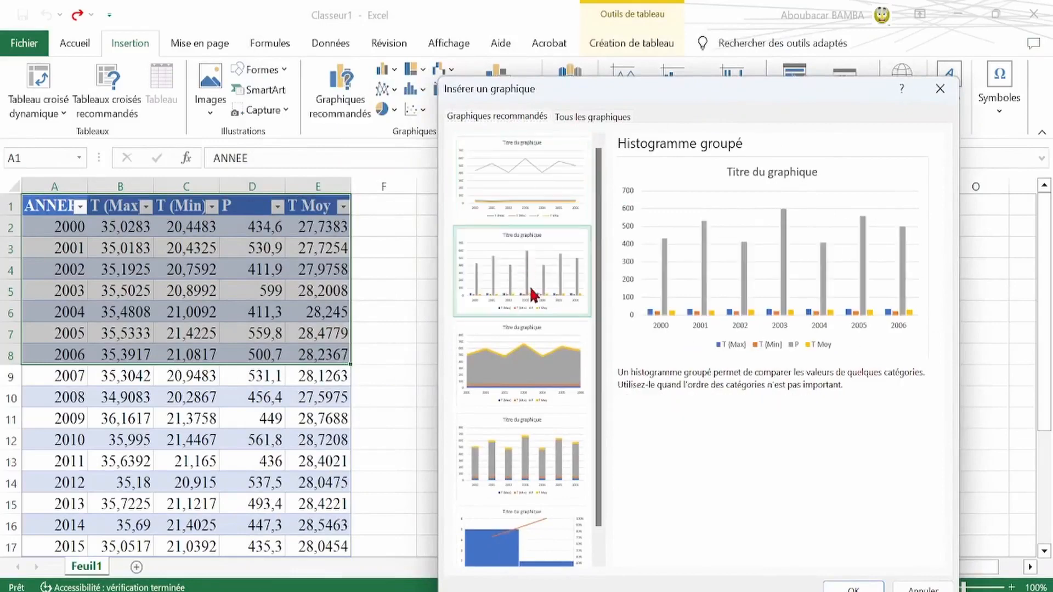
pyautogui.click(940, 88)
# Copy A1:E8 with its headers and paste it at G1
pyautogui.hotkey('ctrl', 'c')
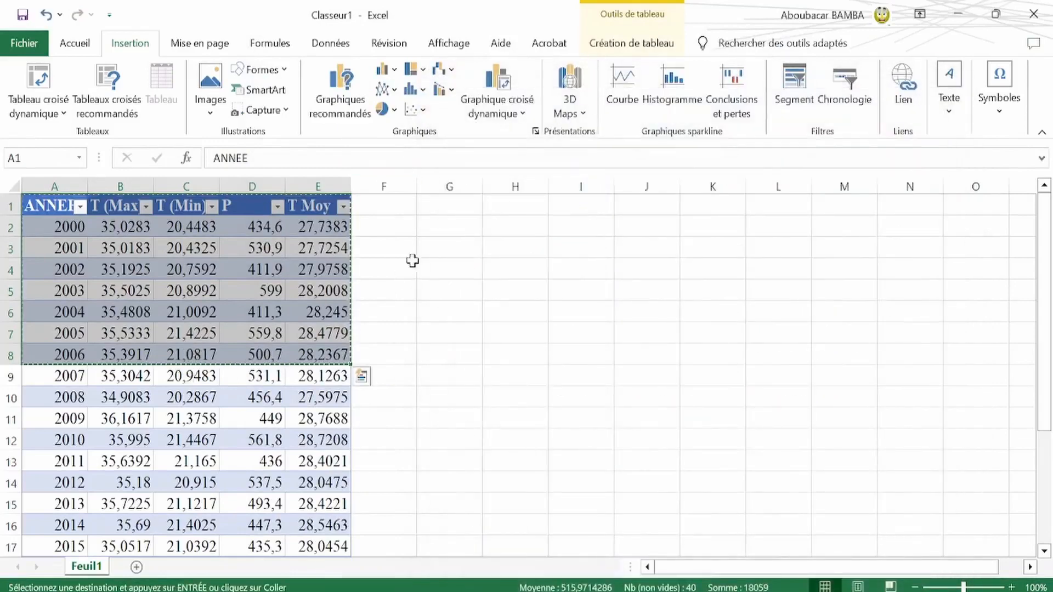
pyautogui.click(453, 203)
pyautogui.hotkey('ctrl', 'v')
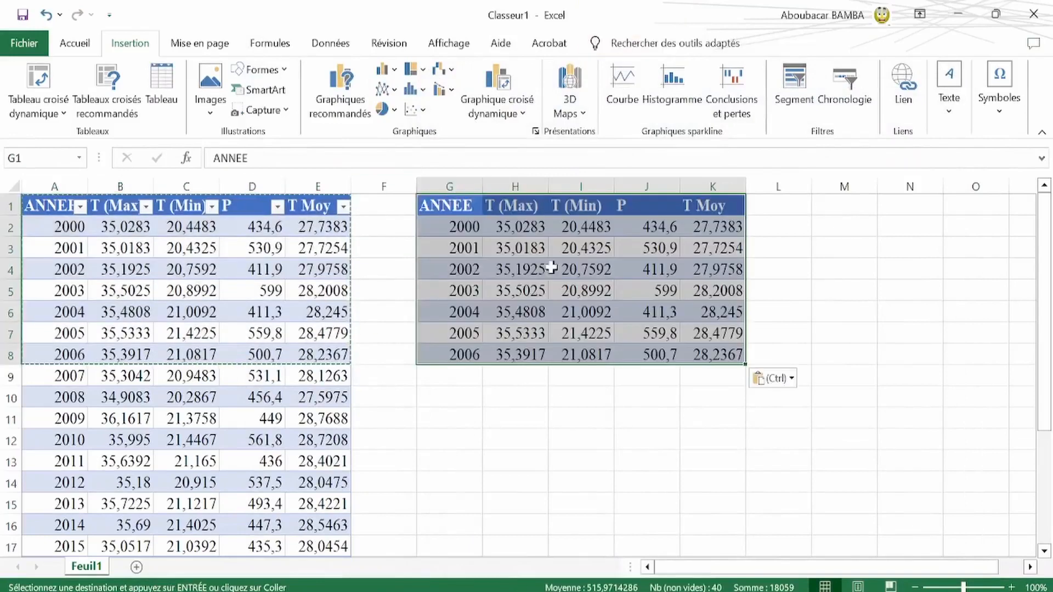
# Delete the T (Max) and T (Min) columns H and I from the pasted copy
pyautogui.click(510, 187)
pyautogui.moveTo(574, 186); pyautogui.dragTo(524, 187)
pyautogui.rightClick(525, 187)
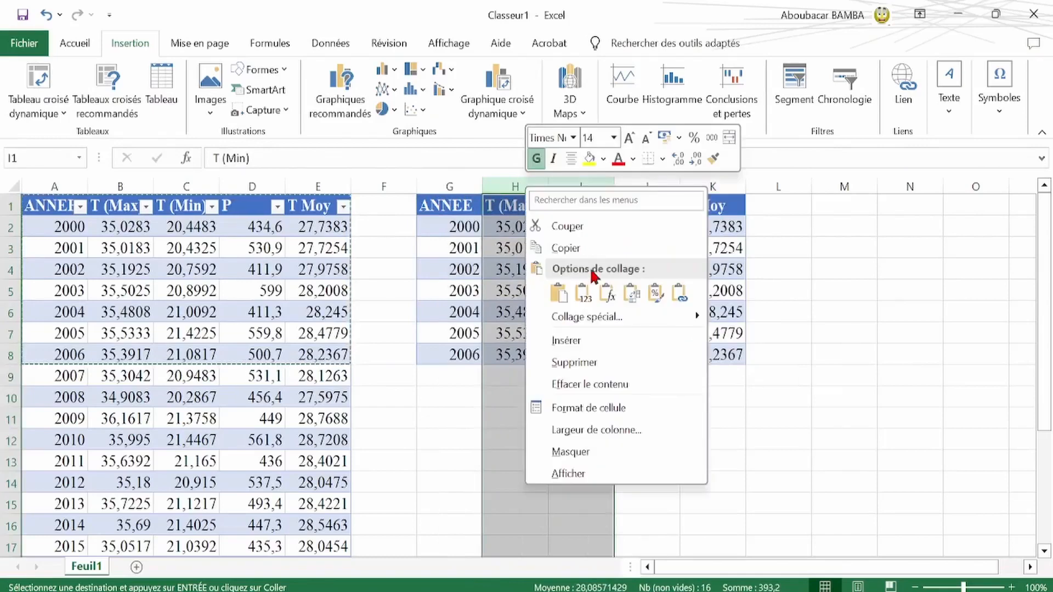
pyautogui.click(583, 370)
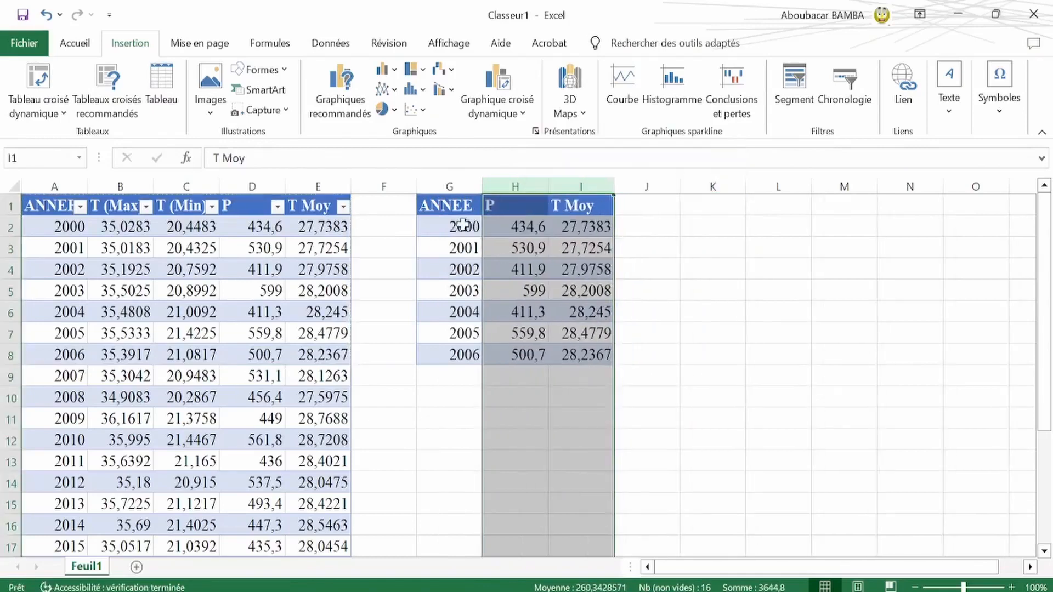
# Compare the combined chart variants for columns G to I, and insert the recommended line chart (Courbe) from them
pyautogui.moveTo(449, 186); pyautogui.dragTo(589, 189)
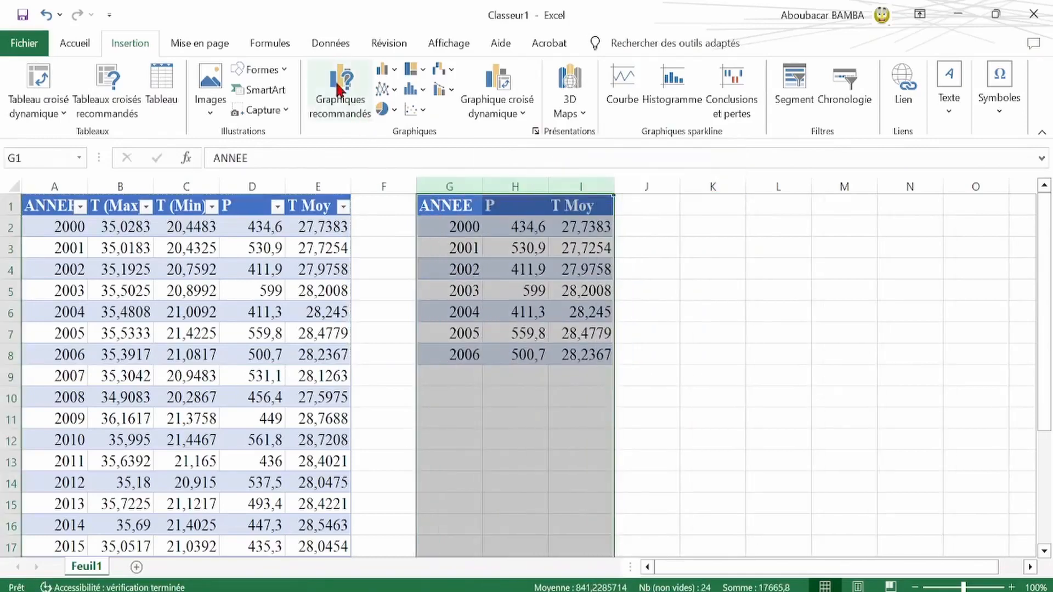
pyautogui.click(351, 104)
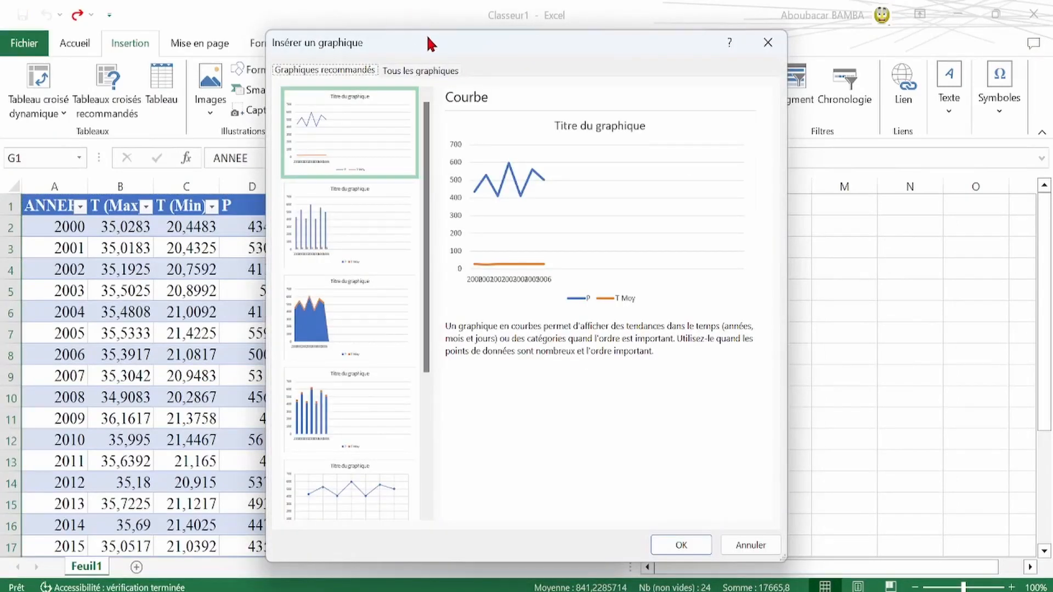
pyautogui.moveTo(427, 47); pyautogui.dragTo(643, 69)
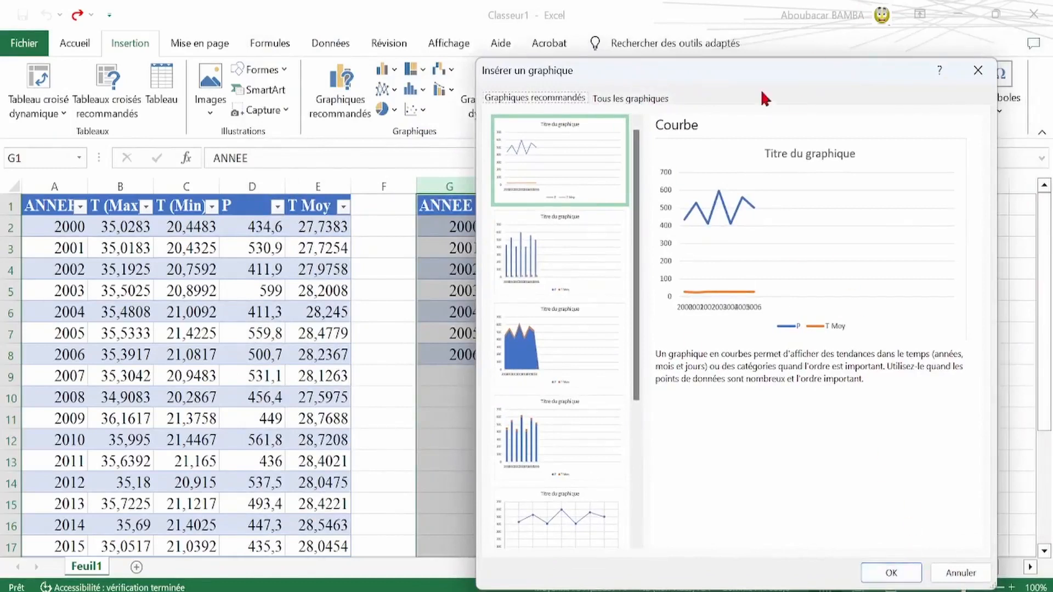
pyautogui.click(609, 99)
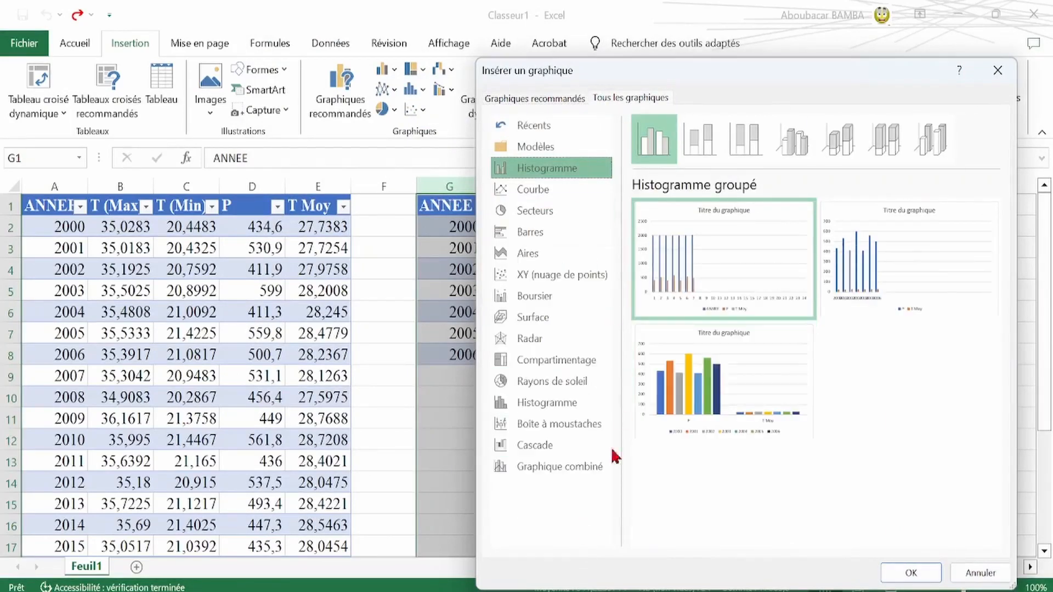
pyautogui.click(558, 467)
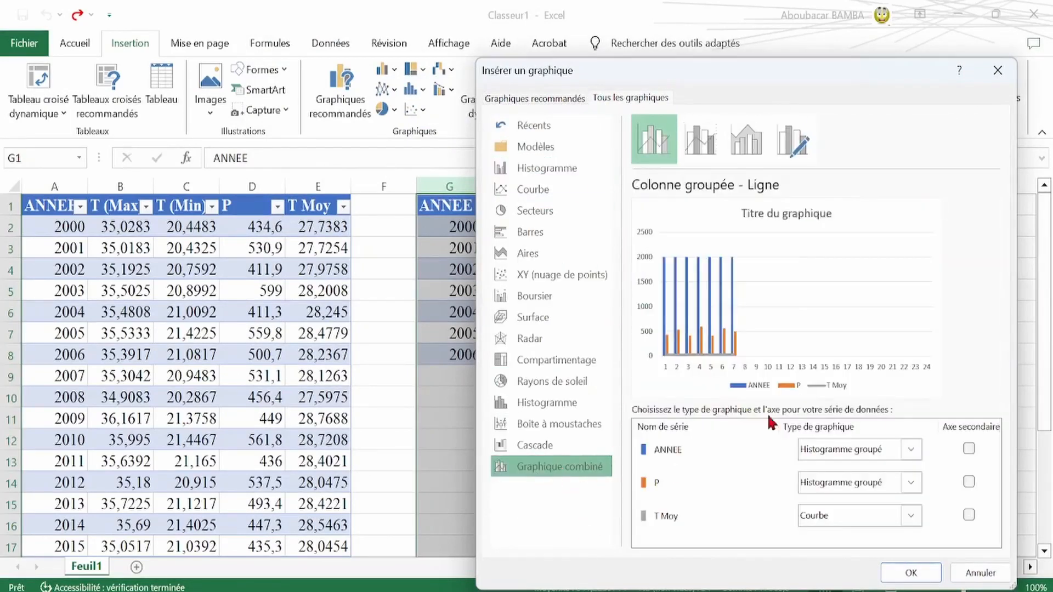
pyautogui.click(700, 144)
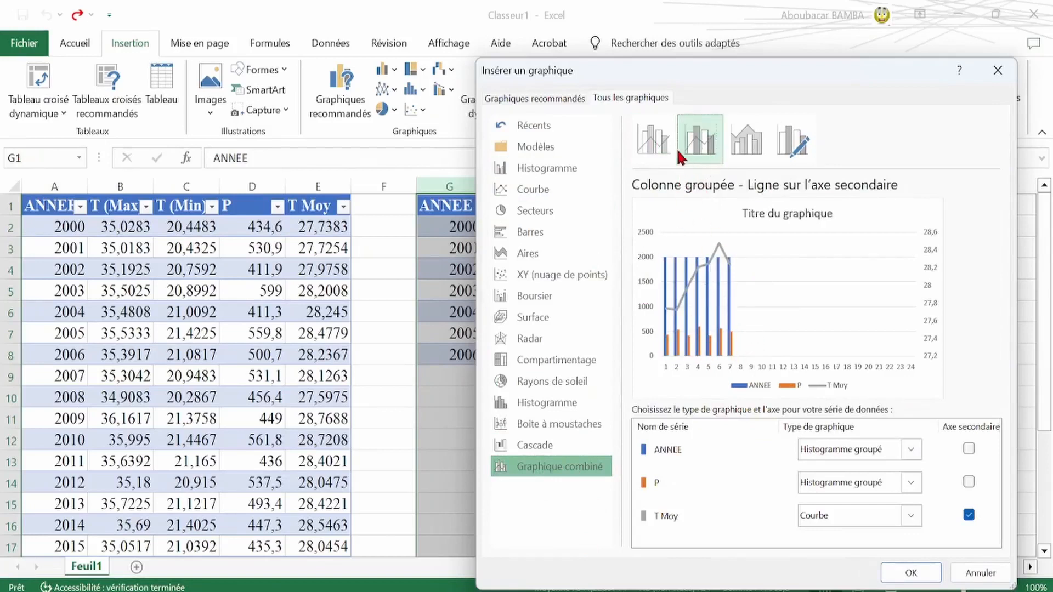
pyautogui.click(654, 142)
pyautogui.click(551, 105)
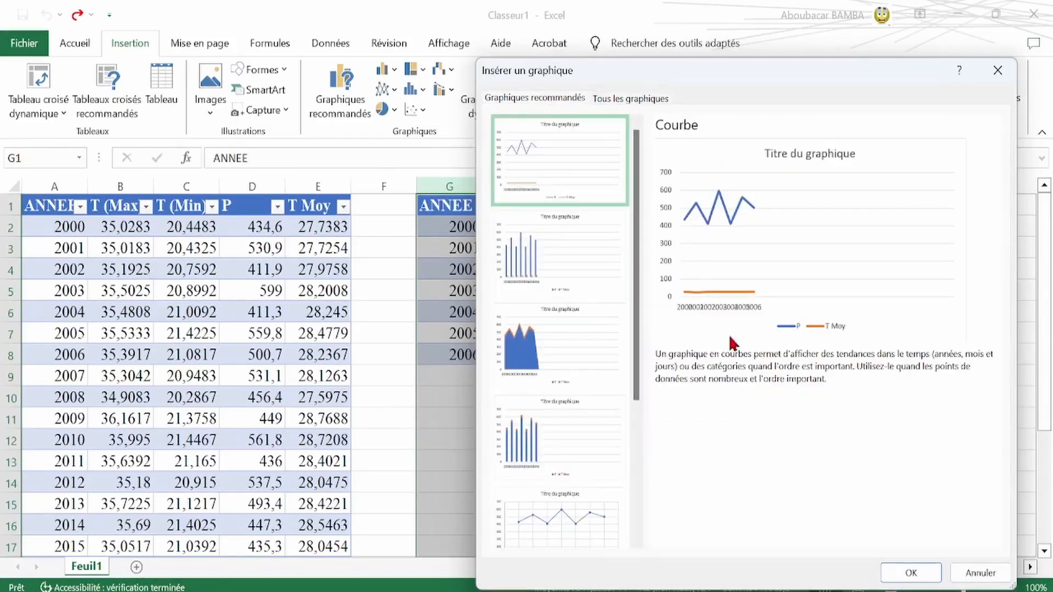
pyautogui.click(909, 573)
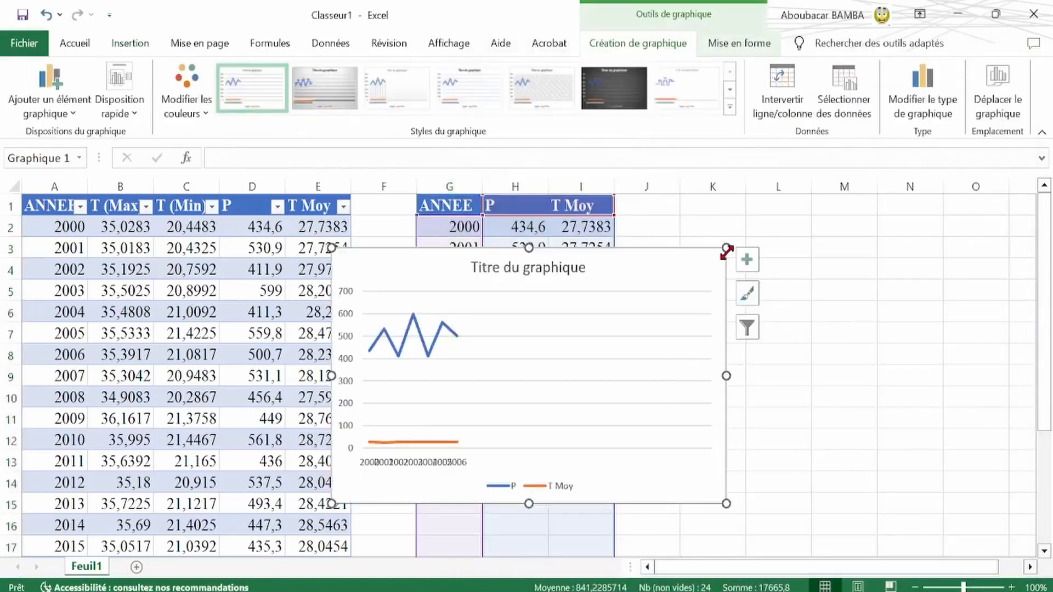
# Widen the line chart and place it over columns F to N, roughly rows 3 to 14
pyautogui.moveTo(726, 249); pyautogui.dragTo(895, 244)
pyautogui.moveTo(730, 267); pyautogui.dragTo(923, 244)
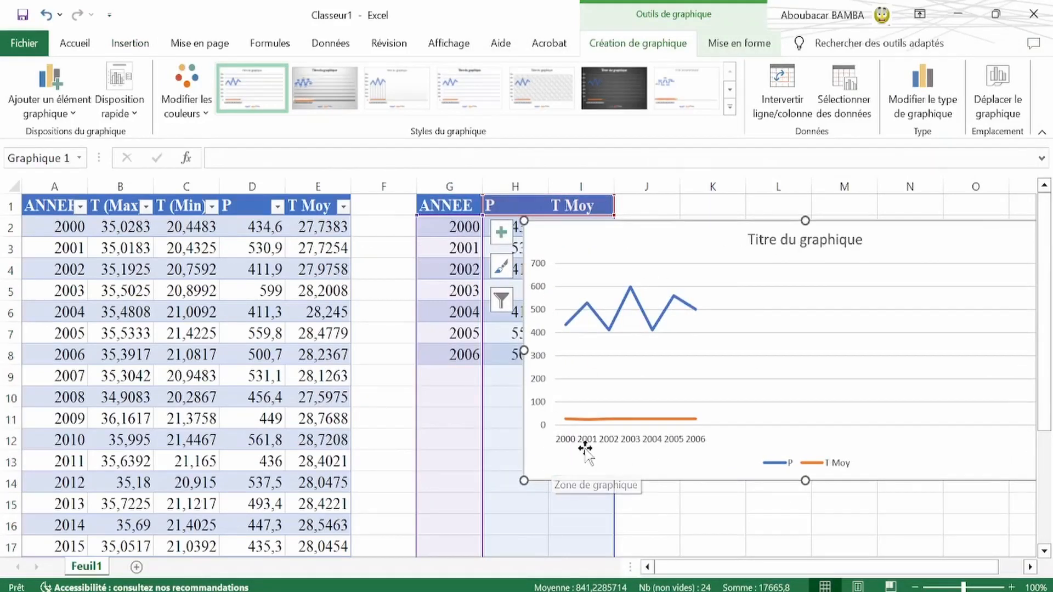
pyautogui.moveTo(722, 237); pyautogui.dragTo(848, 233)
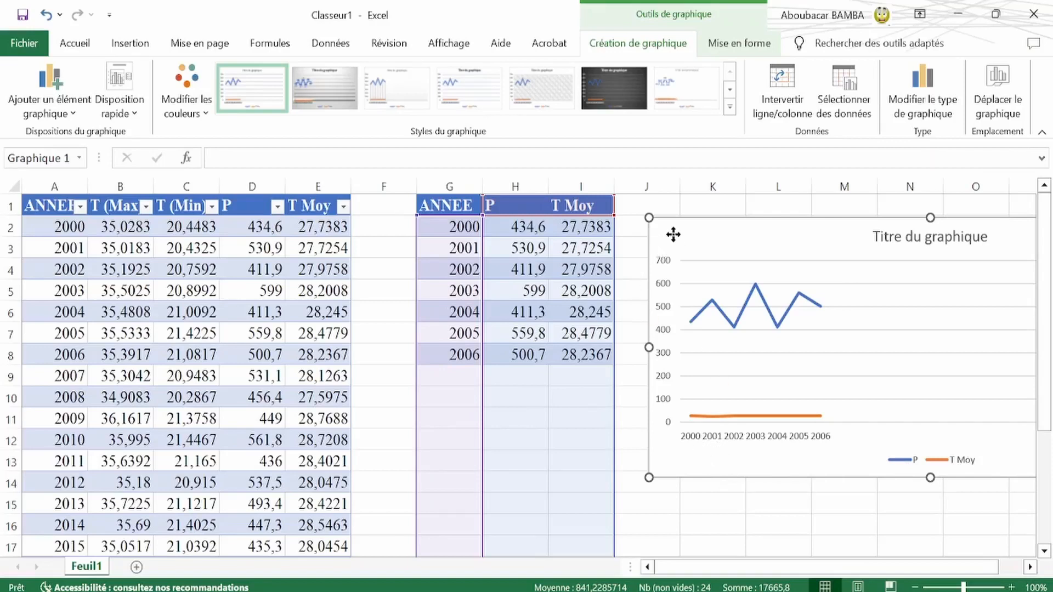
pyautogui.moveTo(674, 232); pyautogui.dragTo(382, 251)
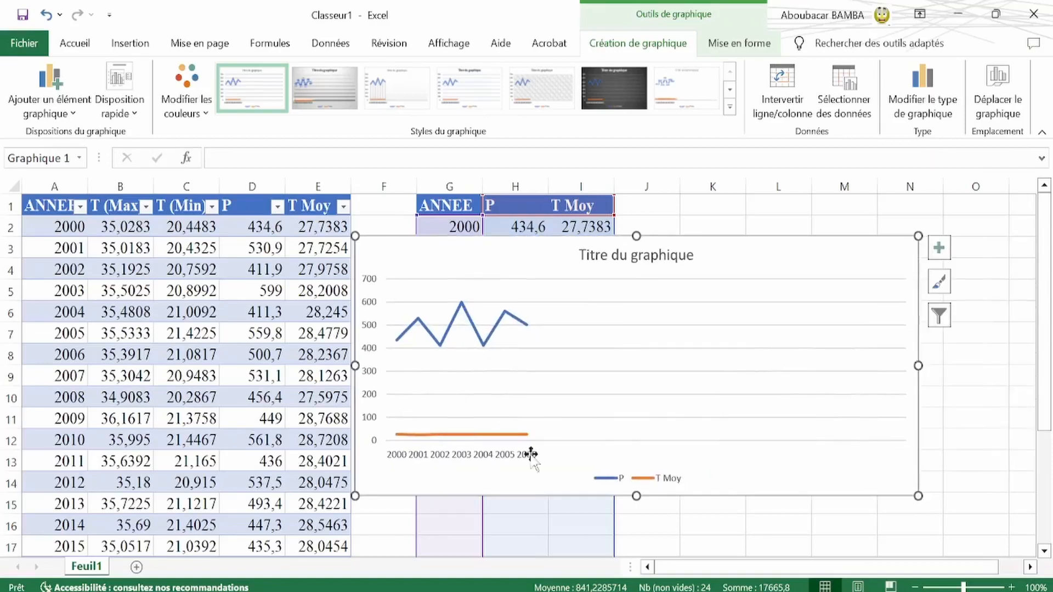
# Add a trendline for the P series to the line chart
pyautogui.click(939, 249)
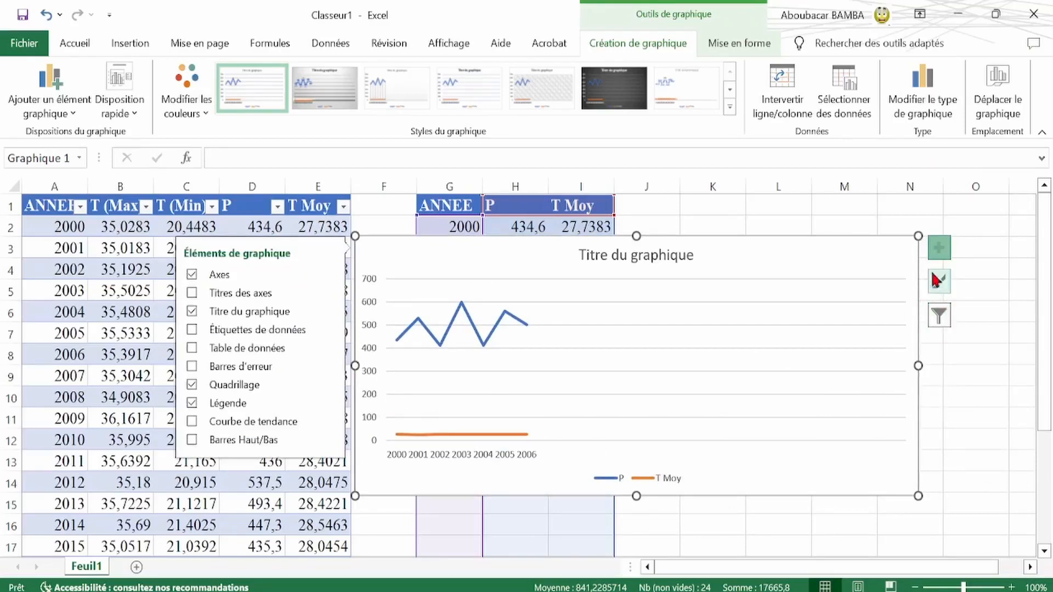
pyautogui.click(936, 249)
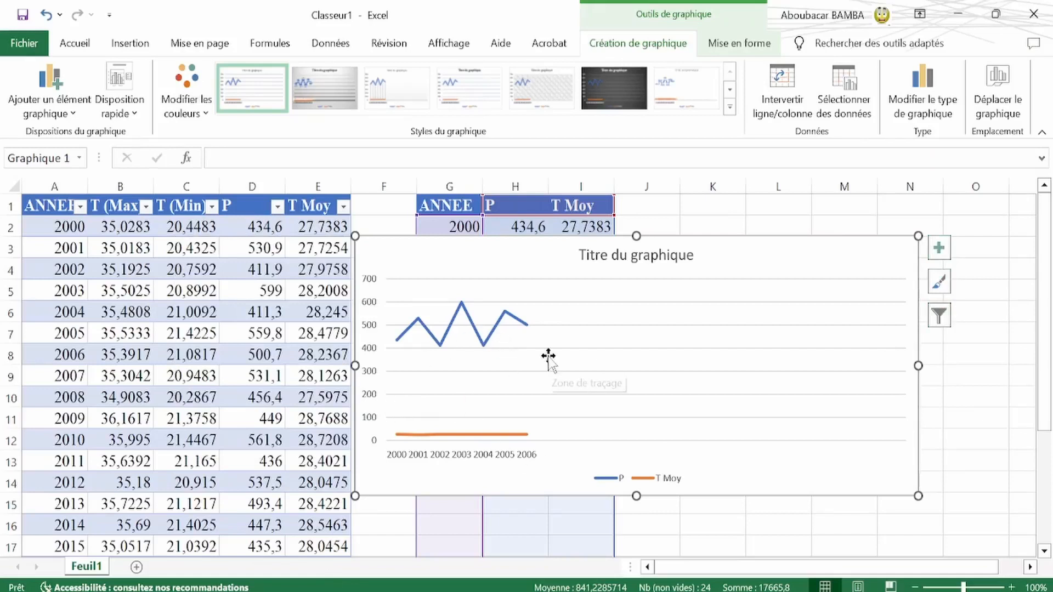
pyautogui.click(938, 252)
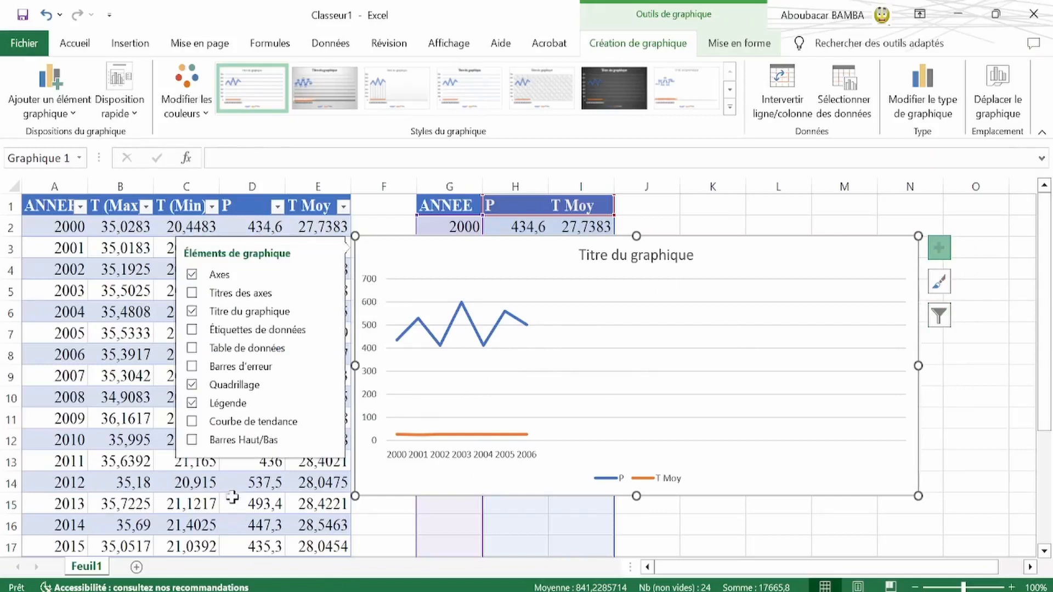
pyautogui.click(191, 422)
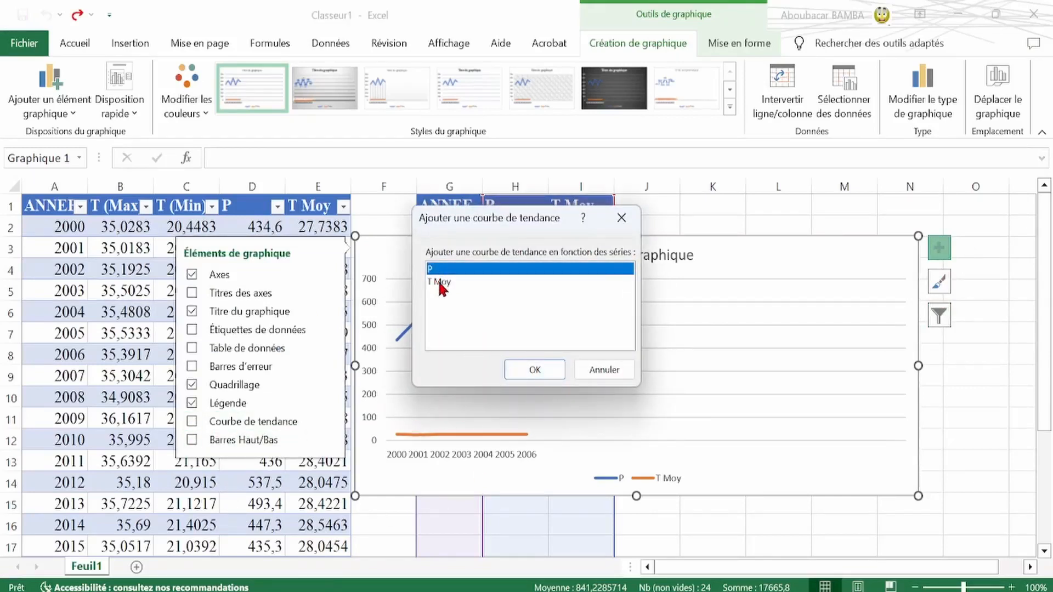
pyautogui.click(535, 371)
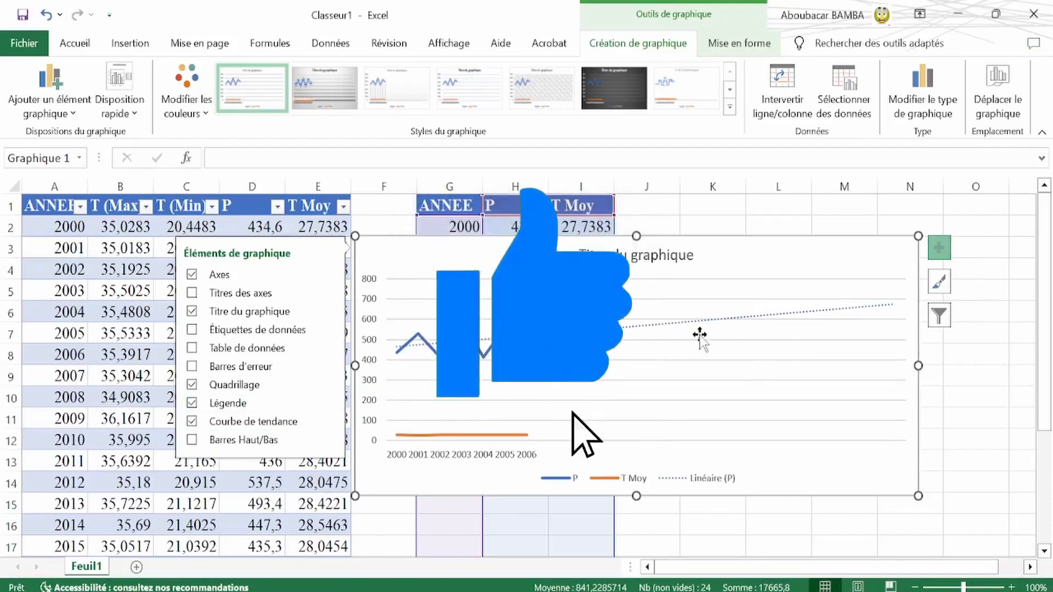
# Add a linear trendline (Linéaire) for the T Moy series to the chart
pyautogui.click(331, 424)
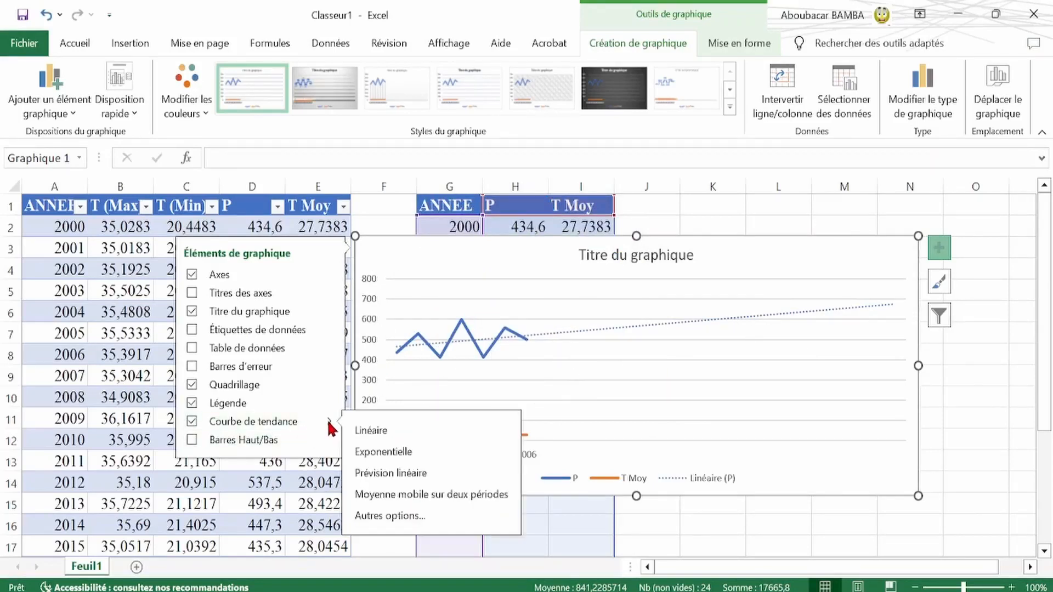
pyautogui.click(386, 436)
pyautogui.click(445, 300)
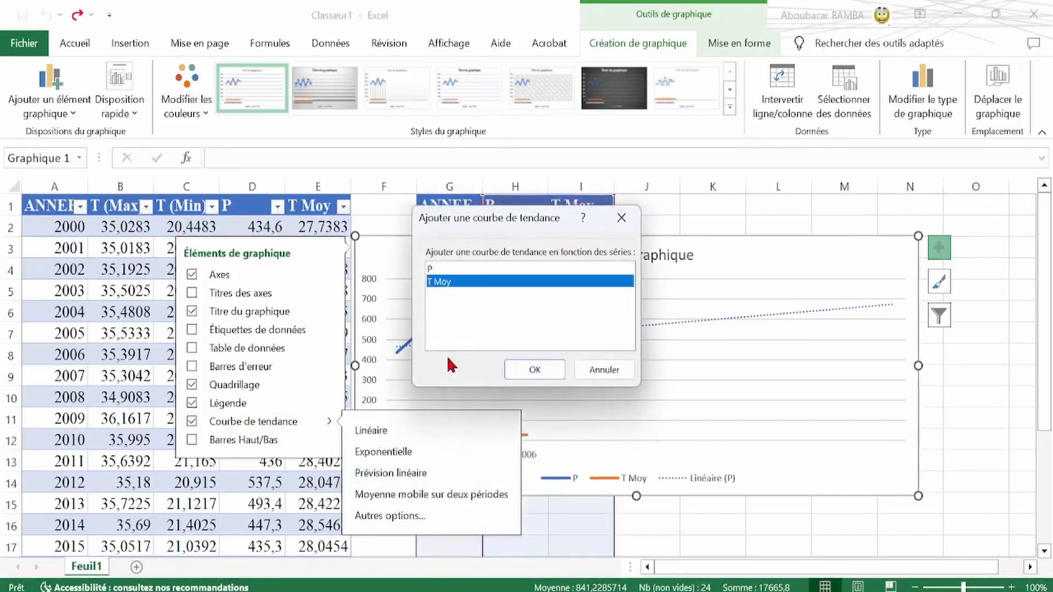
pyautogui.click(522, 371)
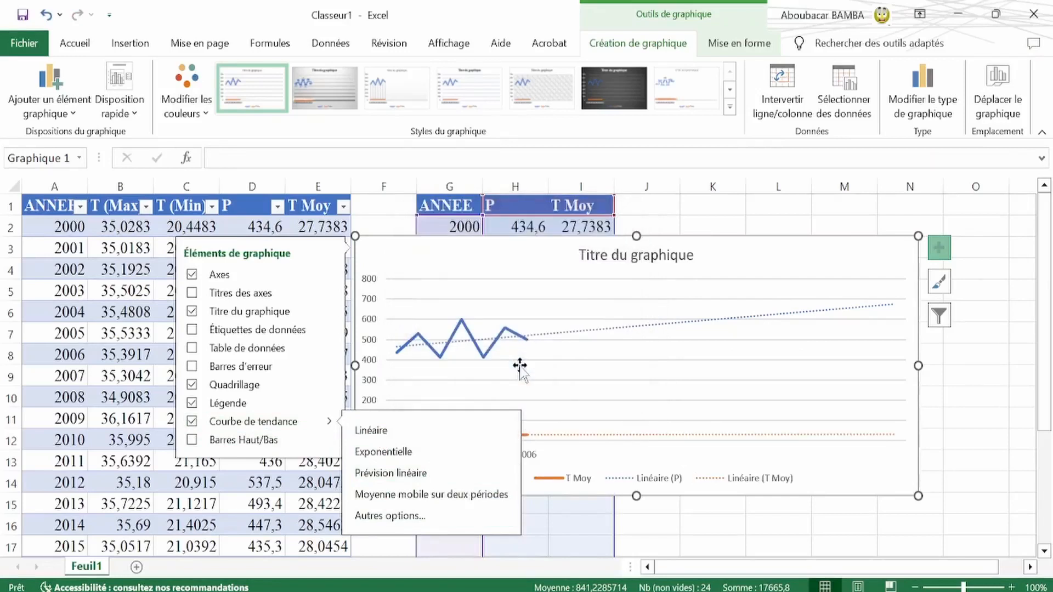
# Examine the chart area's formatting options, including its text options, without changing any of them
pyautogui.click(570, 398)
pyautogui.click(531, 400)
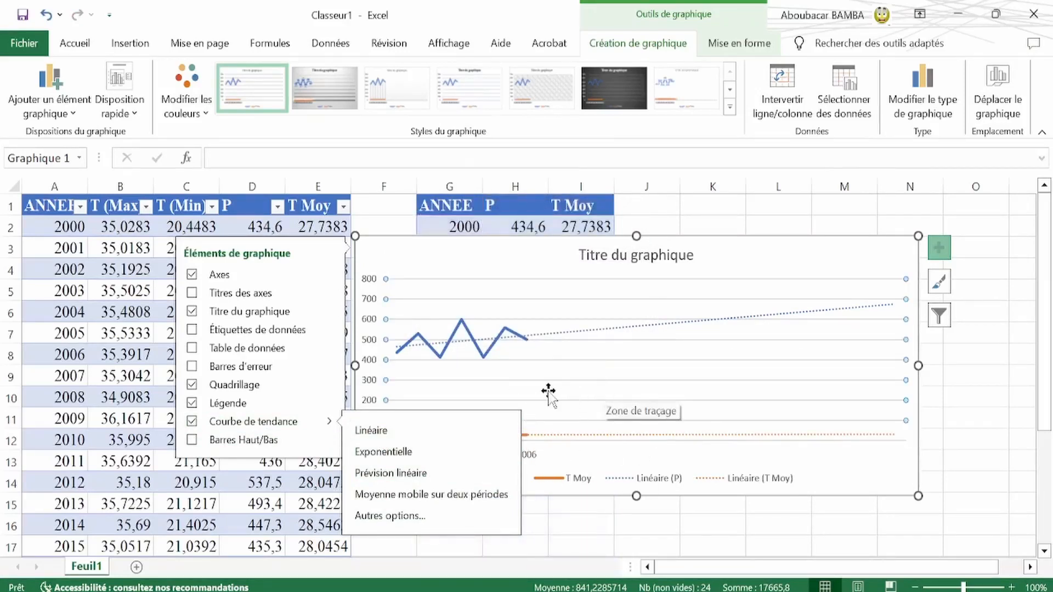
pyautogui.click(866, 260)
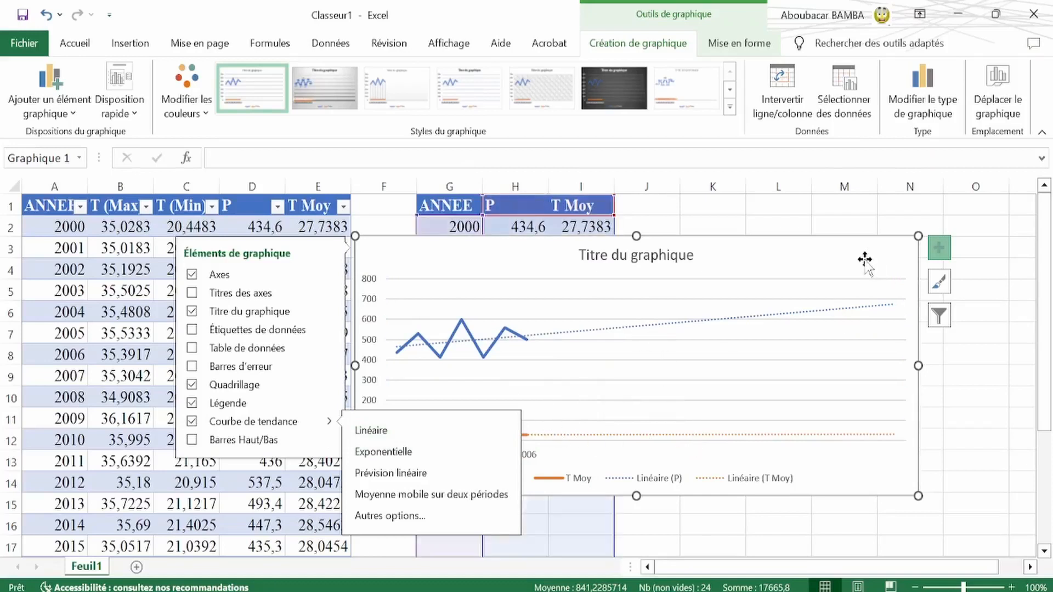
pyautogui.doubleClick(865, 260)
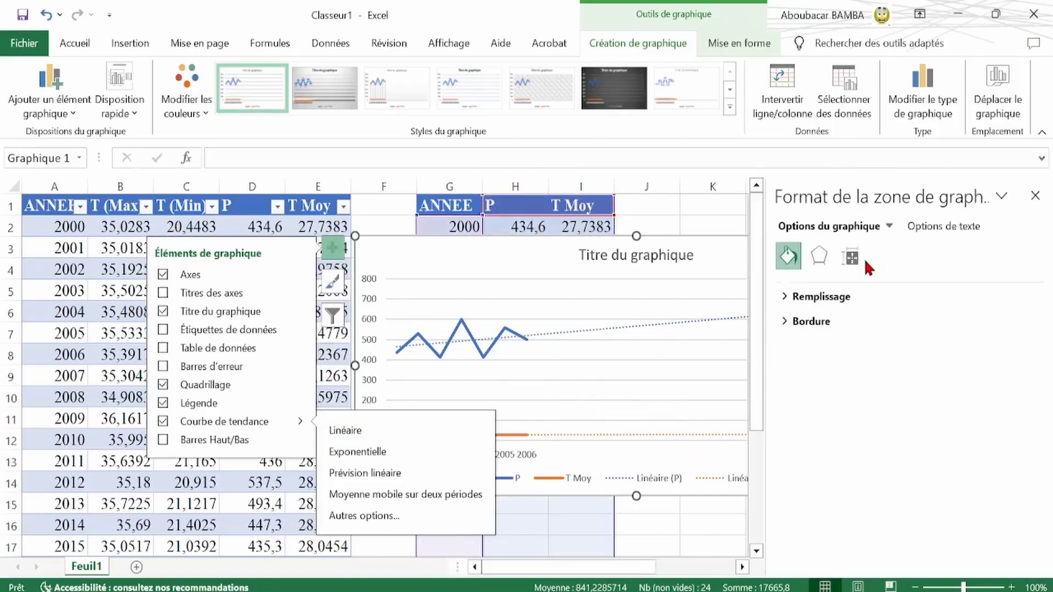
pyautogui.click(933, 226)
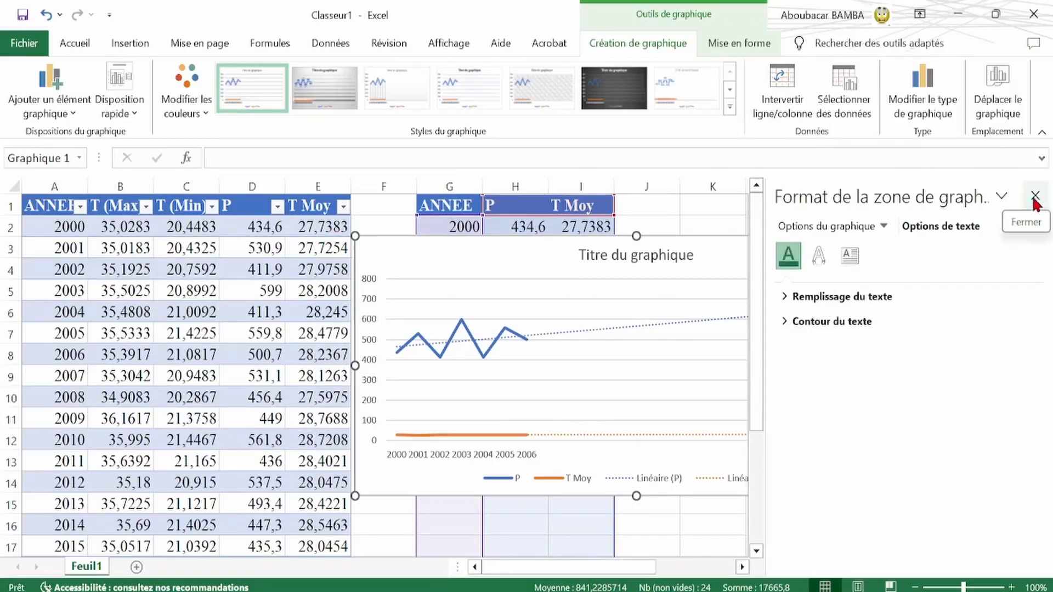
pyautogui.click(1035, 198)
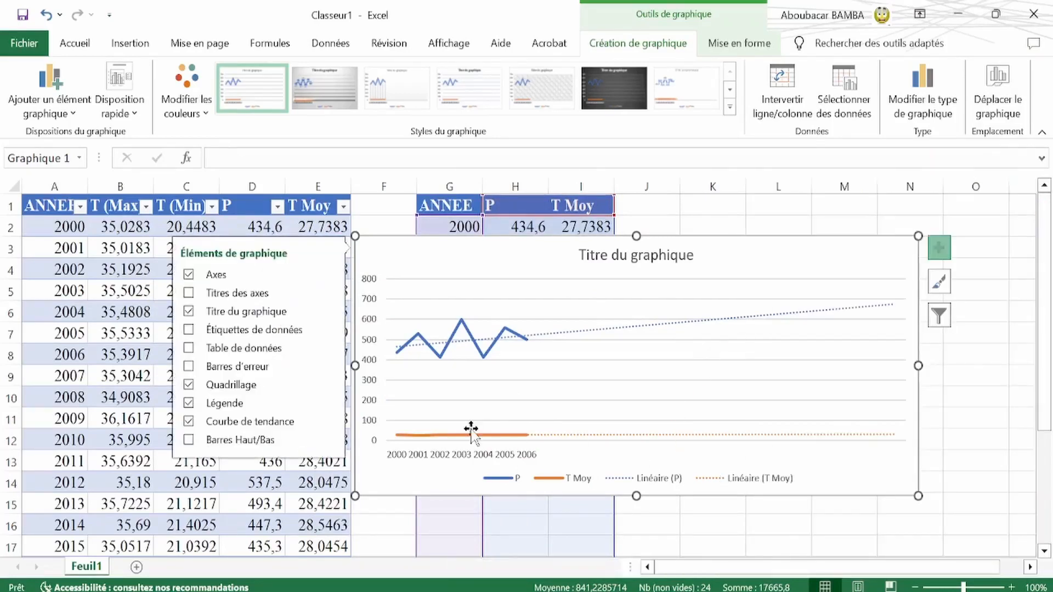